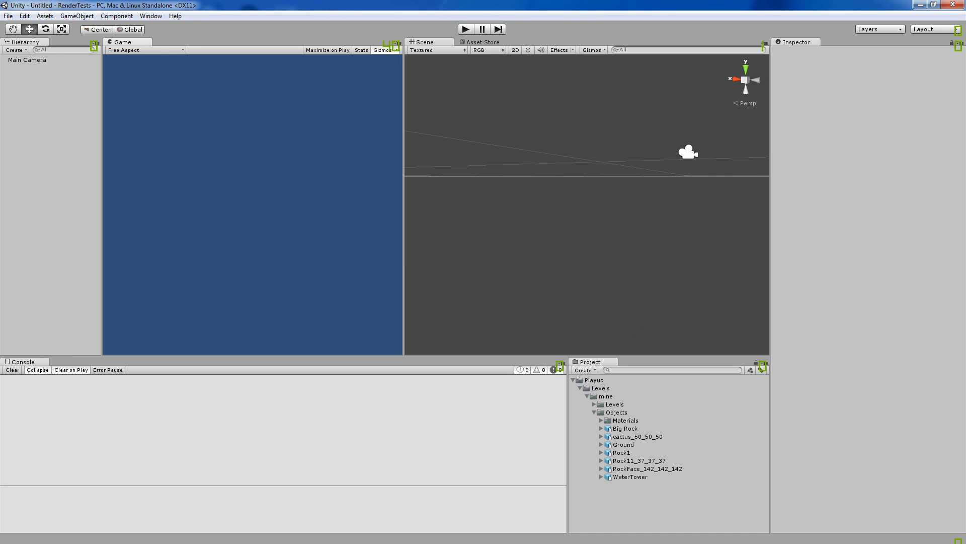
# Switch to SketchUp and open the PlayUp plugin's preferences
pyautogui.hotkey('alt', 'Tab')
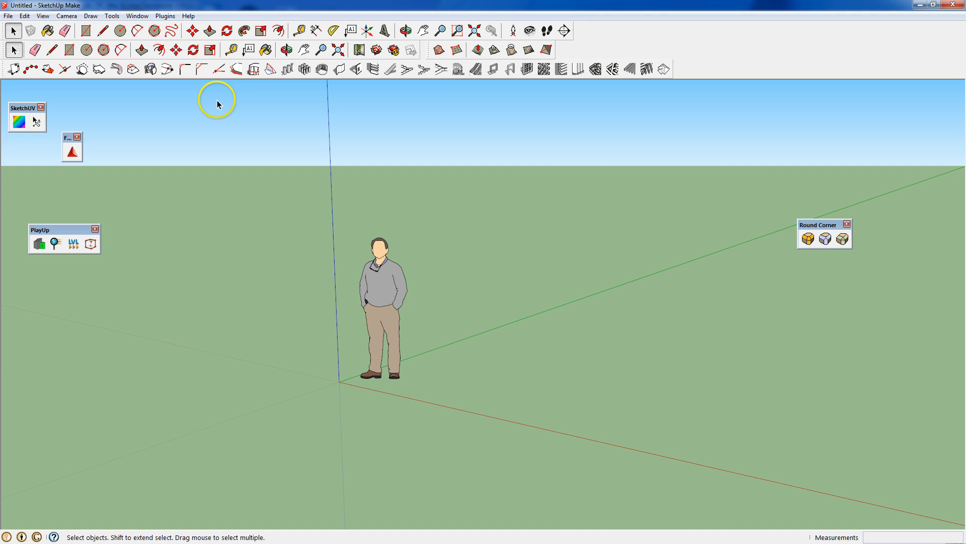
pyautogui.click(143, 17)
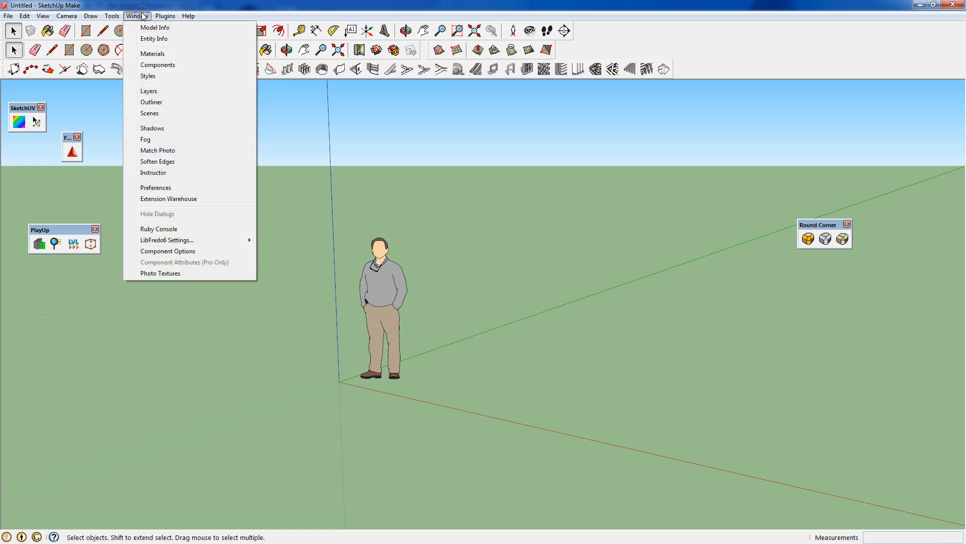
pyautogui.click(165, 16)
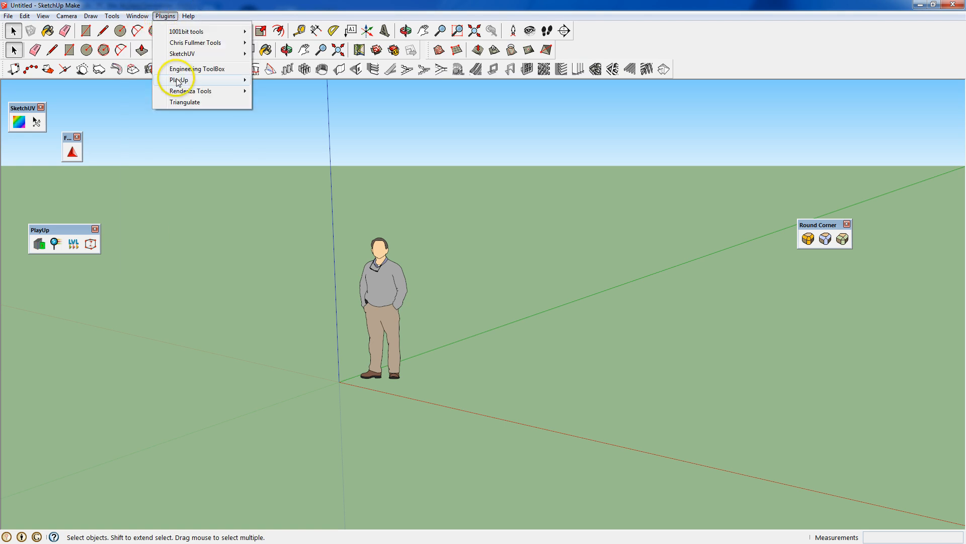
pyautogui.moveTo(183, 80)
pyautogui.click(269, 79)
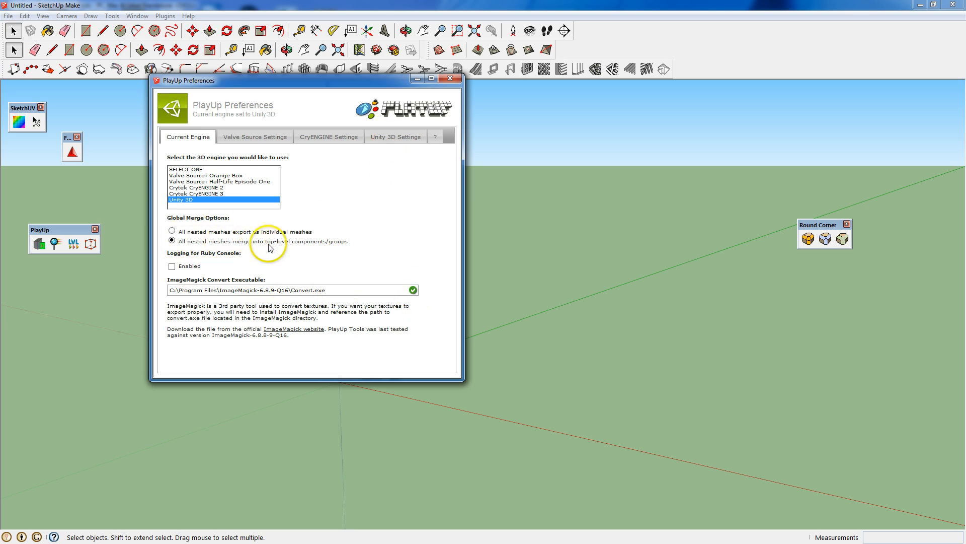
# Set the Unity 3D assets path to G:\Rendertests\Assets in the PlayUp preferences
pyautogui.click(386, 138)
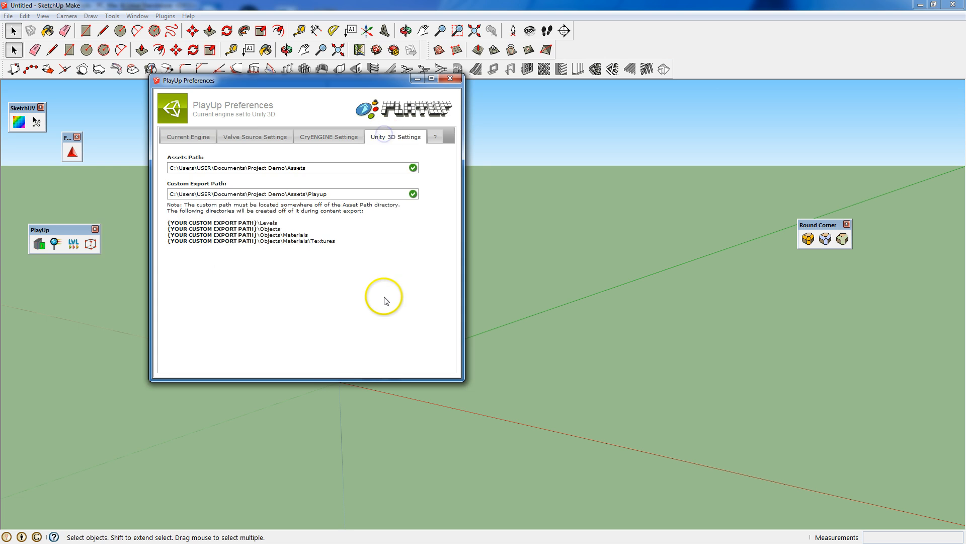
pyautogui.tripleClick(327, 168)
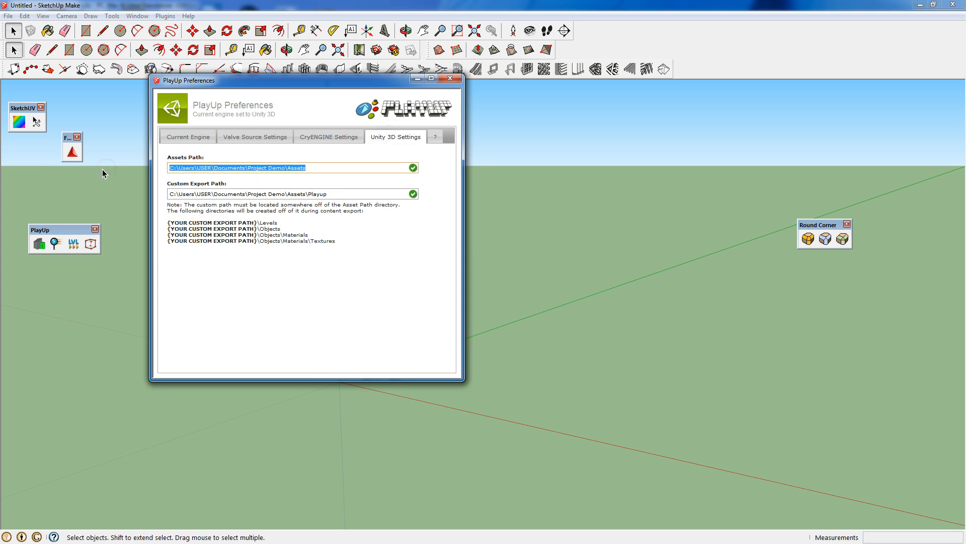
pyautogui.write('G:')
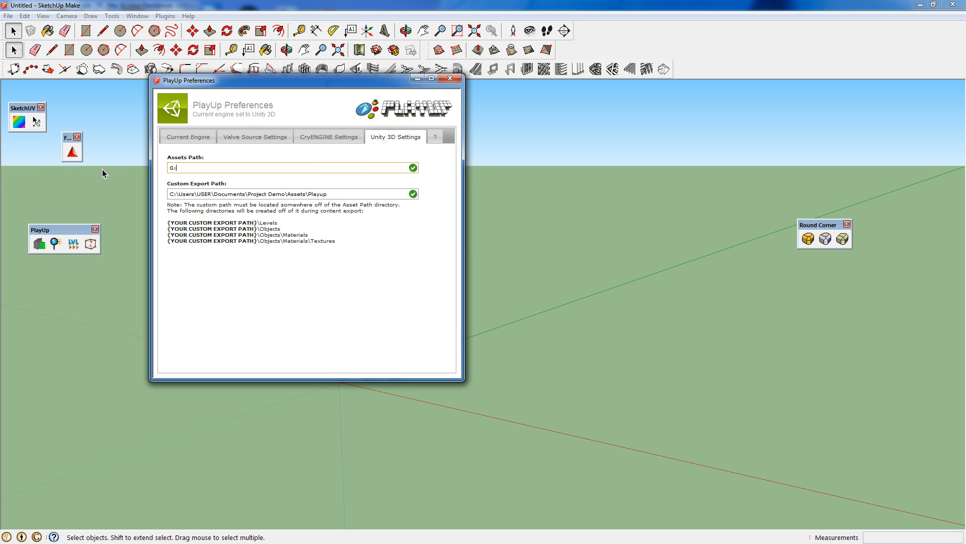
pyautogui.write('\\Rendertests\\Assets')
# Set the Unity 3D custom export path to G:\Rendertests\Assets\Playup
pyautogui.click(351, 194)
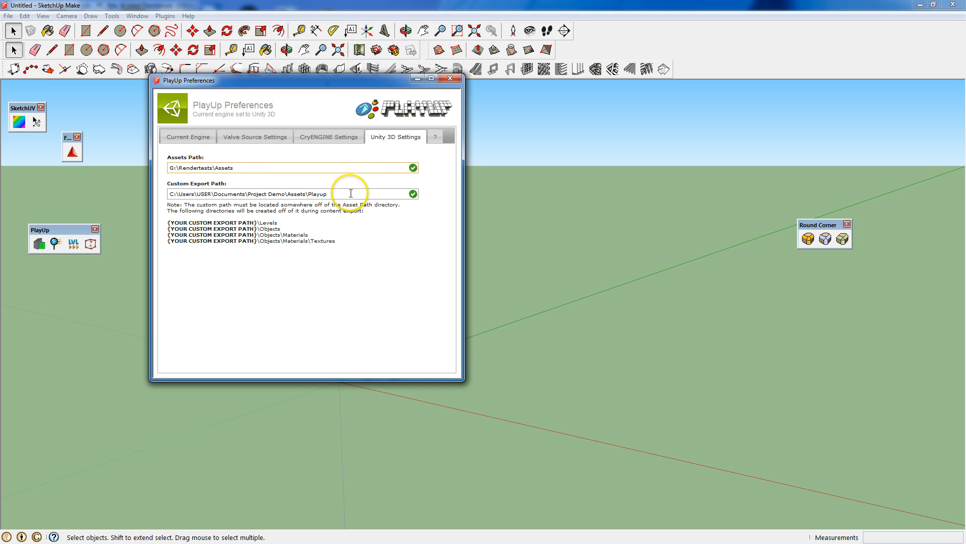
pyautogui.moveTo(355, 192); pyautogui.dragTo(123, 197)
pyautogui.write('G')
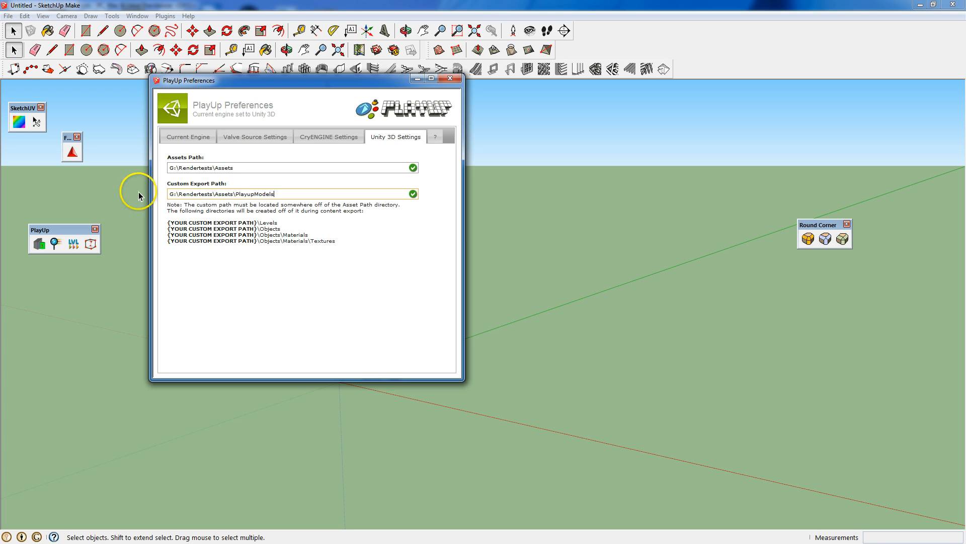
pyautogui.click(284, 192)
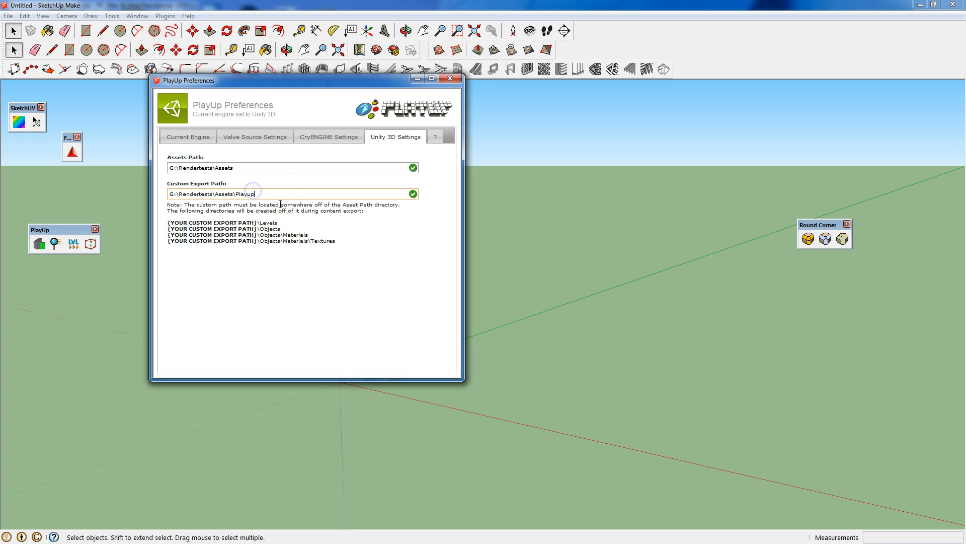
pyautogui.click(295, 198)
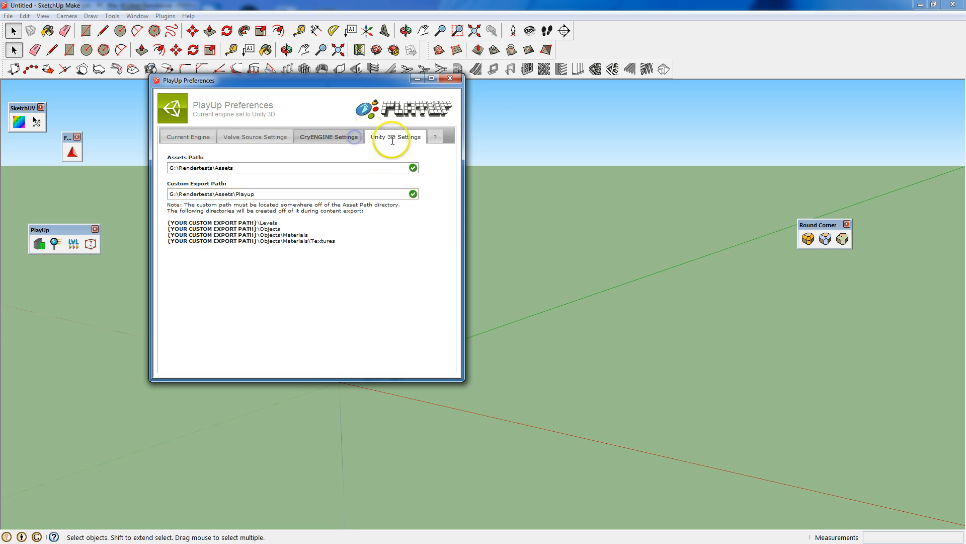
# Review the selected engine and the Unity 3D paths, and close the PlayUp preferences
pyautogui.click(325, 138)
pyautogui.click(191, 137)
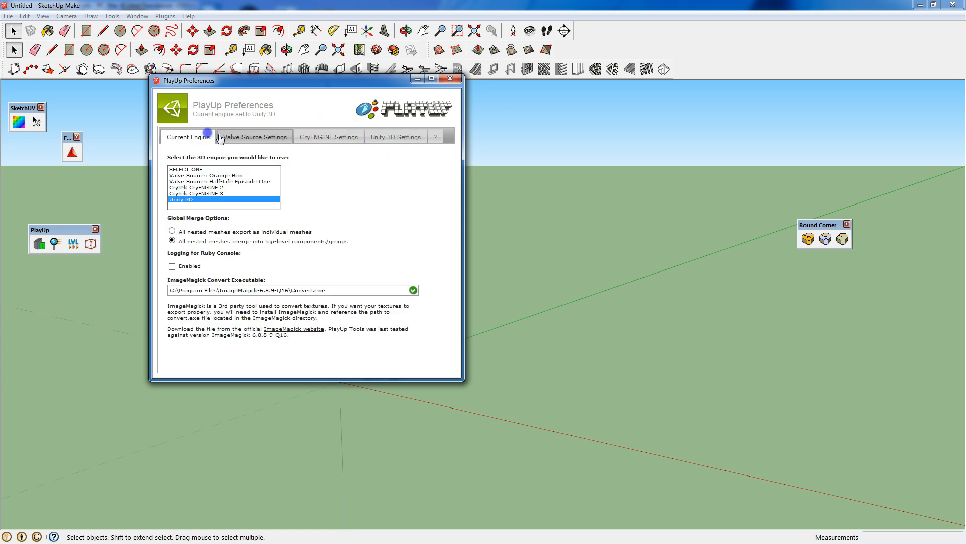
pyautogui.click(374, 141)
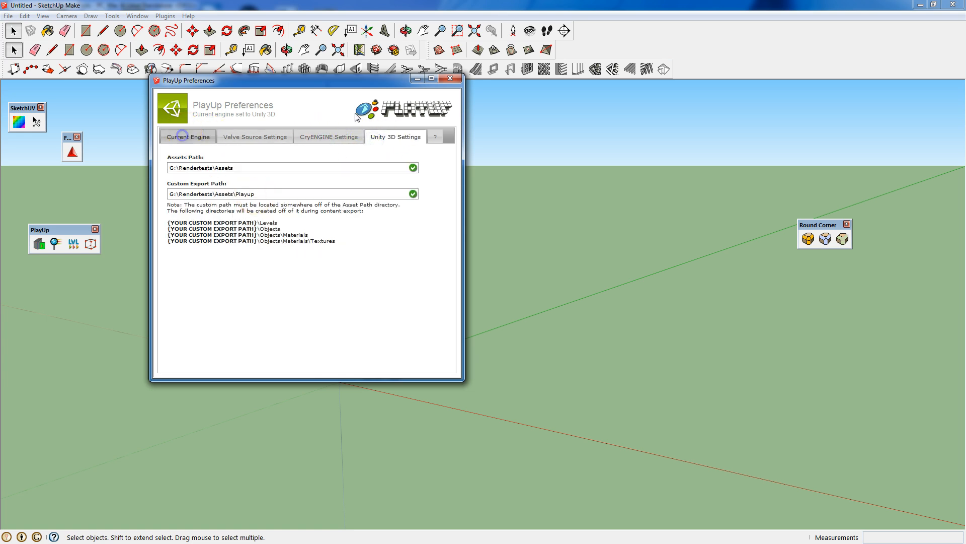
pyautogui.click(196, 137)
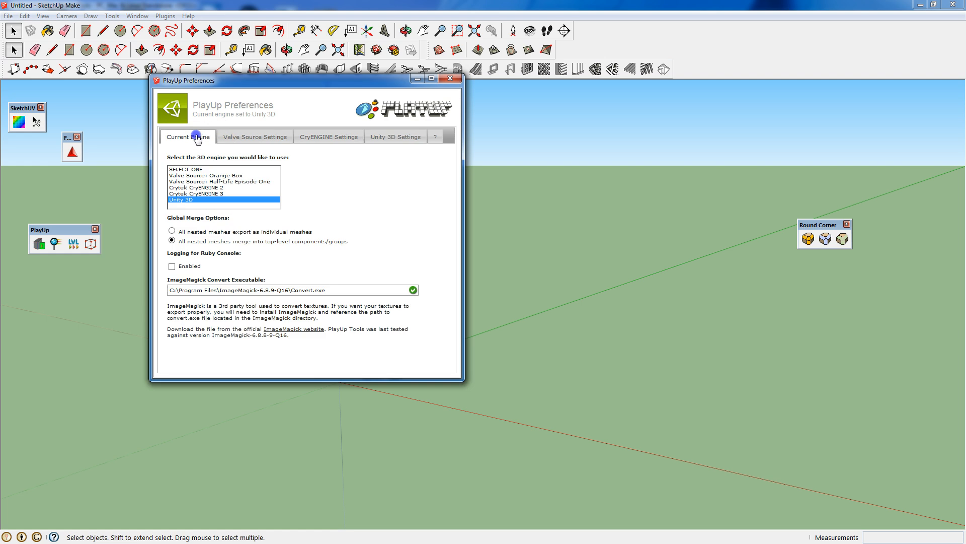
pyautogui.click(450, 78)
# Delete the default human figure and draw a 20 m by 6 m rectangle on the ground starting at the origin
pyautogui.click(392, 312)
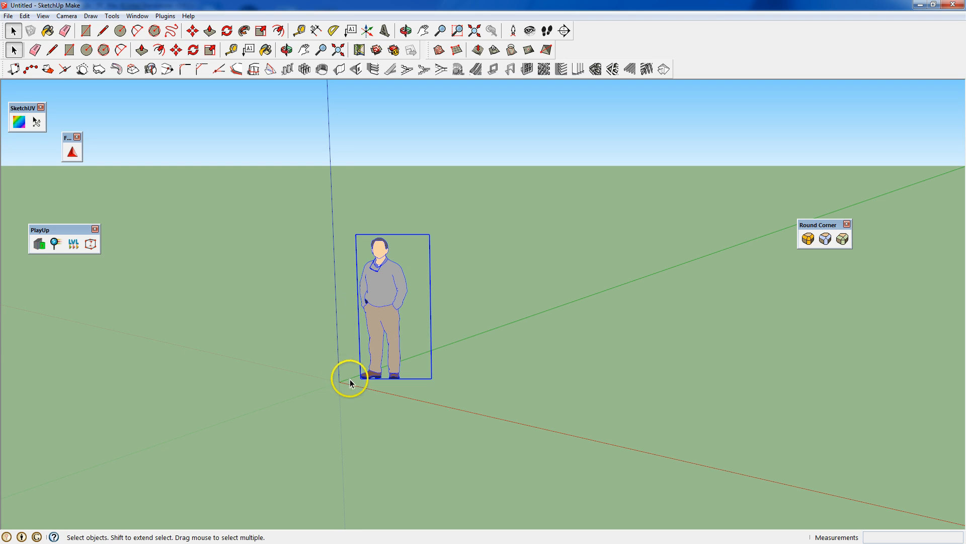
pyautogui.press('Delete')
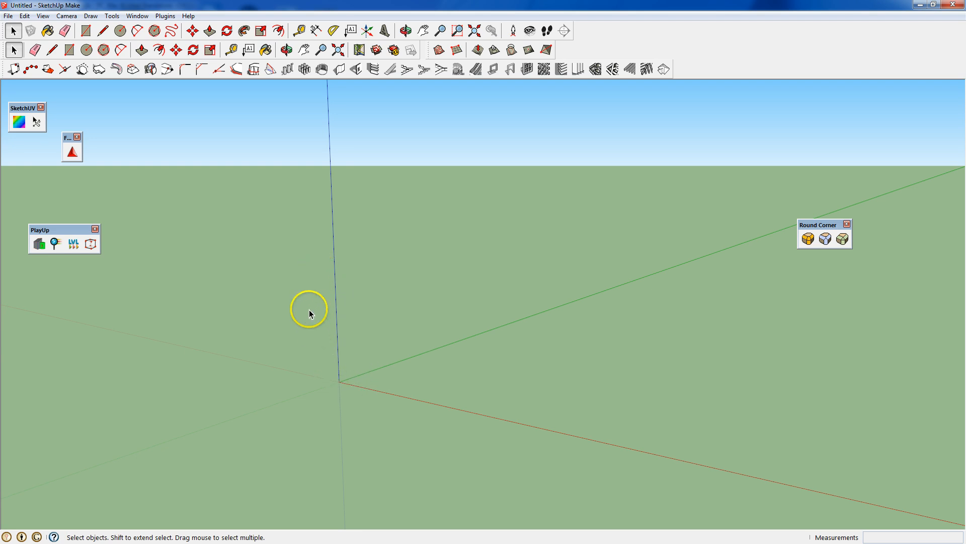
pyautogui.scroll(-3, 309, 309)
pyautogui.moveTo(296, 142); pyautogui.dragTo(309, 228, button='middle')
pyautogui.click(86, 31)
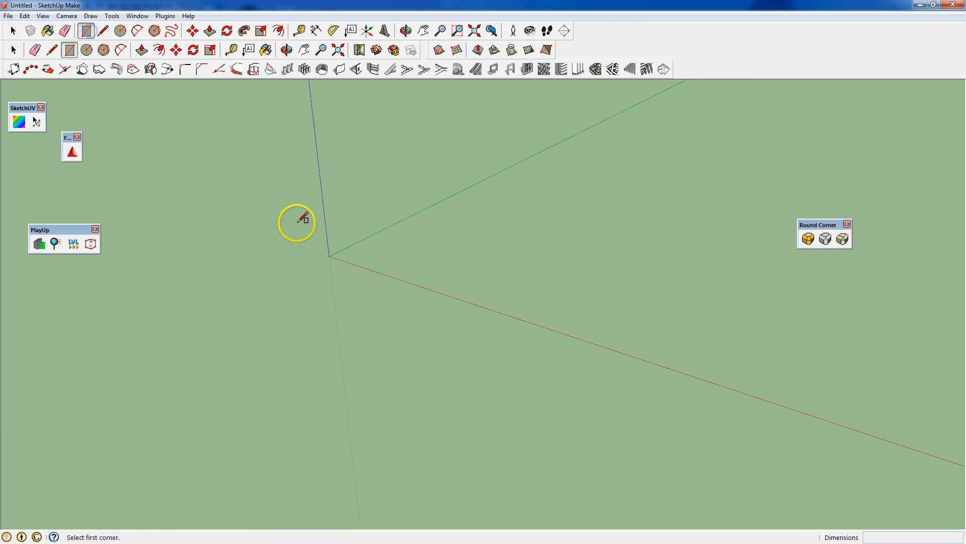
pyautogui.click(329, 256)
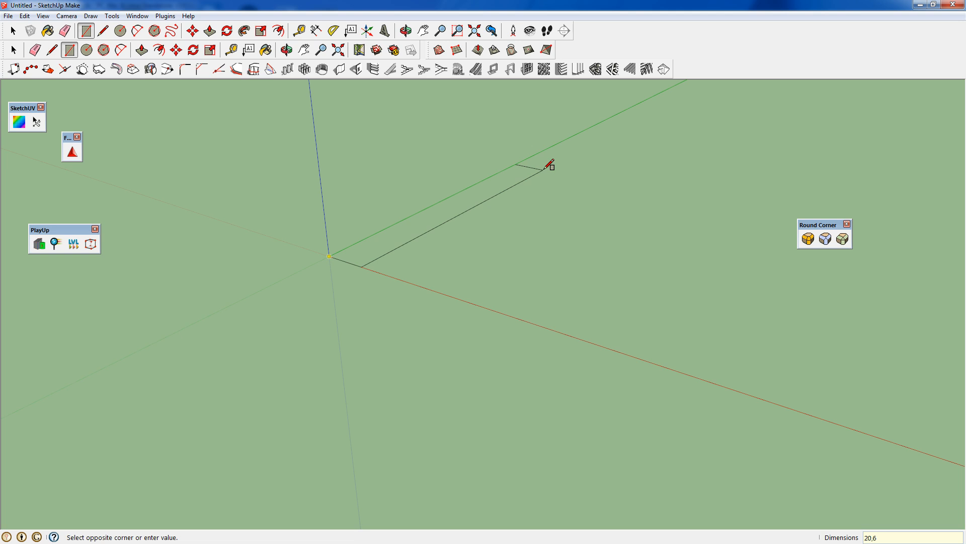
pyautogui.press('Return')
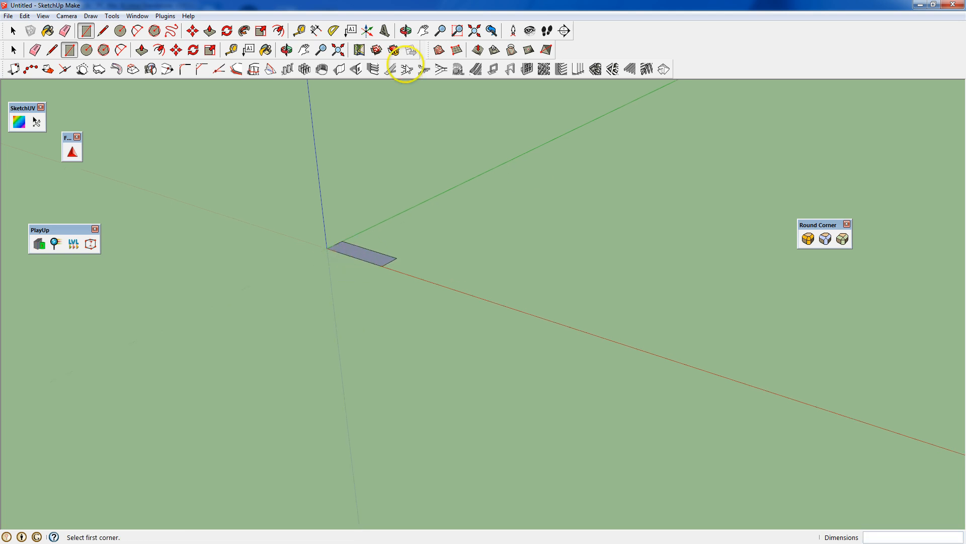
# Add full-length strip rectangles along the road's long edges, about 1.81 m wide on the far side and 1.36 m on the near side
pyautogui.click(474, 31)
pyautogui.scroll(-4, 356, 173)
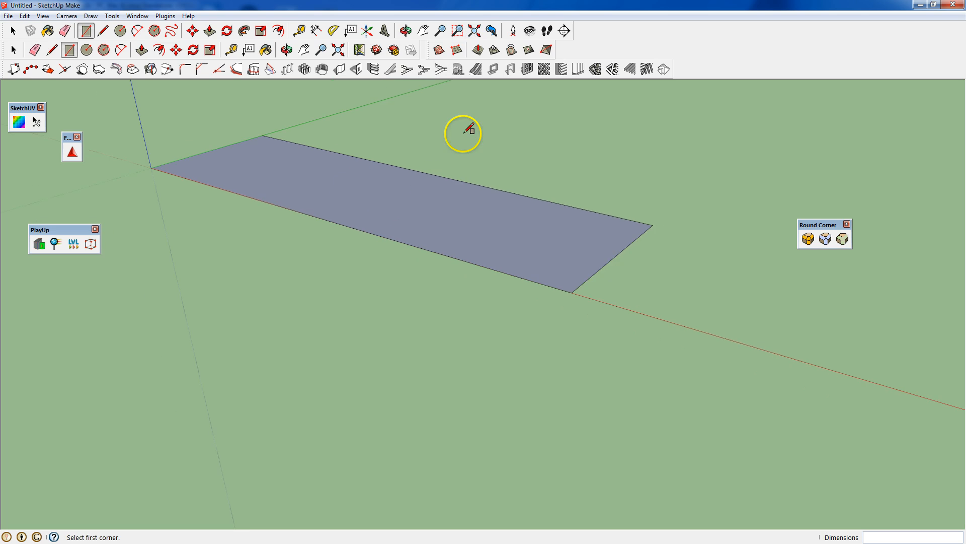
pyautogui.moveTo(461, 132); pyautogui.dragTo(437, 179, button='middle')
pyautogui.scroll(-2, 437, 179)
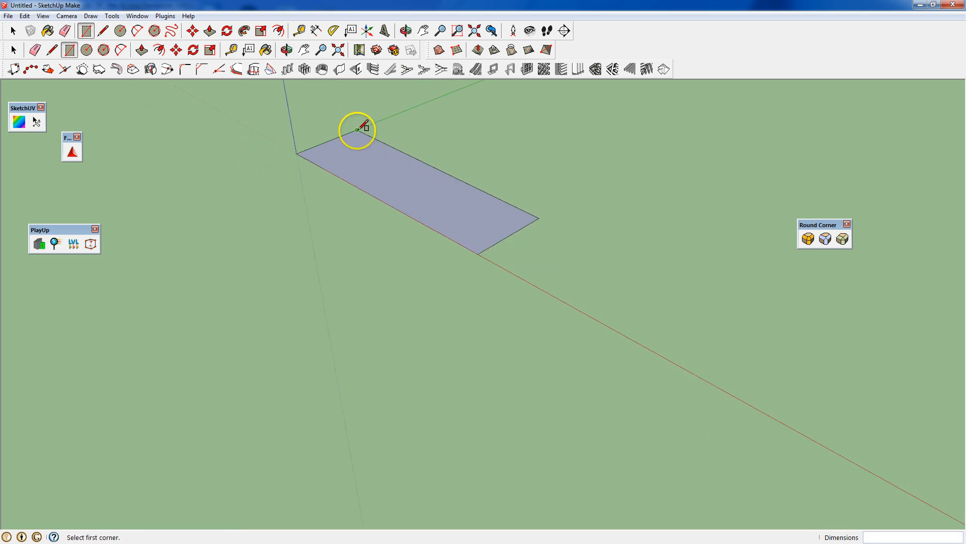
pyautogui.click(357, 130)
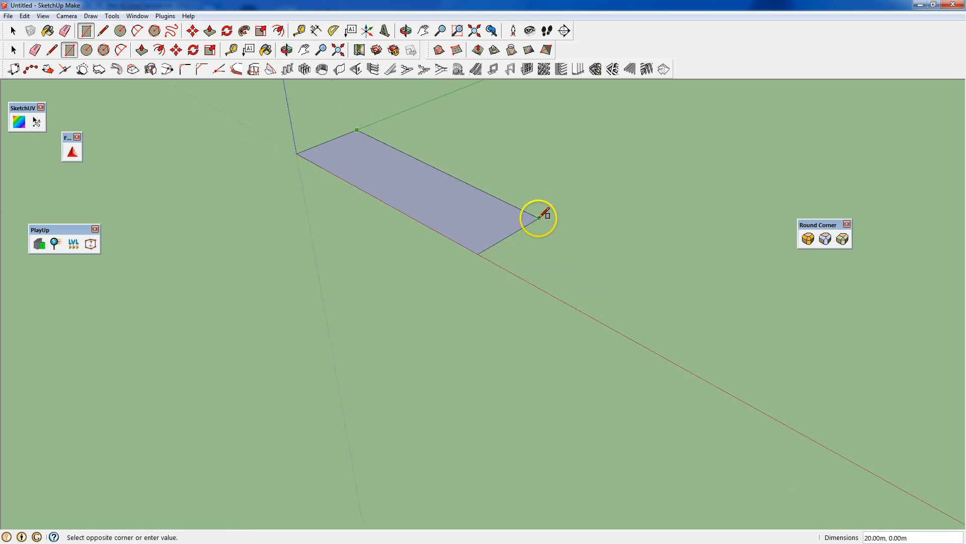
pyautogui.click(557, 208)
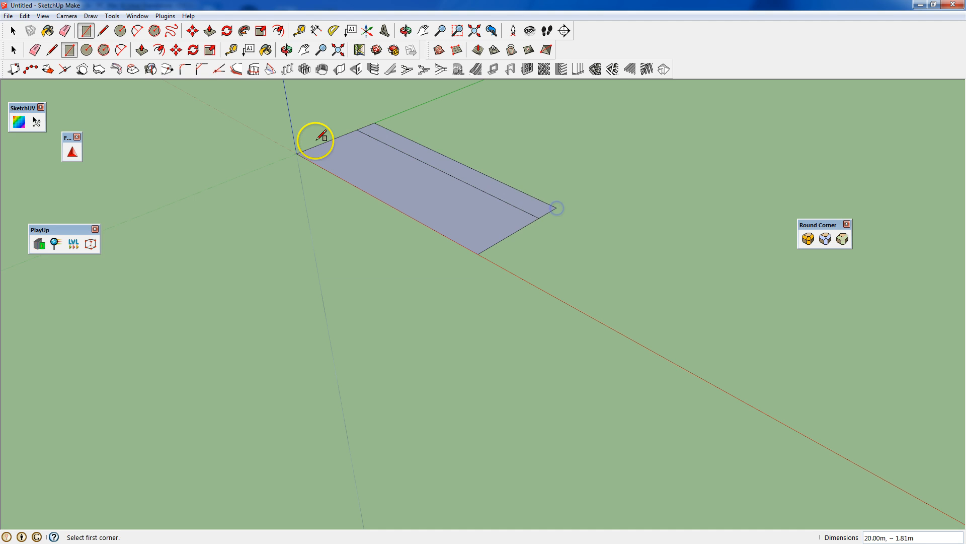
pyautogui.click(297, 153)
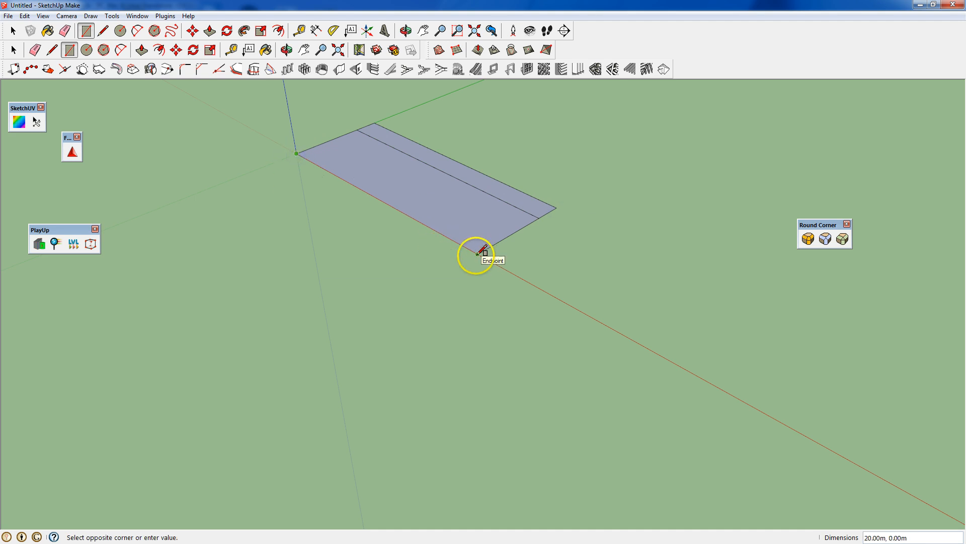
pyautogui.click(462, 264)
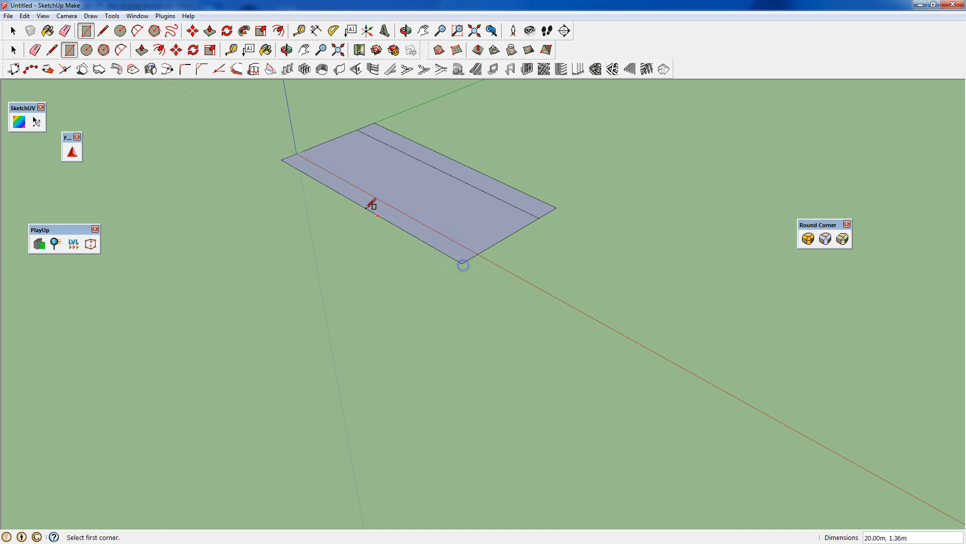
# Raise the far side strip 0.15 m with Push/Pull and raise the near strip to the same height
pyautogui.click(142, 49)
pyautogui.click(392, 146)
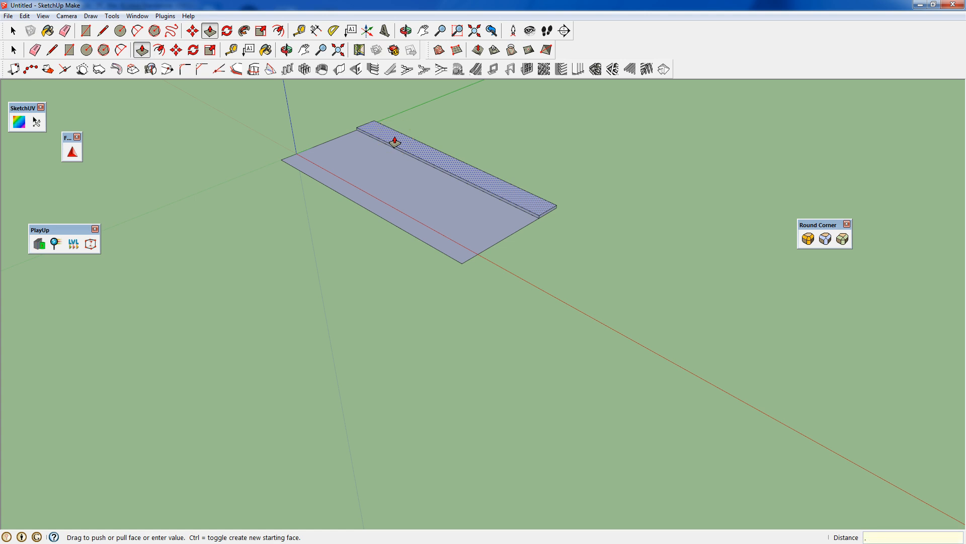
pyautogui.press('Return')
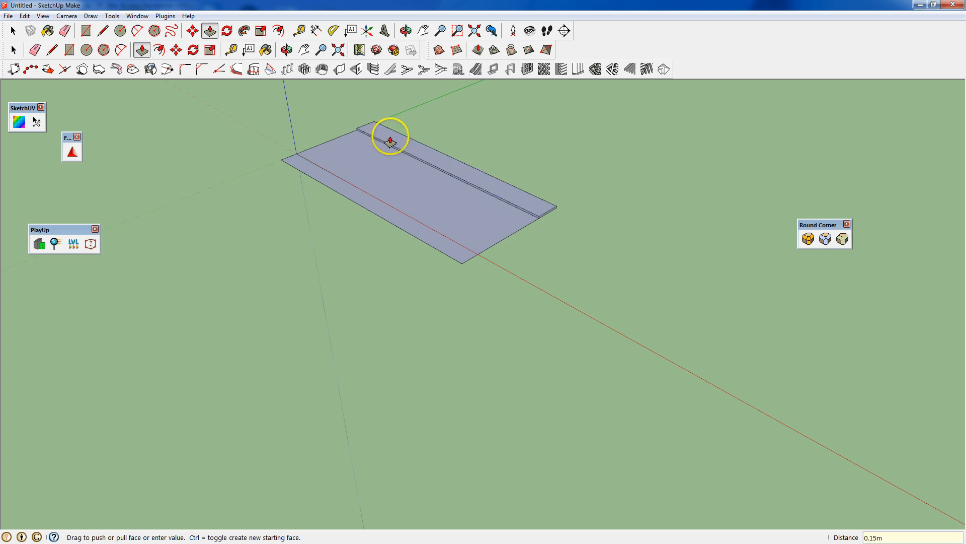
pyautogui.click(358, 201)
pyautogui.click(477, 182)
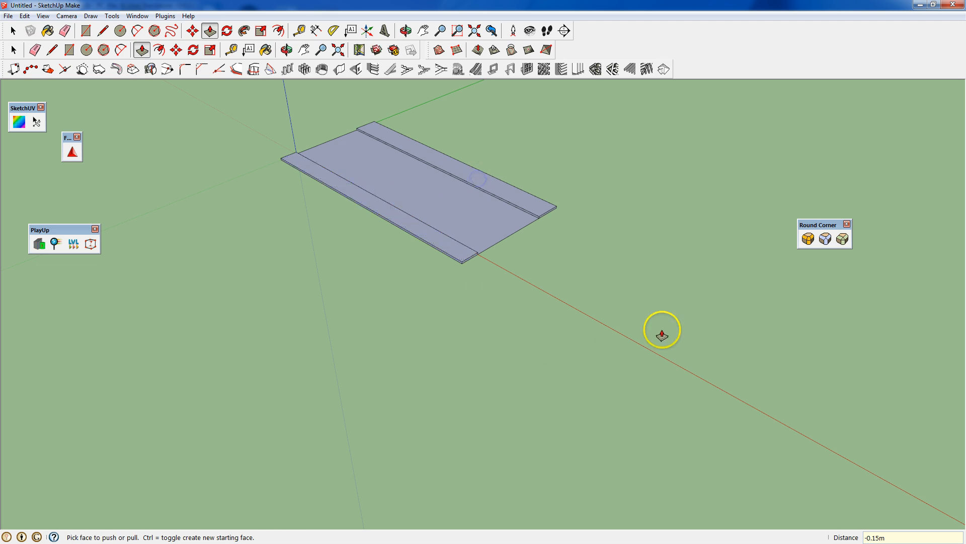
# Select the whole road geometry and turn it into a component named RoadPiec
pyautogui.moveTo(660, 328); pyautogui.dragTo(554, 259, button='middle')
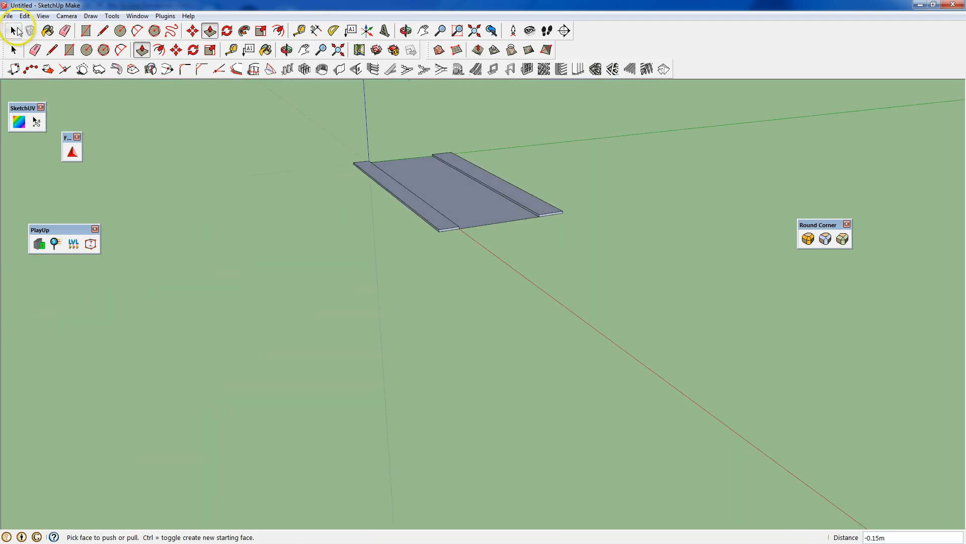
pyautogui.click(13, 30)
pyautogui.tripleClick(398, 184)
pyautogui.rightClick(397, 183)
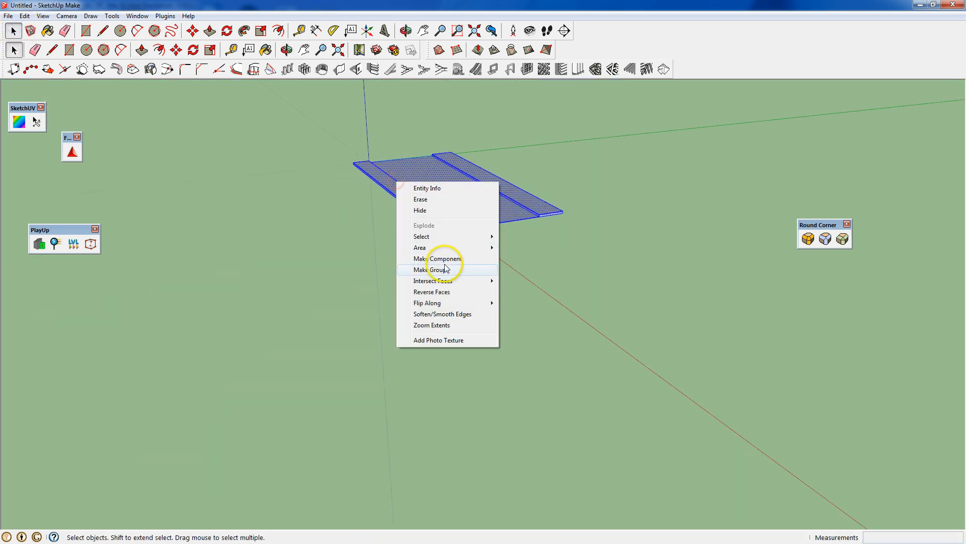
pyautogui.click(439, 259)
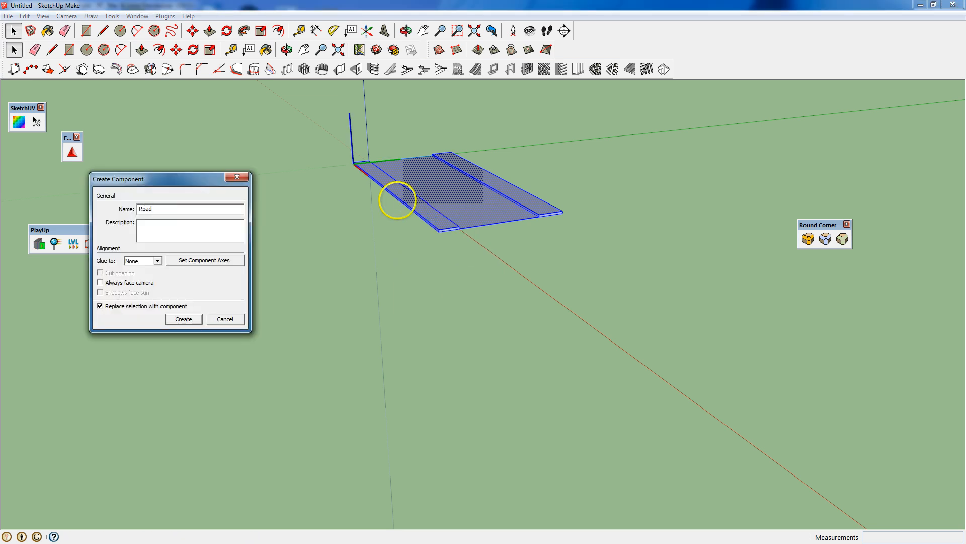
pyautogui.write('RoadPiec')
pyautogui.press('Return')
# Draw an eight-sided polygon with a radius of about 0.20 m on the near side strip, close to the origin end
pyautogui.moveTo(279, 157); pyautogui.dragTo(317, 209, button='middle')
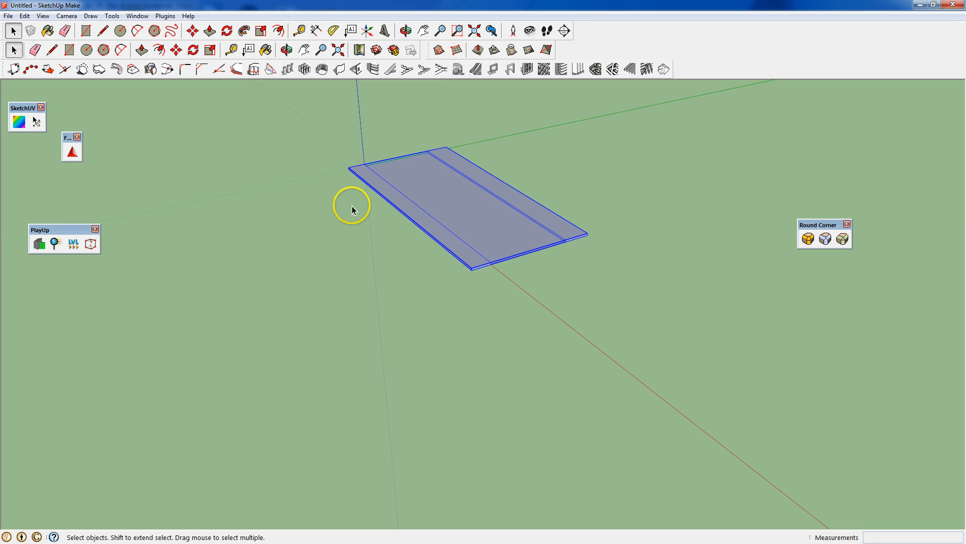
pyautogui.click(104, 50)
pyautogui.scroll(2, 367, 191)
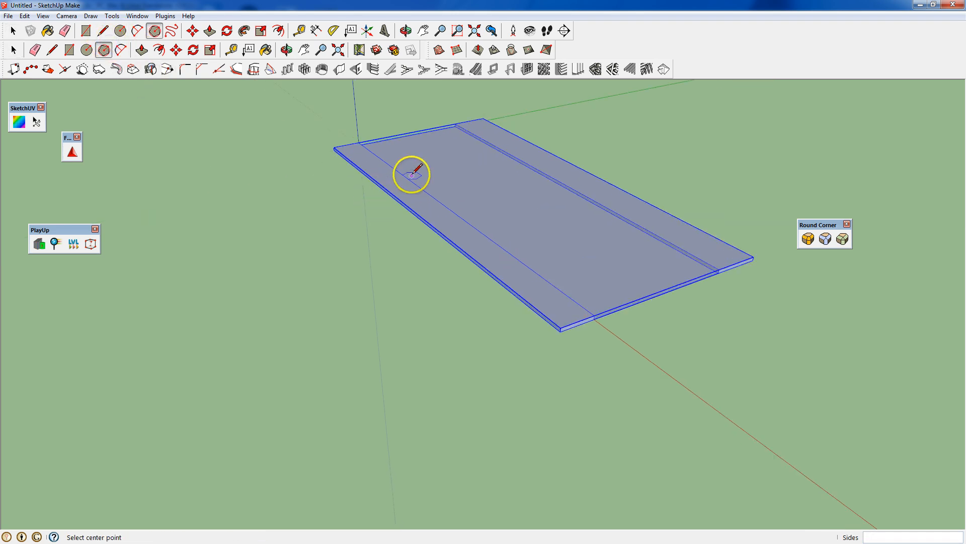
pyautogui.moveTo(400, 187); pyautogui.dragTo(399, 212, button='middle')
pyautogui.scroll(3, 400, 220)
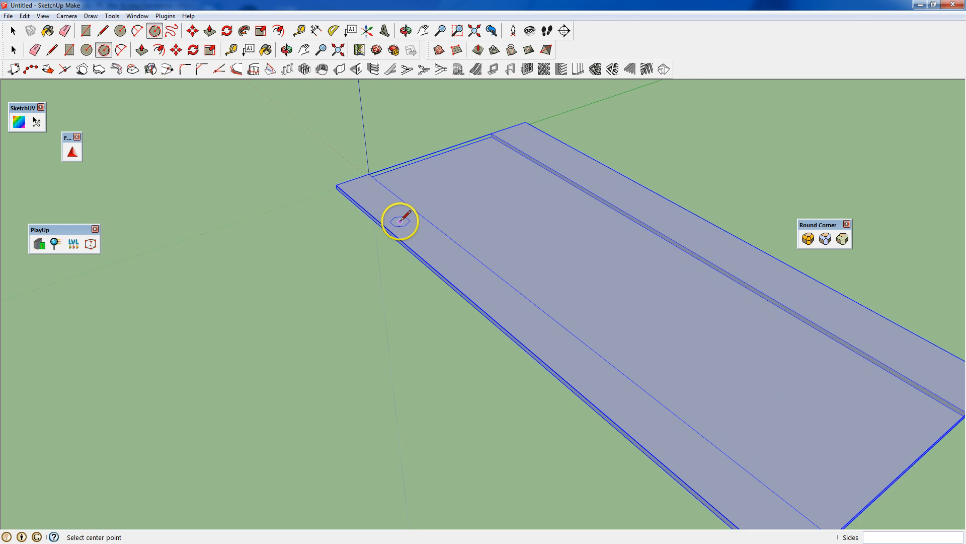
pyautogui.scroll(1, 400, 220)
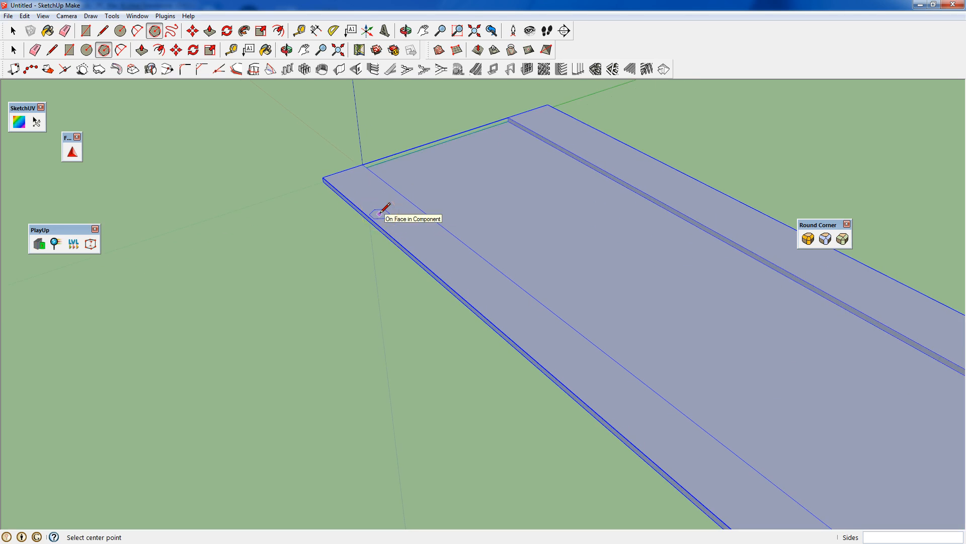
pyautogui.click(397, 215)
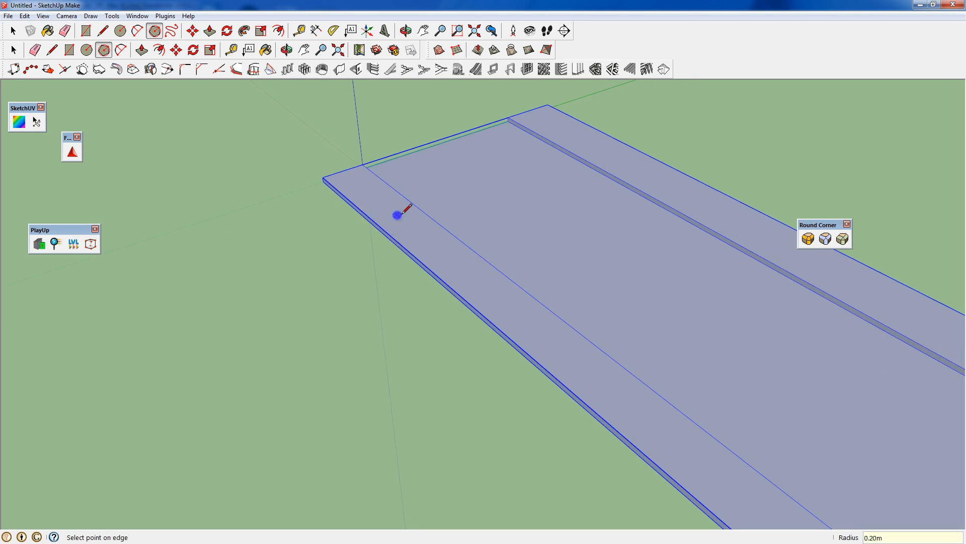
pyautogui.click(406, 215)
# Extrude the polygon 1.5 m upward as a post base and add a separate section about 0.19 m high on top
pyautogui.click(210, 31)
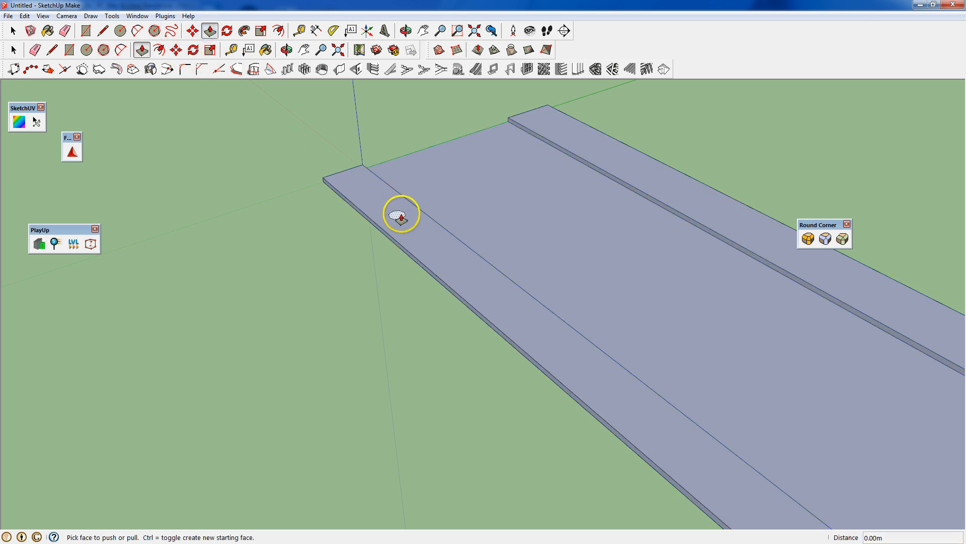
pyautogui.moveTo(396, 215); pyautogui.dragTo(397, 194)
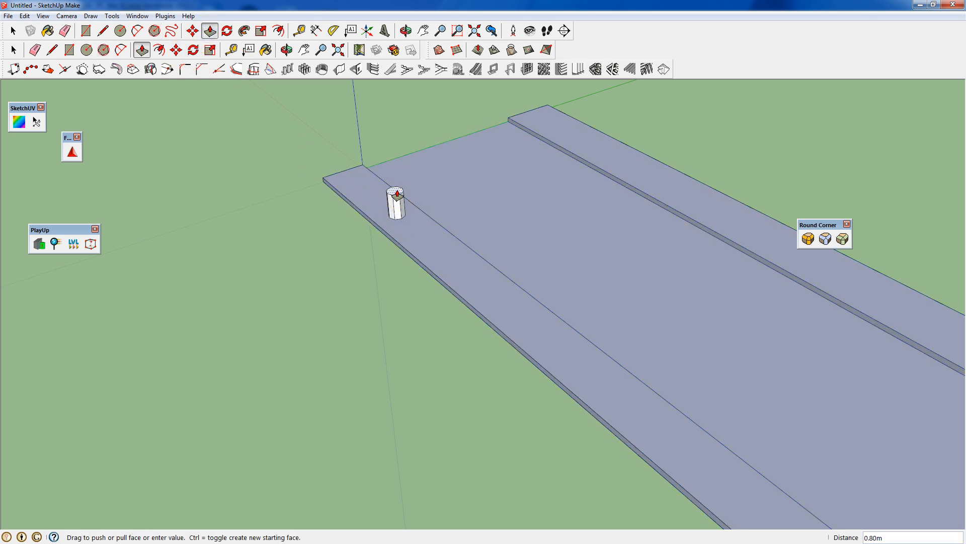
pyautogui.write('1.5')
pyautogui.press('Return')
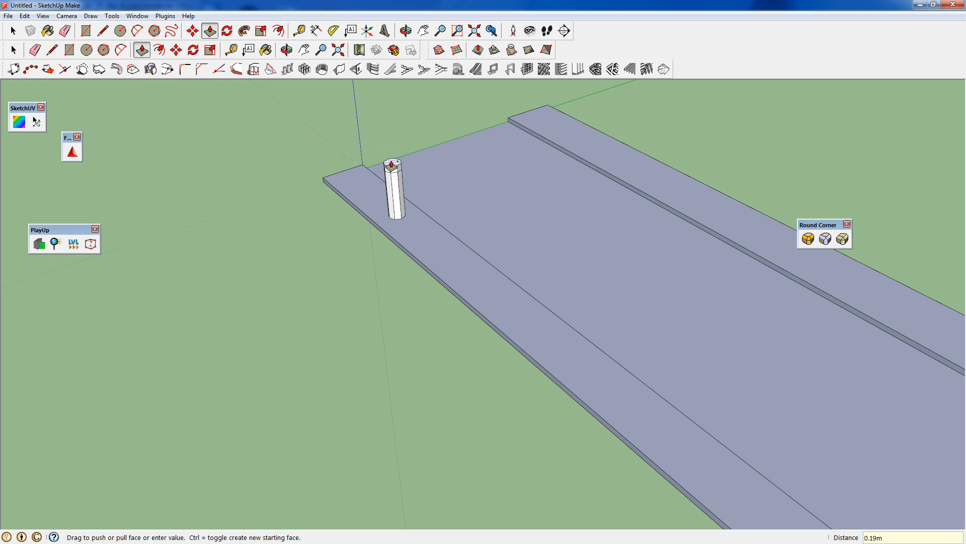
# Scale the post base's top face uniformly about its center to 0.8, tapering the upper section
pyautogui.click(211, 50)
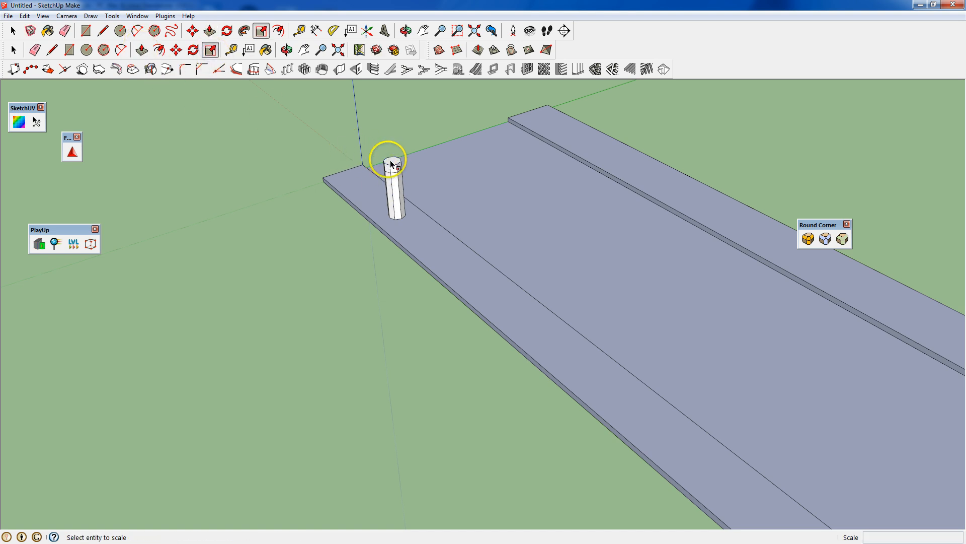
pyautogui.scroll(5, 393, 165)
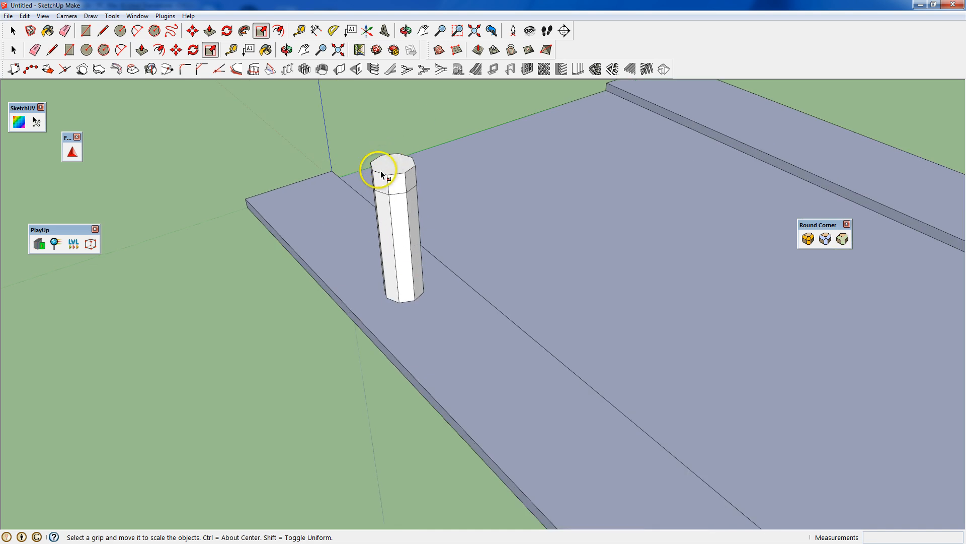
pyautogui.click(387, 166)
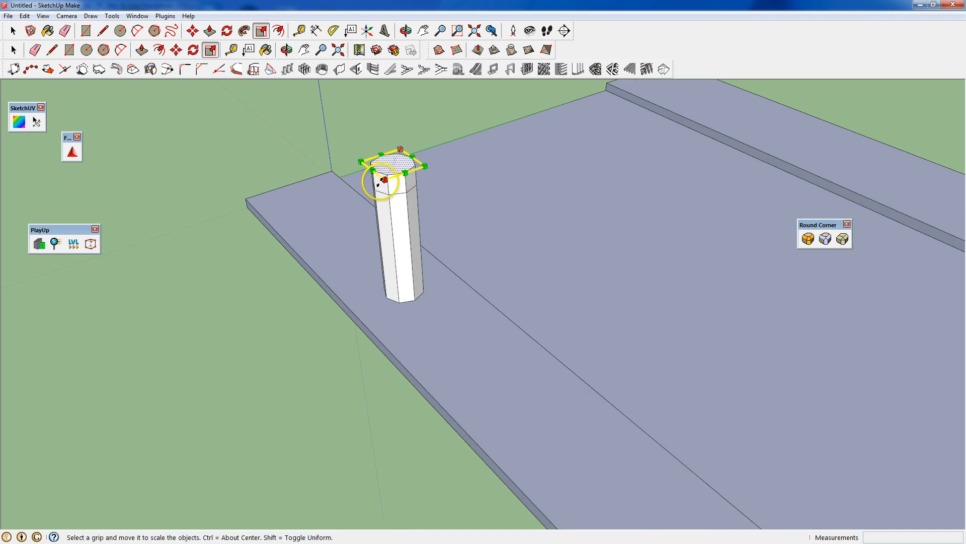
pyautogui.moveTo(384, 179); pyautogui.dragTo(388, 171)
pyautogui.write('0.8')
pyautogui.press('Return')
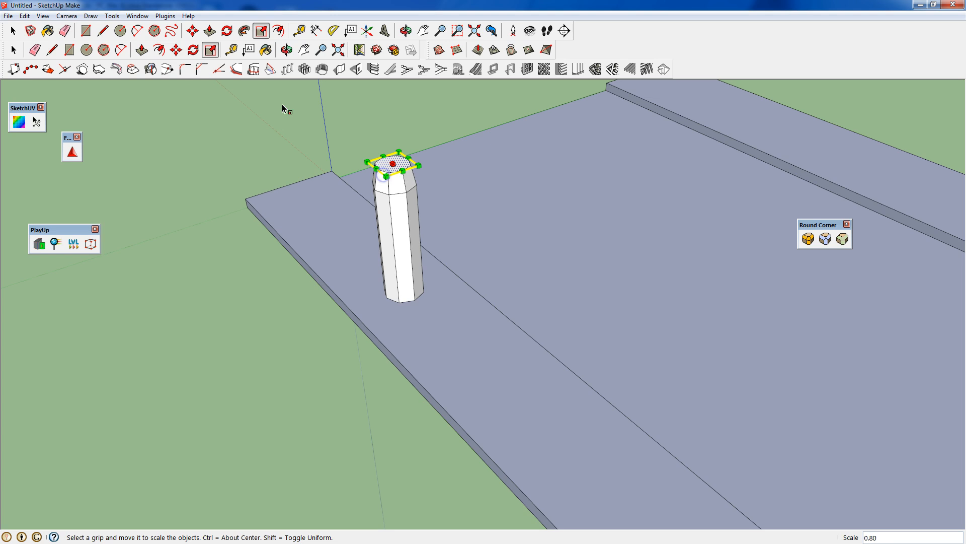
pyautogui.click(385, 161)
pyautogui.click(388, 165)
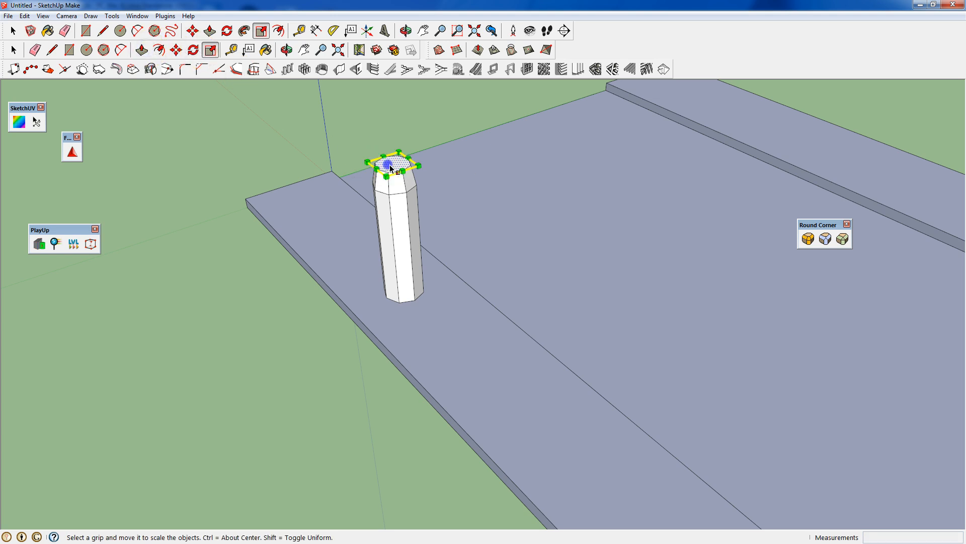
# Raise a new section about 0.08 m from the top face and scale its end about the center to about 0.74
pyautogui.click(142, 50)
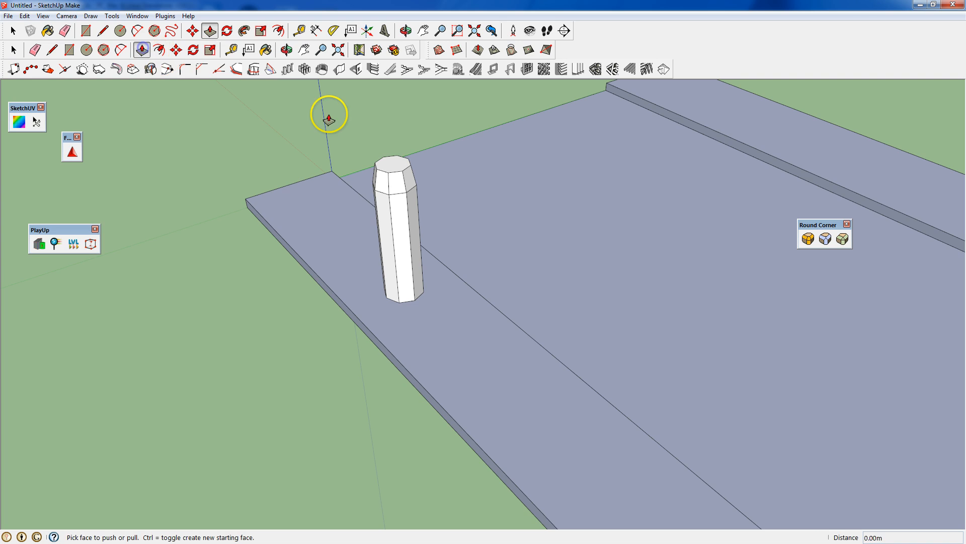
pyautogui.click(388, 166)
pyautogui.click(388, 161)
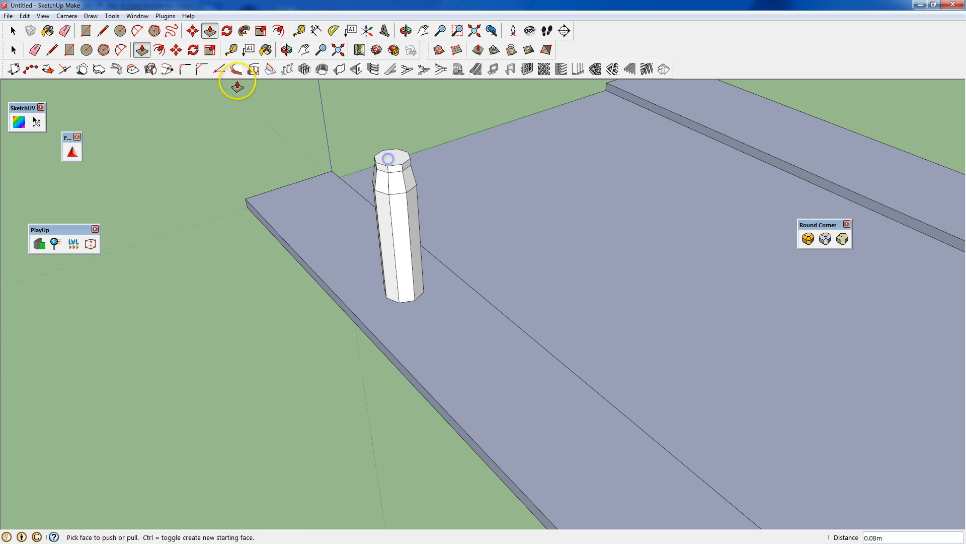
pyautogui.click(210, 49)
pyautogui.click(396, 161)
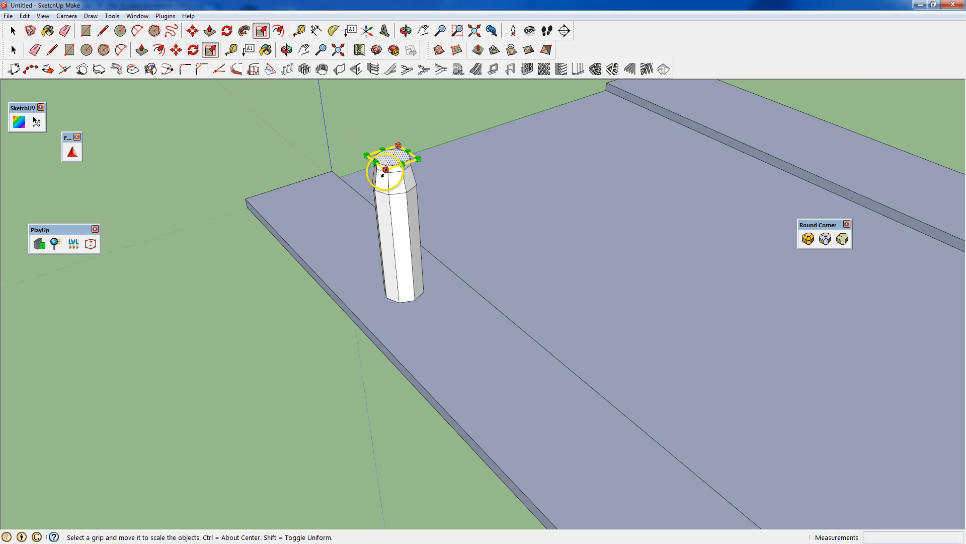
pyautogui.moveTo(396, 161); pyautogui.dragTo(389, 167)
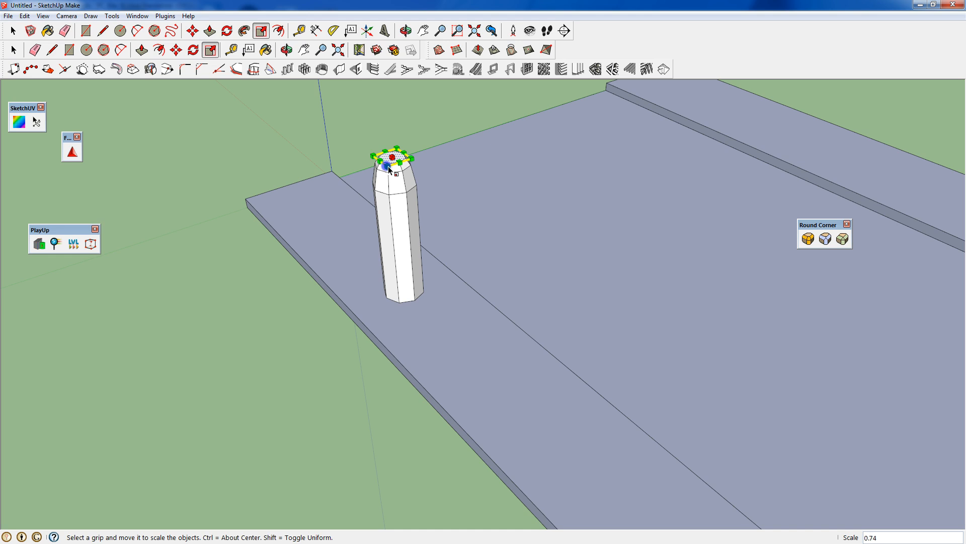
# Extrude the narrowed top face of the post 4 m upward to form the slim lamp pole
pyautogui.scroll(-3, 345, 145)
pyautogui.keyDown('shift'); pyautogui.moveTo(386, 95); pyautogui.dragTo(389, 231, button='middle'); pyautogui.keyUp('shift')
pyautogui.scroll(-3, 384, 269)
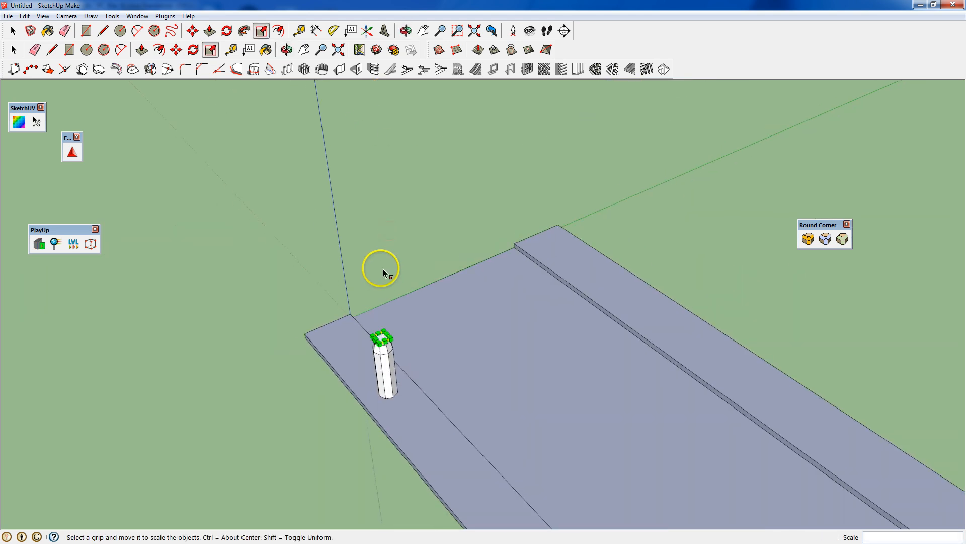
pyautogui.click(142, 50)
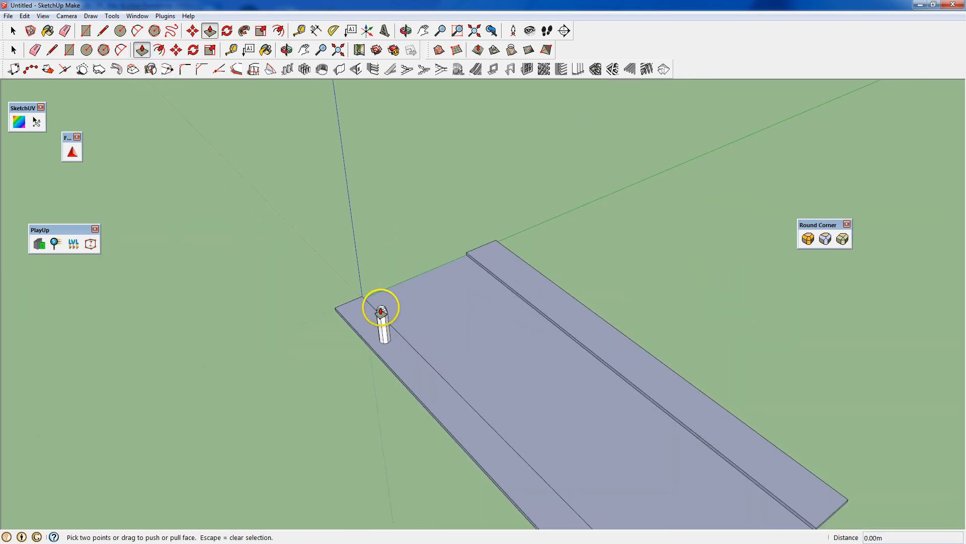
pyautogui.moveTo(381, 304); pyautogui.dragTo(370, 237)
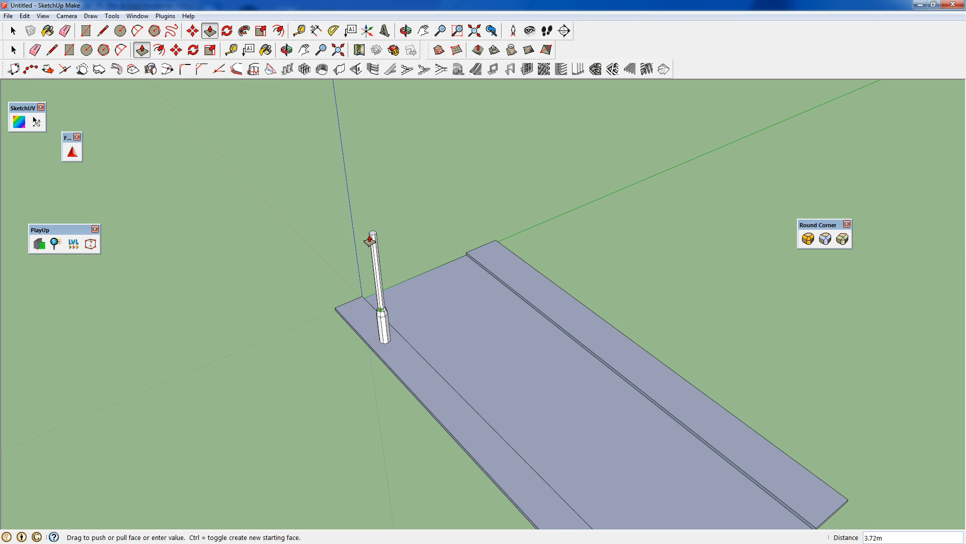
pyautogui.scroll(3, 341, 200)
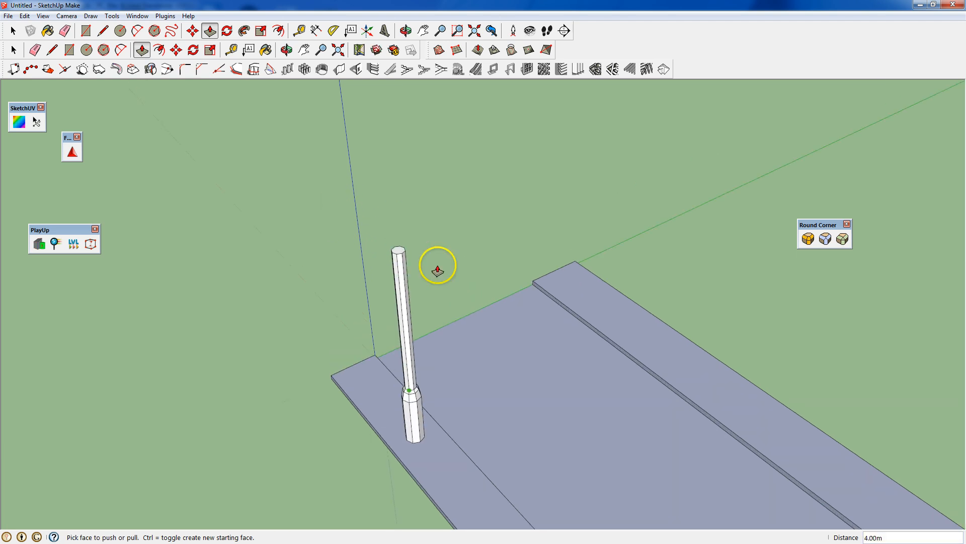
# Add a separate short section about 0.21 m high to the top of the slim pole with Push/Pull
pyautogui.moveTo(443, 264)
pyautogui.mouseDown(button='middle')
pyautogui.moveTo(320, 153)
pyautogui.moveTo(444, 255)
pyautogui.mouseUp(button='middle')
pyautogui.scroll(2, 391, 250)
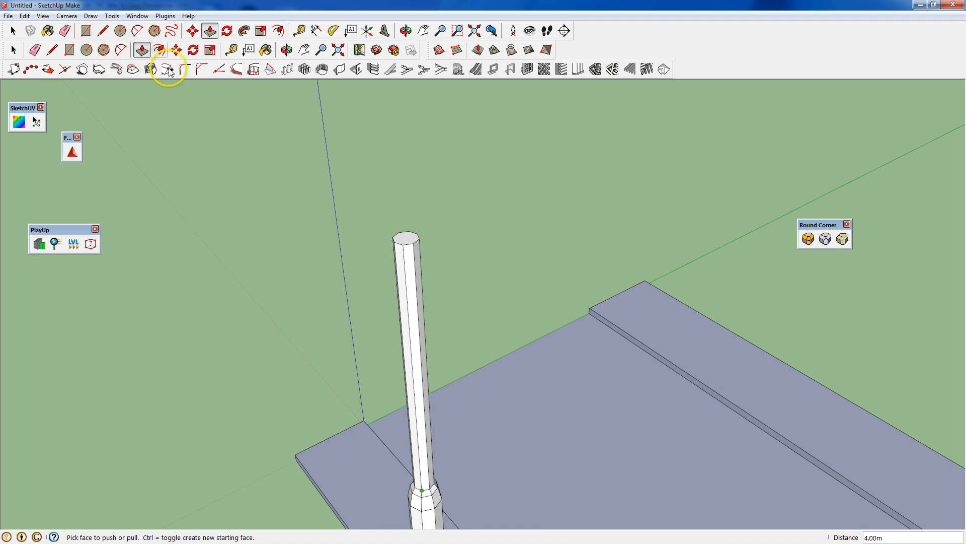
pyautogui.click(403, 243)
pyautogui.click(433, 176)
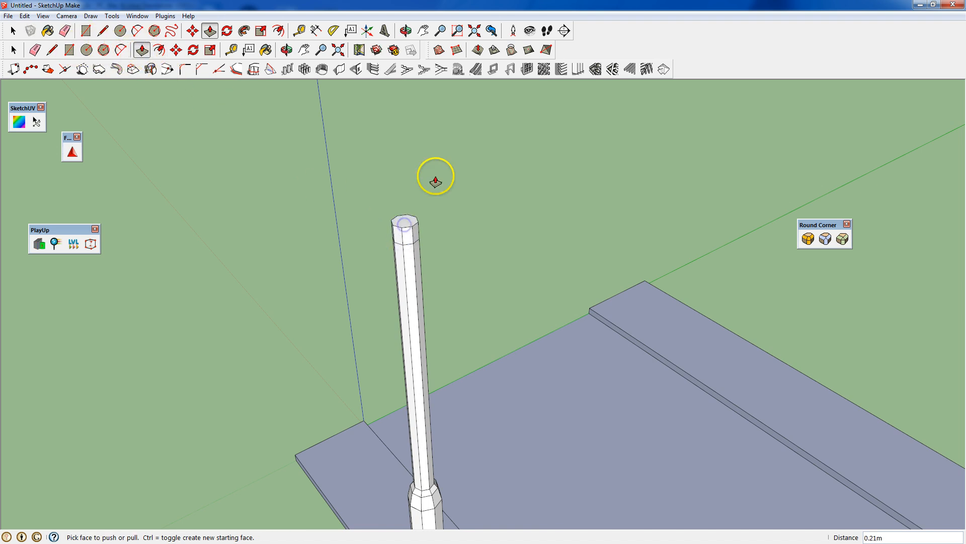
# Try to bend the pole's short top section by moving its end face sideways toward the road
pyautogui.moveTo(434, 176); pyautogui.dragTo(324, 151, button='middle')
pyautogui.click(158, 50)
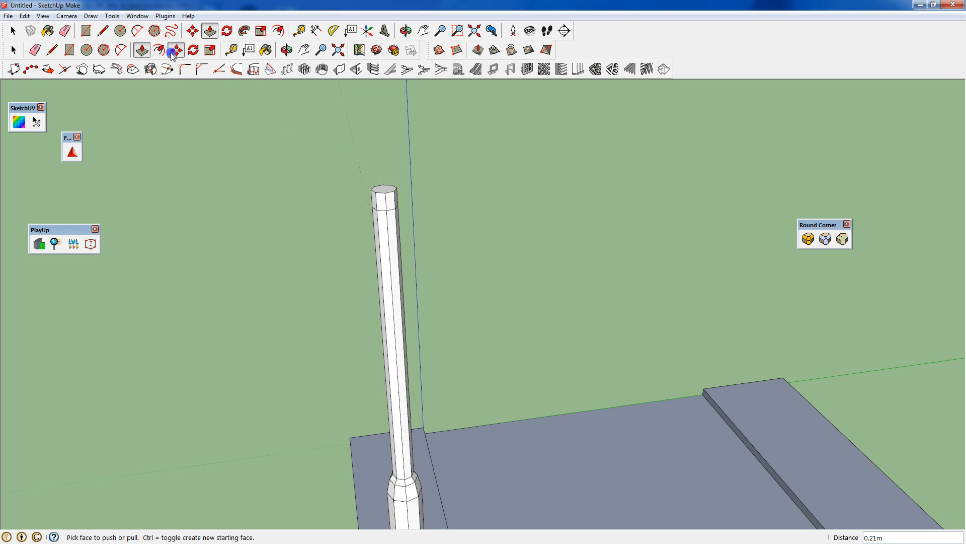
pyautogui.click(176, 50)
pyautogui.scroll(2, 381, 185)
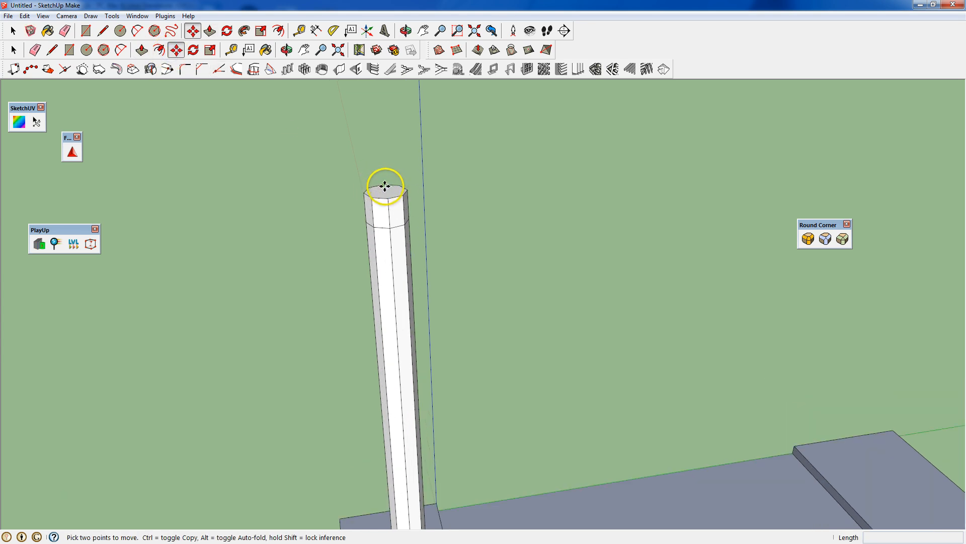
pyautogui.click(385, 188)
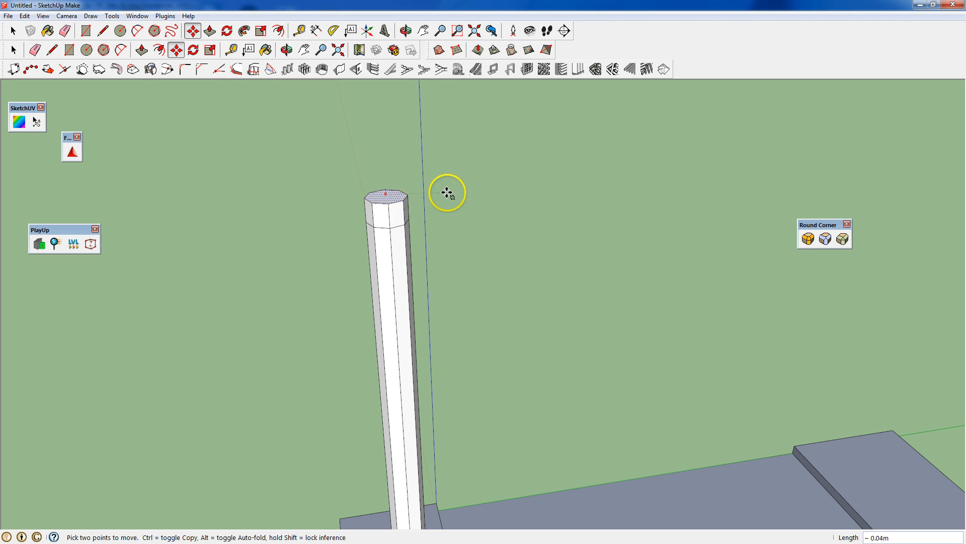
pyautogui.click(411, 181)
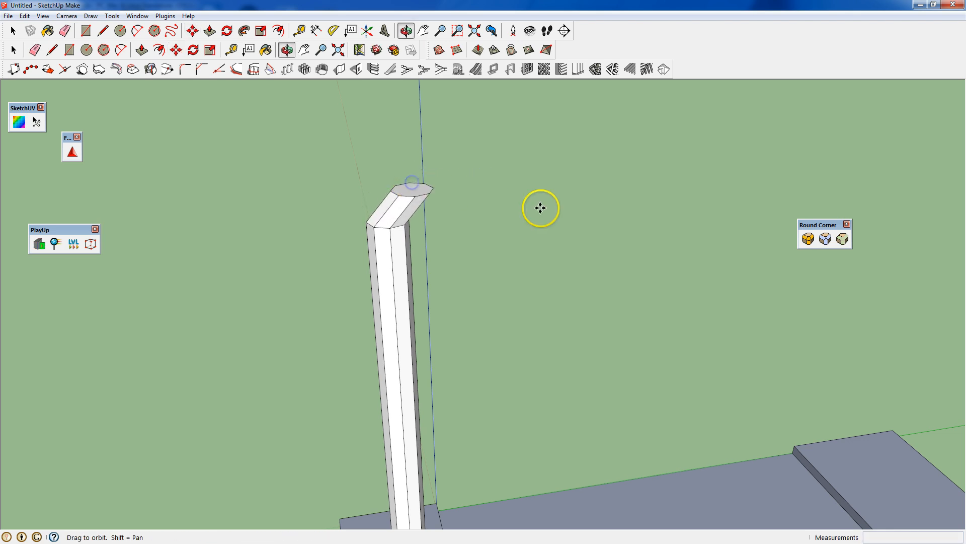
# Try extruding the offset end face about 0.23 m upward, and undo it together with the sideways bend
pyautogui.moveTo(539, 205); pyautogui.dragTo(481, 212, button='middle')
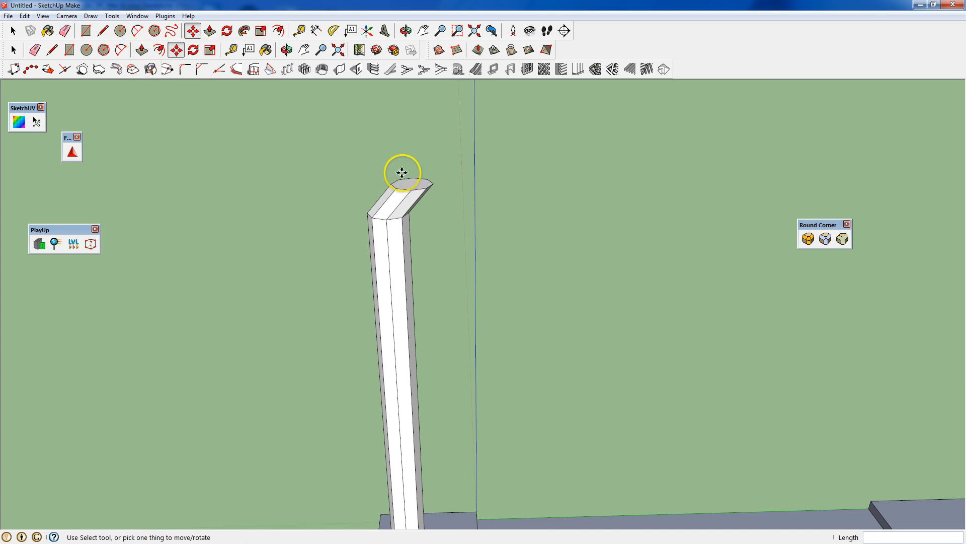
pyautogui.scroll(-1, 414, 177)
pyautogui.moveTo(410, 171); pyautogui.dragTo(410, 236, button='middle')
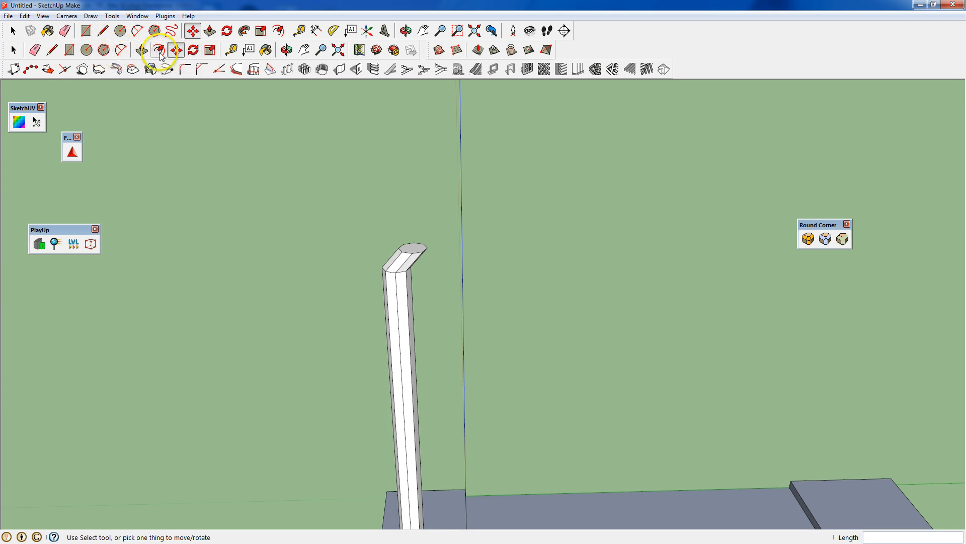
pyautogui.click(142, 51)
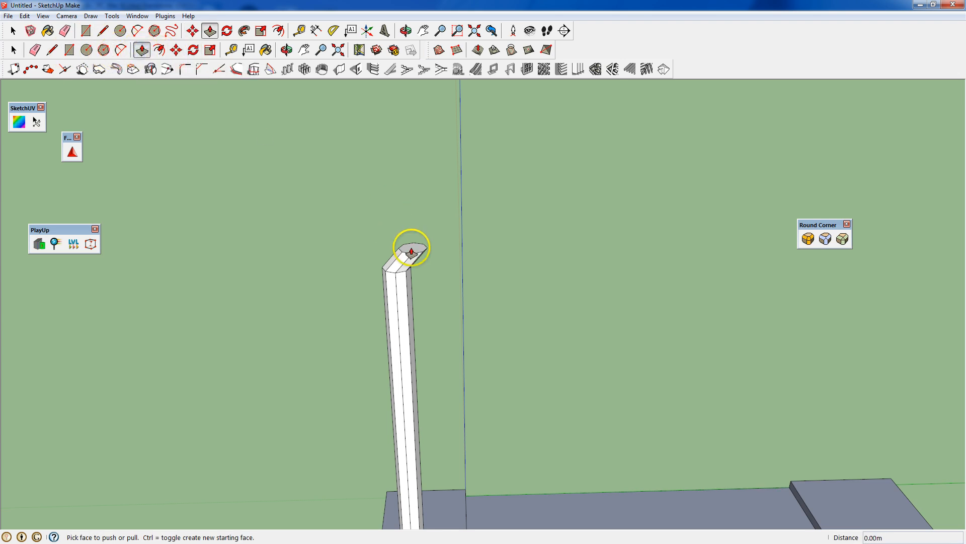
pyautogui.moveTo(412, 250); pyautogui.dragTo(411, 230)
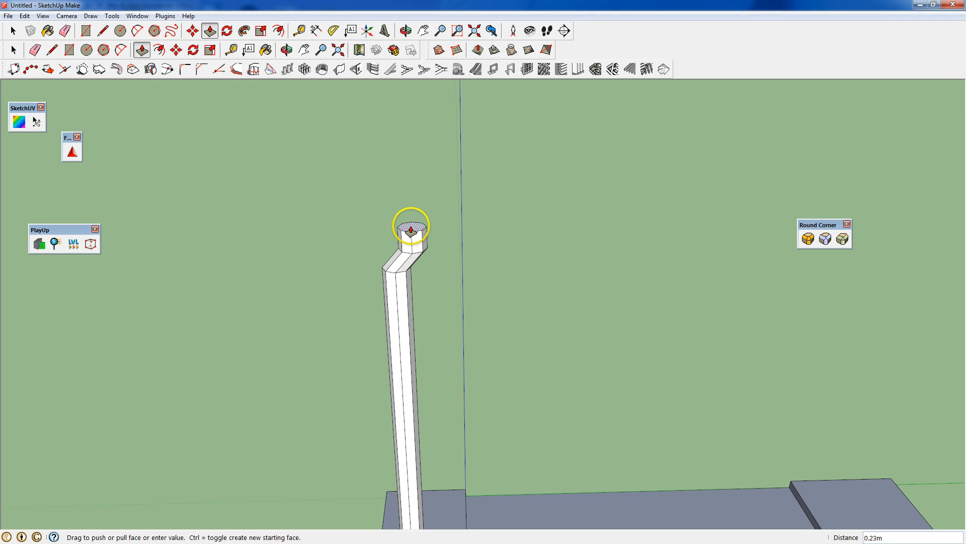
pyautogui.press('Escape')
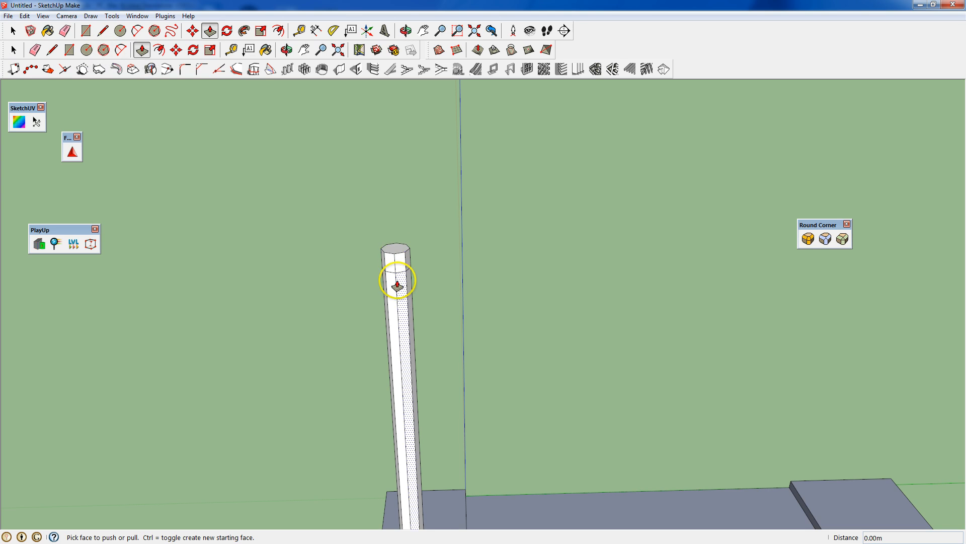
# Draw a rectangle about 0.17 by 0.14 m on the pole's top face and extrude it upward into a small block
pyautogui.click(69, 51)
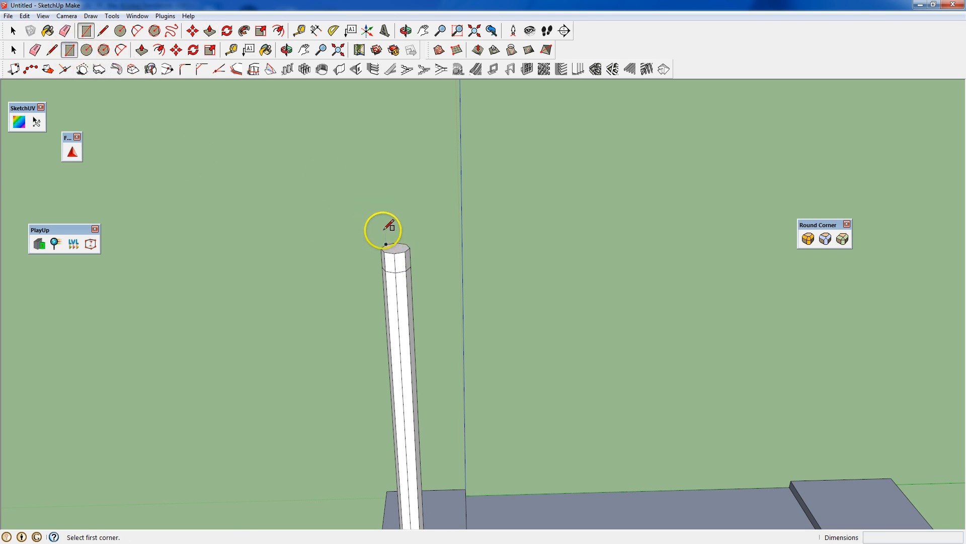
pyautogui.moveTo(384, 210); pyautogui.dragTo(388, 293, button='middle')
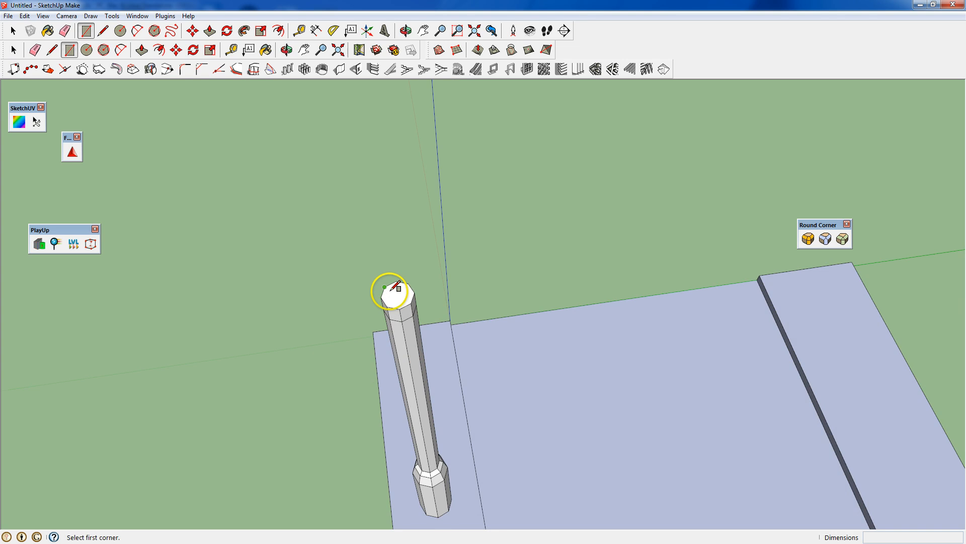
pyautogui.scroll(2, 395, 286)
pyautogui.click(390, 282)
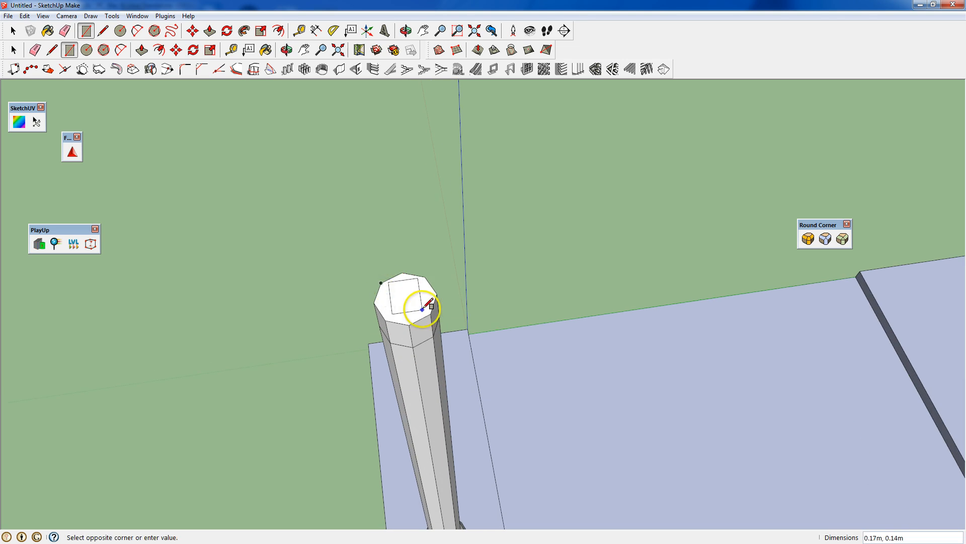
pyautogui.click(422, 312)
pyautogui.click(142, 50)
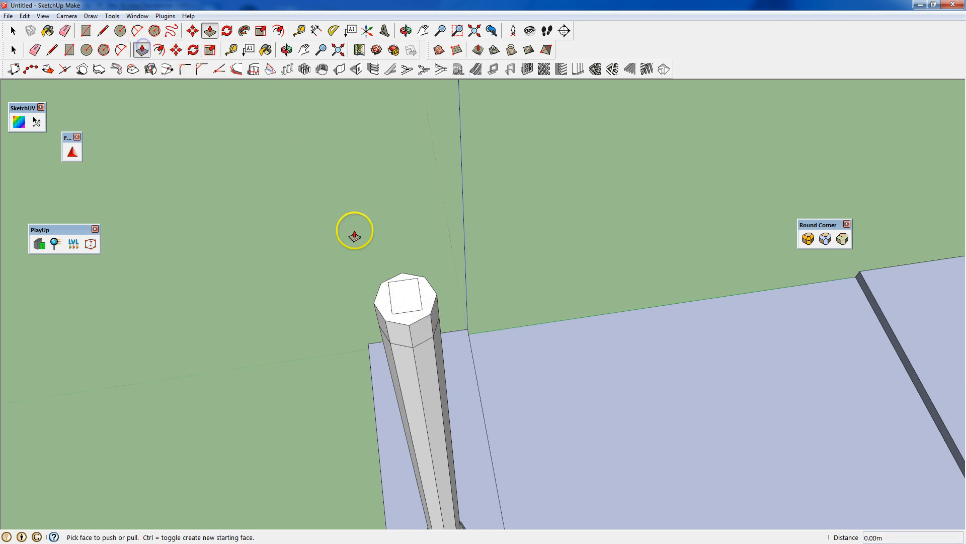
pyautogui.click(400, 297)
pyautogui.click(393, 277)
# Try to pull the small block's road-facing side outward into an arm, extending it by about 0.02 m
pyautogui.moveTo(395, 274); pyautogui.dragTo(287, 188, button='middle')
pyautogui.click(355, 152)
pyautogui.click(352, 146)
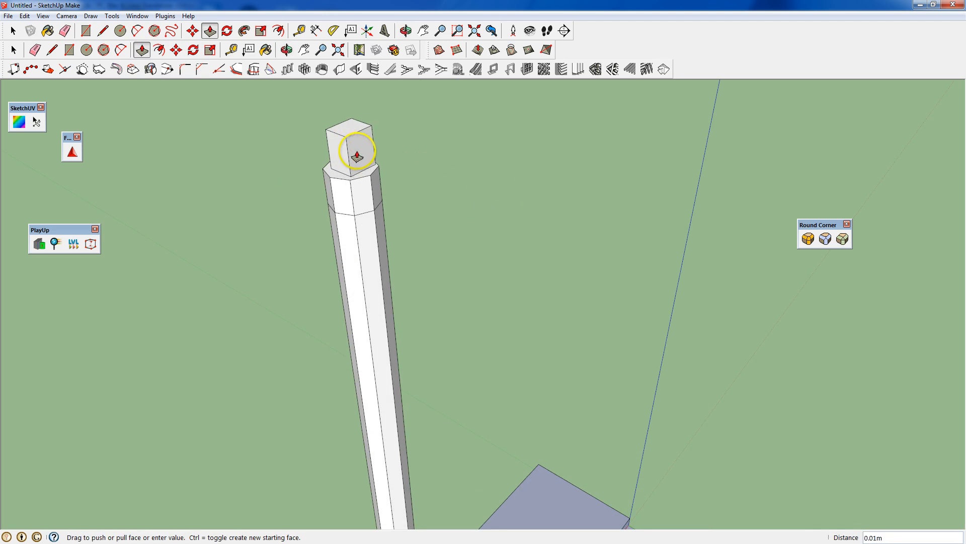
pyautogui.click(364, 160)
pyautogui.click(437, 190)
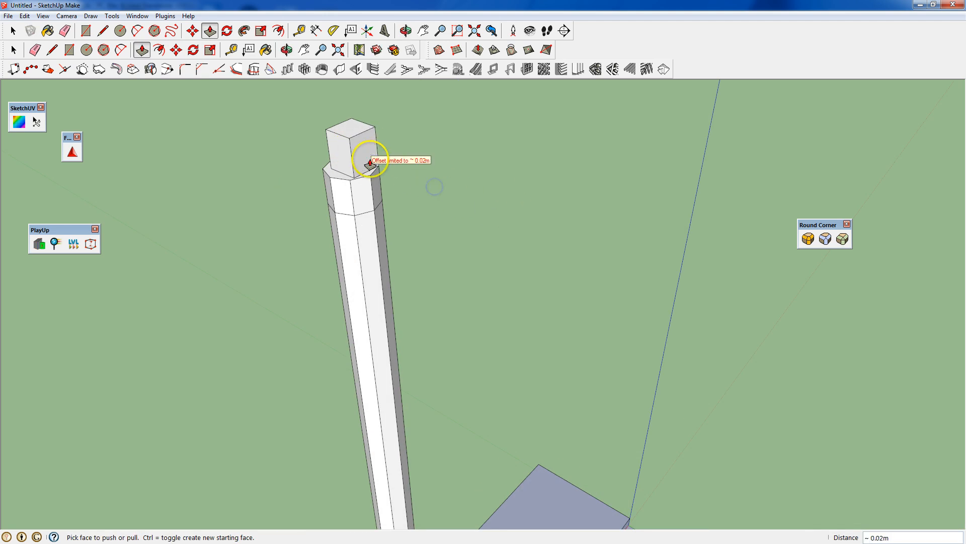
pyautogui.click(367, 157)
pyautogui.click(438, 191)
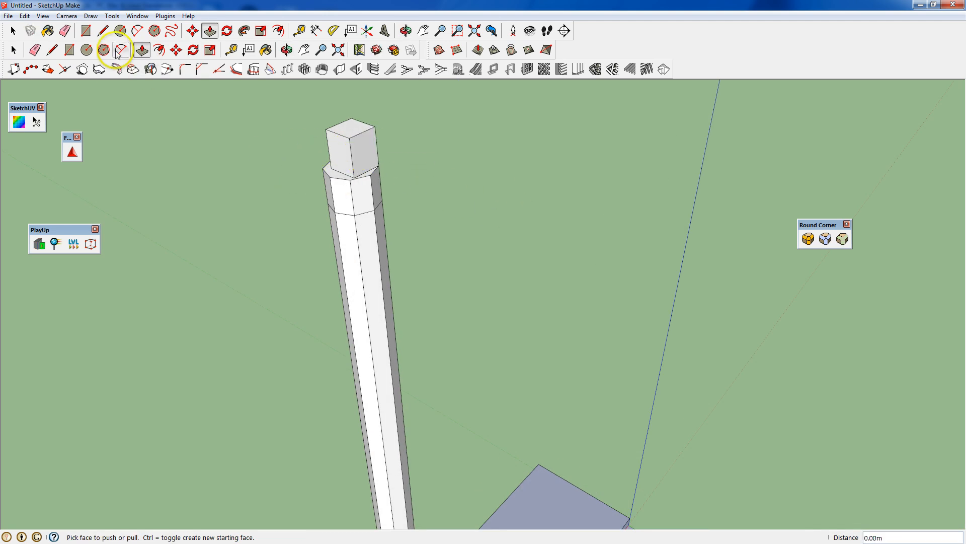
# Draw a rectangle on the block's road-facing side and extrude that face about 1.08 m toward the road as the lamp arm
pyautogui.click(69, 50)
pyautogui.click(344, 140)
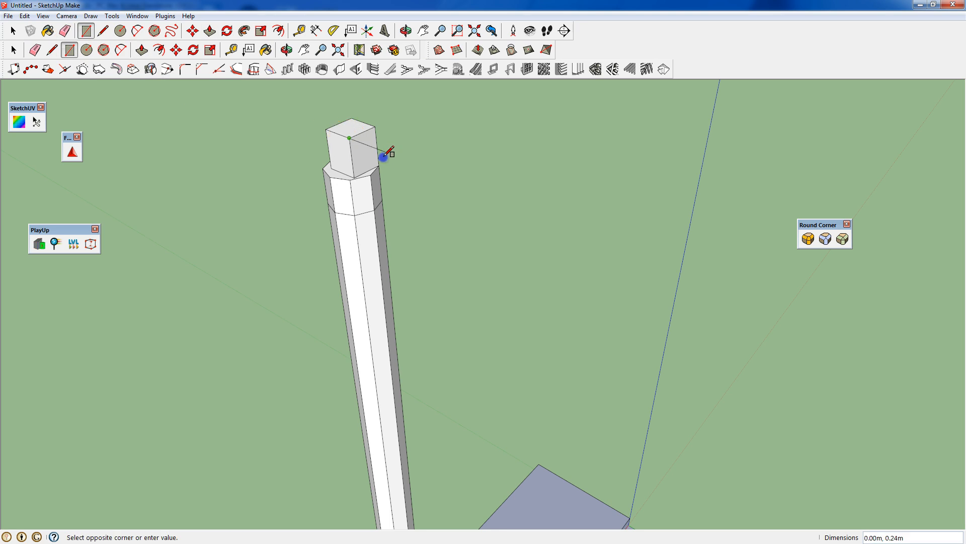
pyautogui.click(142, 49)
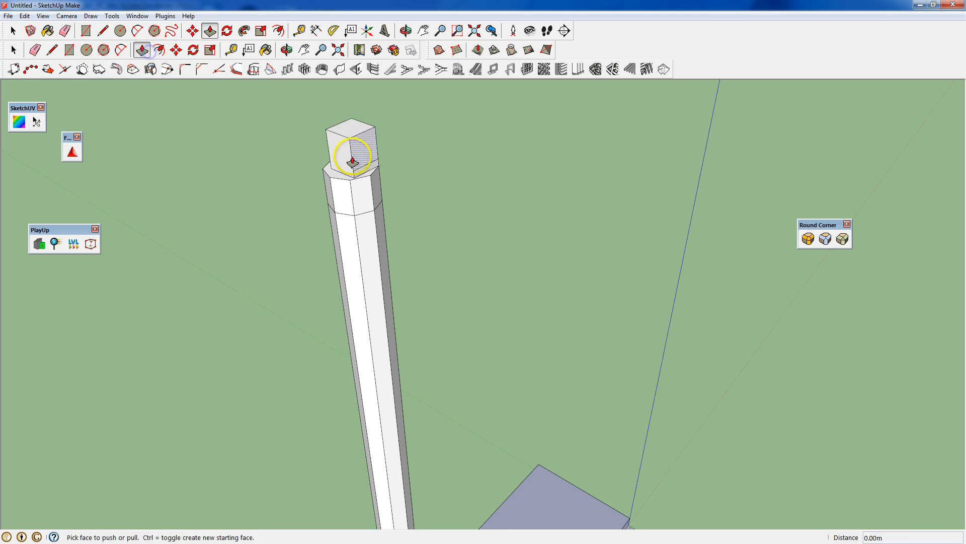
pyautogui.click(358, 154)
pyautogui.click(527, 220)
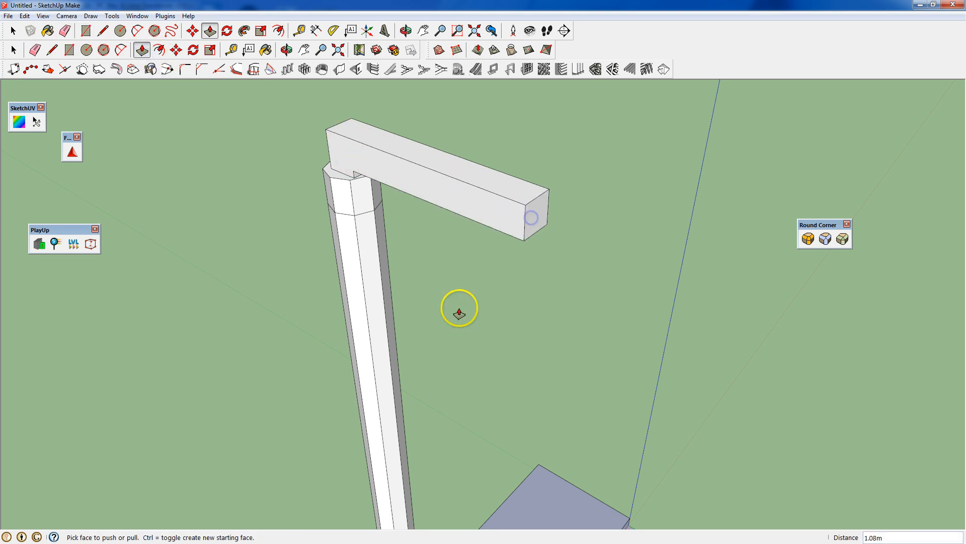
# Draw a rectangle across the underside of the arm's free end and extrude it about 0.07 m downward as the lamp head
pyautogui.press('o')
pyautogui.moveTo(457, 309); pyautogui.dragTo(558, 137)
pyautogui.moveTo(558, 137); pyautogui.dragTo(546, 147, button='middle')
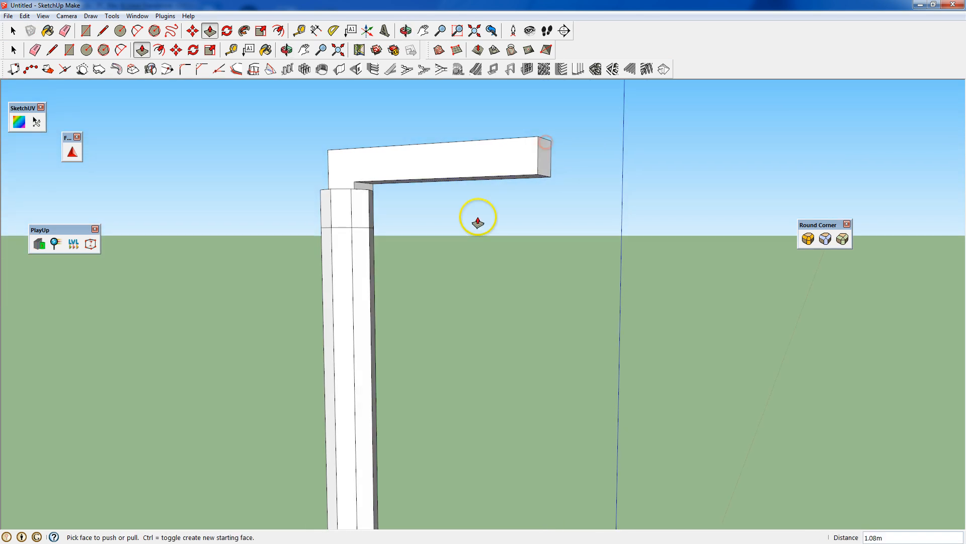
pyautogui.moveTo(524, 196); pyautogui.dragTo(531, 140, button='middle')
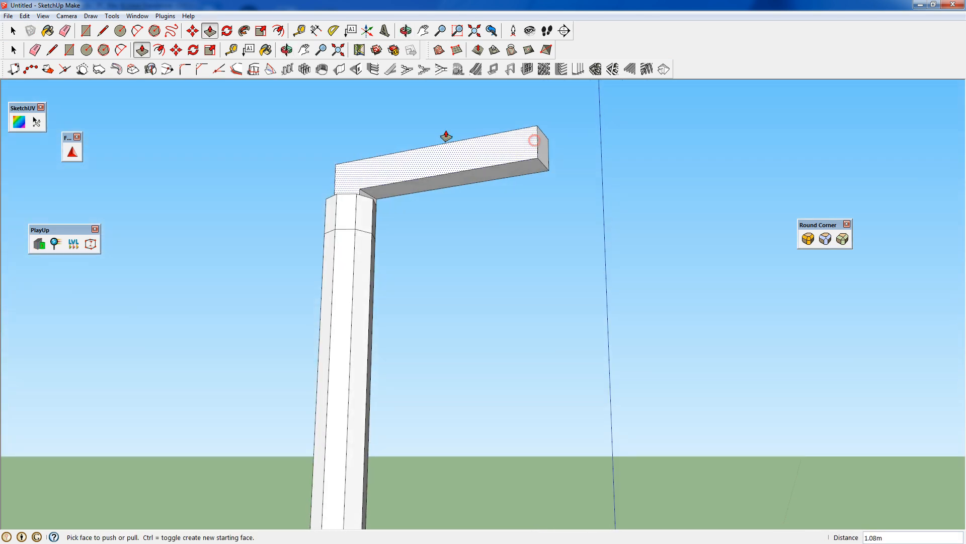
pyautogui.click(70, 52)
pyautogui.click(533, 157)
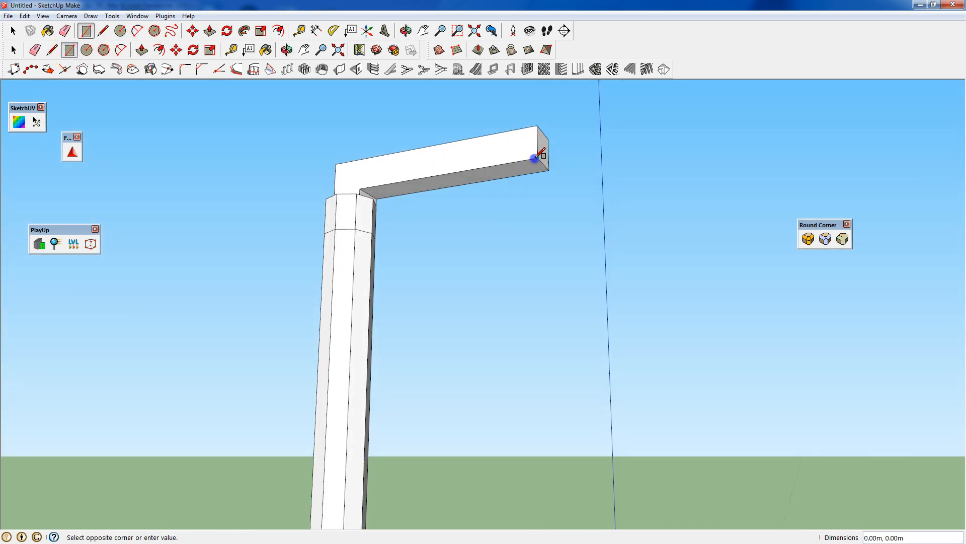
pyautogui.click(502, 178)
pyautogui.click(142, 50)
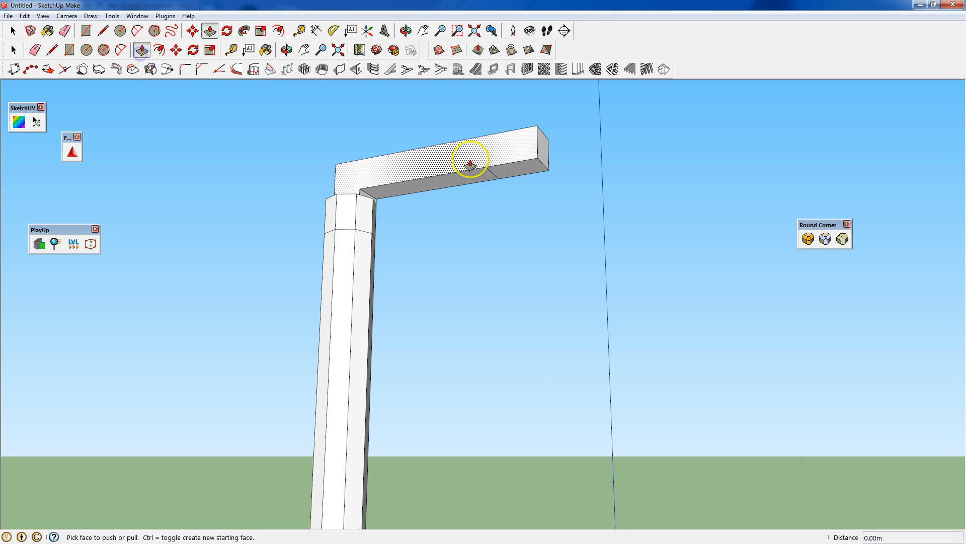
pyautogui.click(509, 173)
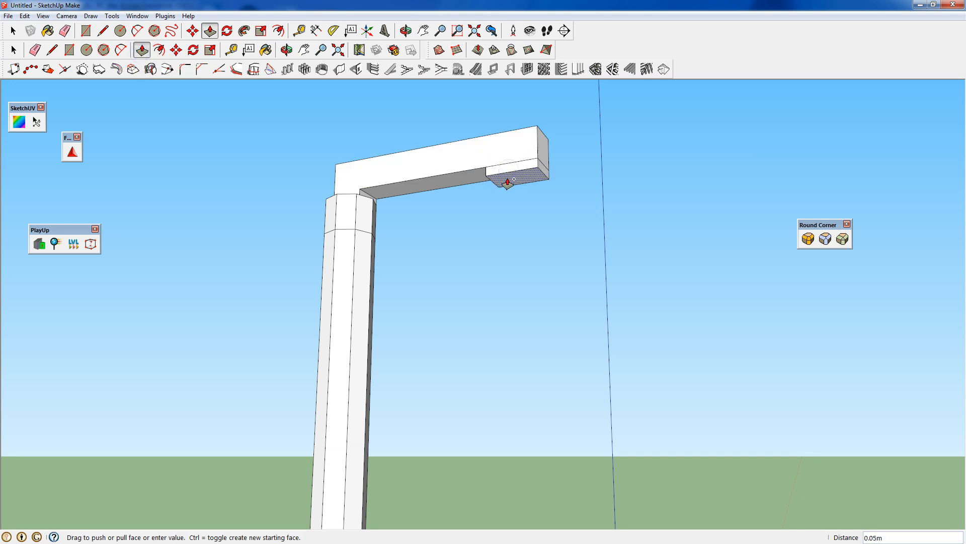
pyautogui.click(508, 182)
# Widen the lamp head by pulling both of its long sides and its end face outward by the same distance
pyautogui.moveTo(405, 188); pyautogui.dragTo(437, 203, button='middle')
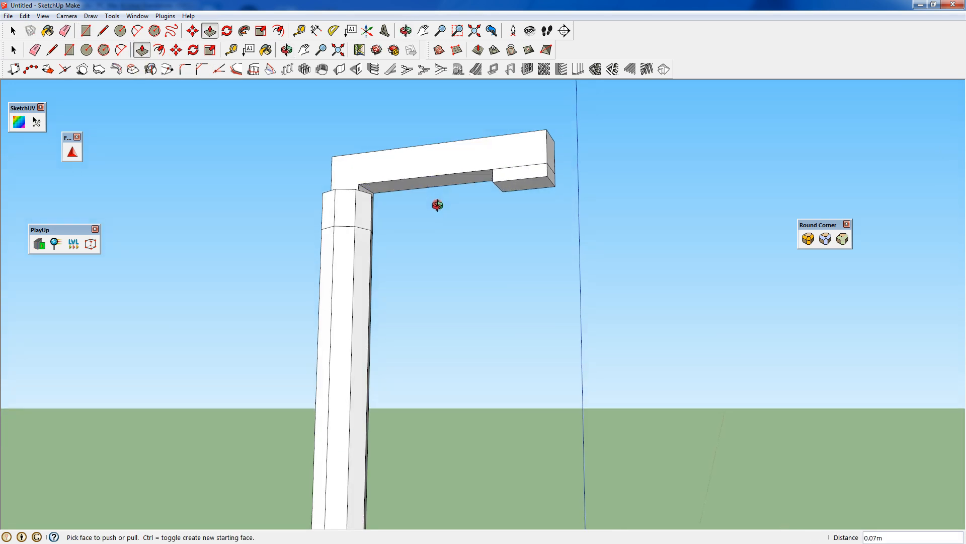
pyautogui.moveTo(530, 177); pyautogui.dragTo(519, 172)
pyautogui.moveTo(524, 177); pyautogui.dragTo(192, 258, button='middle')
pyautogui.doubleClick(449, 183)
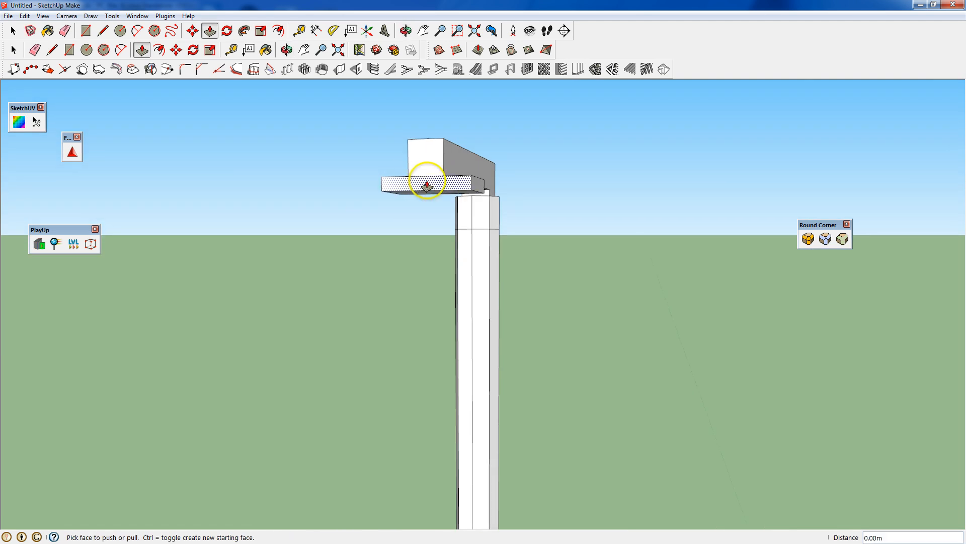
pyautogui.doubleClick(427, 182)
pyautogui.moveTo(316, 168); pyautogui.dragTo(730, 197, button='middle')
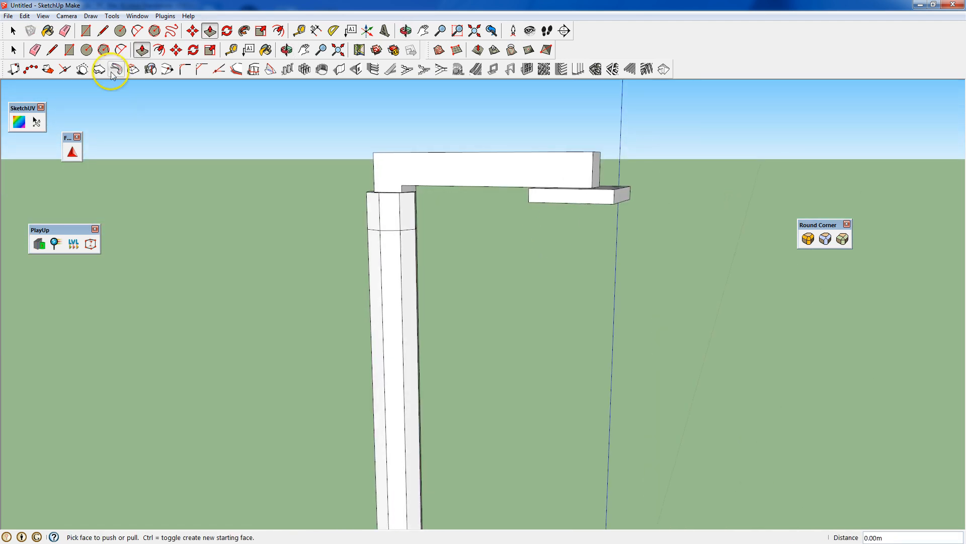
# Select the entire lamp post and make it a component named StreetLight
pyautogui.click(14, 50)
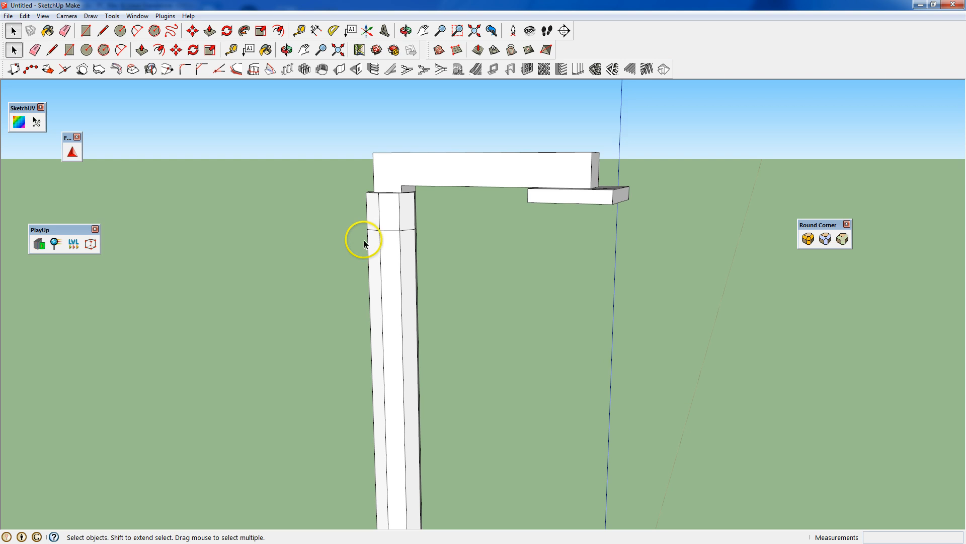
pyautogui.tripleClick(385, 214)
pyautogui.rightClick(388, 216)
pyautogui.click(429, 292)
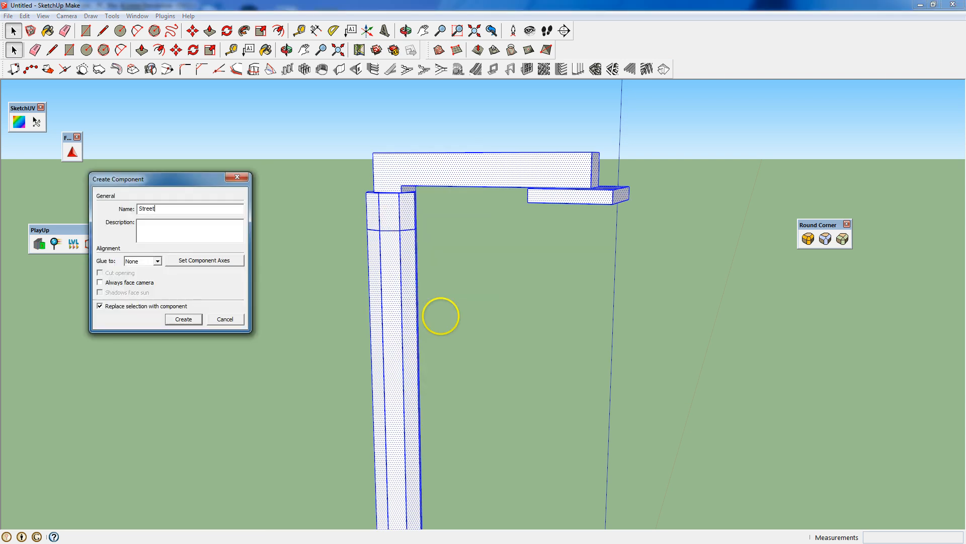
pyautogui.write('StreetLight')
pyautogui.press('Return')
# Copy the street light about 15.57 m along the same side strip to the other end of the road
pyautogui.scroll(-2, 352, 295)
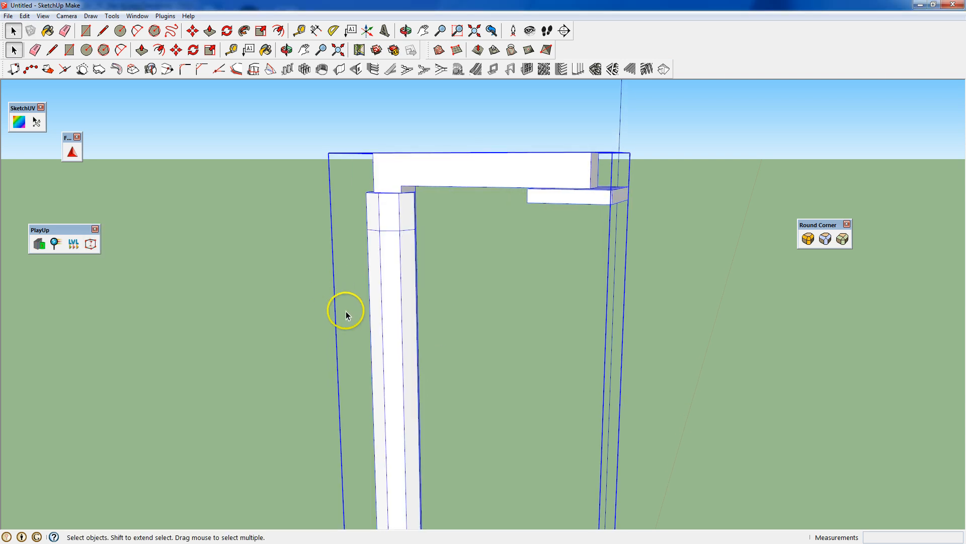
pyautogui.click(474, 30)
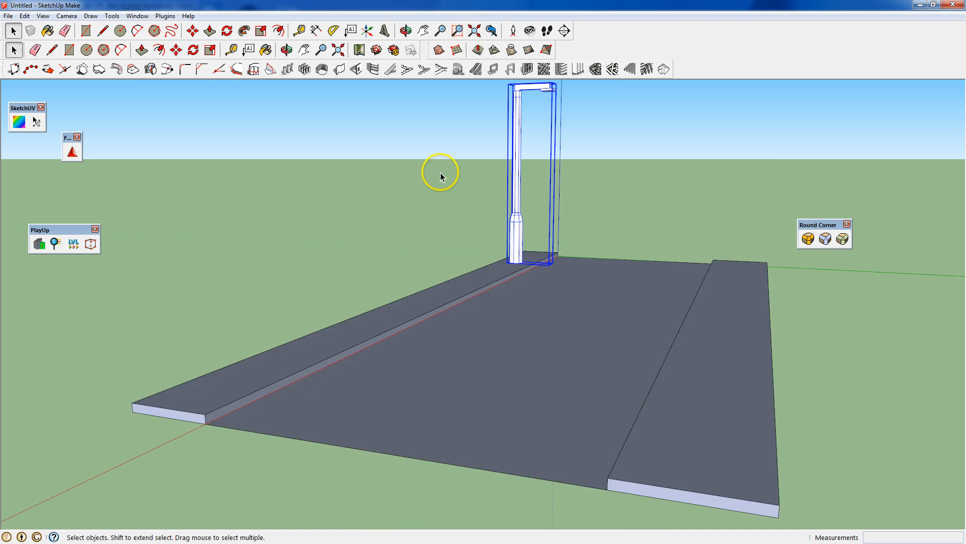
pyautogui.moveTo(441, 173); pyautogui.dragTo(704, 182, button='middle')
pyautogui.scroll(-3, 451, 218)
pyautogui.keyDown('shift'); pyautogui.moveTo(406, 149); pyautogui.dragTo(398, 266, button='middle'); pyautogui.keyUp('shift')
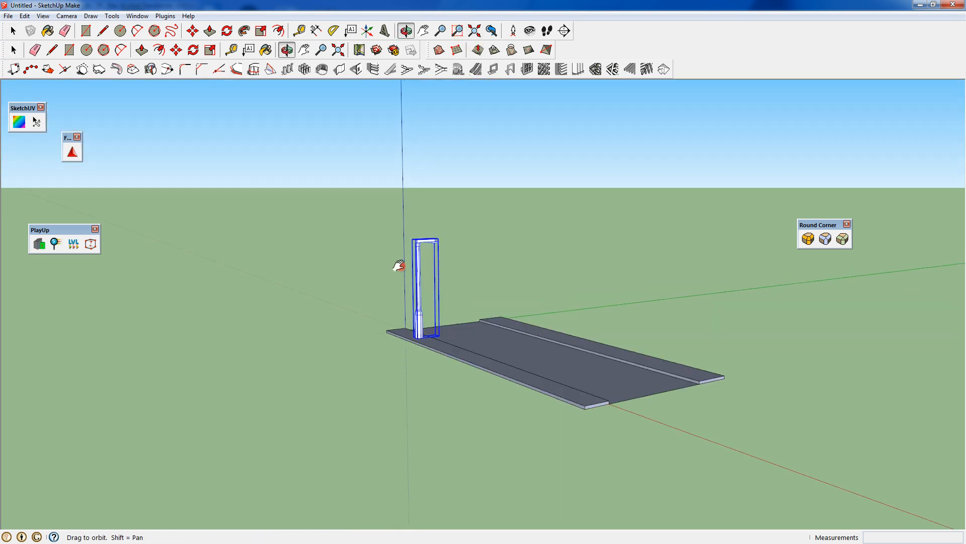
pyautogui.moveTo(399, 303); pyautogui.dragTo(279, 178, button='middle')
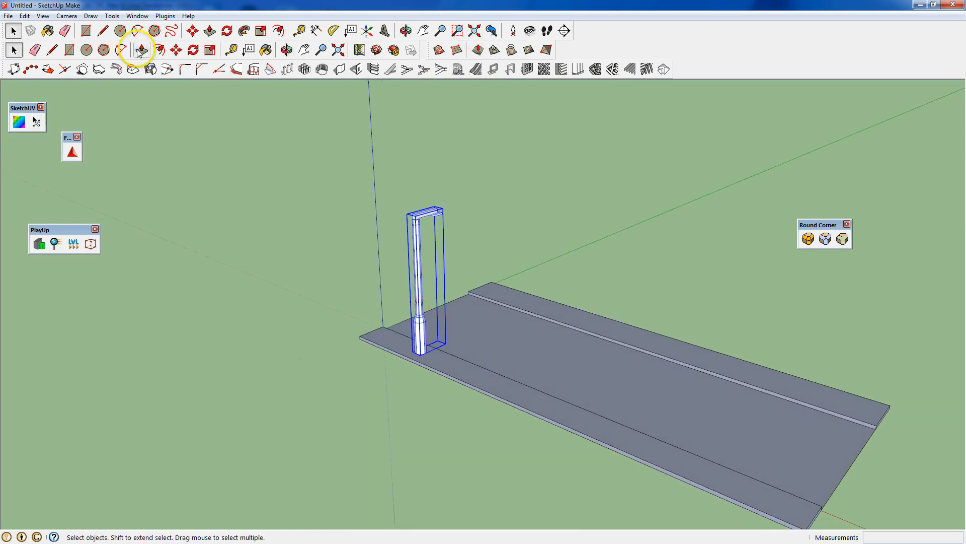
pyautogui.click(176, 50)
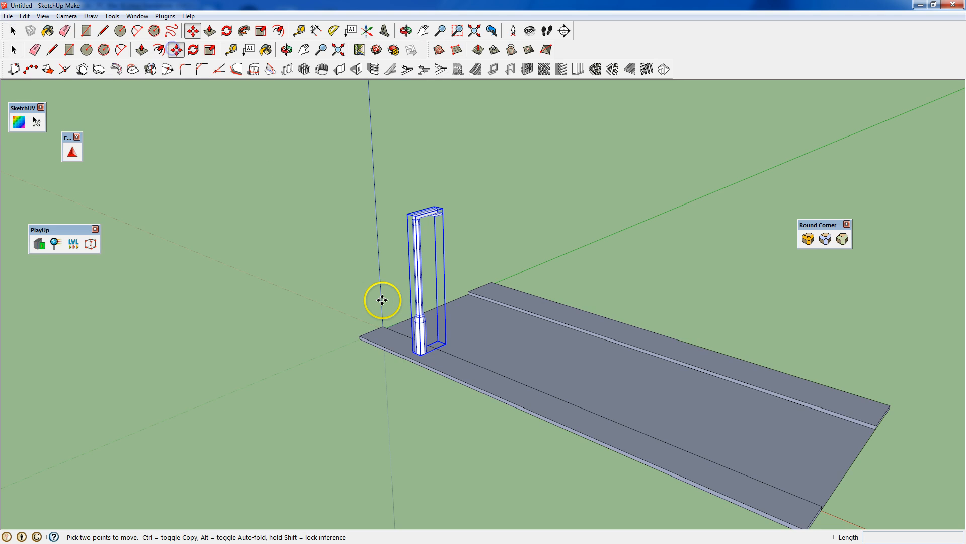
pyautogui.press('ctrl')
pyautogui.click(416, 350)
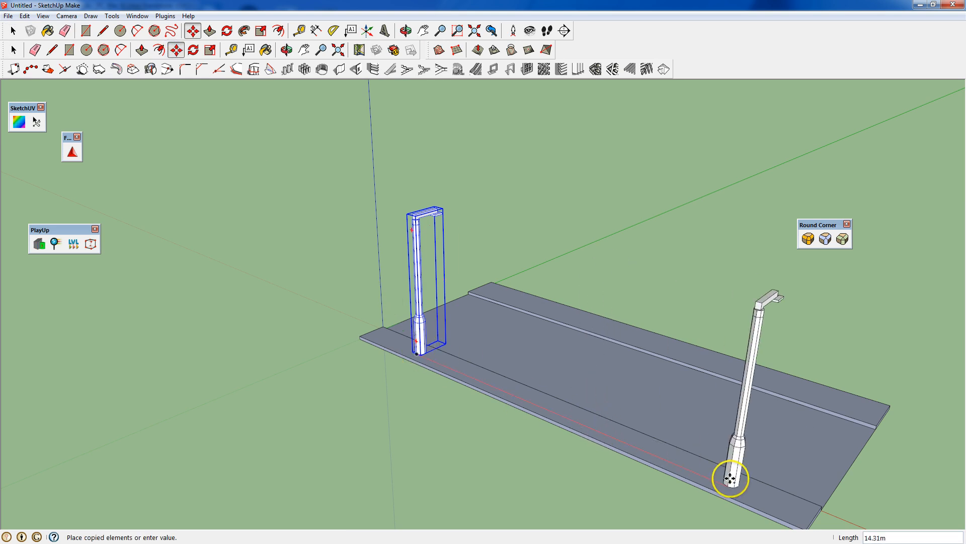
pyautogui.click(774, 500)
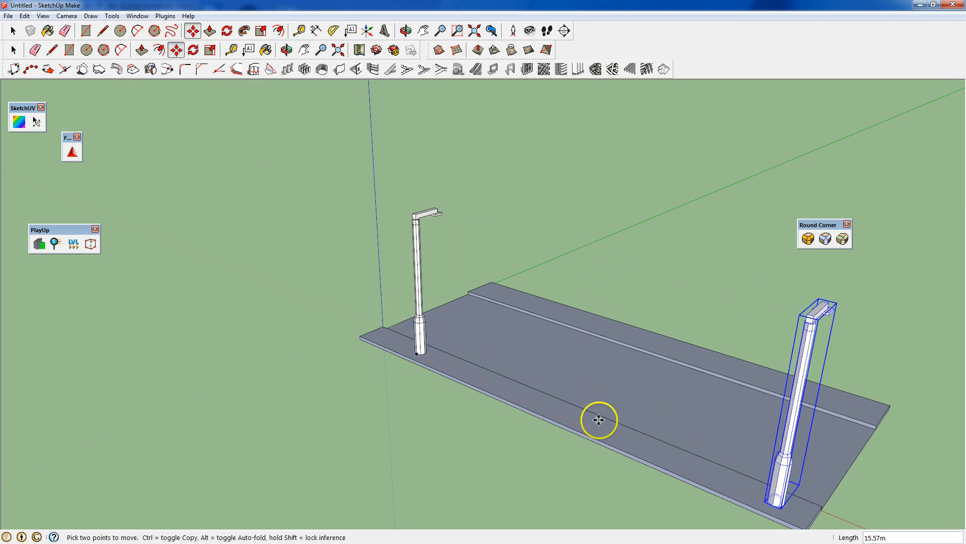
# Draw a 20 by about 9.17 m rectangle beside the opposite side strip and extrude it about 4.78 m upward as a building block
pyautogui.moveTo(845, 436); pyautogui.dragTo(740, 411, button='middle')
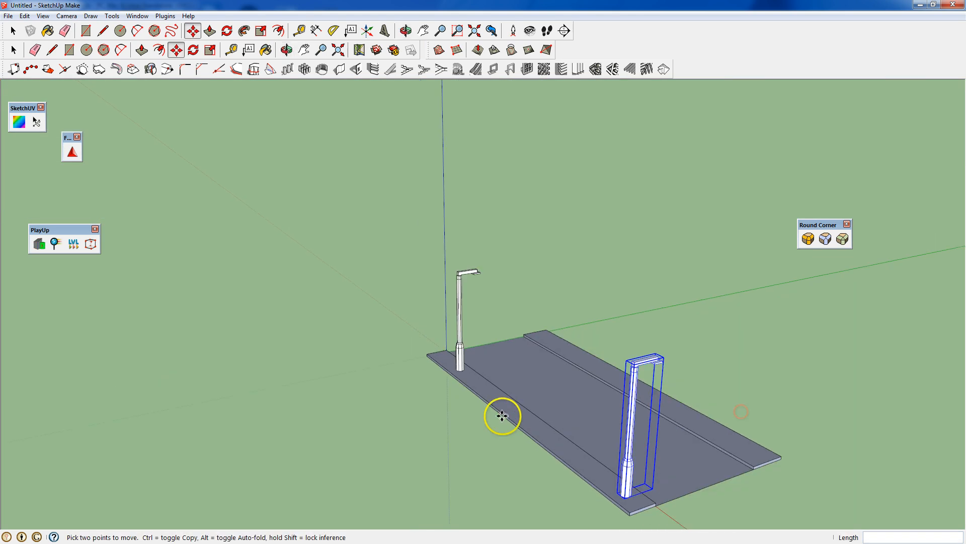
pyautogui.moveTo(380, 277); pyautogui.dragTo(326, 308, button='middle')
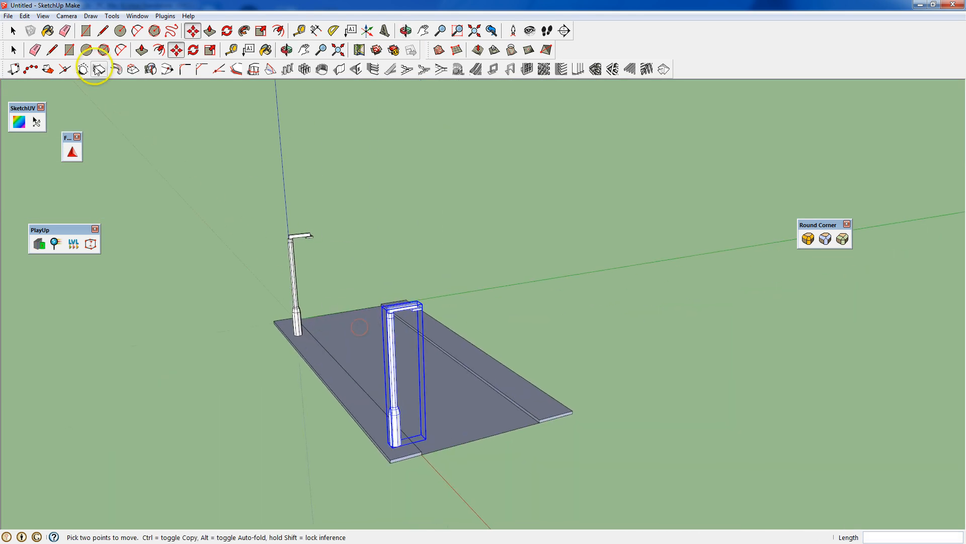
pyautogui.click(85, 31)
pyautogui.moveTo(409, 286); pyautogui.dragTo(498, 284, button='middle')
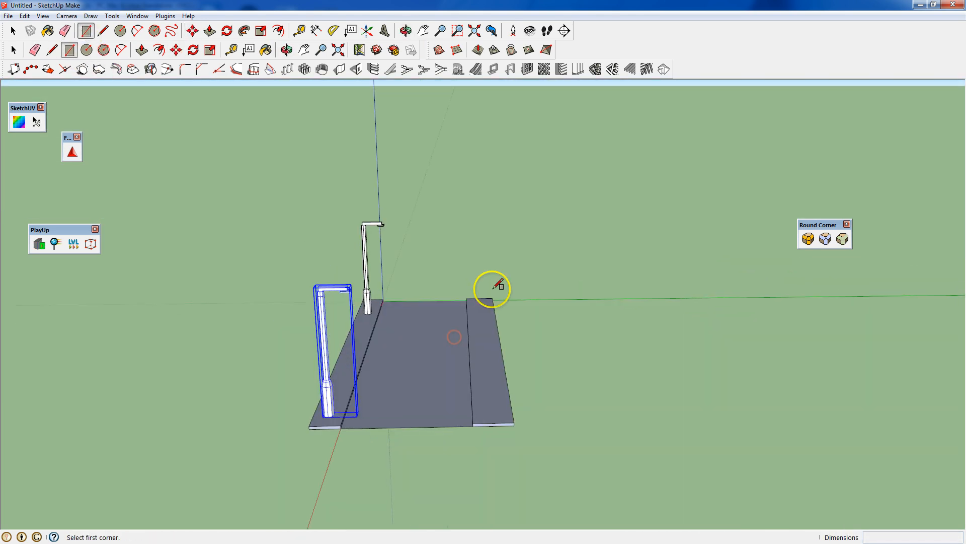
pyautogui.click(493, 298)
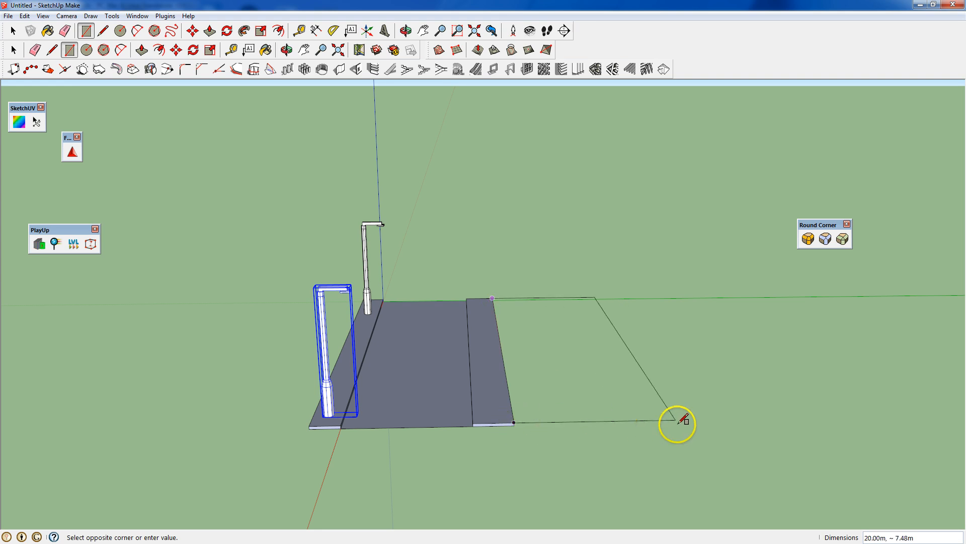
pyautogui.click(713, 420)
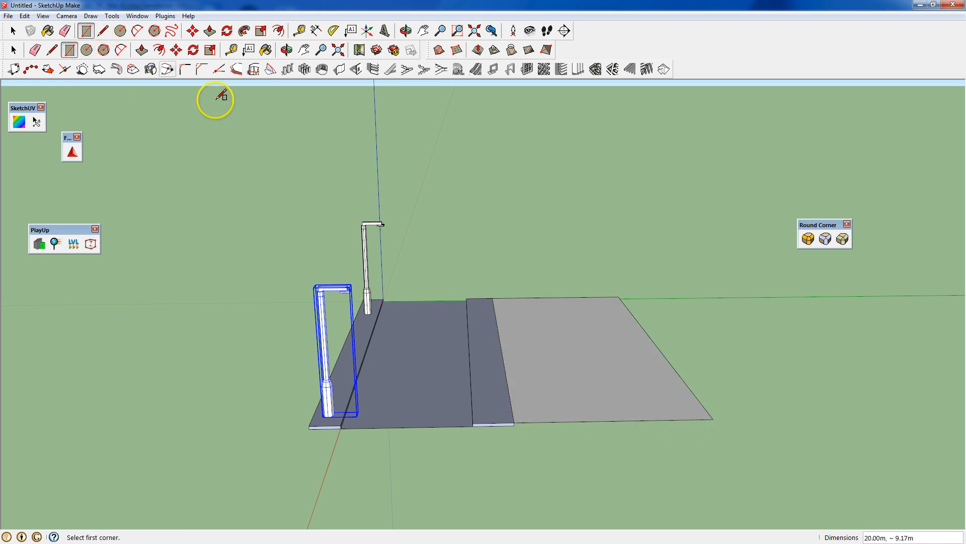
pyautogui.click(142, 49)
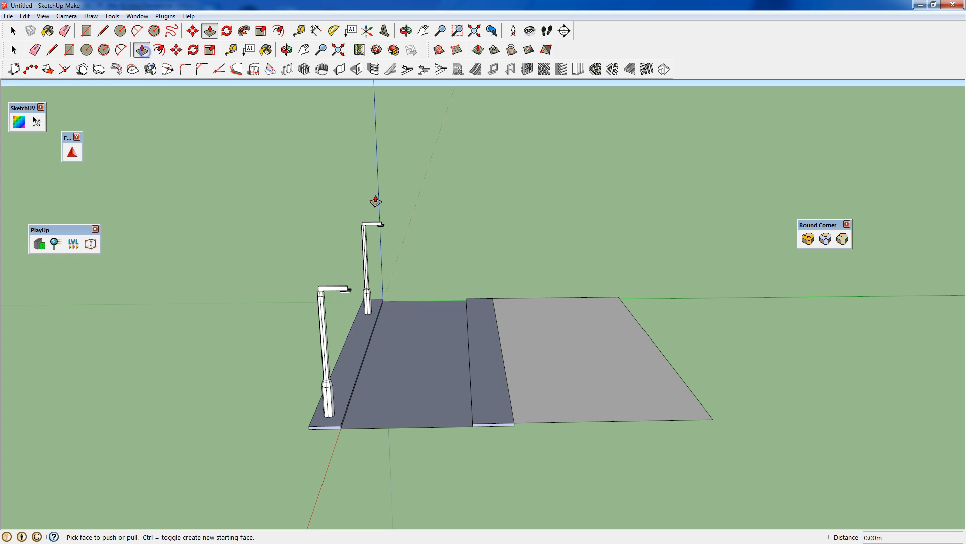
pyautogui.moveTo(525, 348); pyautogui.dragTo(524, 275)
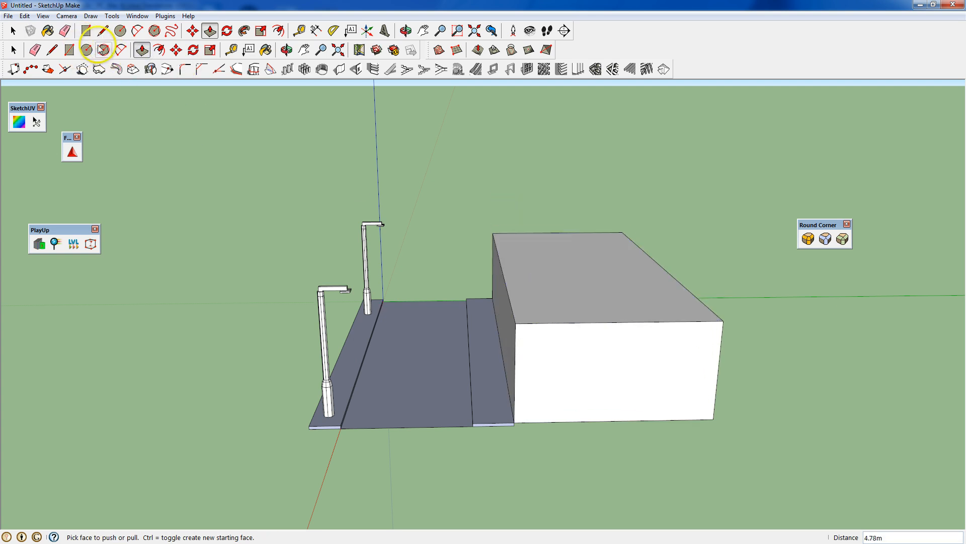
# Draw a 20 m line lengthwise along the middle of the building's top face and raise it about 2.77 m as a roof ridge
pyautogui.click(103, 31)
pyautogui.click(558, 232)
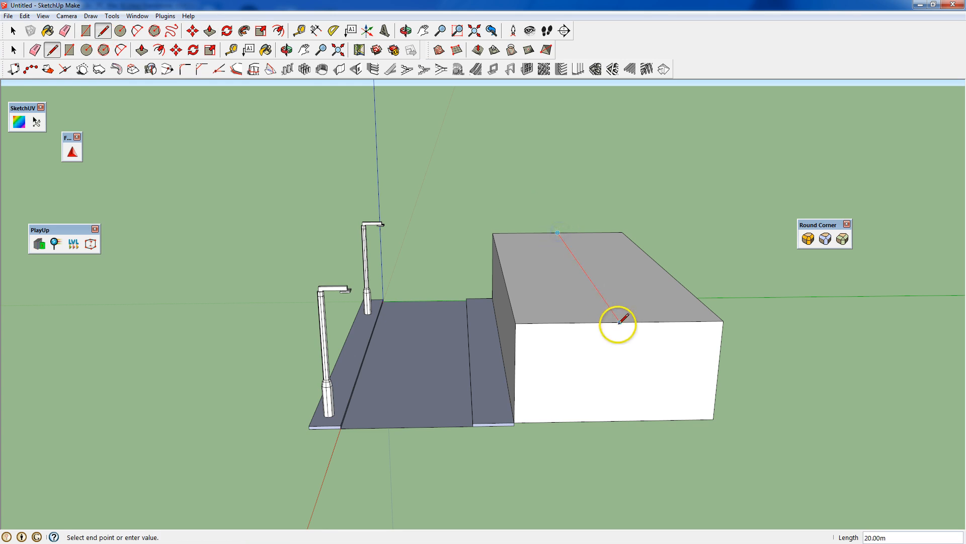
pyautogui.click(176, 50)
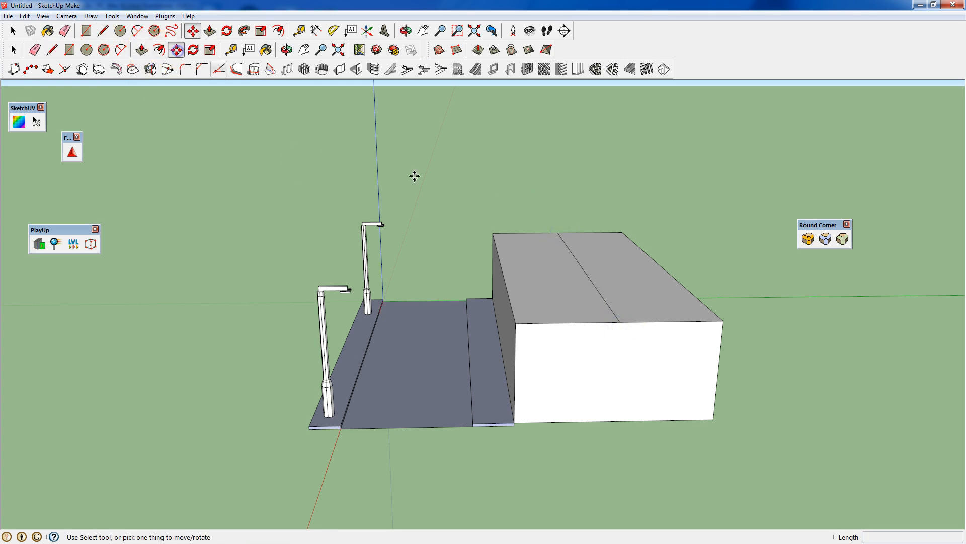
pyautogui.click(577, 264)
pyautogui.moveTo(579, 262); pyautogui.dragTo(565, 244)
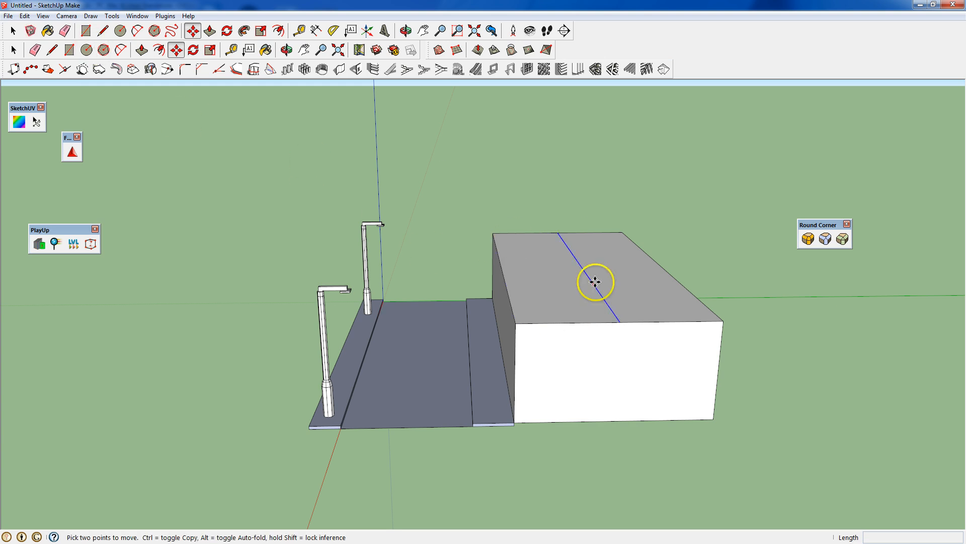
pyautogui.moveTo(593, 280); pyautogui.dragTo(576, 230)
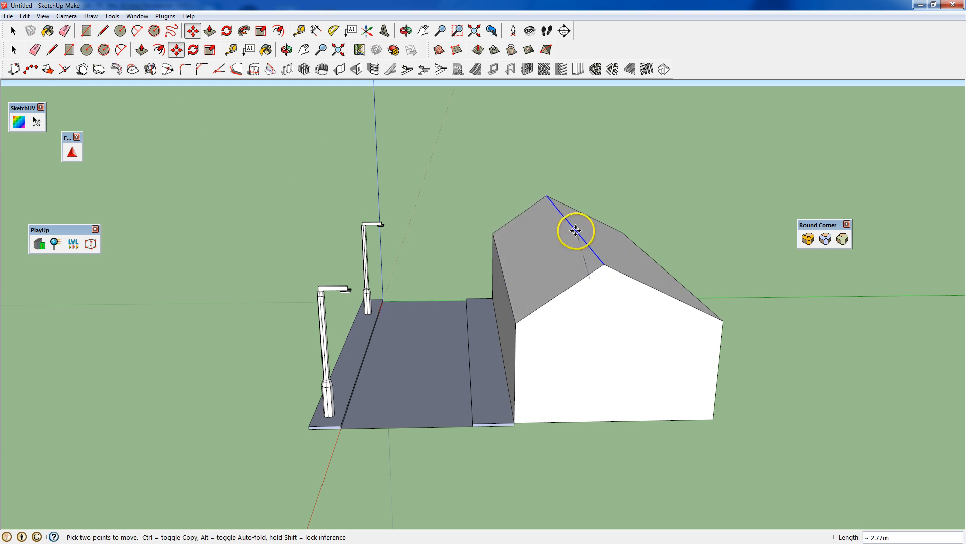
pyautogui.click(576, 231)
# Try to draw a 1.2 by 3 m door rectangle at the foot of the building's road-facing wall
pyautogui.moveTo(574, 302); pyautogui.dragTo(450, 293, button='middle')
pyautogui.press('r')
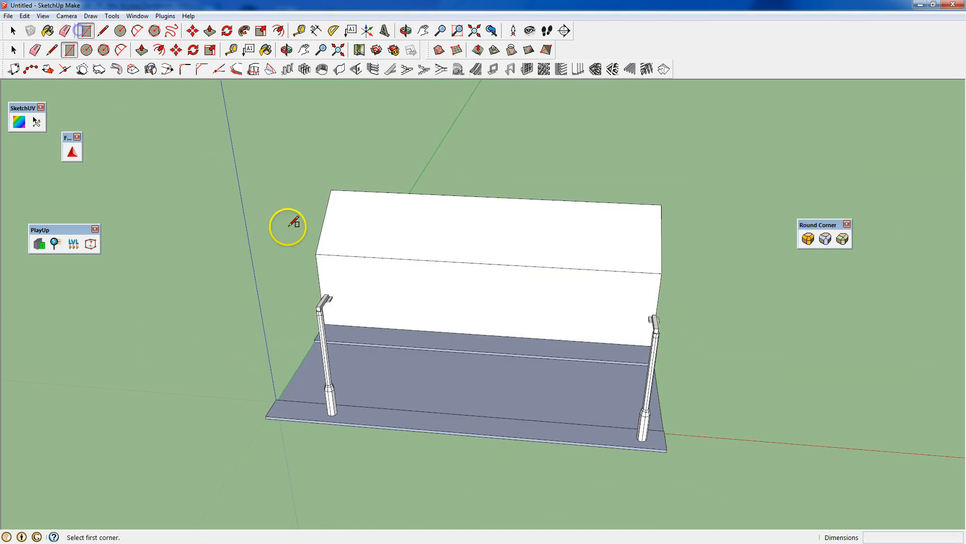
pyautogui.scroll(4, 362, 332)
pyautogui.click(357, 317)
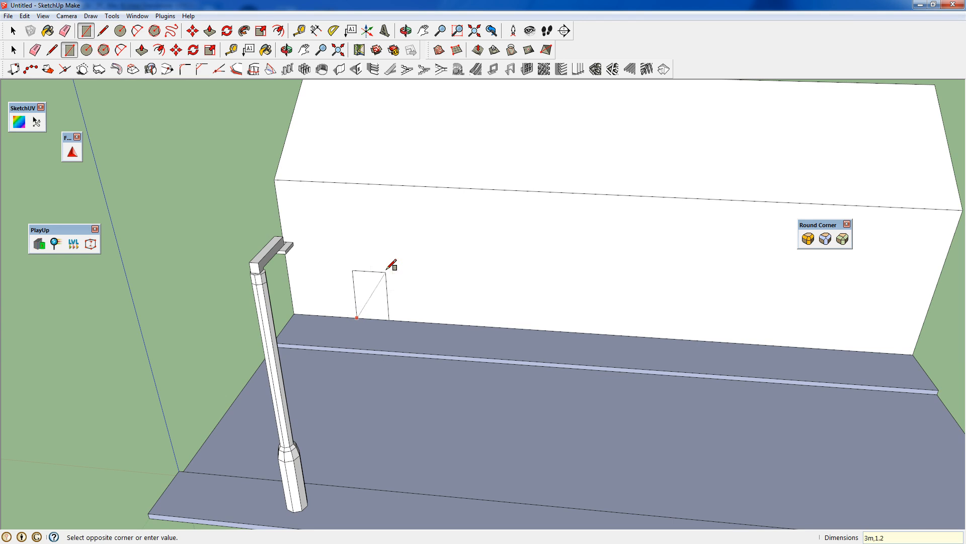
pyautogui.hotkey('ctrl', 'z')
pyautogui.click(355, 317)
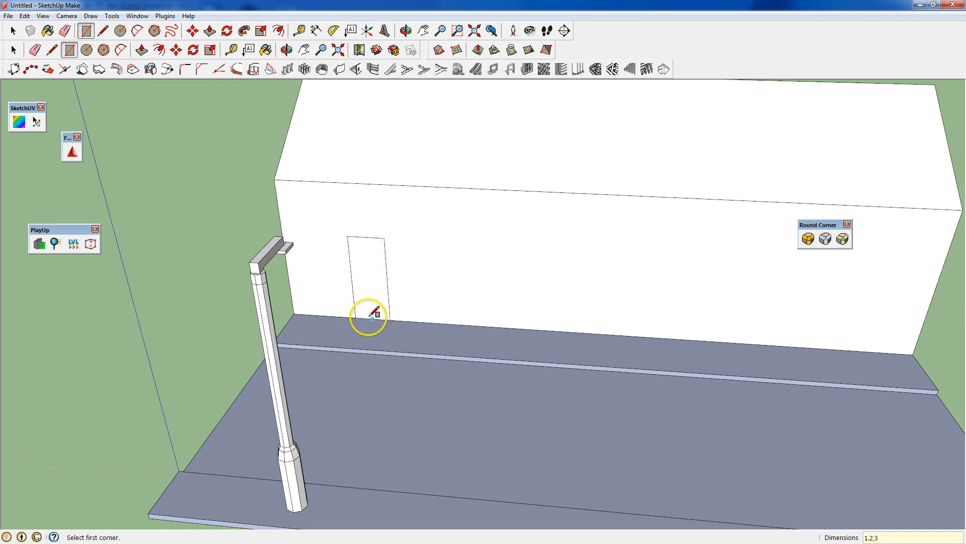
pyautogui.hotkey('ctrl', 'z')
# Draw a door rectangle about 1.47 by 2.38 m from the base edge of the building's road-facing wall
pyautogui.click(355, 317)
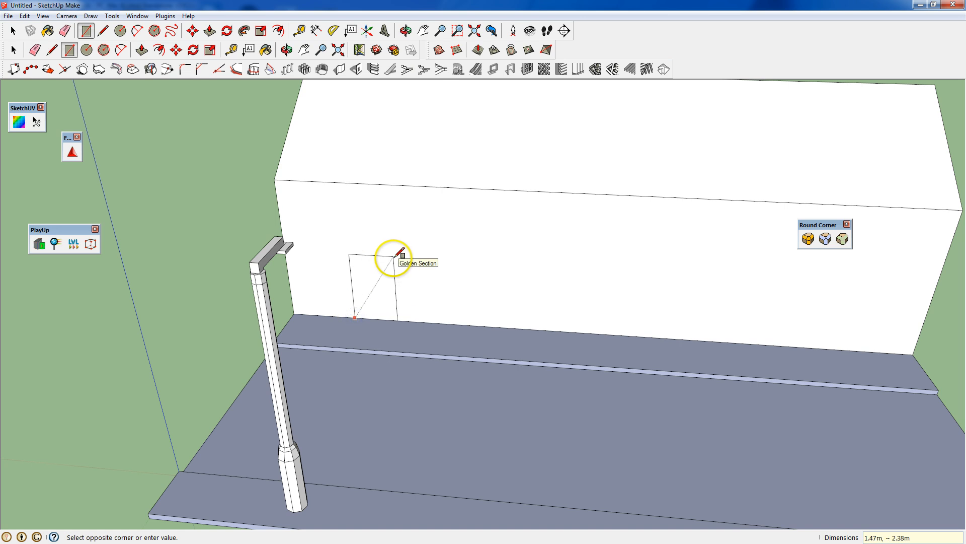
pyautogui.click(394, 256)
# Place the person figure from the in-model components in front of the door outline as a scale reference
pyautogui.click(138, 16)
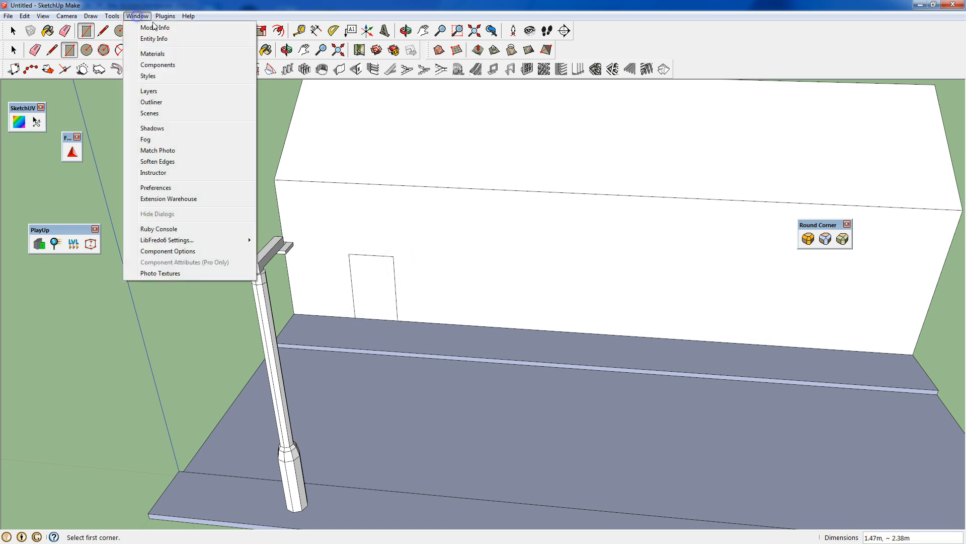
pyautogui.click(165, 64)
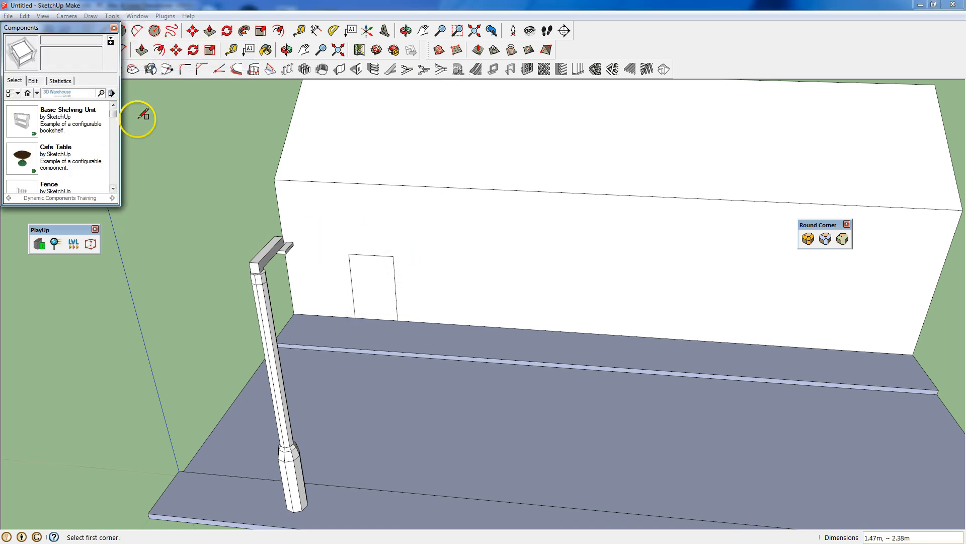
pyautogui.moveTo(112, 118)
pyautogui.mouseDown()
pyautogui.moveTo(122, 180)
pyautogui.moveTo(111, 100)
pyautogui.mouseUp()
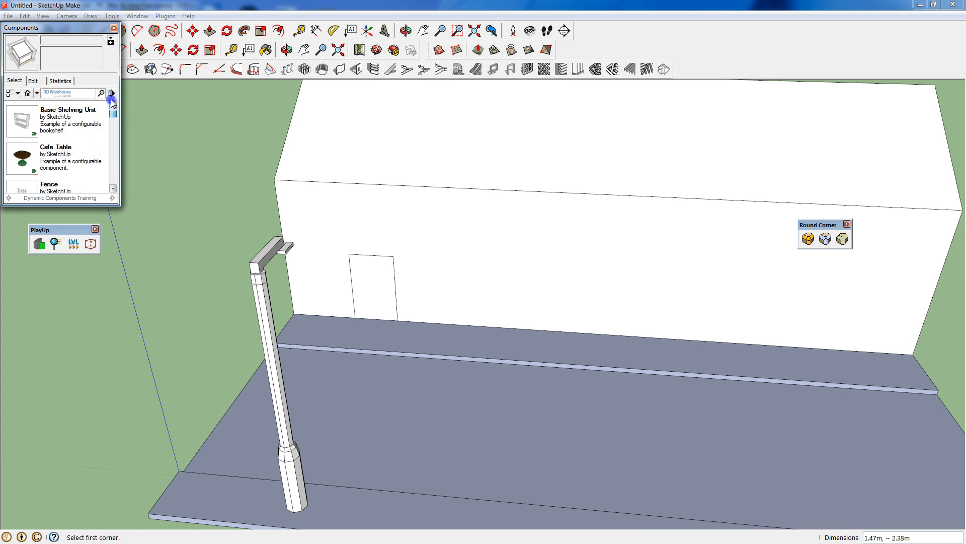
pyautogui.click(28, 93)
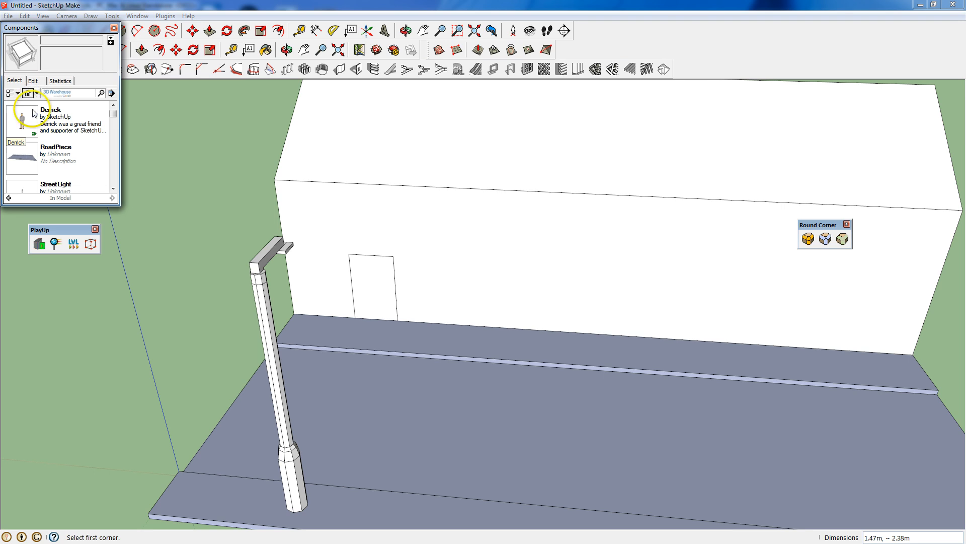
pyautogui.click(33, 113)
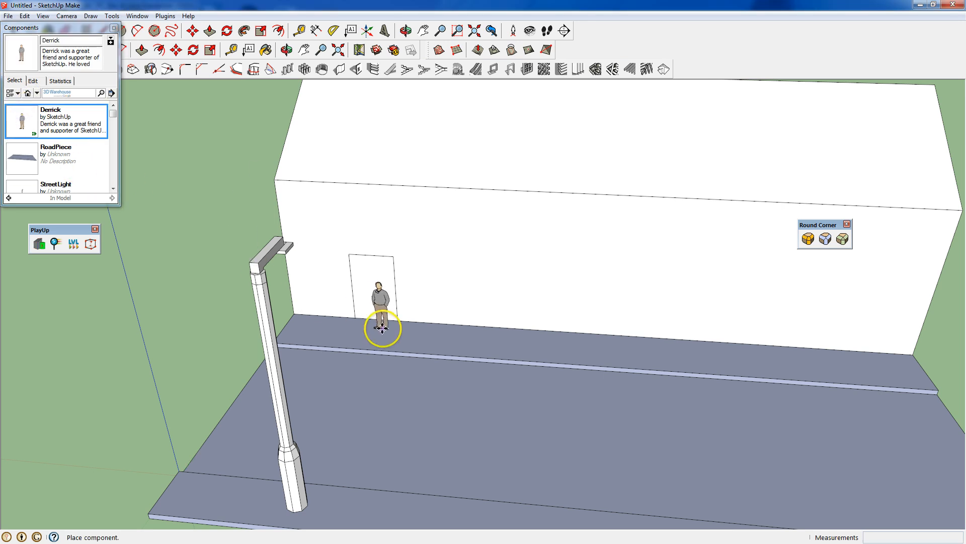
pyautogui.click(383, 328)
pyautogui.moveTo(382, 329); pyautogui.dragTo(275, 207, button='middle')
pyautogui.click(114, 27)
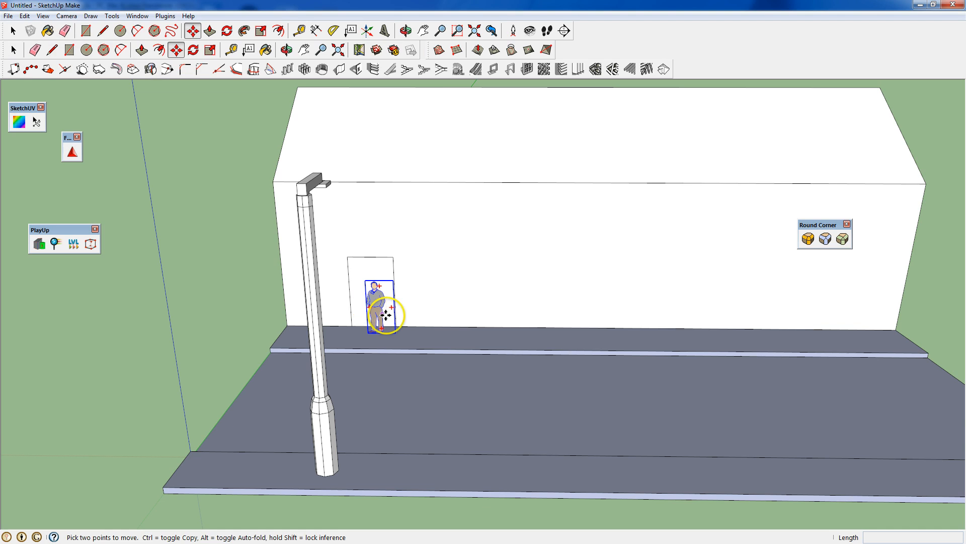
# Open the road piece component for editing, reverse all of its faces, and leave the component
pyautogui.scroll(-5, 341, 283)
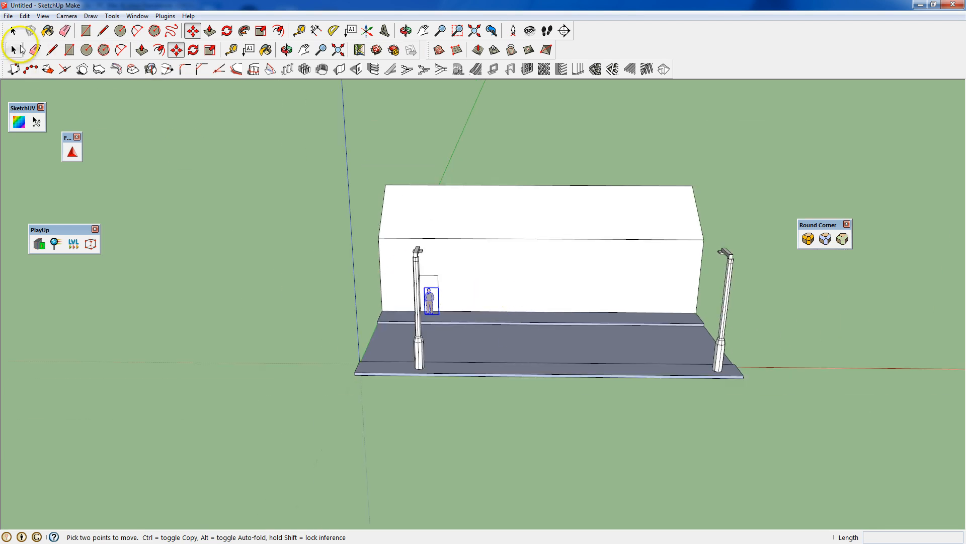
pyautogui.click(21, 49)
pyautogui.click(465, 339)
pyautogui.rightClick(465, 338)
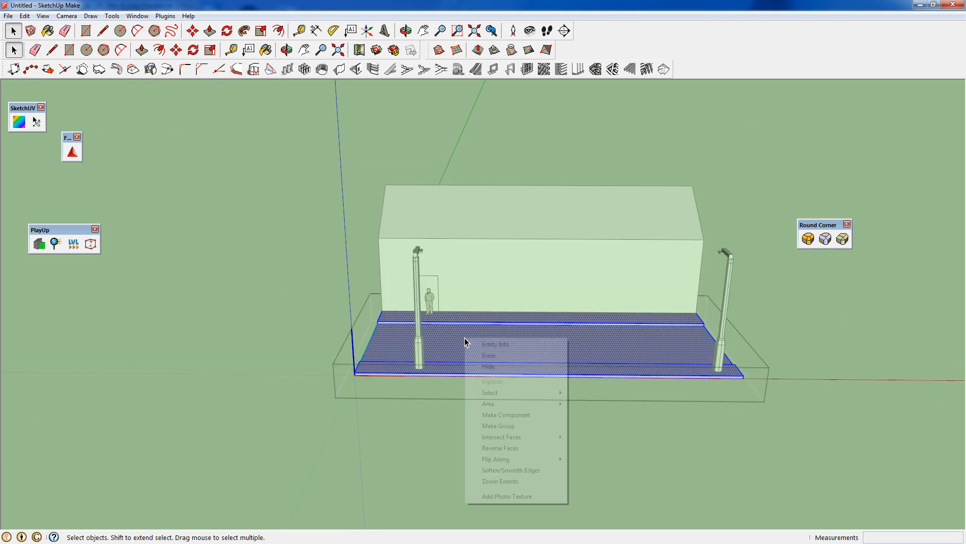
pyautogui.click(513, 447)
pyautogui.click(325, 306)
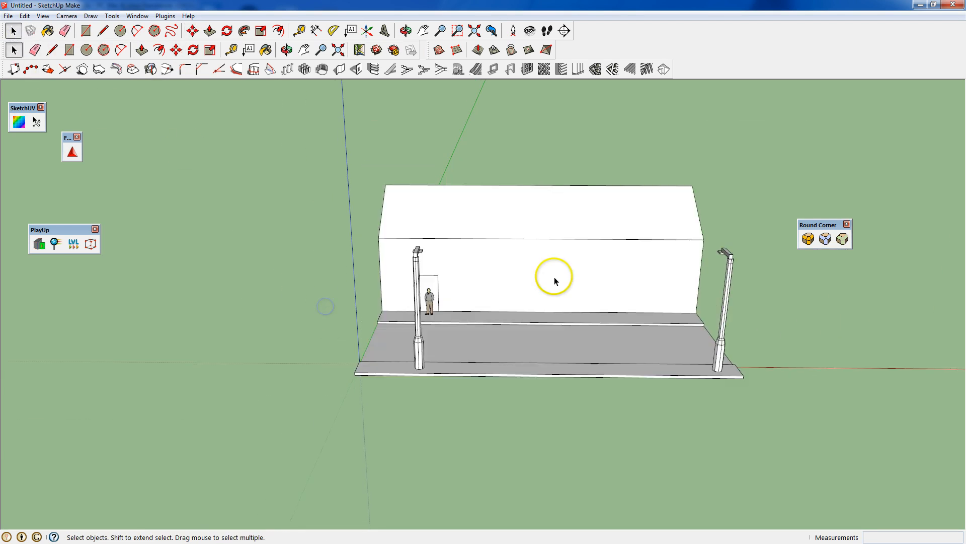
# Select the entire gabled building with its door outline and make it a component named Building
pyautogui.moveTo(552, 277); pyautogui.dragTo(222, 331, button='middle')
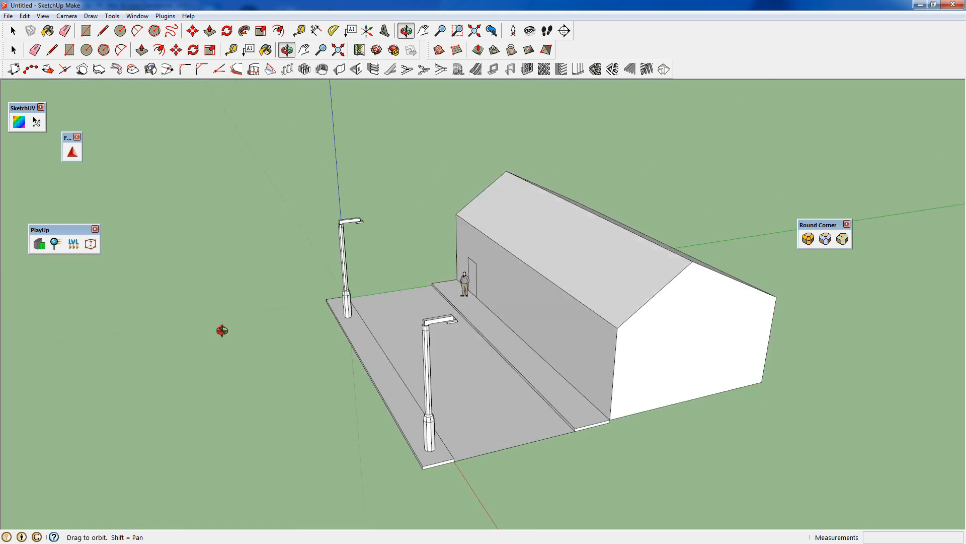
pyautogui.doubleClick(527, 264)
pyautogui.click(526, 264)
pyautogui.rightClick(526, 264)
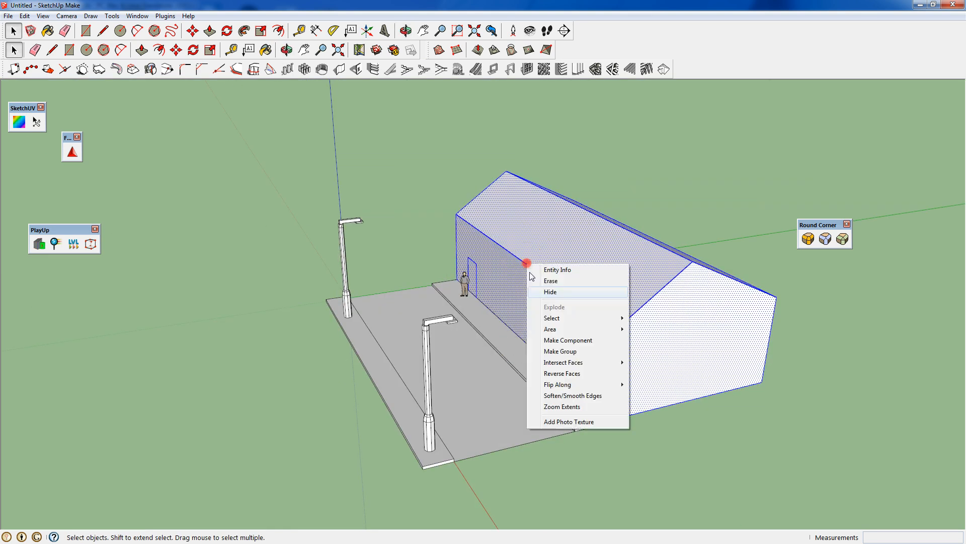
pyautogui.click(579, 334)
pyautogui.write('Buildin')
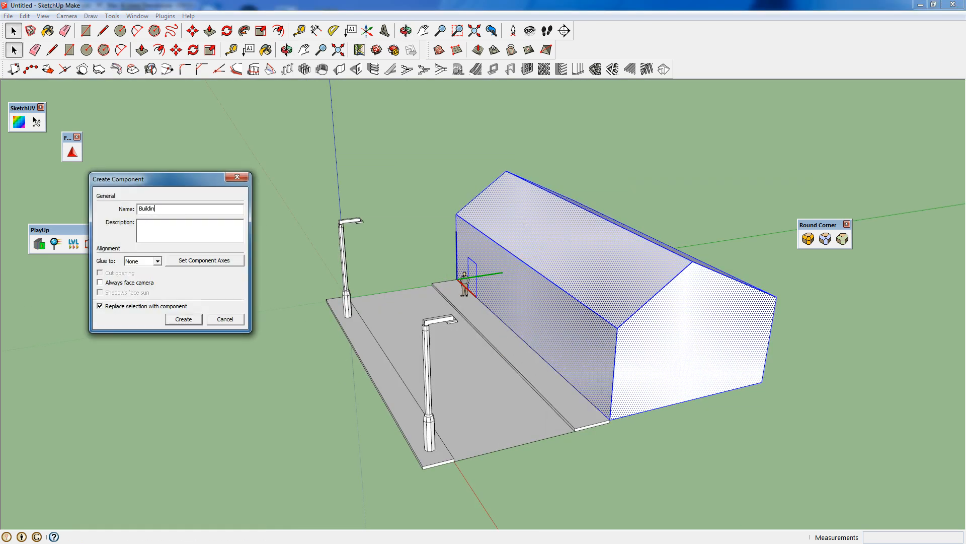
pyautogui.write('g')
pyautogui.press('Return')
# Inspect the model in PlayUp's monochrome display with axis-coloured edges and switch back to the normal style
pyautogui.moveTo(323, 291); pyautogui.dragTo(431, 306, button='middle')
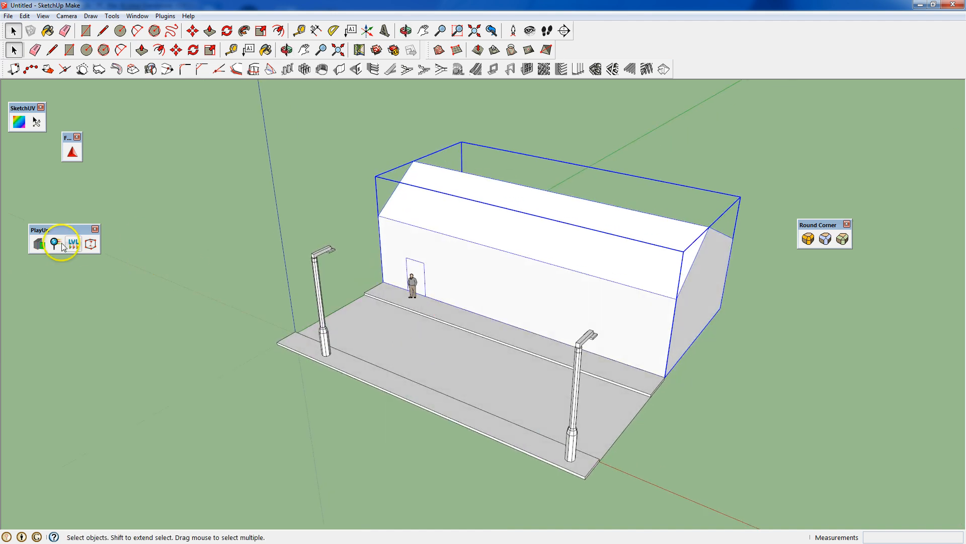
pyautogui.click(47, 245)
pyautogui.click(46, 245)
pyautogui.click(46, 245)
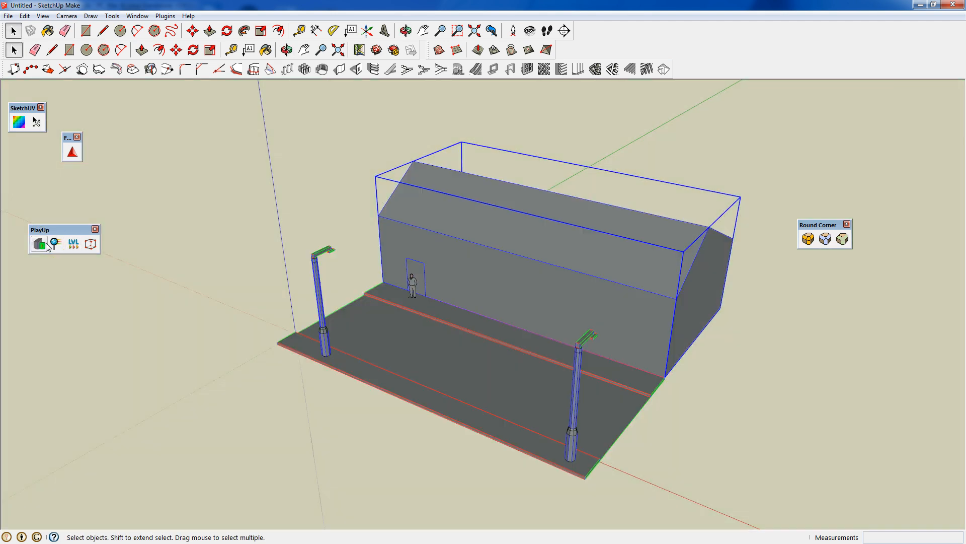
pyautogui.click(46, 245)
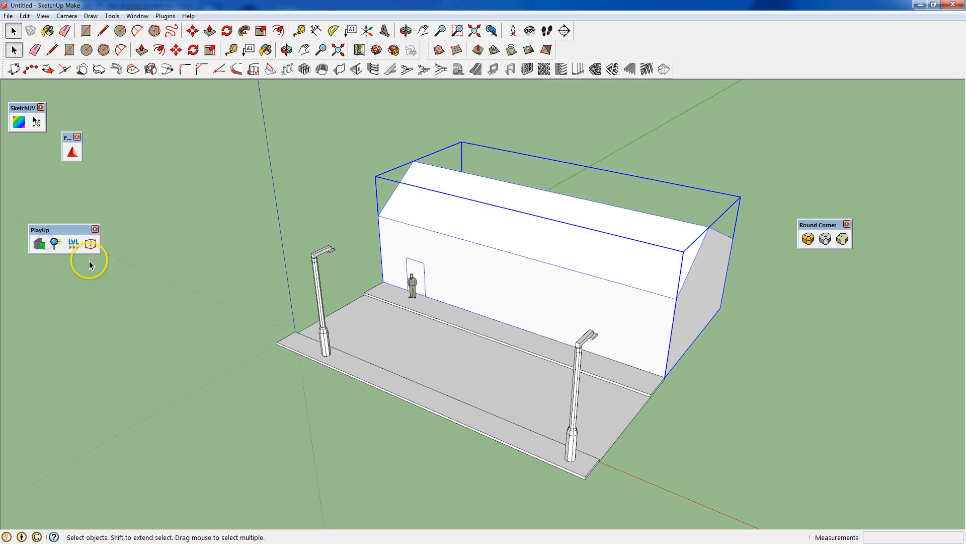
# Check the vertex counts of the Building component and one street light with PlayUp
pyautogui.click(90, 246)
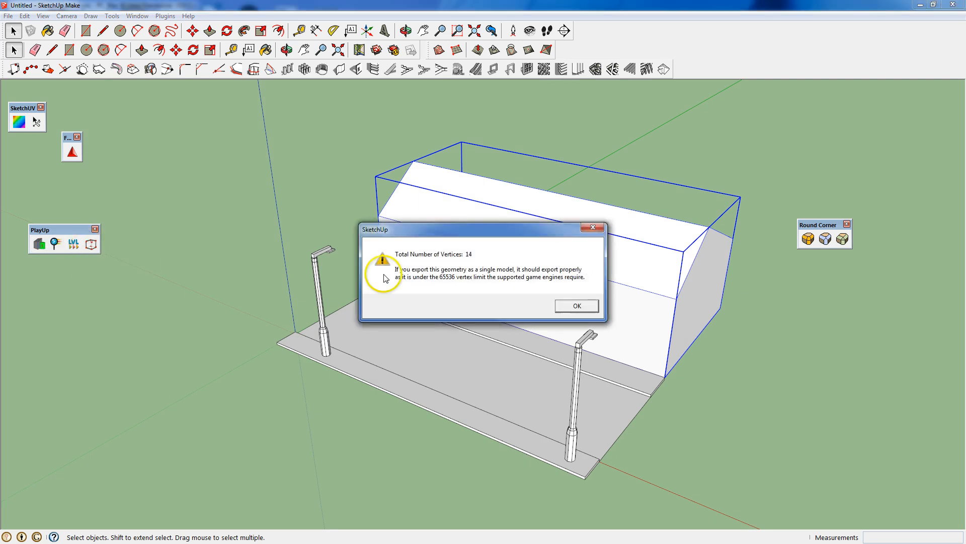
pyautogui.click(577, 306)
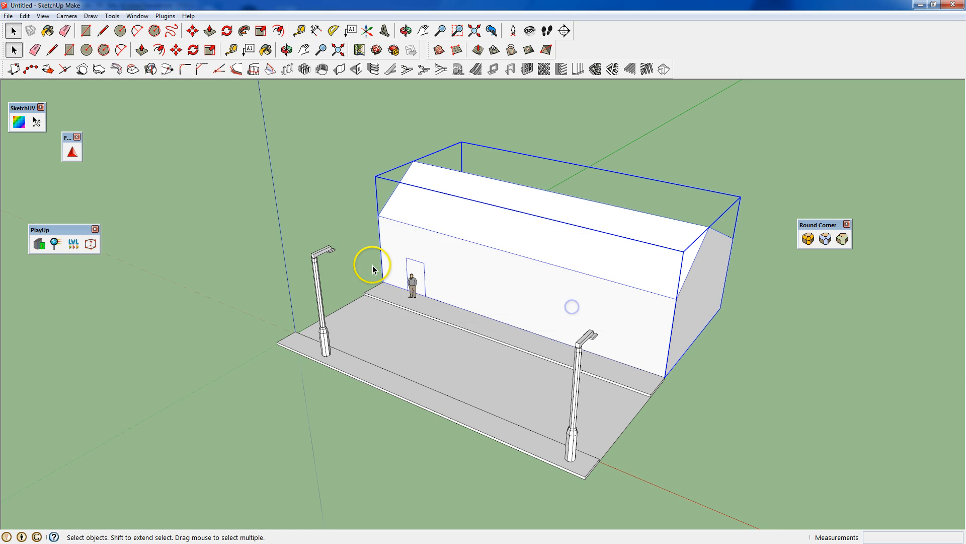
pyautogui.click(296, 260)
pyautogui.click(90, 244)
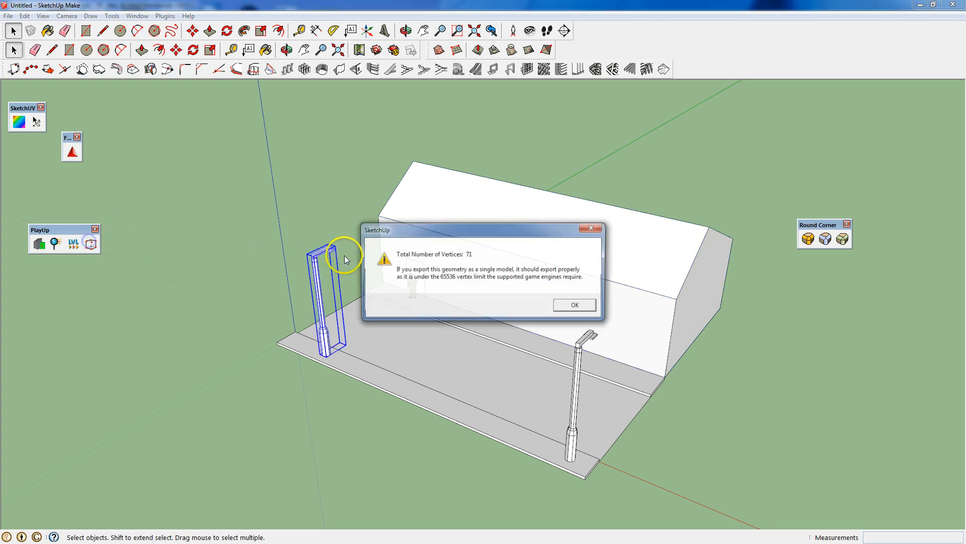
pyautogui.click(574, 306)
# Check the vertex count of the road piece, recheck the Building component's, and clear the selection
pyautogui.click(415, 336)
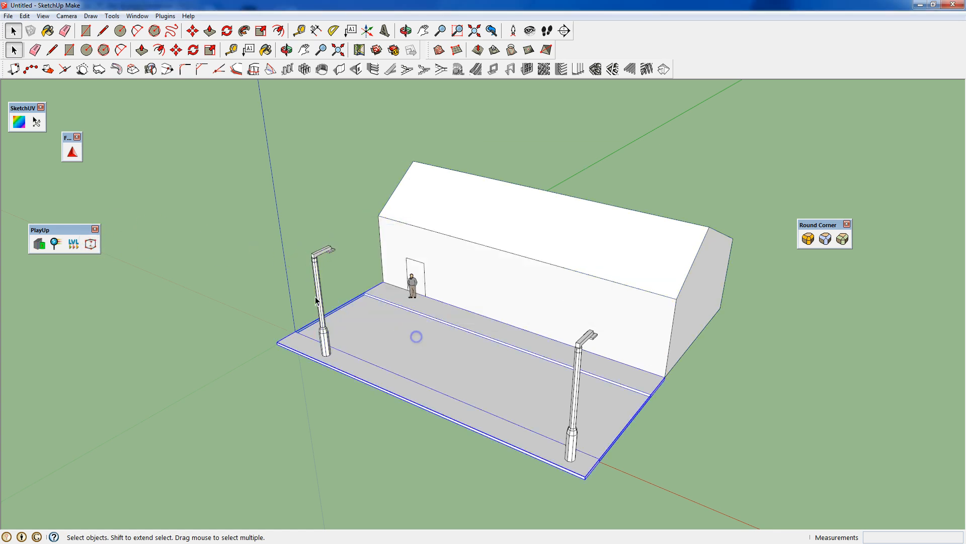
pyautogui.click(88, 245)
pyautogui.click(559, 307)
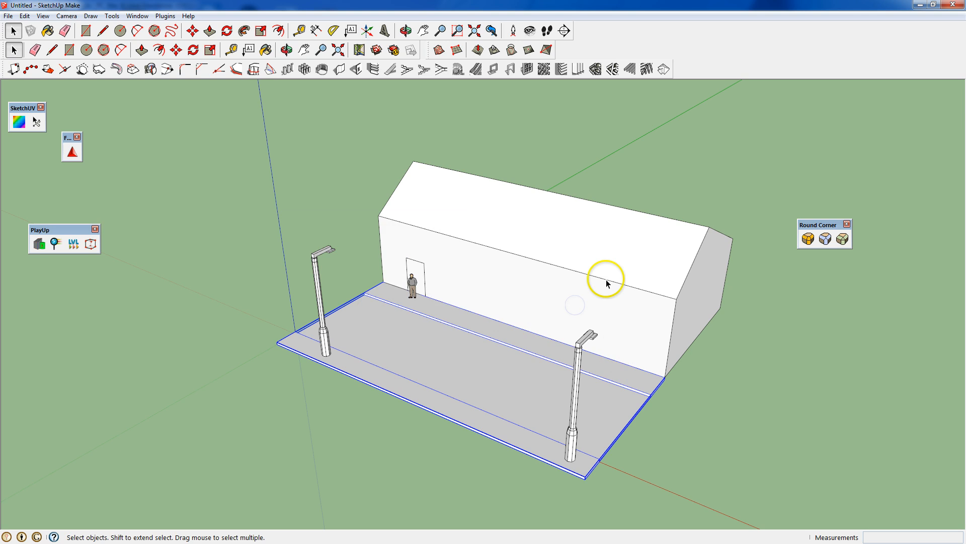
pyautogui.click(611, 282)
pyautogui.click(100, 241)
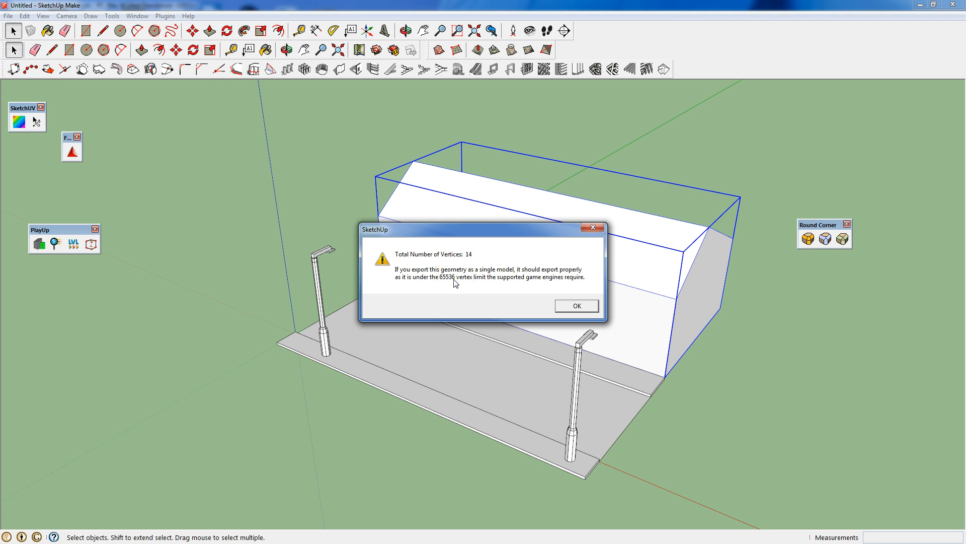
pyautogui.click(577, 308)
pyautogui.click(781, 320)
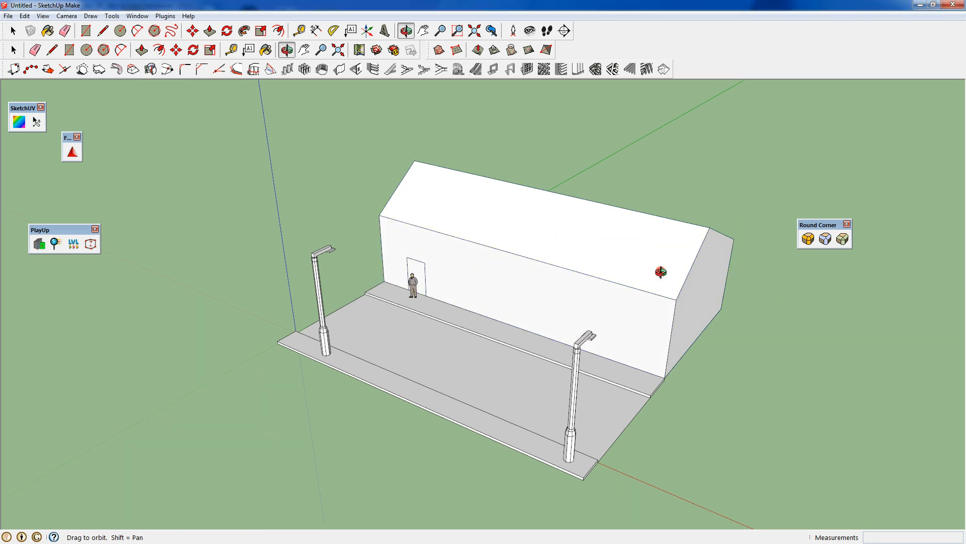
pyautogui.moveTo(662, 267); pyautogui.dragTo(537, 249, button='middle')
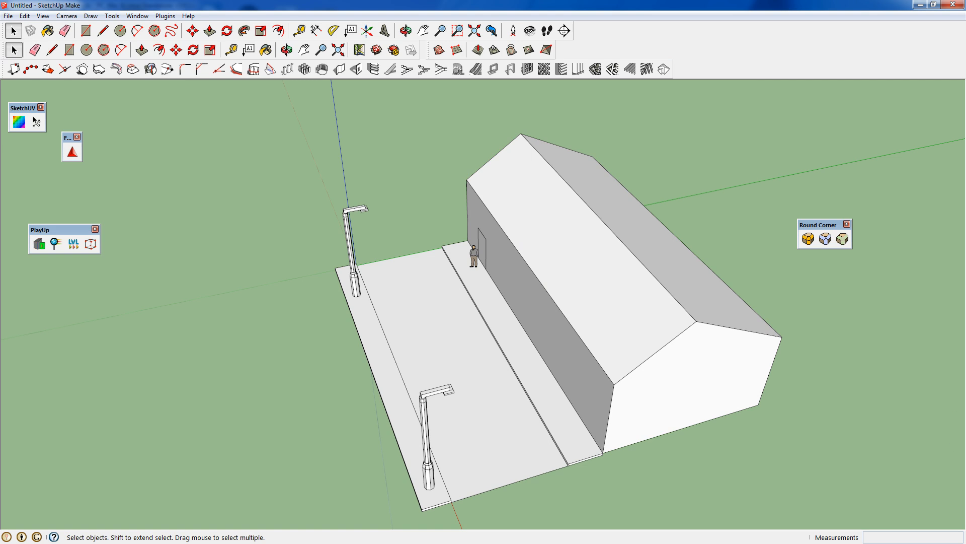
# Switch to Chrome and review the open CGTextures pages for the door, roll-up metal, corrugated plates, painted metal and road textures
pyautogui.hotkey('alt', 'Tab')
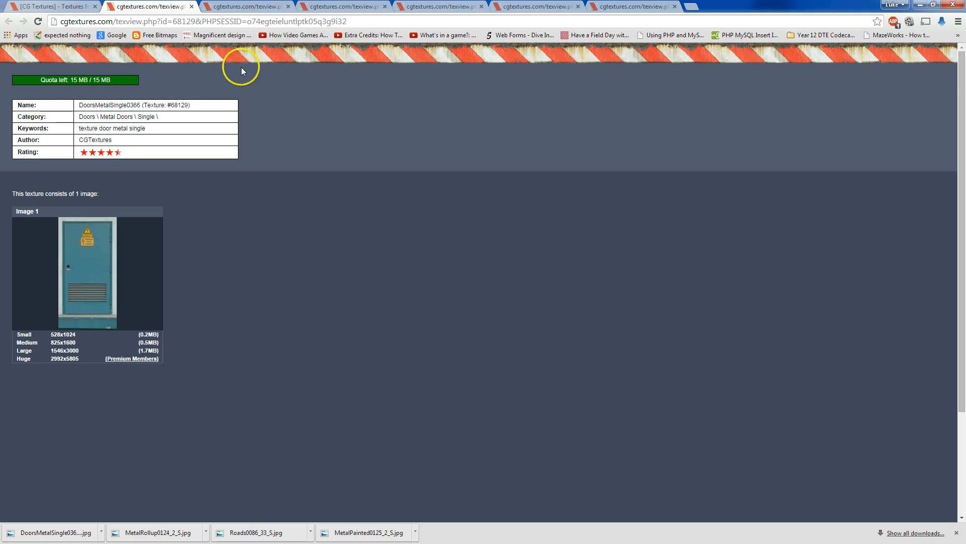
pyautogui.hotkey('ctrl', 'Tab')
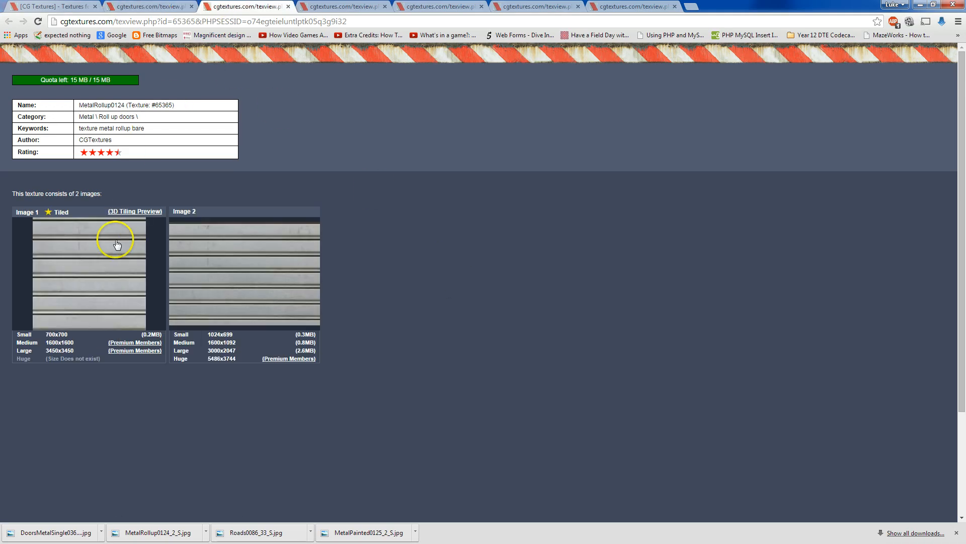
pyautogui.moveTo(93, 259)
pyautogui.click(304, 7)
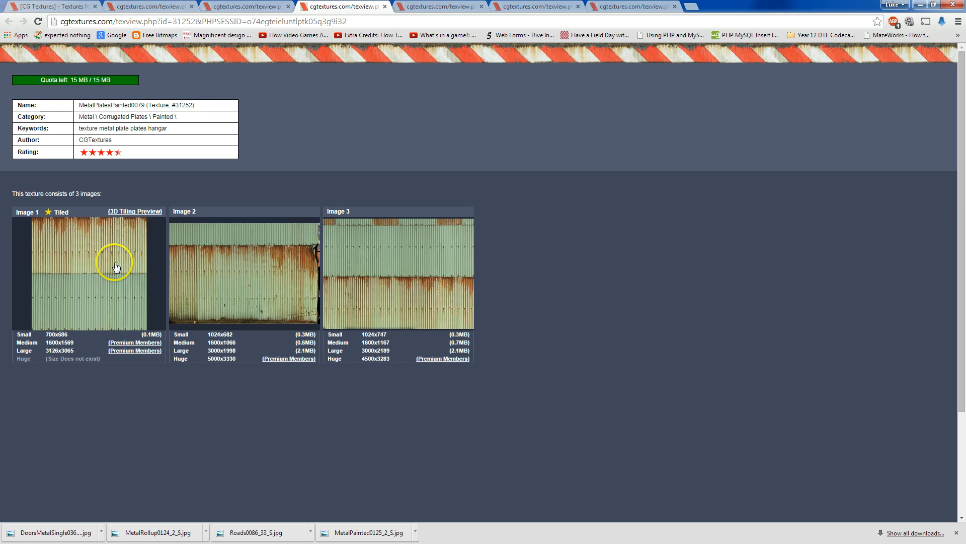
pyautogui.hotkey('ctrl', 'Tab')
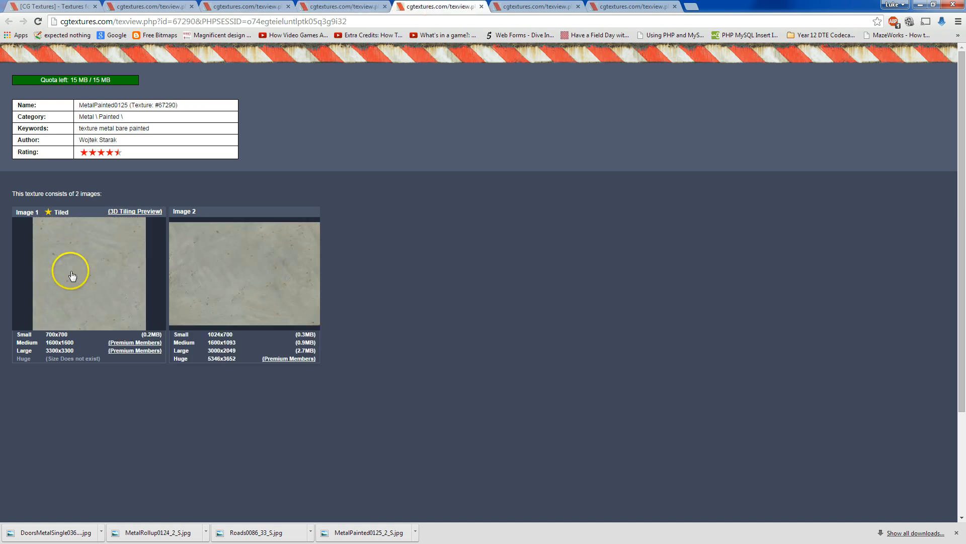
pyautogui.moveTo(75, 266)
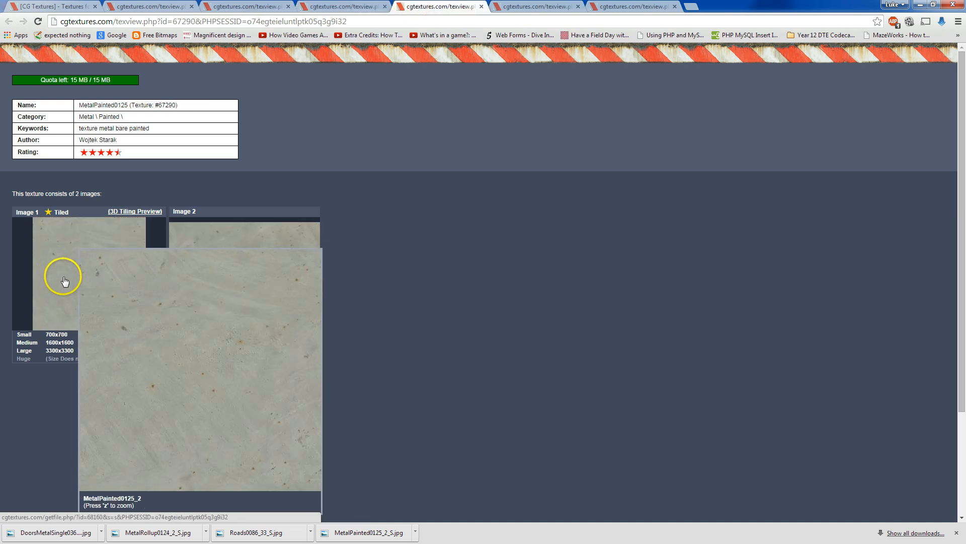
pyautogui.click(529, 6)
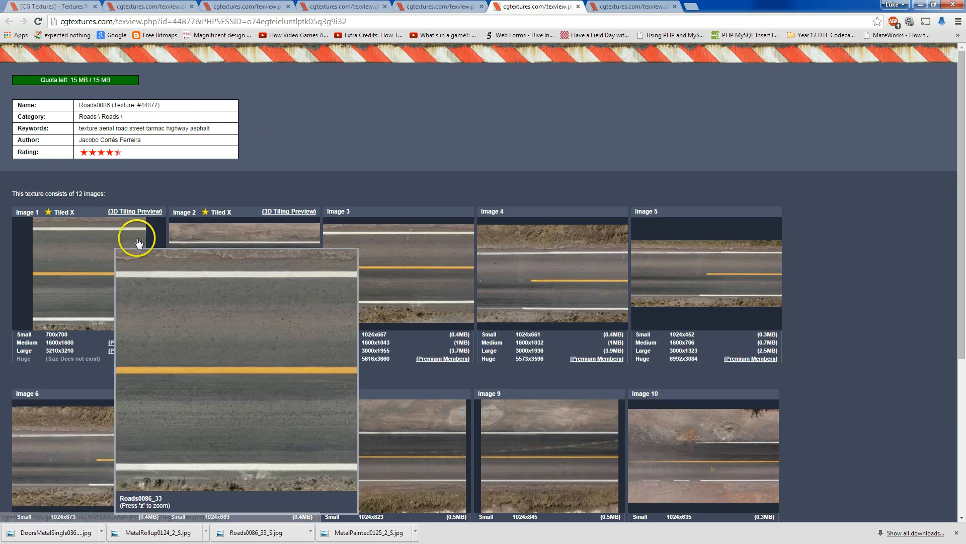
pyautogui.click(600, 8)
# Search the CGTextures library for "concrete" and narrow the search to "concrete path"
pyautogui.click(53, 6)
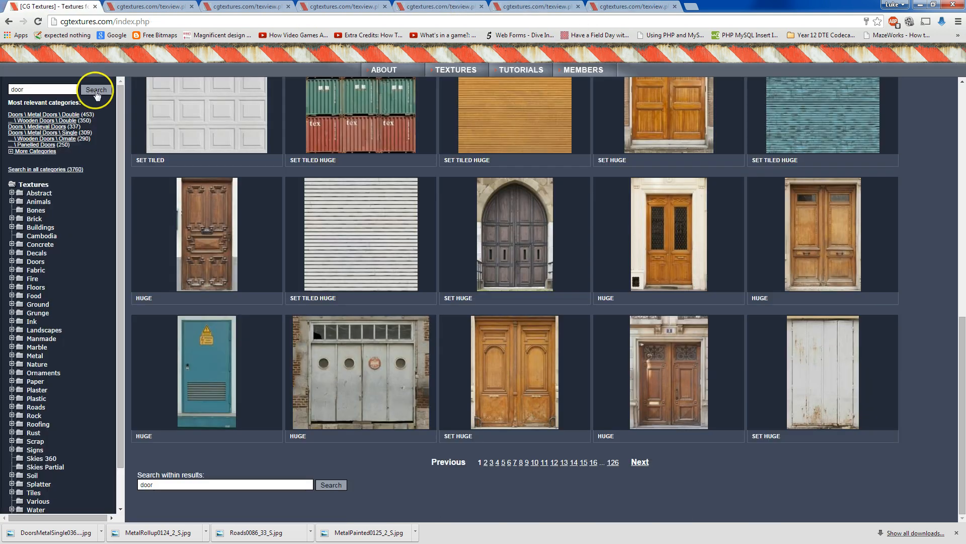
pyautogui.scroll(7, 45, 101)
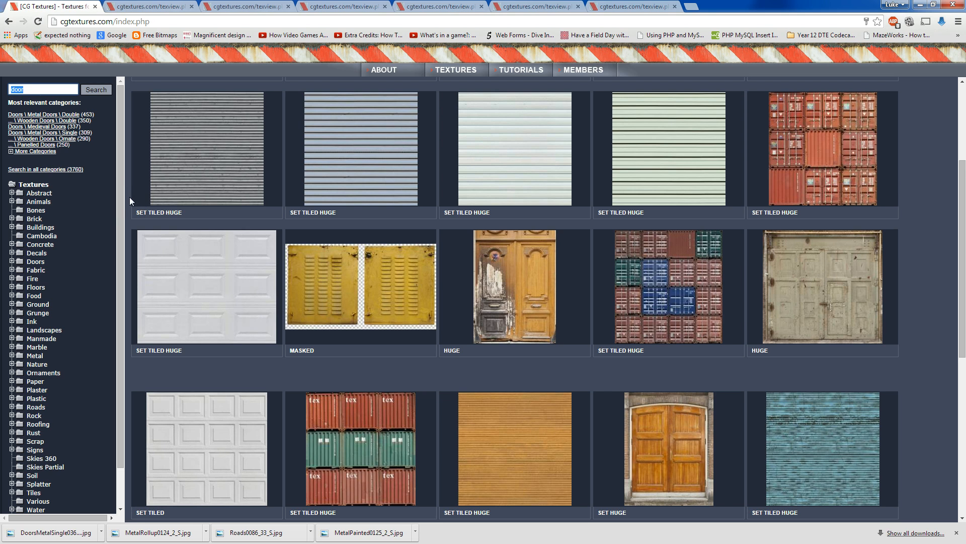
pyautogui.write('concrete')
pyautogui.press('Return')
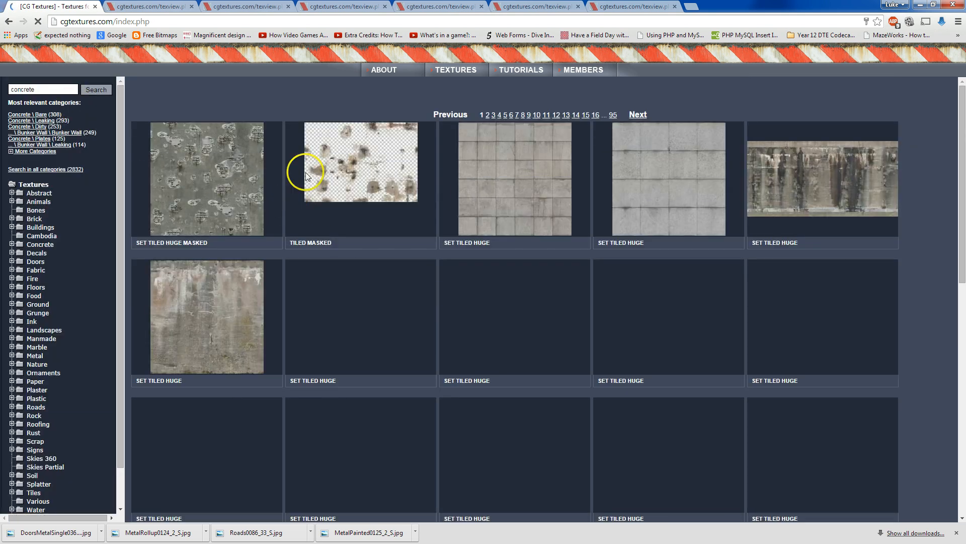
pyautogui.click(64, 91)
pyautogui.write('path')
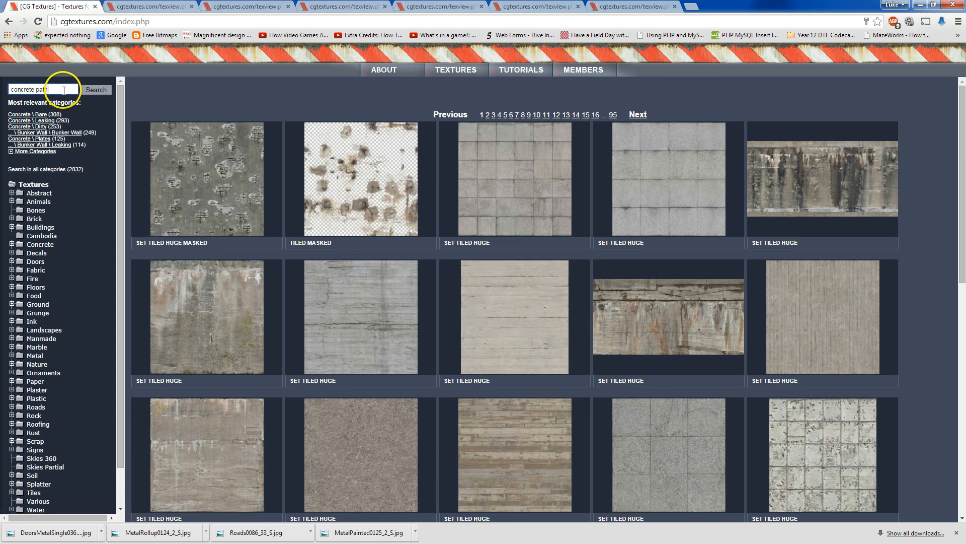
pyautogui.press('Return')
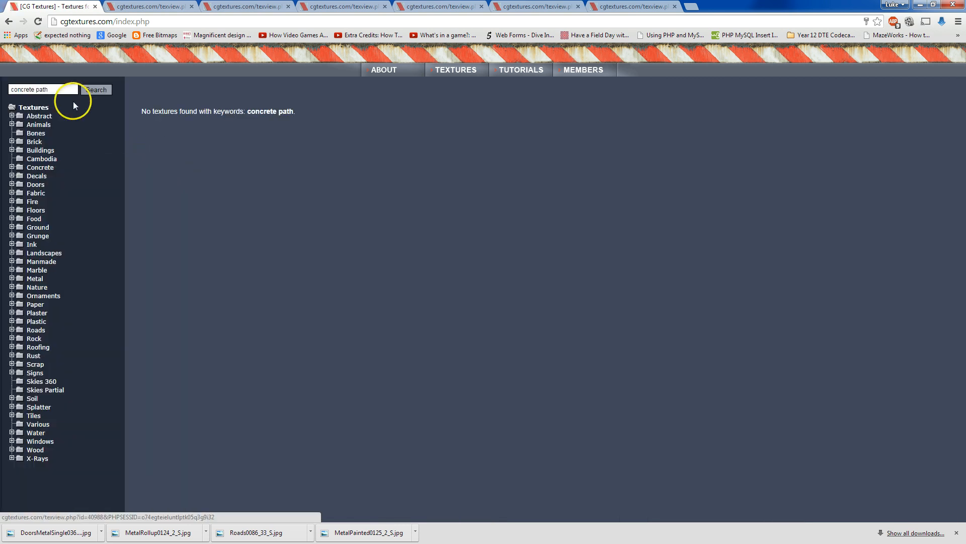
# Search the textures for "path", look through the results and filter them to the Roads \ Roads category
pyautogui.write('pat')
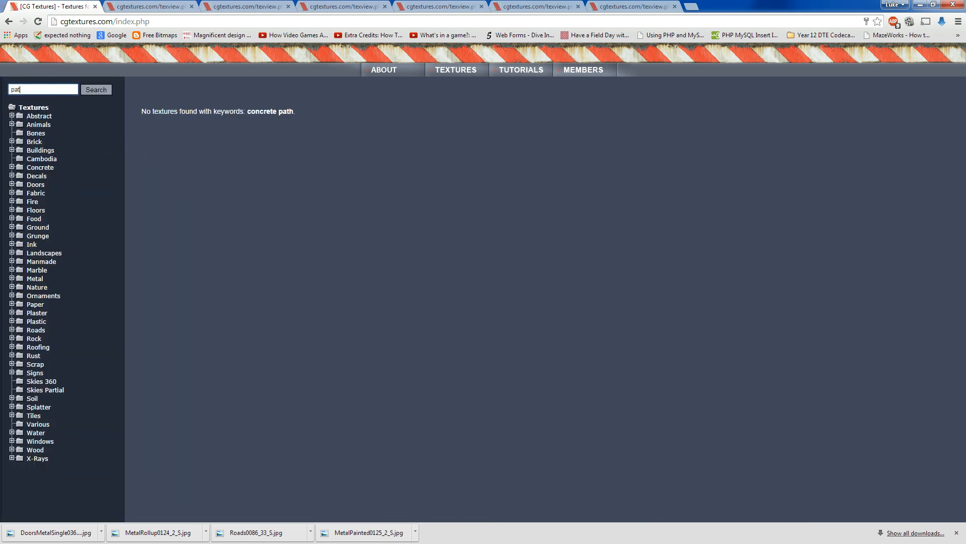
pyautogui.write('h')
pyautogui.press('Return')
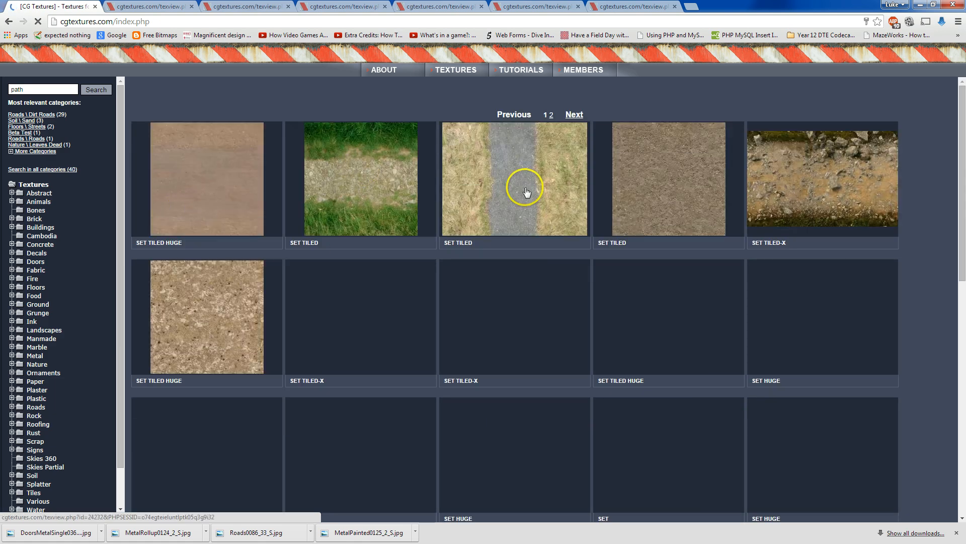
pyautogui.scroll(-4, 496, 309)
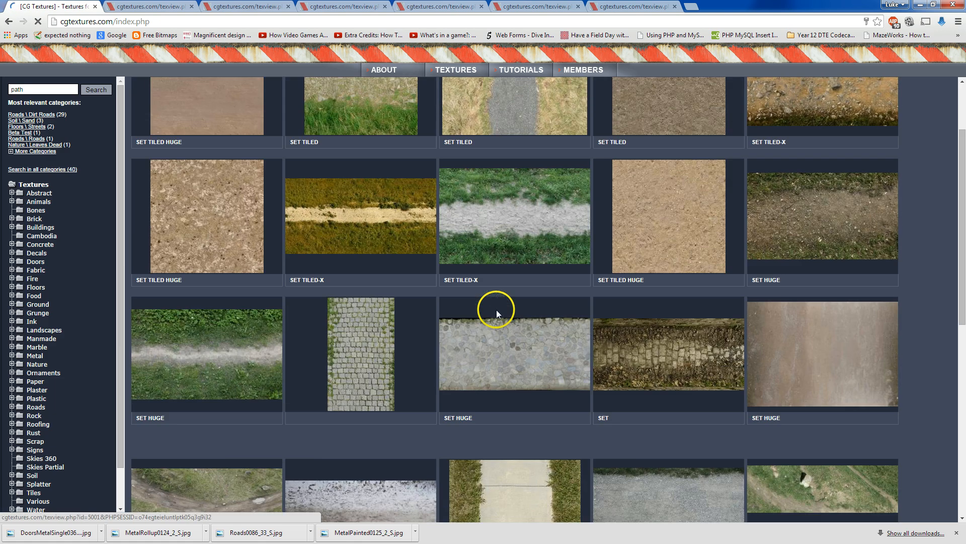
pyautogui.scroll(-4, 496, 309)
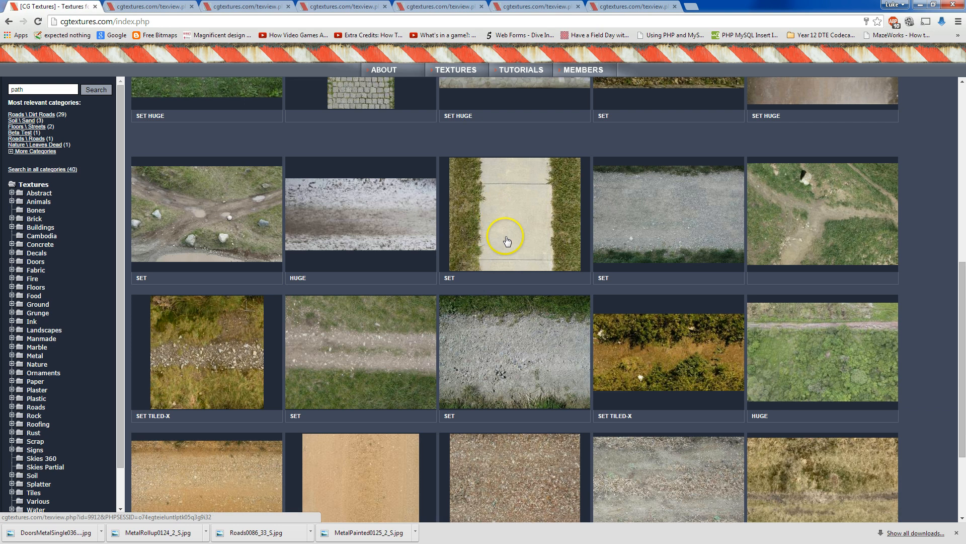
pyautogui.scroll(-3, 473, 287)
pyautogui.scroll(10, 214, 190)
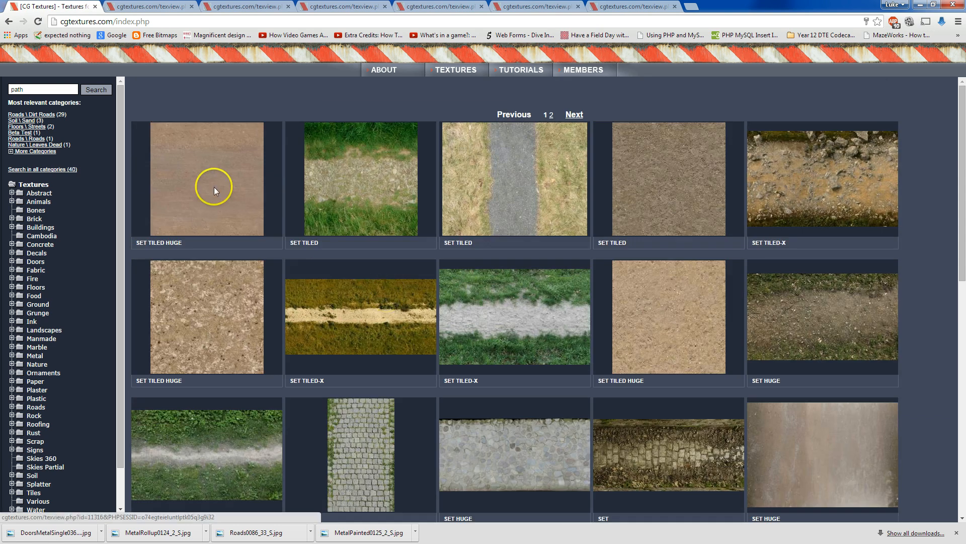
pyautogui.click(27, 140)
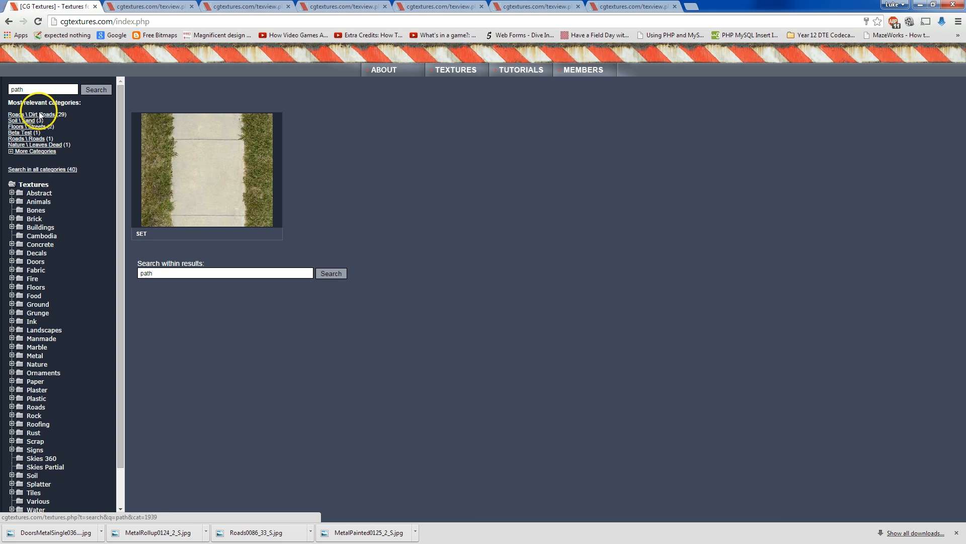
# Search the textures for "concrete" again, expand the additional categories and filter to Concrete \ Floors
pyautogui.doubleClick(12, 89)
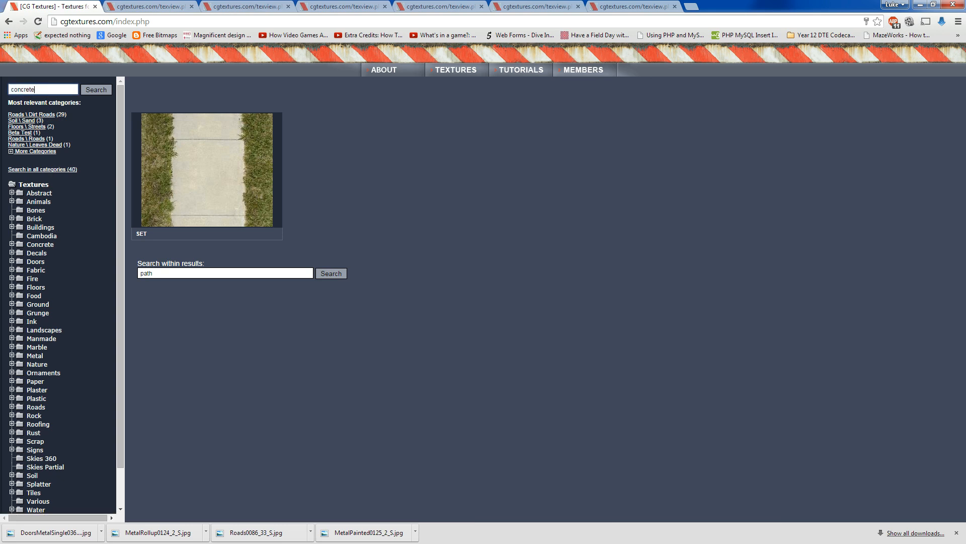
pyautogui.press('Return')
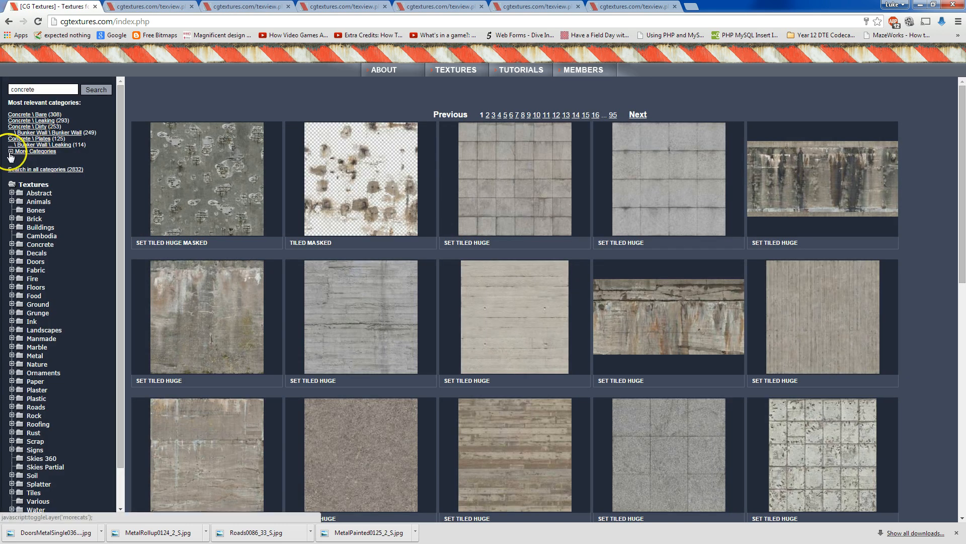
pyautogui.click(28, 151)
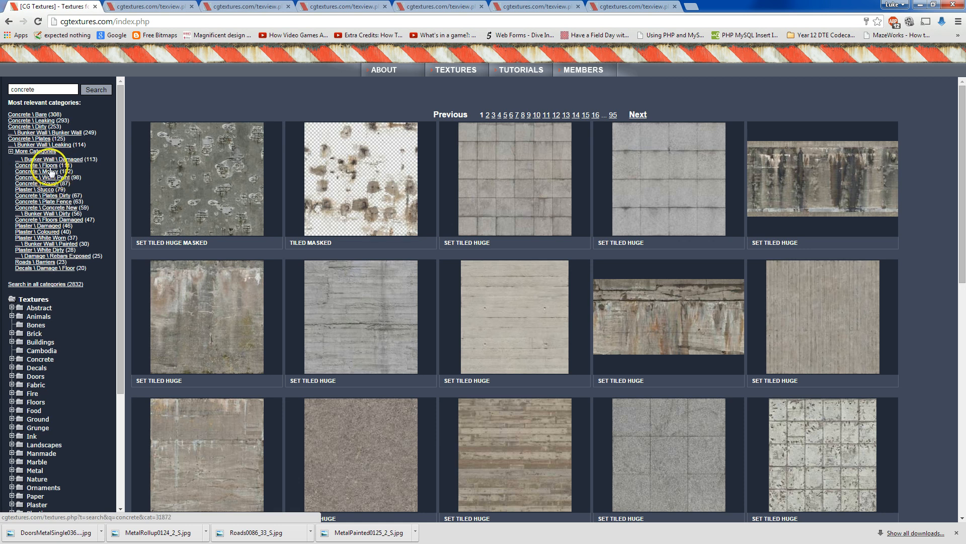
pyautogui.click(49, 172)
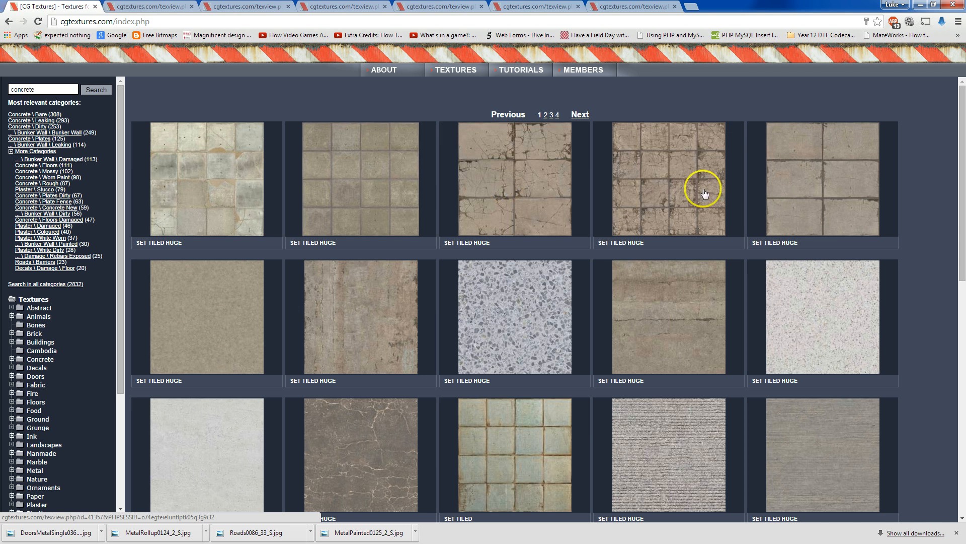
# Open the ConcreteFloors0059 texture and download the small version of its first tiled image
pyautogui.click(810, 190)
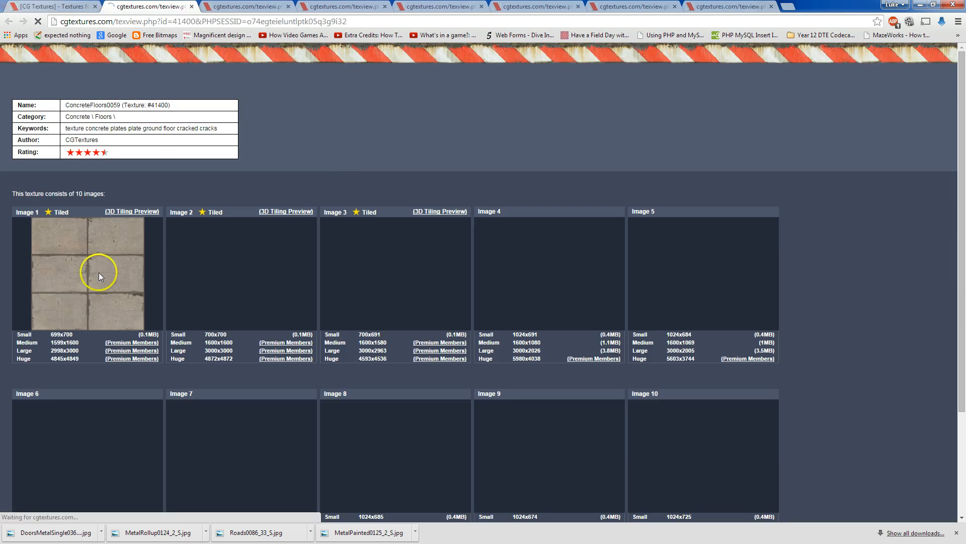
pyautogui.click(146, 334)
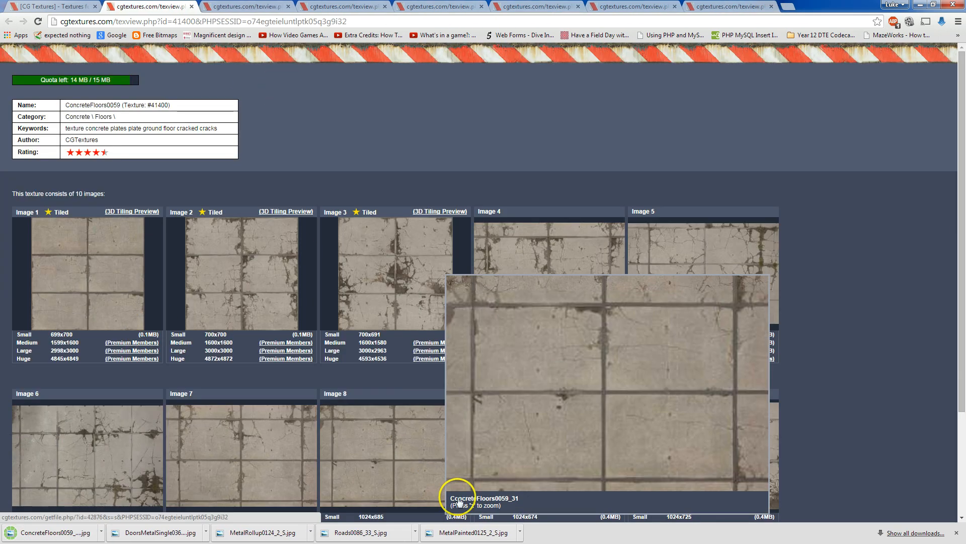
pyautogui.click(520, 532)
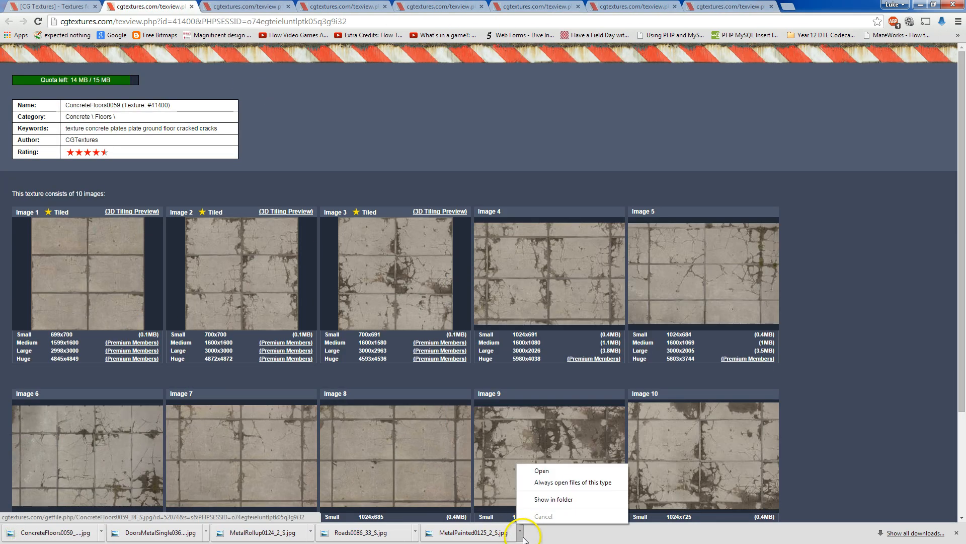
pyautogui.click(544, 536)
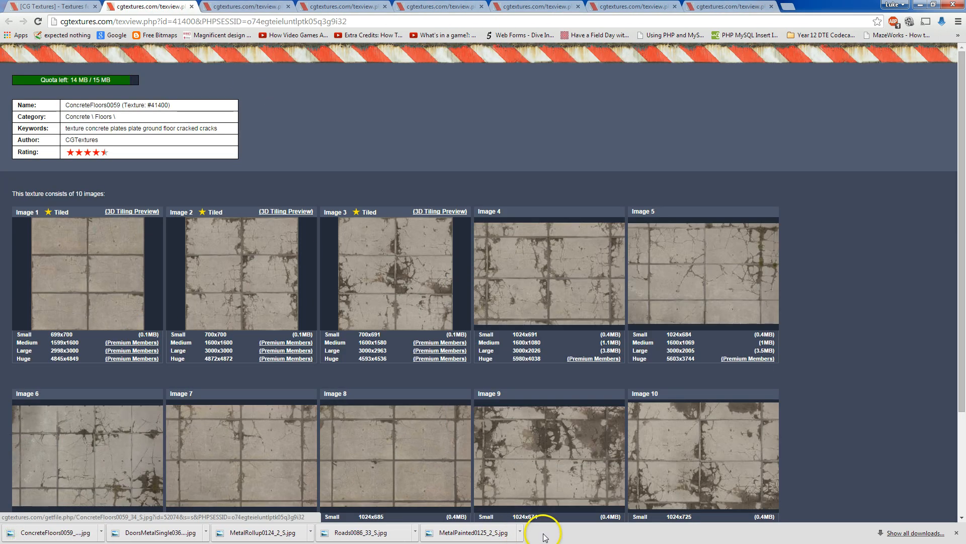
# Return to SketchUp, open the Building component for editing and select the roof slope facing the road
pyautogui.click(929, 8)
pyautogui.tripleClick(584, 260)
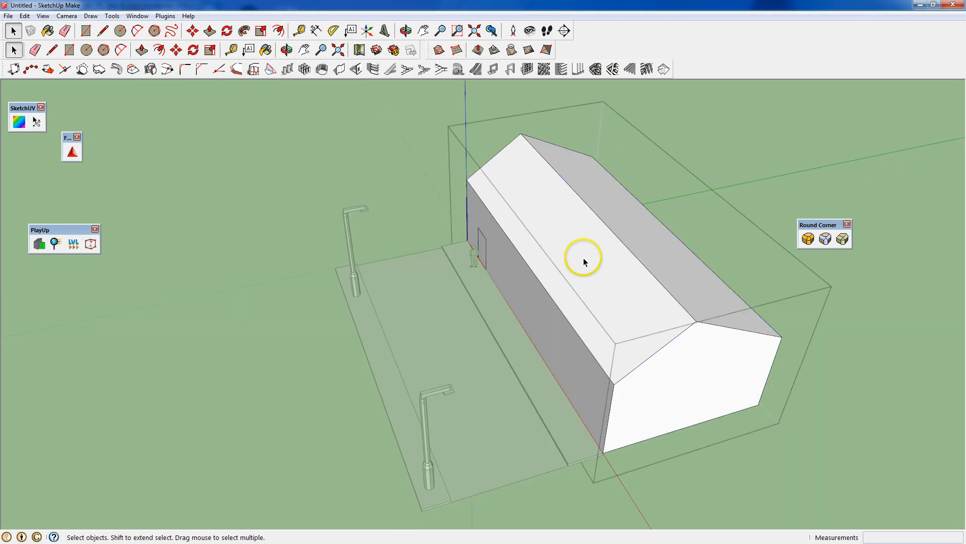
pyautogui.click(563, 269)
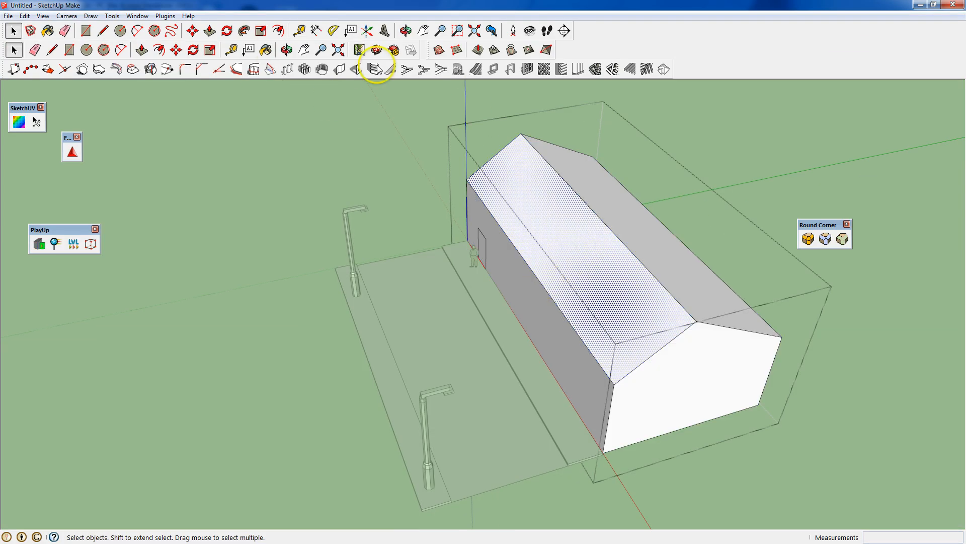
# Create a new material named Roof that uses MetalRollup0124_2_S.jpg from the Downloads folder as its texture image
pyautogui.click(266, 50)
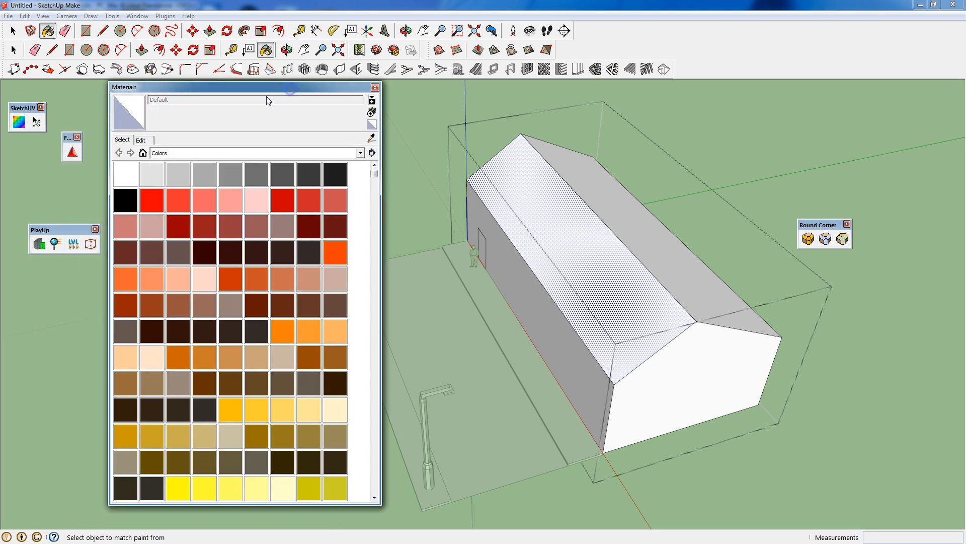
pyautogui.click(371, 112)
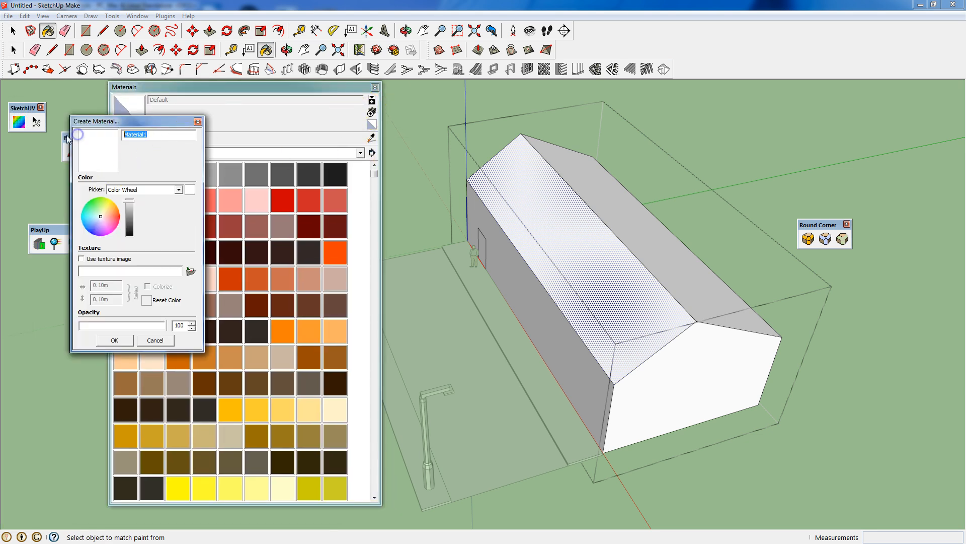
pyautogui.click(191, 270)
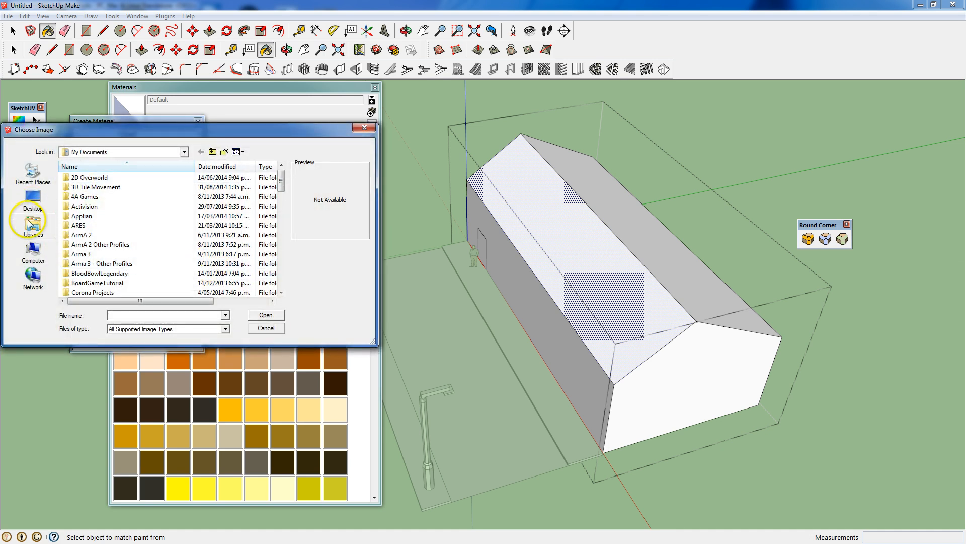
pyautogui.click(33, 225)
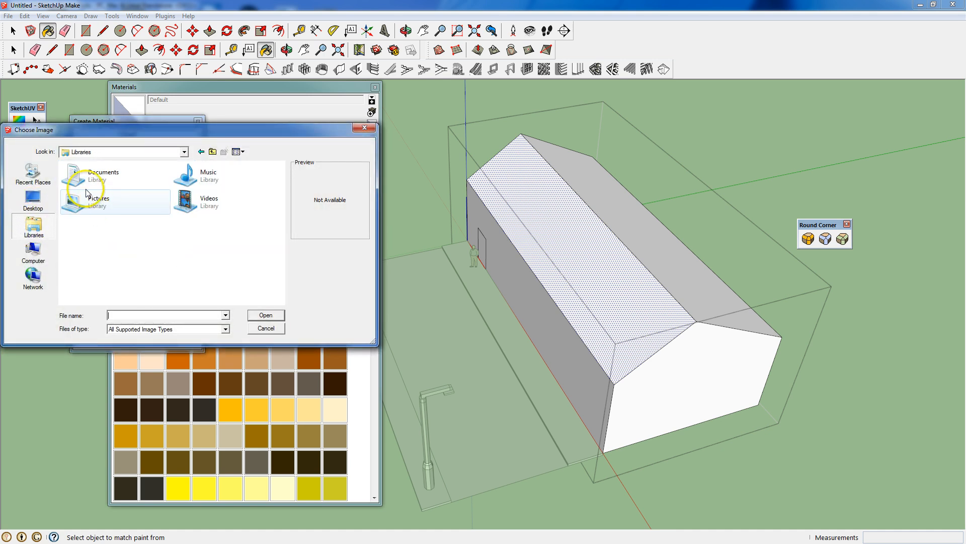
pyautogui.click(44, 182)
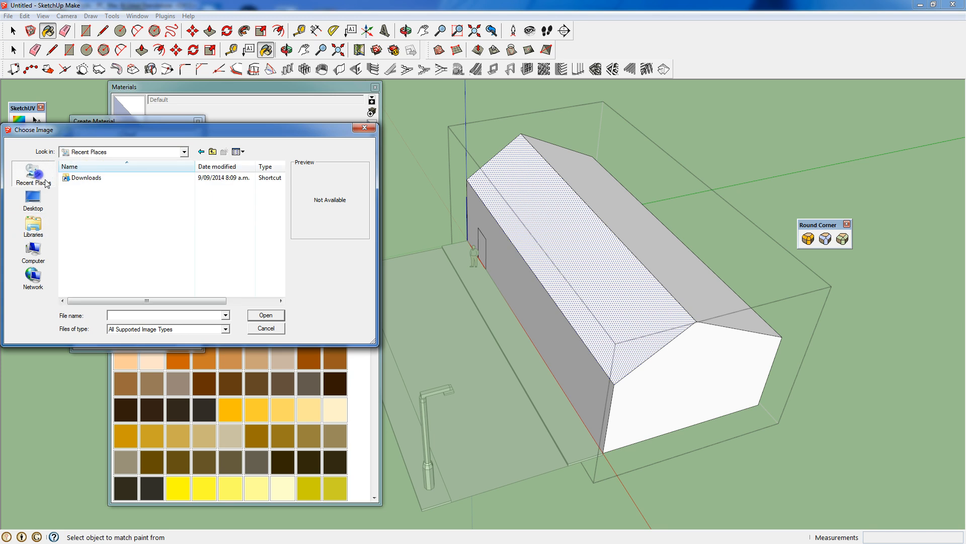
pyautogui.doubleClick(84, 178)
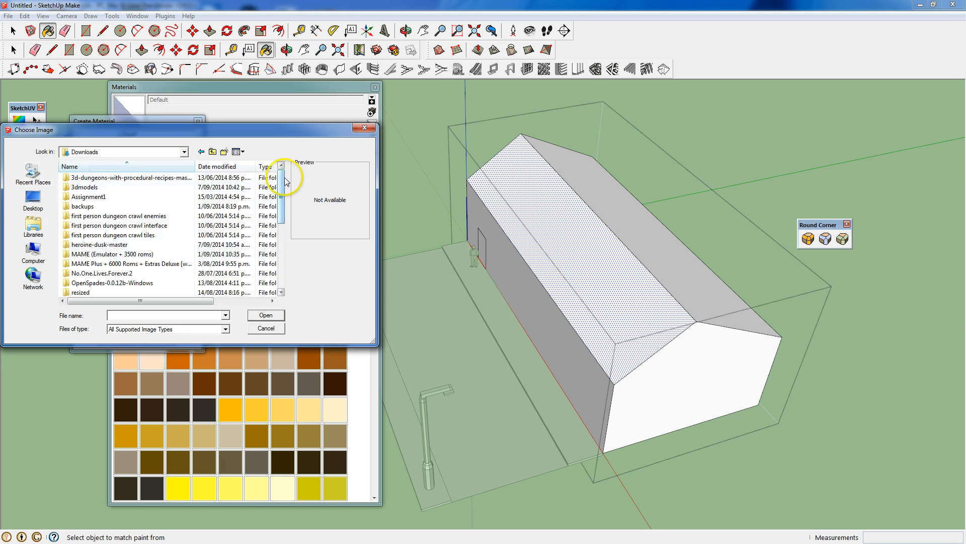
pyautogui.moveTo(284, 184); pyautogui.dragTo(293, 251)
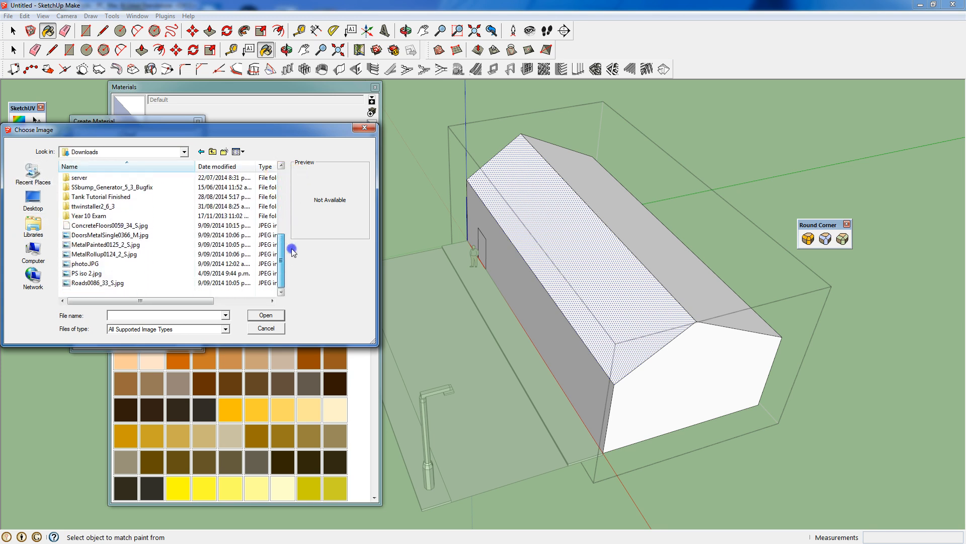
pyautogui.click(93, 235)
pyautogui.click(89, 245)
pyautogui.click(92, 255)
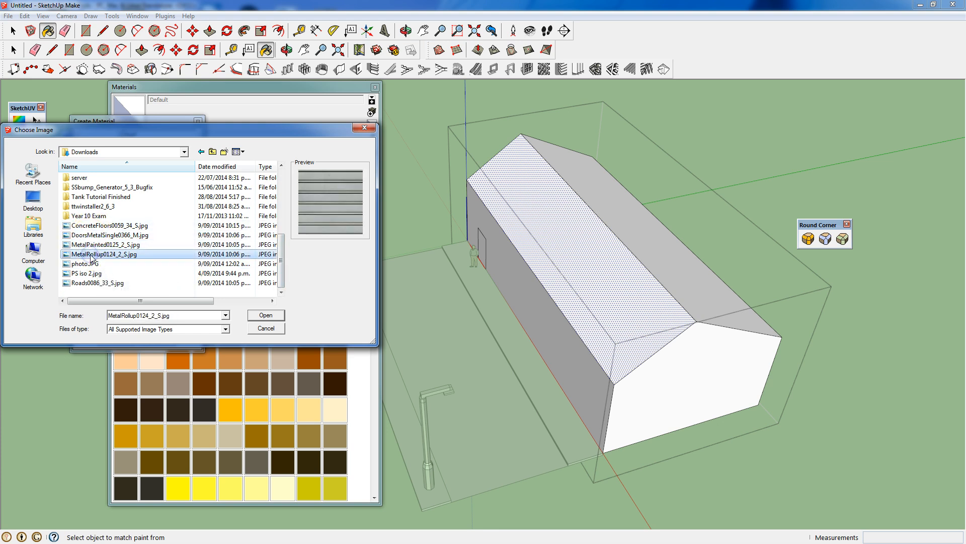
pyautogui.click(266, 315)
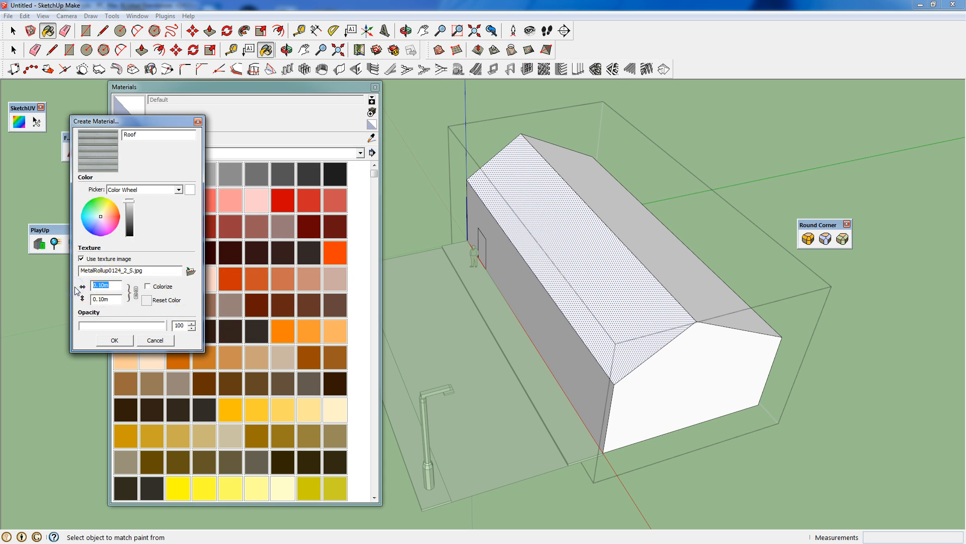
# Set the Roof material's texture size to 1.00 m and paint both roof slopes with it
pyautogui.write('1.')
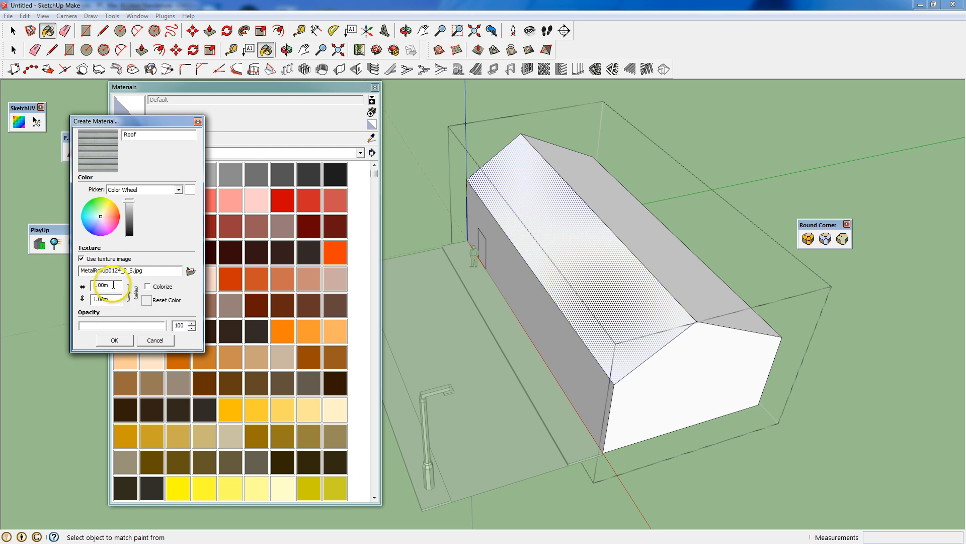
pyautogui.click(127, 341)
pyautogui.click(548, 206)
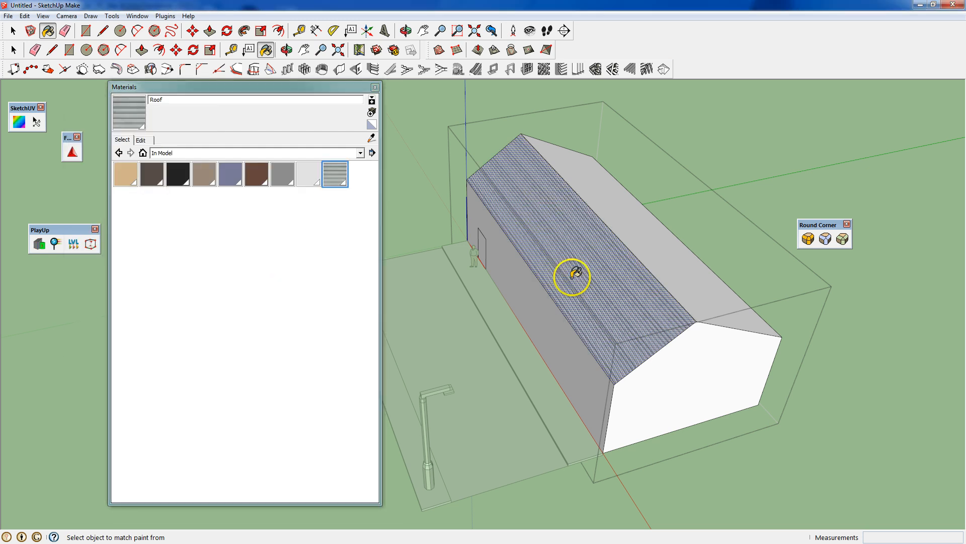
pyautogui.click(666, 249)
pyautogui.moveTo(721, 345); pyautogui.dragTo(377, 369, button='middle')
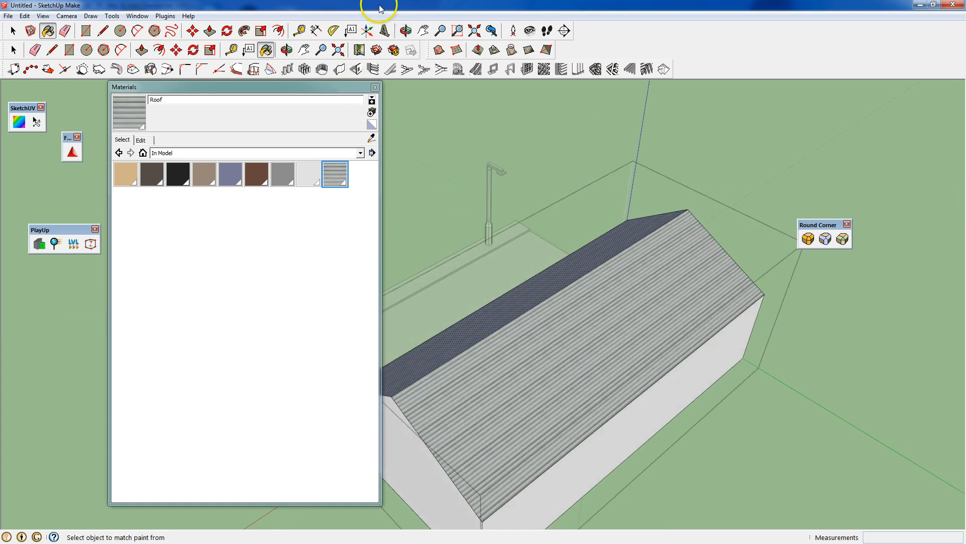
pyautogui.click(375, 87)
# Reposition the texture on the road-facing roof slope, rotating it about a quarter turn so the ribs run from ridge to eaves
pyautogui.rightClick(441, 354)
pyautogui.moveTo(466, 486)
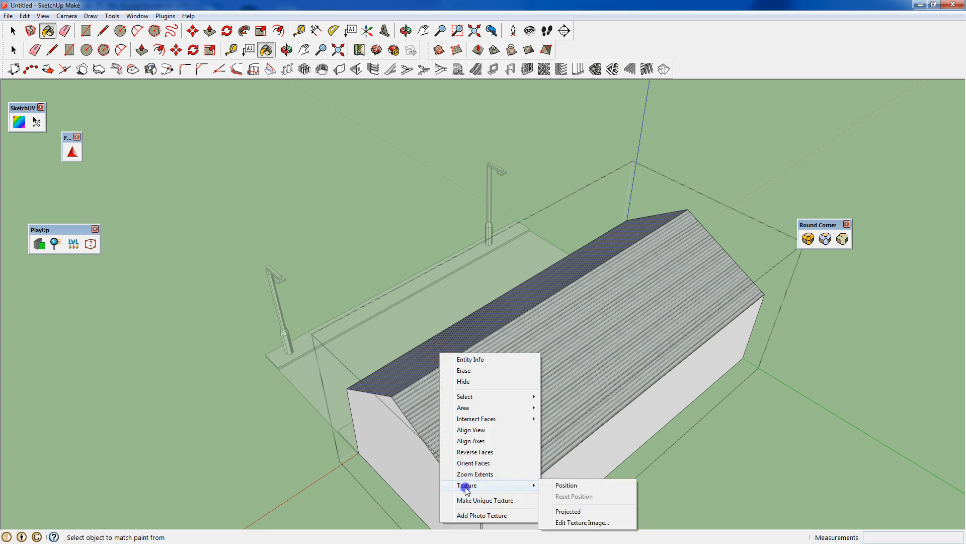
pyautogui.click(568, 487)
pyautogui.moveTo(244, 311); pyautogui.dragTo(747, 317, button='middle')
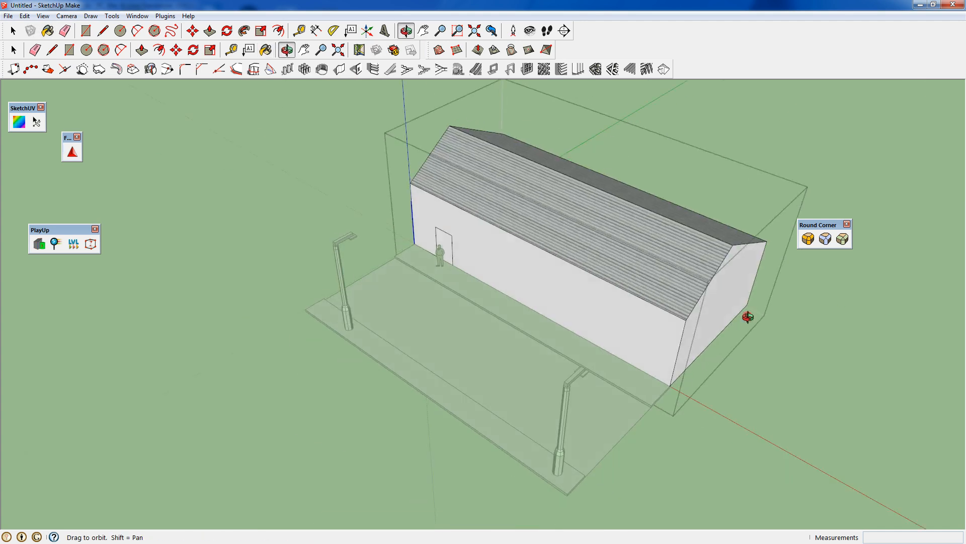
pyautogui.scroll(4, 657, 238)
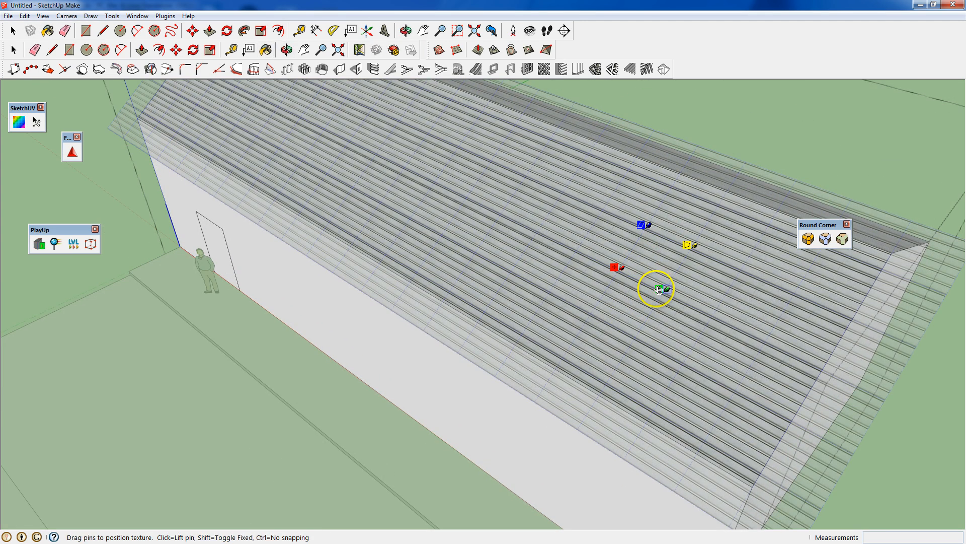
pyautogui.moveTo(660, 285); pyautogui.dragTo(577, 324)
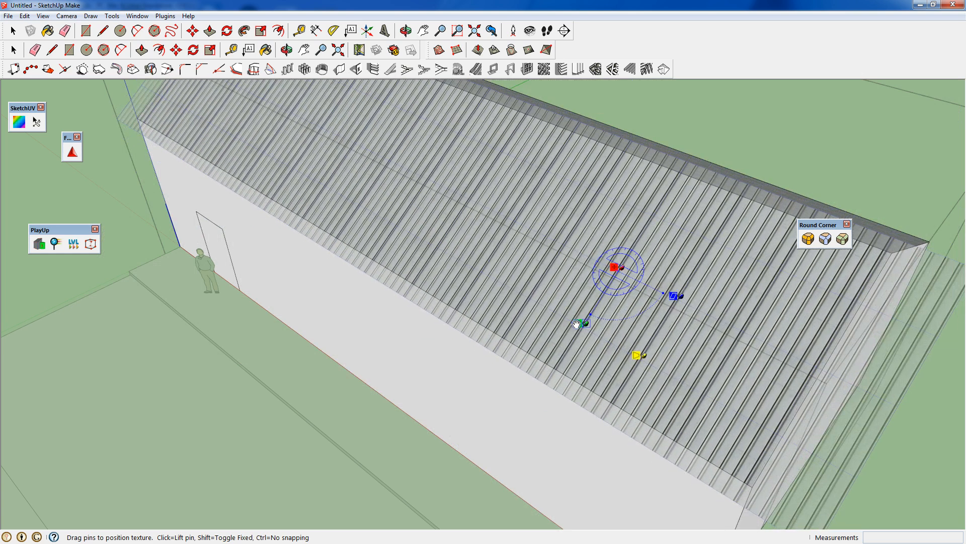
pyautogui.click(78, 117)
# Paint the other roof slope with the rotated texture sampled from the road-facing slope, and leave the Building component
pyautogui.scroll(-2, 585, 301)
pyautogui.moveTo(647, 270)
pyautogui.mouseDown(button='middle')
pyautogui.moveTo(359, 256)
pyautogui.moveTo(368, 282)
pyautogui.mouseUp(button='middle')
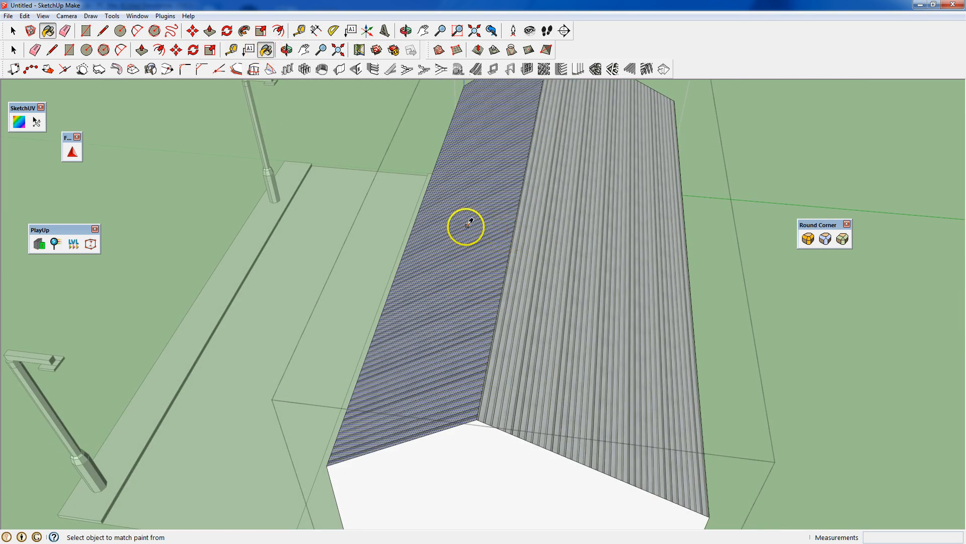
pyautogui.click(578, 237)
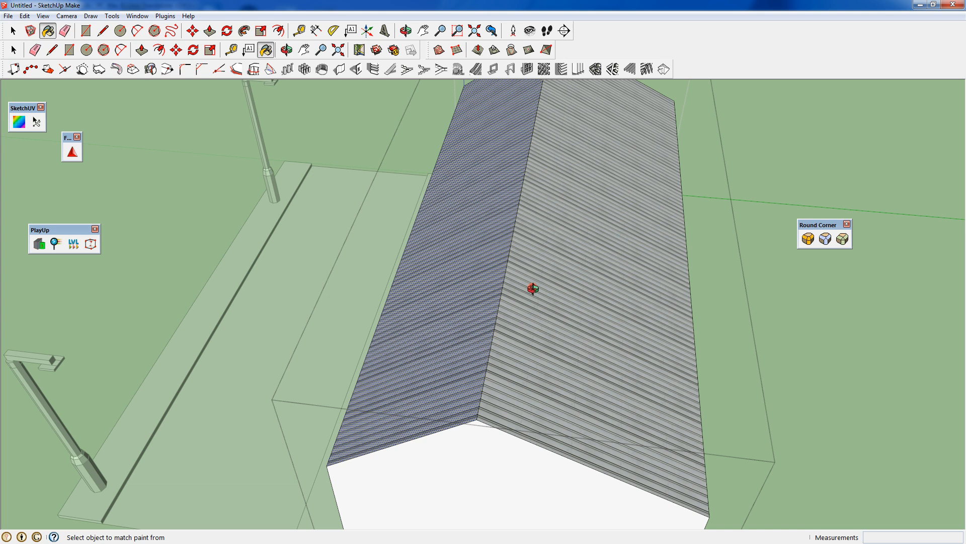
pyautogui.moveTo(533, 288)
pyautogui.mouseDown(button='middle')
pyautogui.moveTo(367, 205)
pyautogui.moveTo(634, 220)
pyautogui.moveTo(528, 255)
pyautogui.moveTo(585, 230)
pyautogui.mouseUp(button='middle')
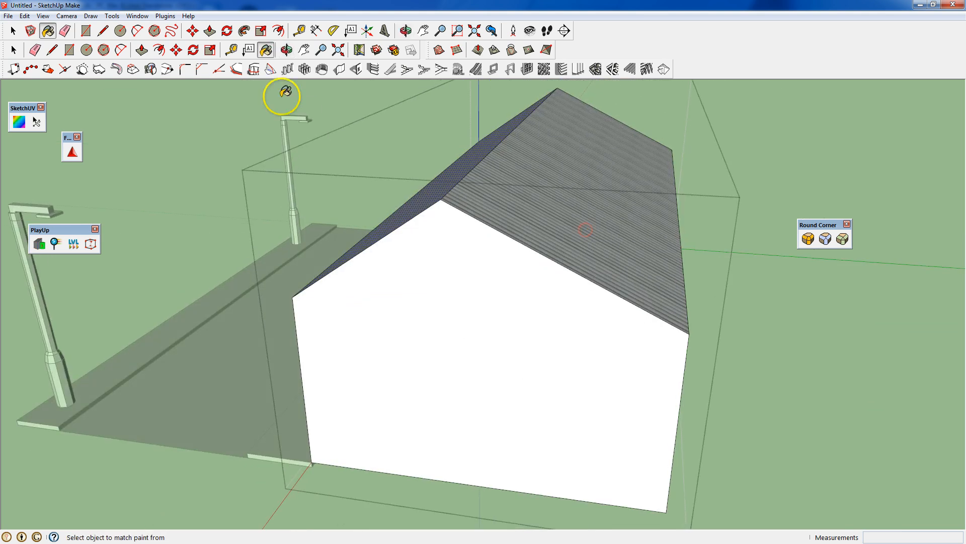
pyautogui.click(13, 31)
pyautogui.click(210, 203)
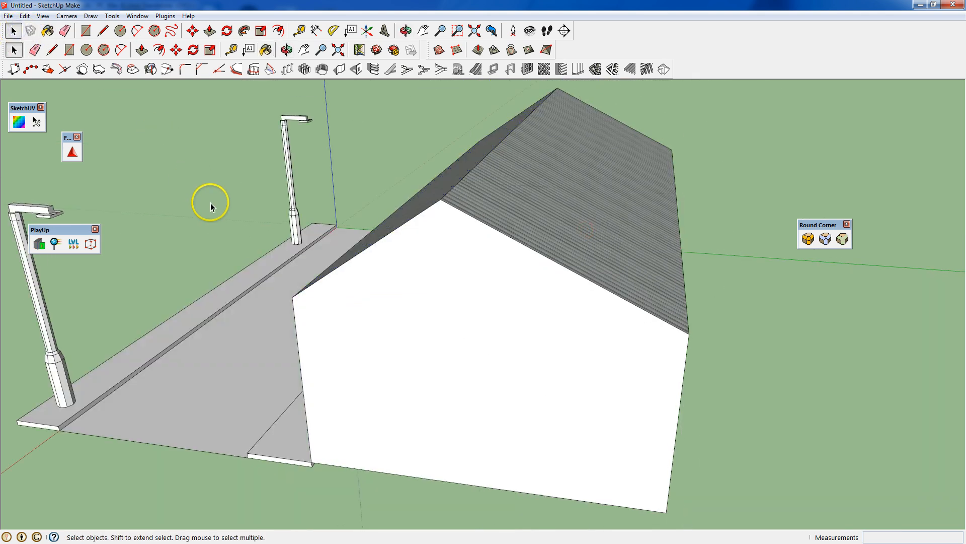
pyautogui.moveTo(210, 204); pyautogui.dragTo(300, 186, button='middle')
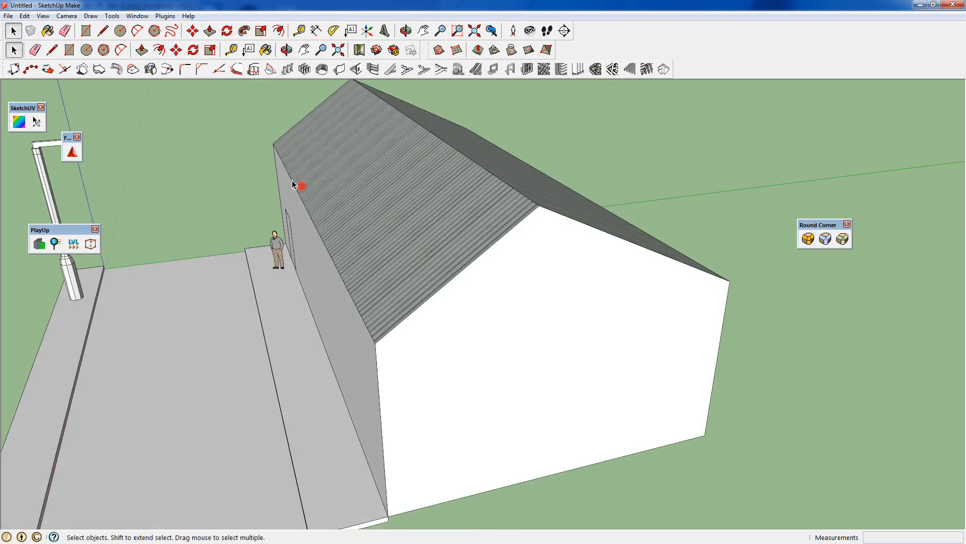
pyautogui.click(101, 33)
pyautogui.click(375, 342)
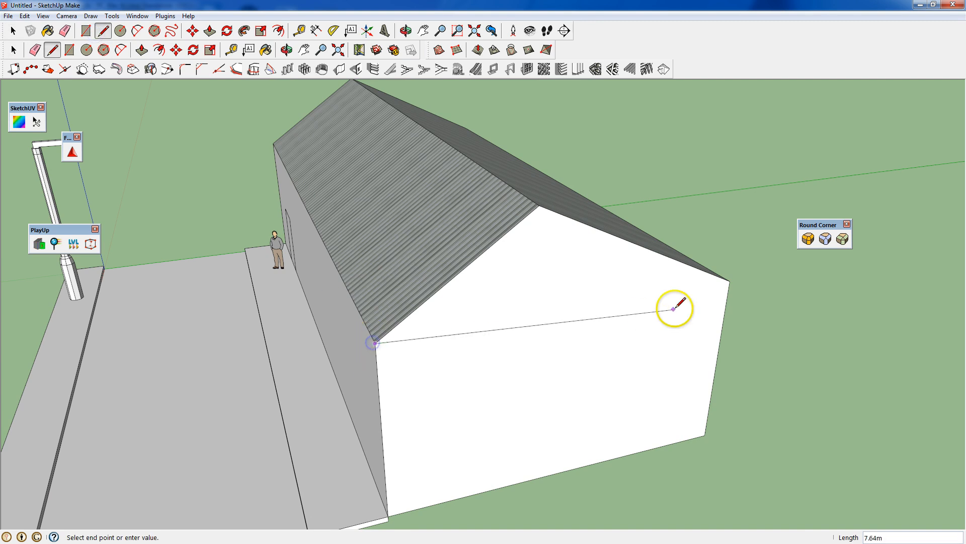
pyautogui.moveTo(355, 241); pyautogui.dragTo(621, 190, button='middle')
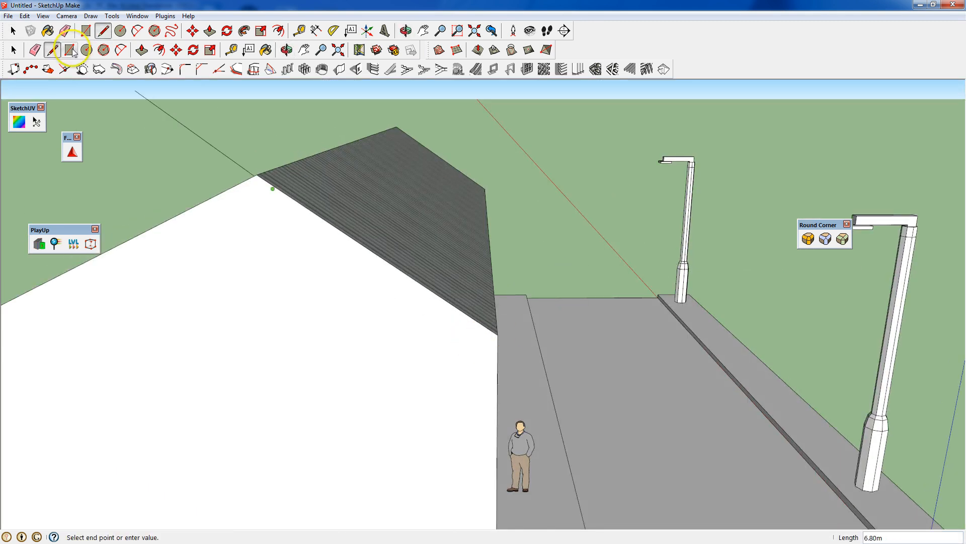
pyautogui.click(13, 31)
# Open the Building component for editing and draw a line between the eaves corners across the gable end nearest the door
pyautogui.doubleClick(307, 212)
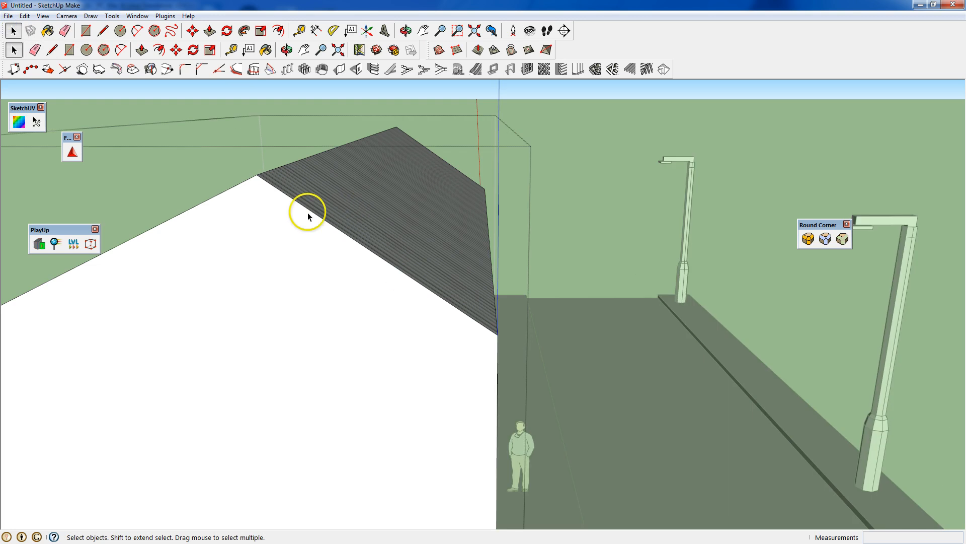
pyautogui.click(103, 31)
pyautogui.click(492, 333)
pyautogui.moveTo(398, 317); pyautogui.dragTo(261, 345, button='middle')
pyautogui.click(82, 433)
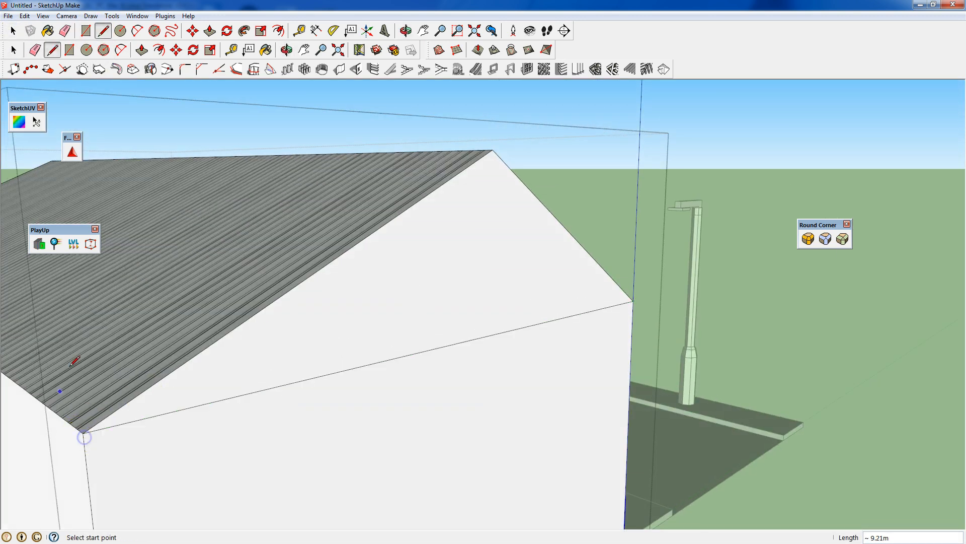
# Draw a matching line between the eaves corners across the opposite gable end, separating its triangle from the wall
pyautogui.moveTo(71, 364); pyautogui.dragTo(514, 294, button='middle')
pyautogui.scroll(-4, 373, 364)
pyautogui.moveTo(296, 368); pyautogui.dragTo(226, 306, button='middle')
pyautogui.scroll(-2, 240, 317)
pyautogui.scroll(-3, 239, 316)
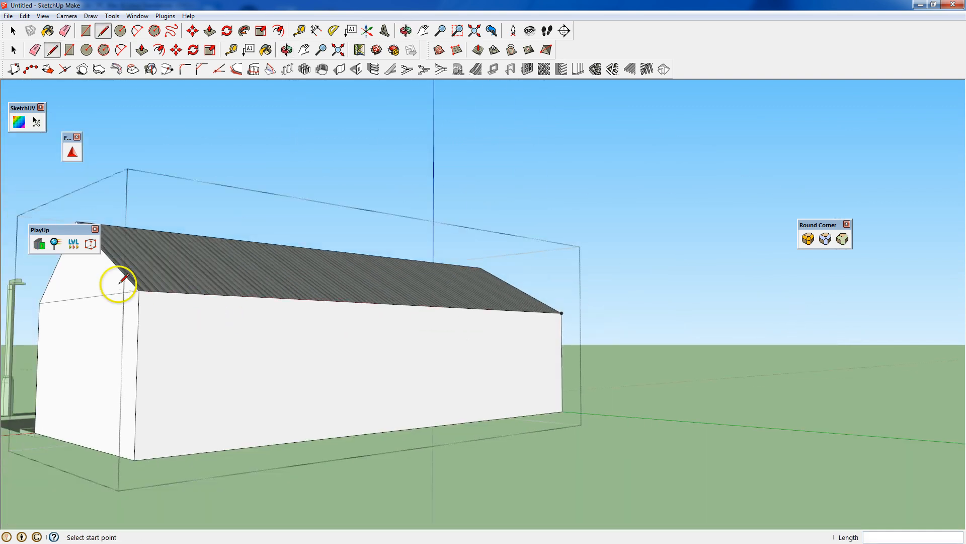
pyautogui.moveTo(118, 280); pyautogui.dragTo(308, 317, button='middle')
pyautogui.click(136, 350)
pyautogui.click(503, 355)
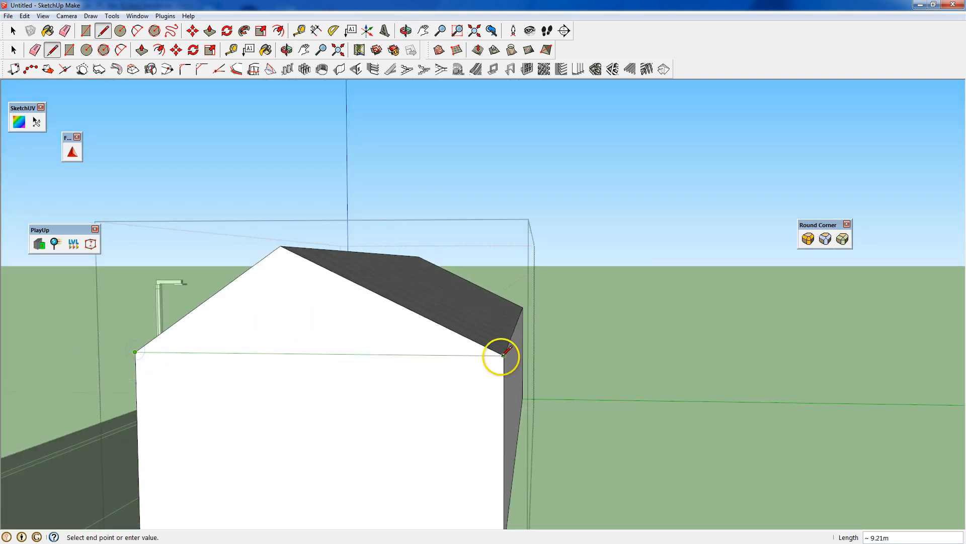
# Select the road-facing side wall and start a new material named SideWall
pyautogui.click(13, 31)
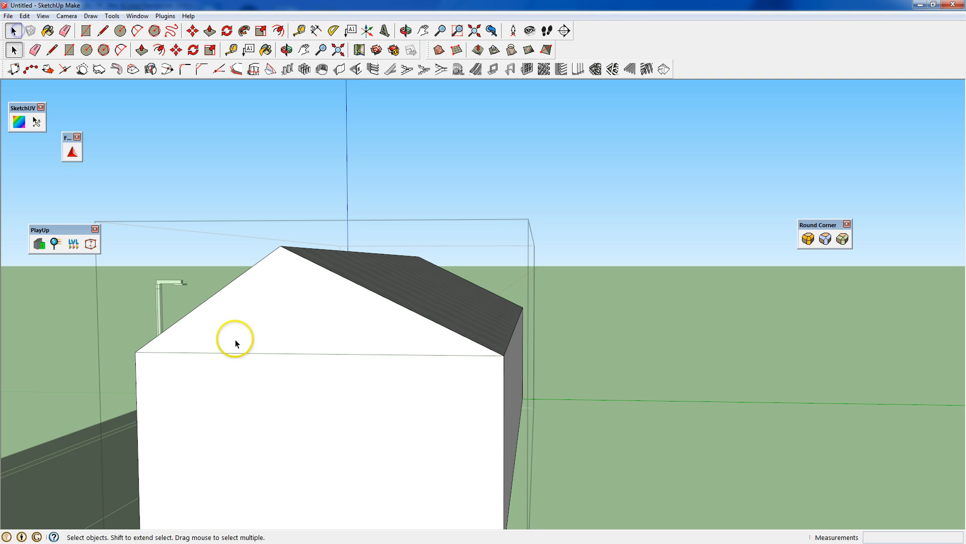
pyautogui.moveTo(233, 339); pyautogui.dragTo(416, 362, button='middle')
pyautogui.click(349, 368)
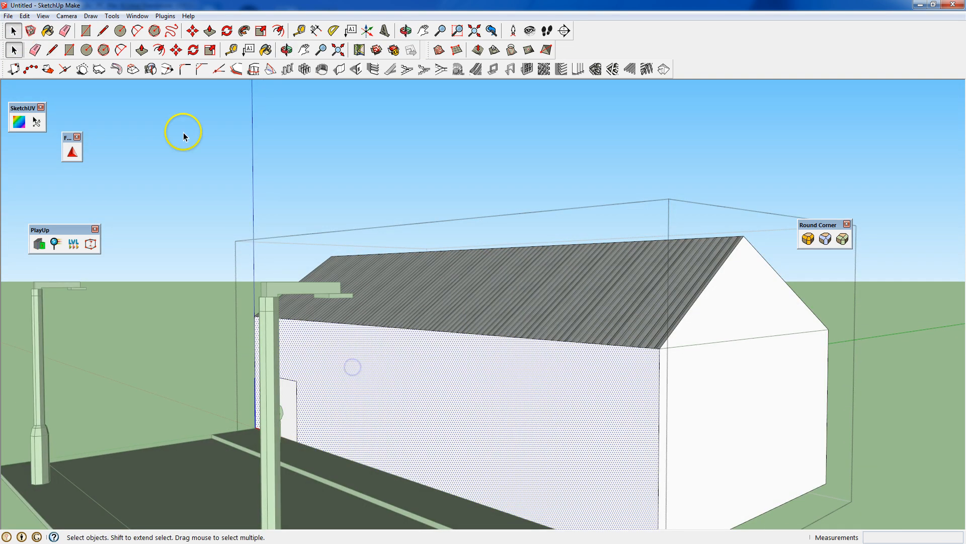
pyautogui.click(267, 50)
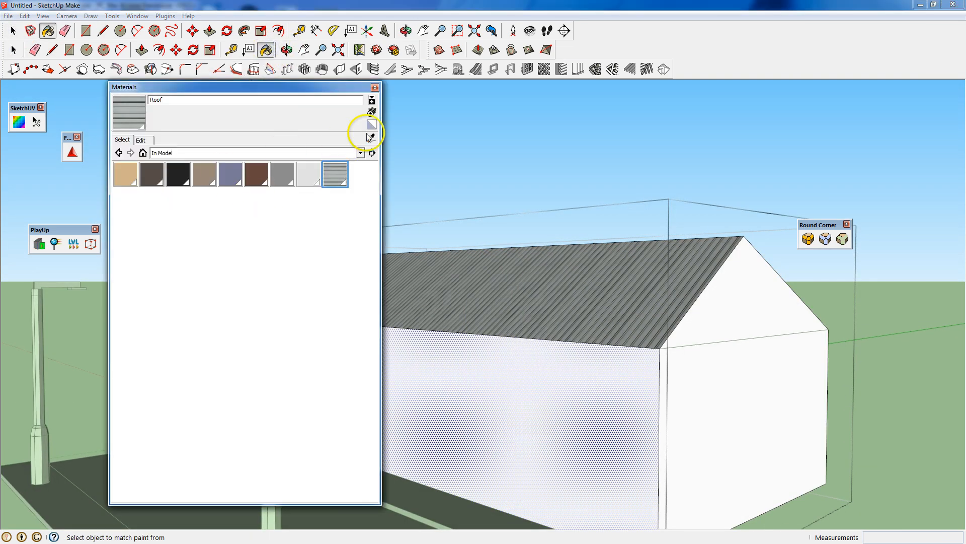
pyautogui.click(372, 111)
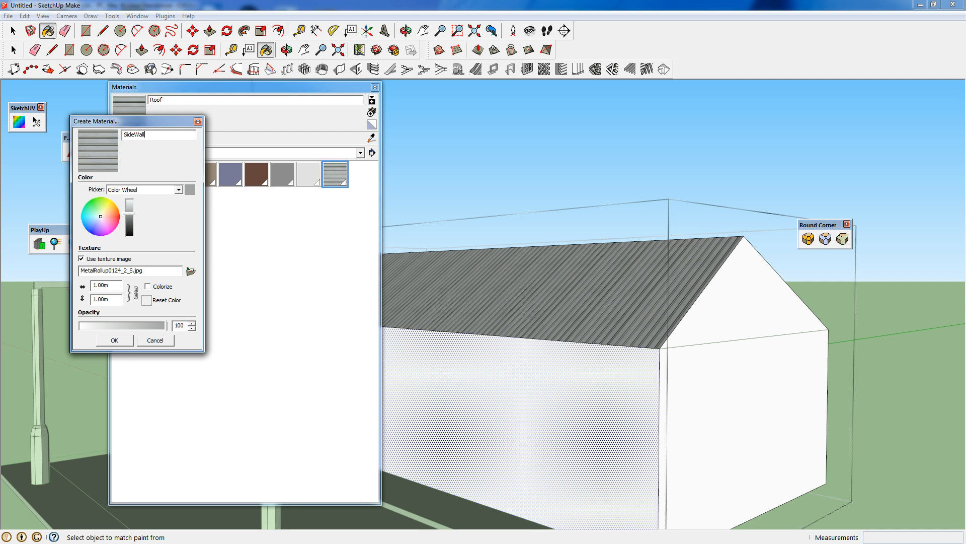
# Preview the texture images in the Downloads folder to look for one that suits the SideWall material
pyautogui.click(191, 271)
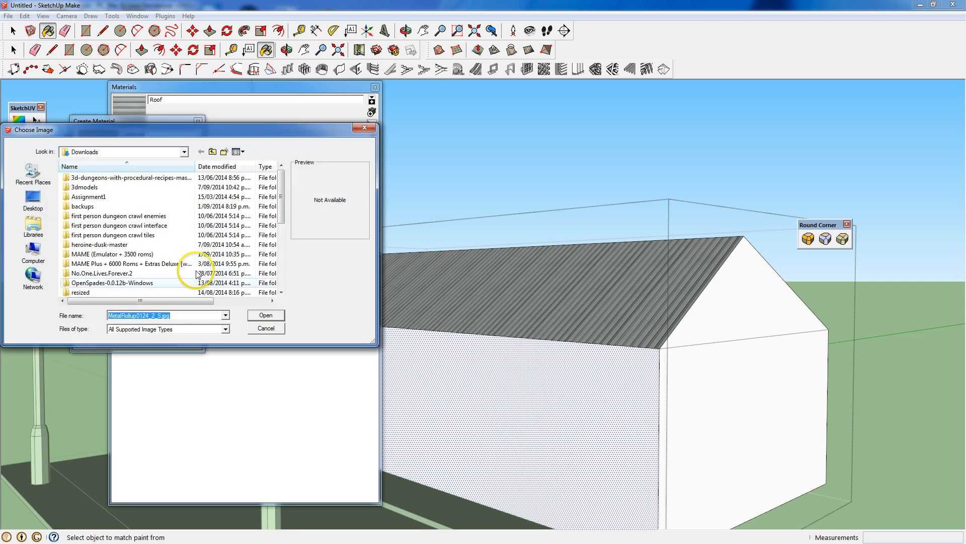
pyautogui.moveTo(280, 196); pyautogui.dragTo(281, 254)
pyautogui.click(103, 244)
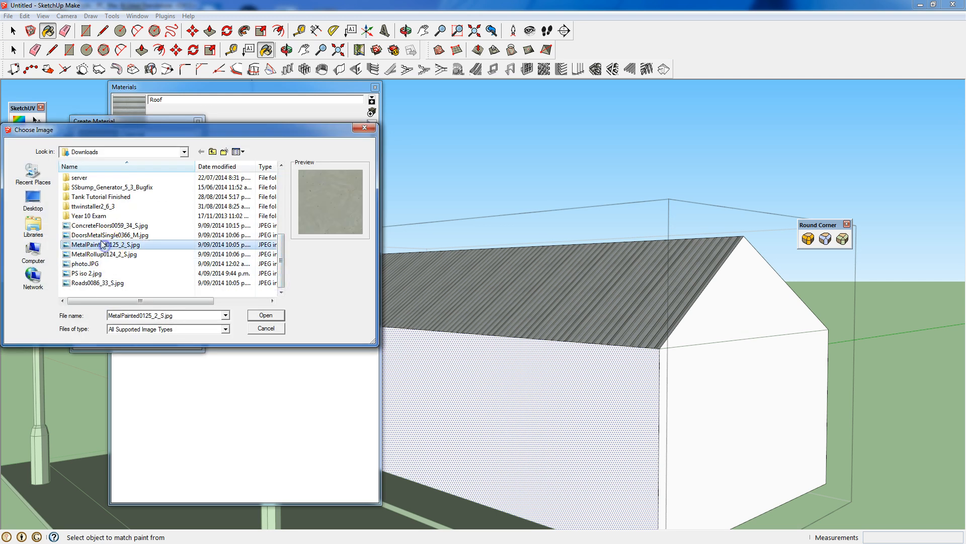
pyautogui.click(100, 235)
pyautogui.click(101, 225)
pyautogui.click(84, 282)
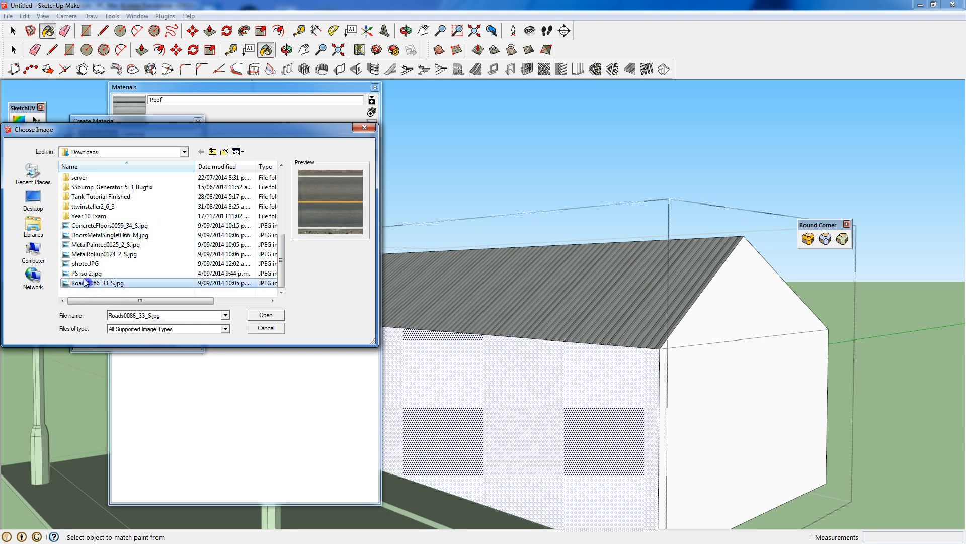
pyautogui.click(86, 273)
pyautogui.click(88, 263)
pyautogui.click(93, 254)
pyautogui.click(97, 244)
pyautogui.click(91, 235)
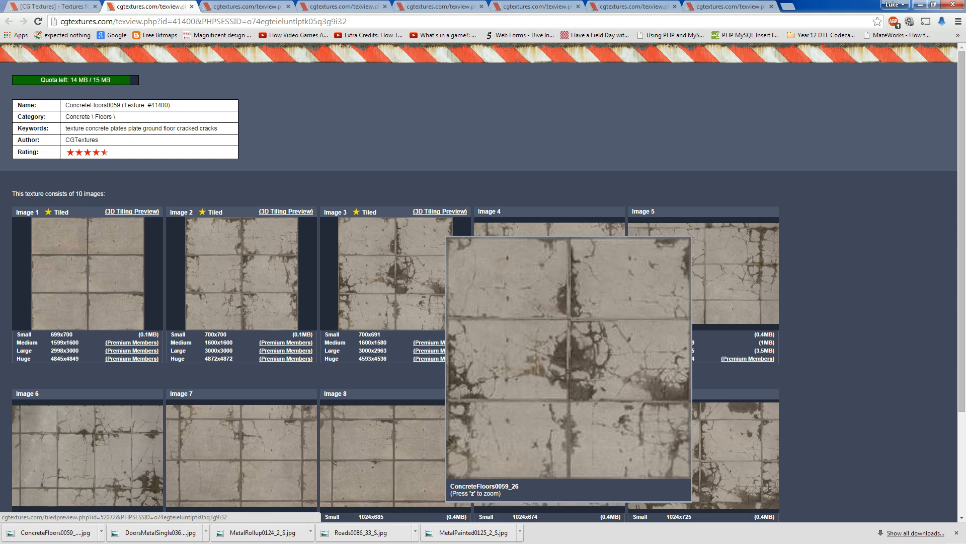
# Browse the open CGTextures pages and download the small tiled version of MetalPlatesPainted0079, then return to SketchUp
pyautogui.click(246, 6)
pyautogui.click(342, 6)
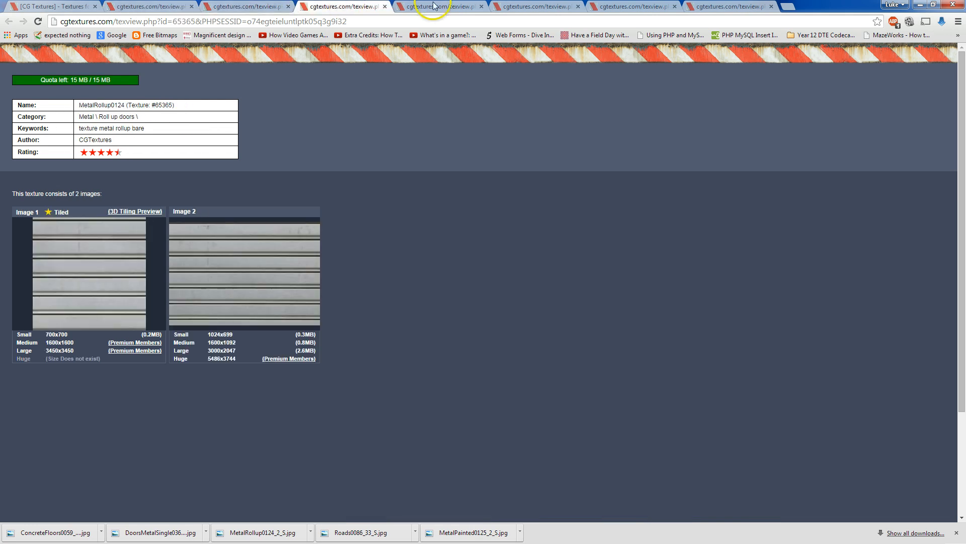
pyautogui.click(438, 6)
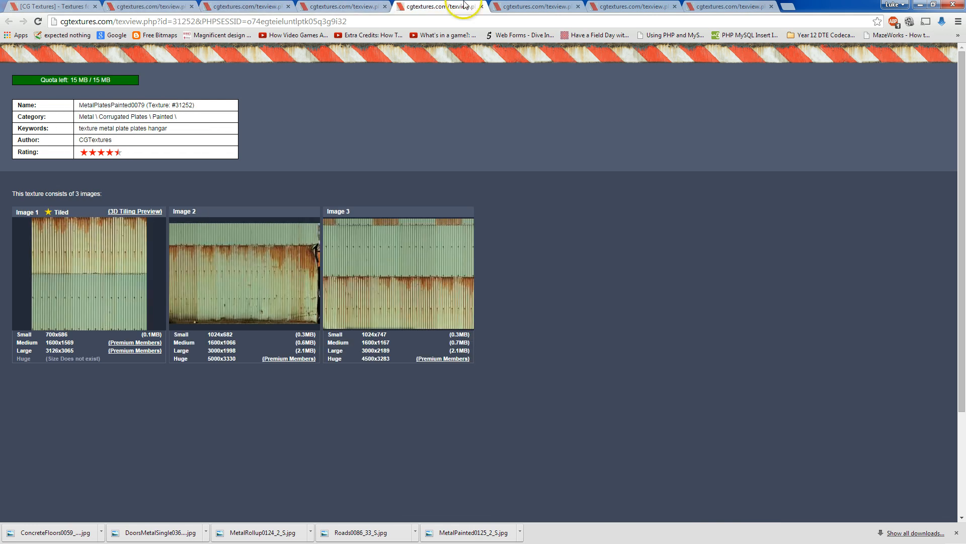
pyautogui.click(55, 336)
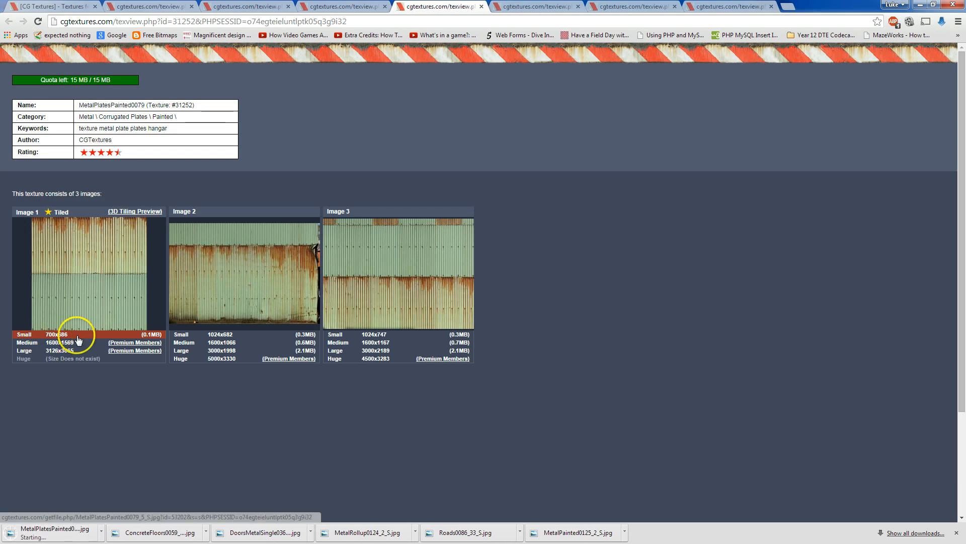
pyautogui.click(925, 6)
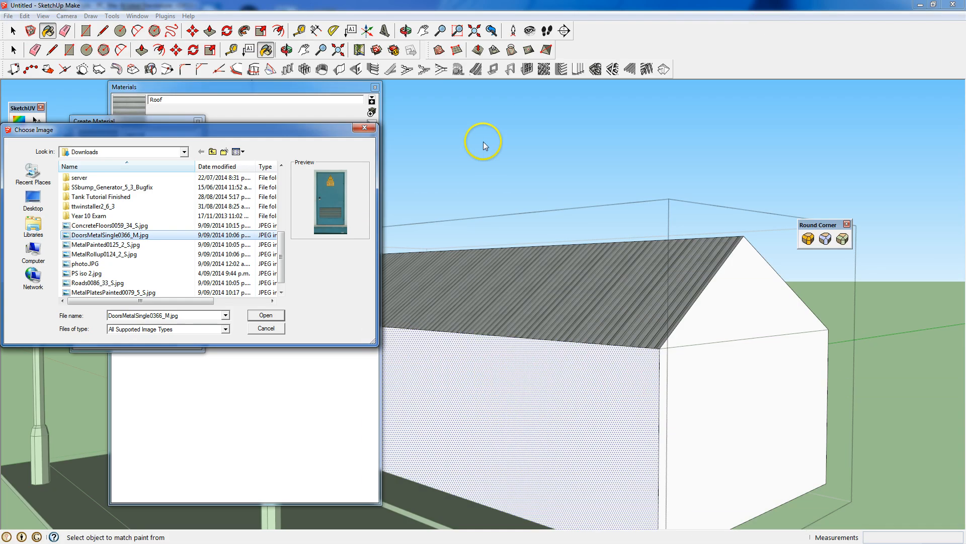
# Use MetalPlatesPainted0079_5_S.jpg as the SideWall material's texture and paint the road-facing side wall with it
pyautogui.scroll(-5, 126, 241)
pyautogui.click(87, 292)
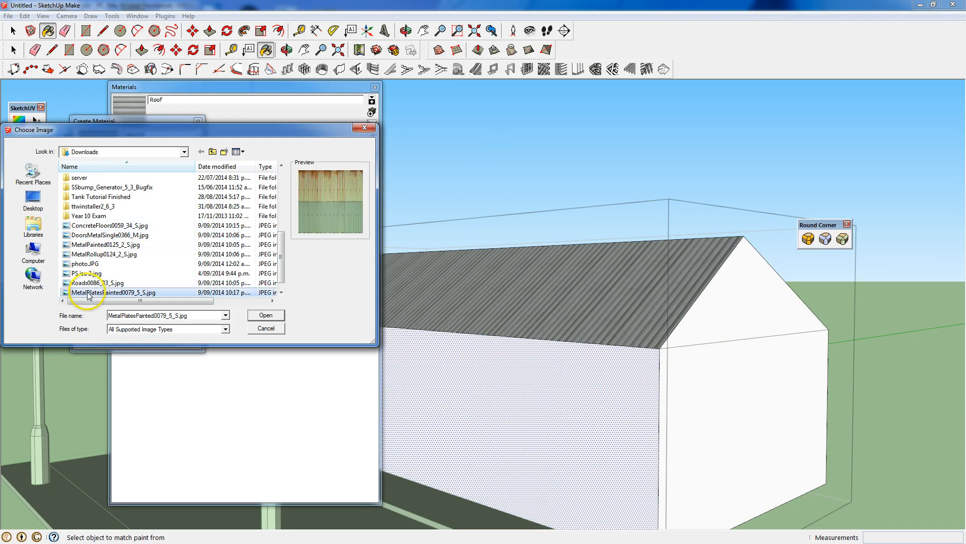
pyautogui.click(265, 315)
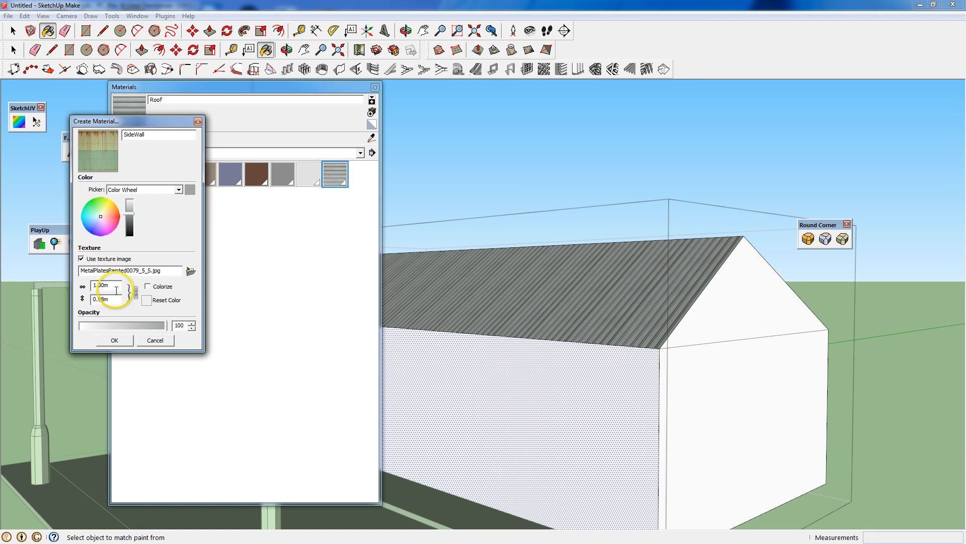
pyautogui.click(115, 341)
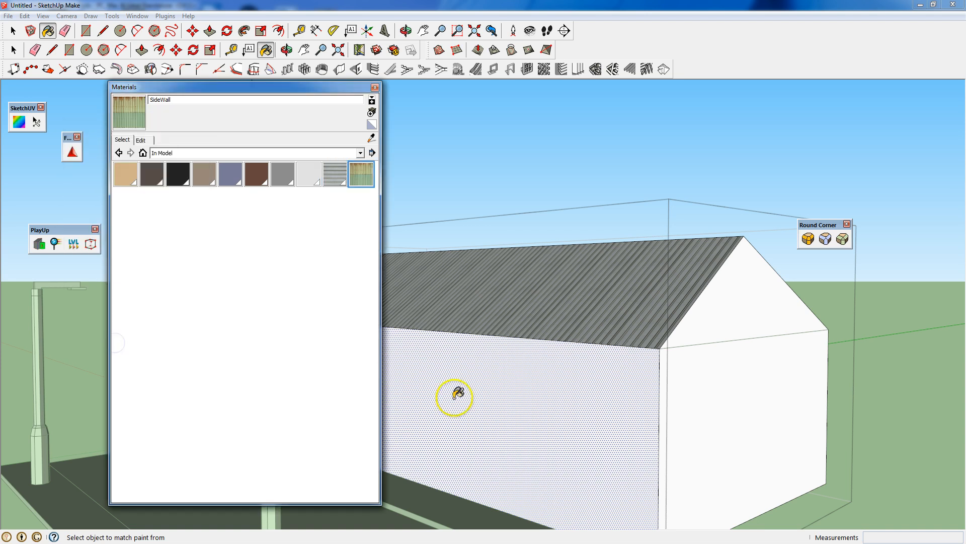
pyautogui.click(453, 396)
pyautogui.click(375, 87)
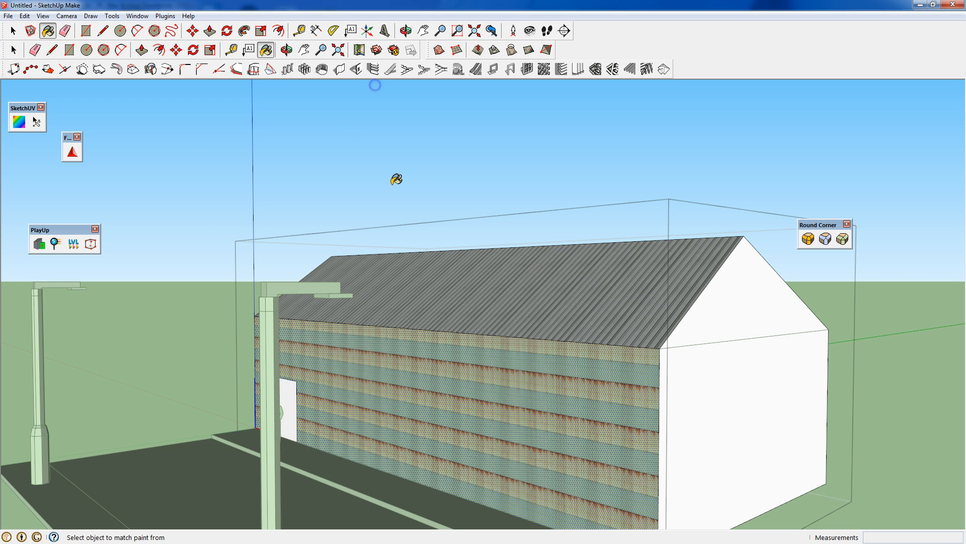
# Enlarge and reposition the SideWall texture so its rusted upper edge runs along the eaves of the road-facing wall
pyautogui.rightClick(367, 347)
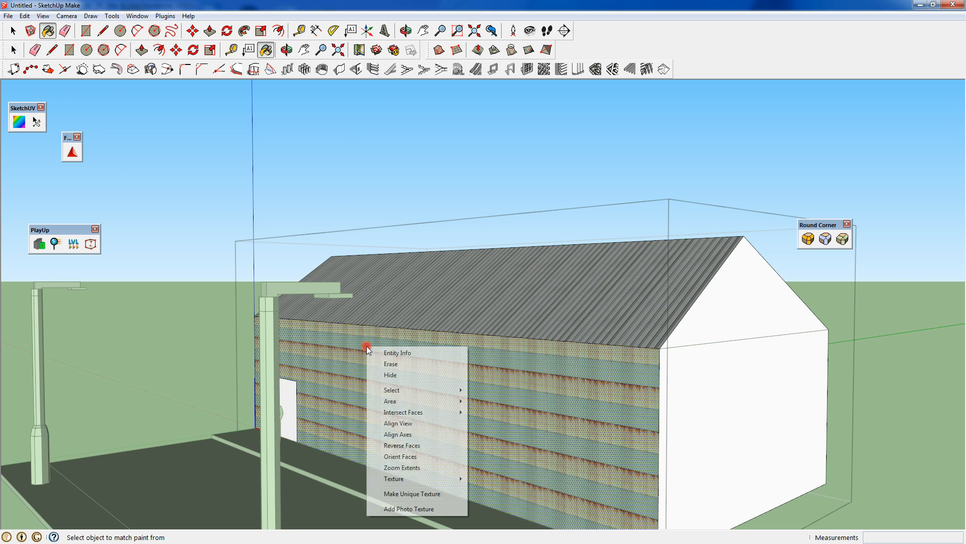
pyautogui.moveTo(419, 481)
pyautogui.click(495, 479)
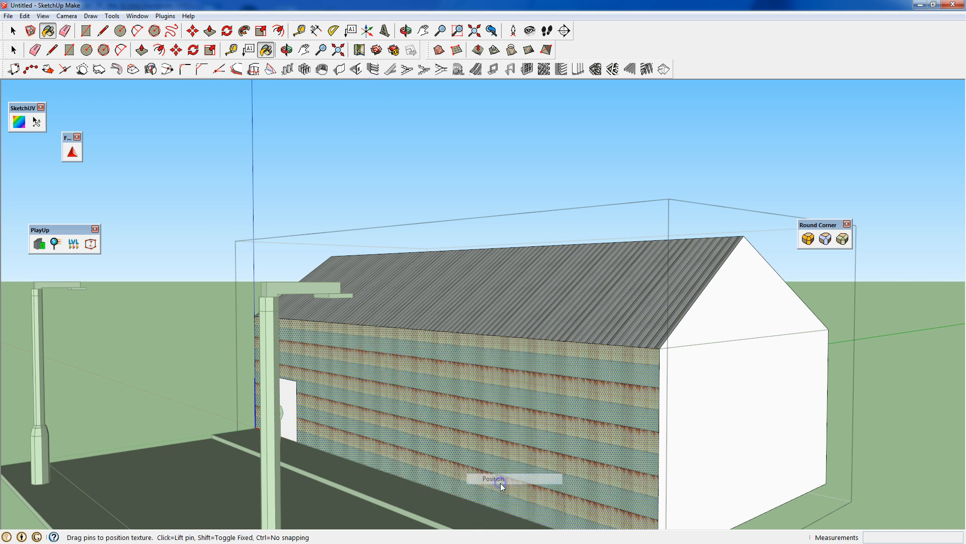
pyautogui.moveTo(376, 348); pyautogui.dragTo(451, 357)
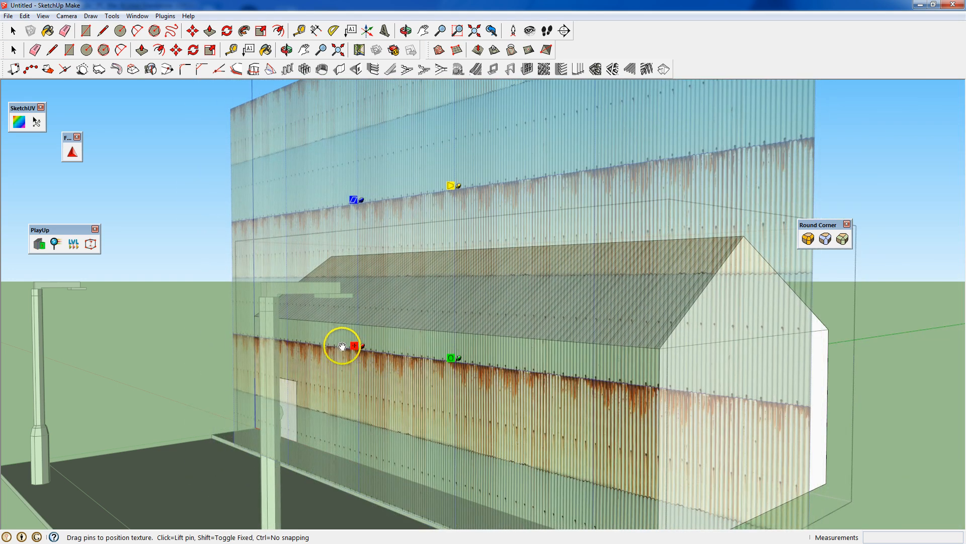
pyautogui.moveTo(353, 347); pyautogui.dragTo(350, 324)
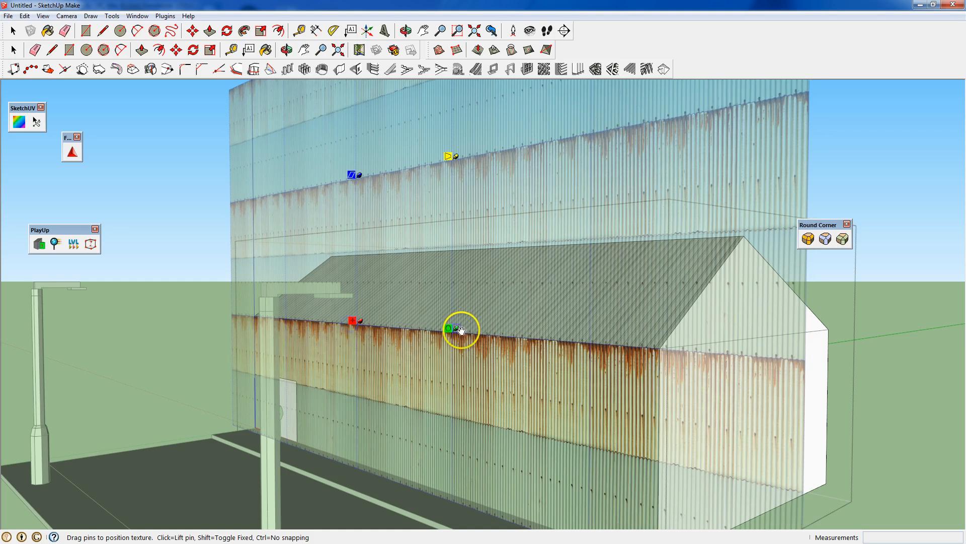
pyautogui.moveTo(444, 330); pyautogui.dragTo(442, 329)
# Paint the rear wall and the rectangular end walls below the gable triangles with the SideWall material
pyautogui.press('b')
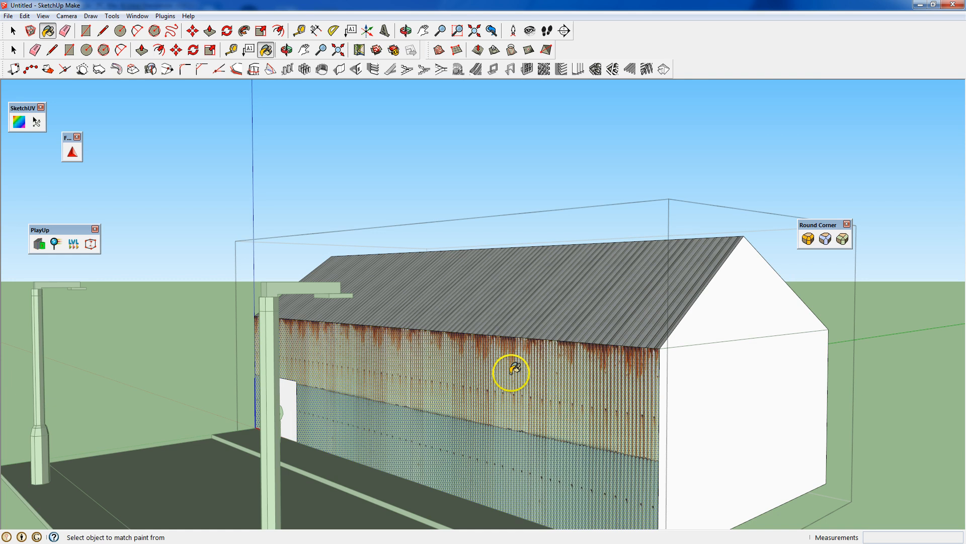
pyautogui.moveTo(692, 376); pyautogui.dragTo(416, 410, button='middle')
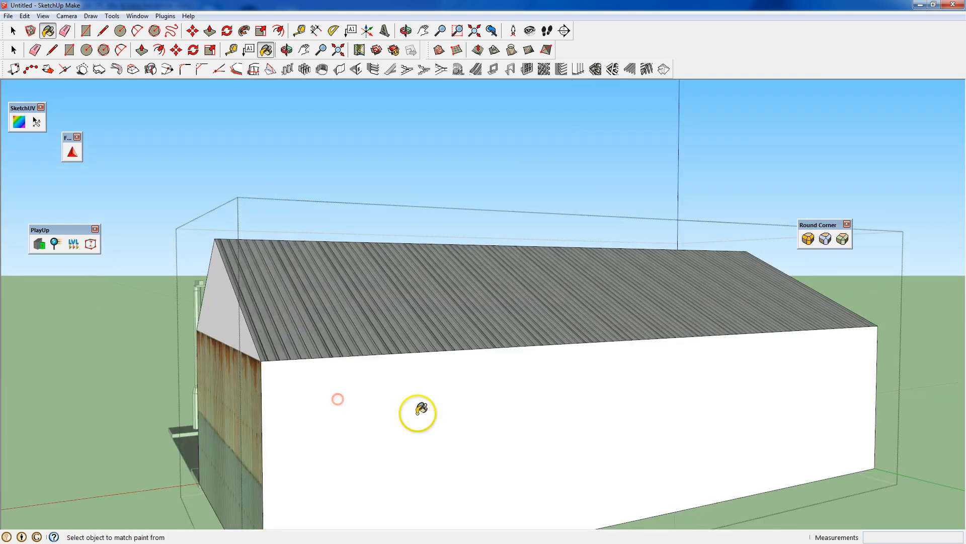
pyautogui.click(417, 410)
pyautogui.moveTo(802, 388); pyautogui.dragTo(410, 398, button='middle')
pyautogui.click(410, 398)
pyautogui.moveTo(565, 399); pyautogui.dragTo(237, 393, button='middle')
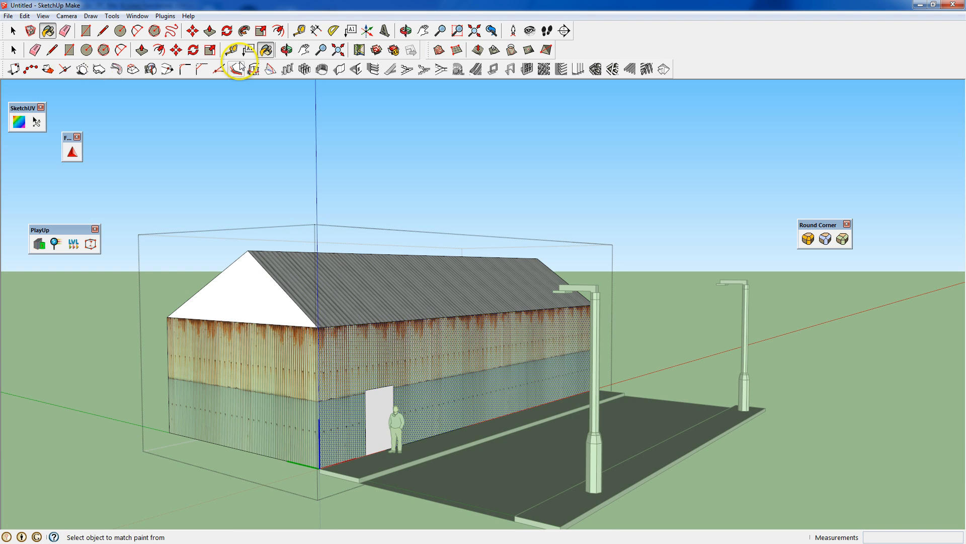
# Create a material named Door1 from DoorsMetalSingle0366_M.jpg and paint the building's door face with it
pyautogui.click(265, 50)
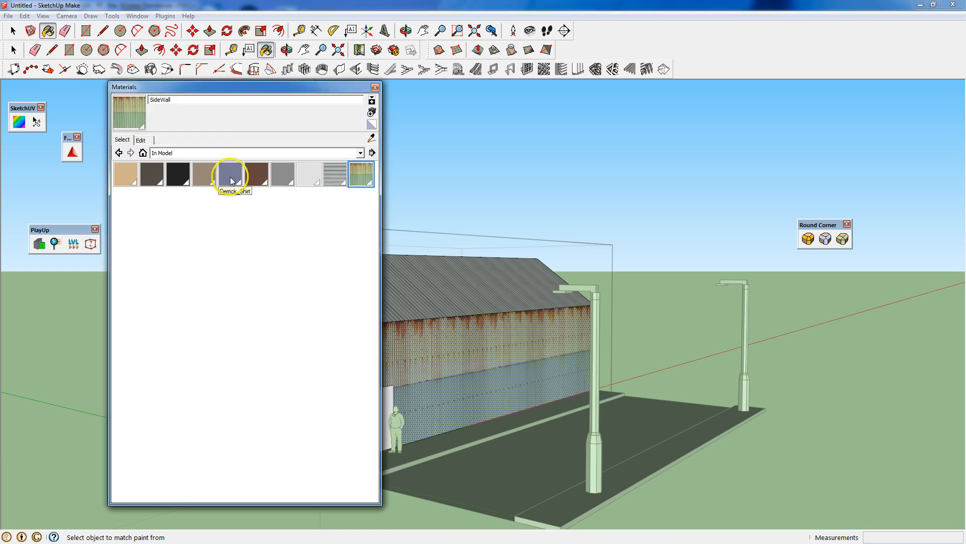
pyautogui.click(373, 112)
pyautogui.write('Door1')
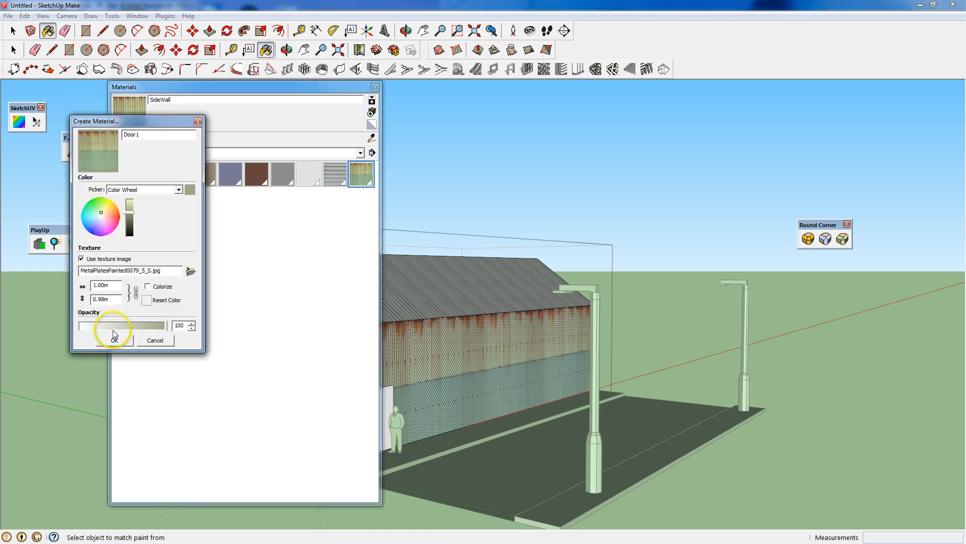
pyautogui.click(190, 271)
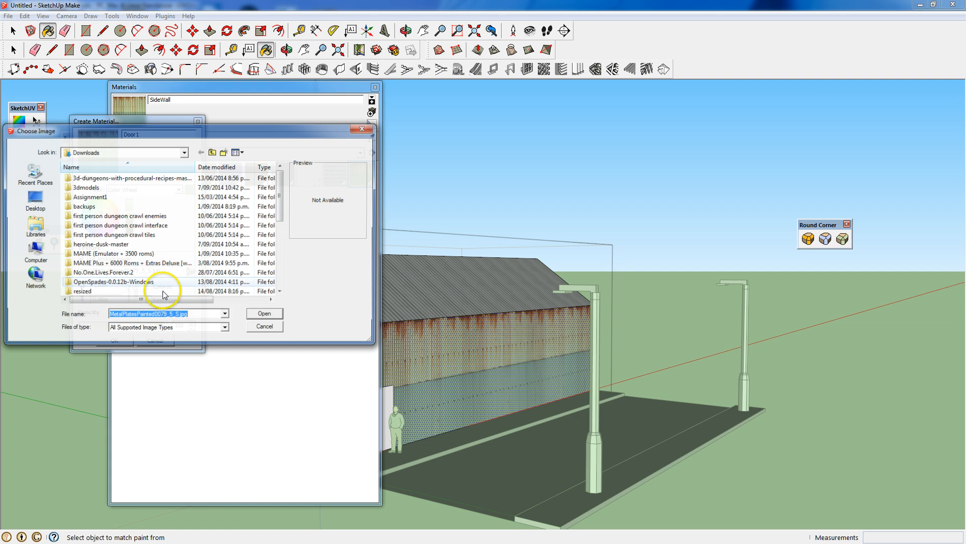
pyautogui.moveTo(281, 181); pyautogui.dragTo(281, 259)
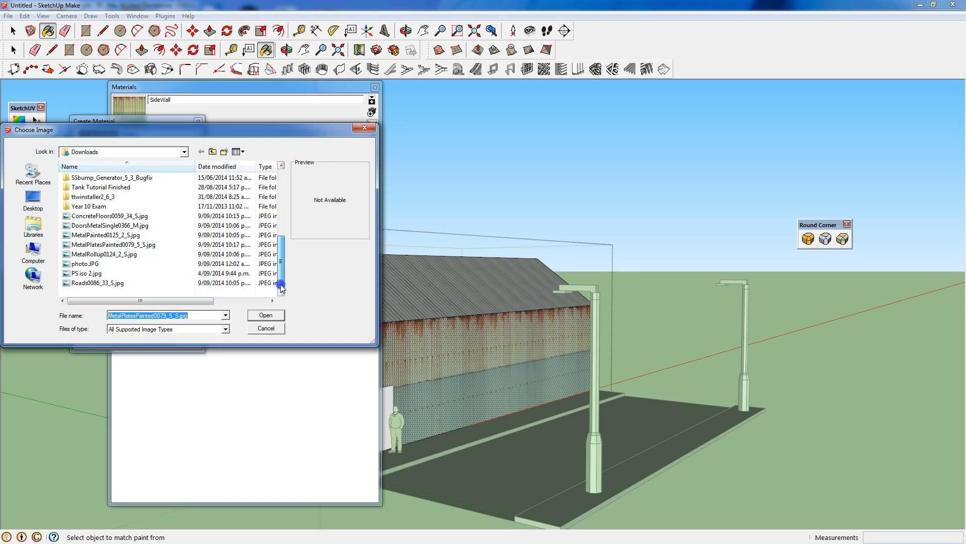
pyautogui.click(100, 225)
pyautogui.click(265, 315)
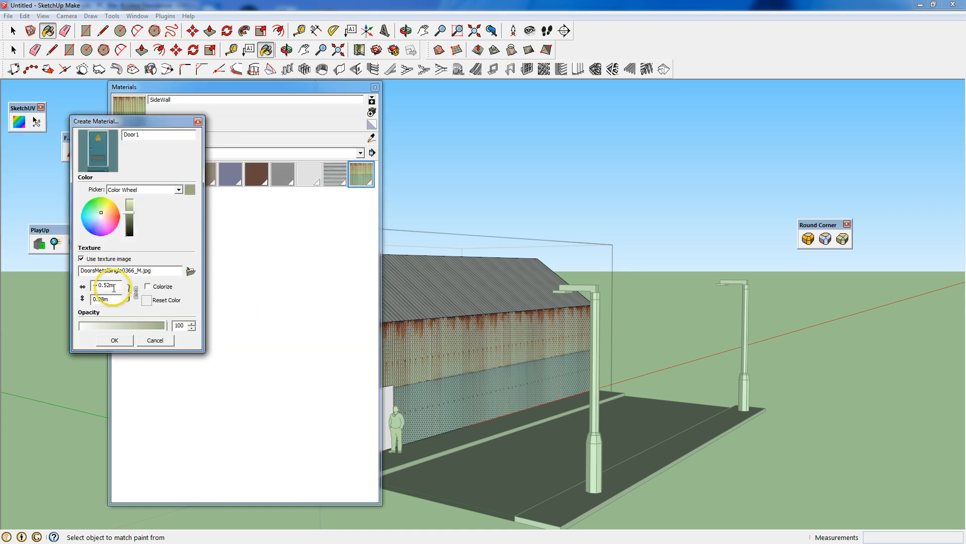
pyautogui.click(113, 341)
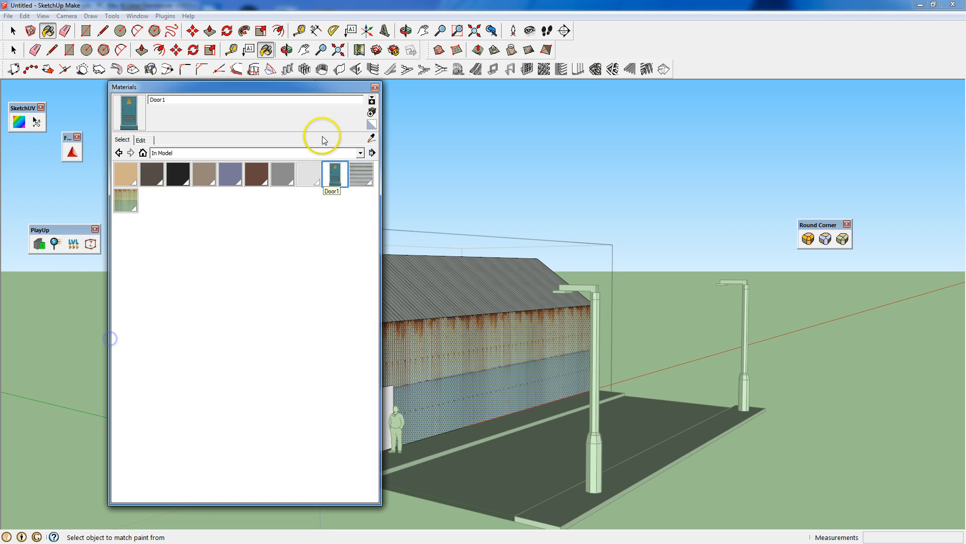
pyautogui.click(375, 88)
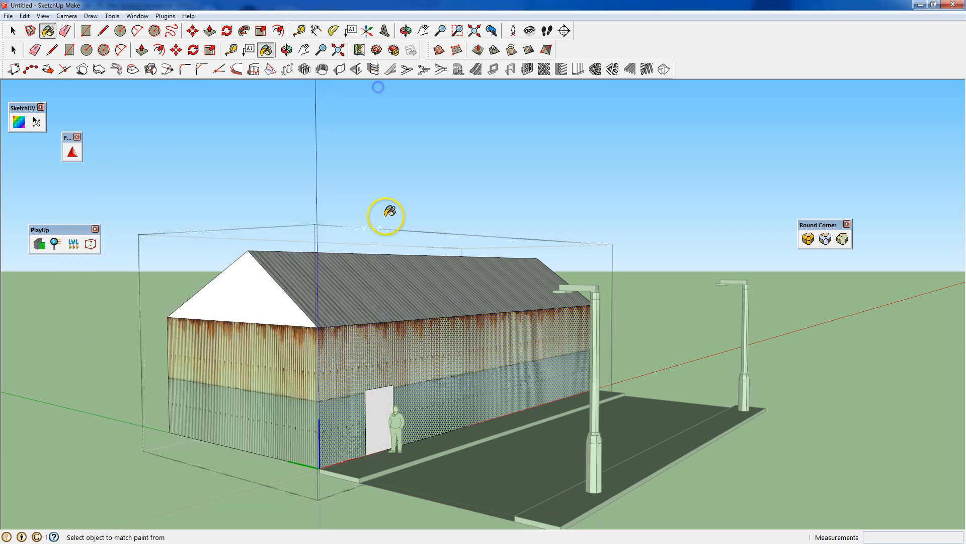
pyautogui.click(377, 412)
# Enlarge and shift the Door1 texture so that a single door image fills the door face
pyautogui.scroll(5, 379, 408)
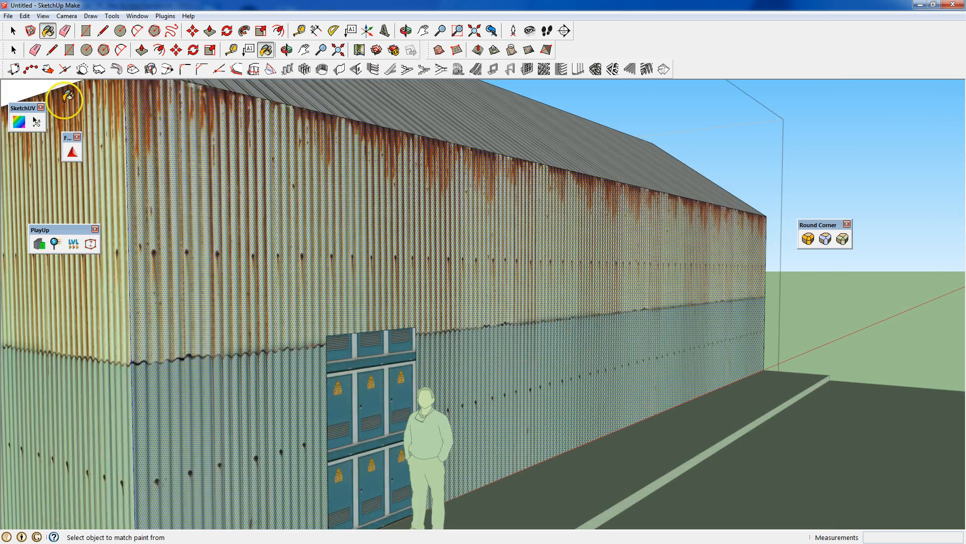
pyautogui.click(10, 34)
pyautogui.rightClick(351, 373)
pyautogui.moveTo(383, 336)
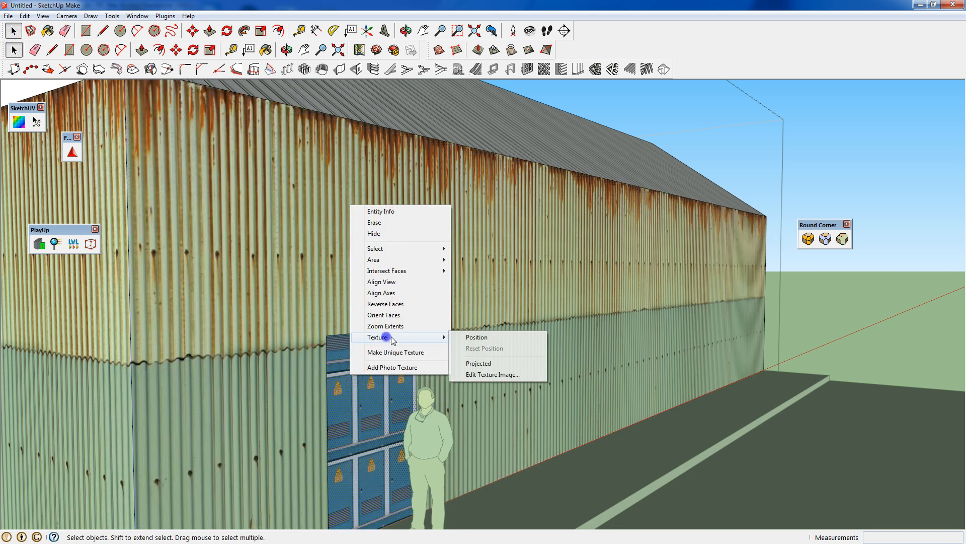
pyautogui.click(478, 338)
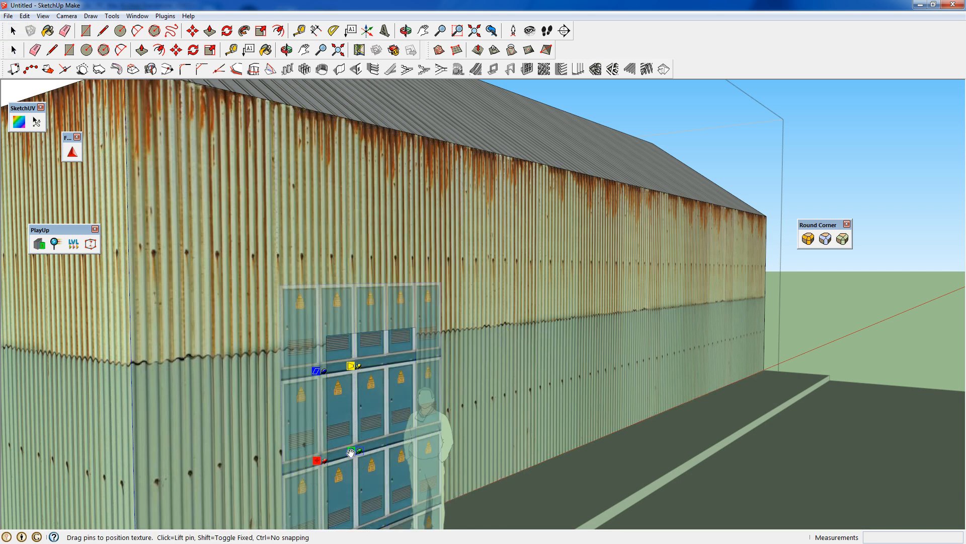
pyautogui.moveTo(351, 452); pyautogui.dragTo(401, 436)
pyautogui.click(318, 461)
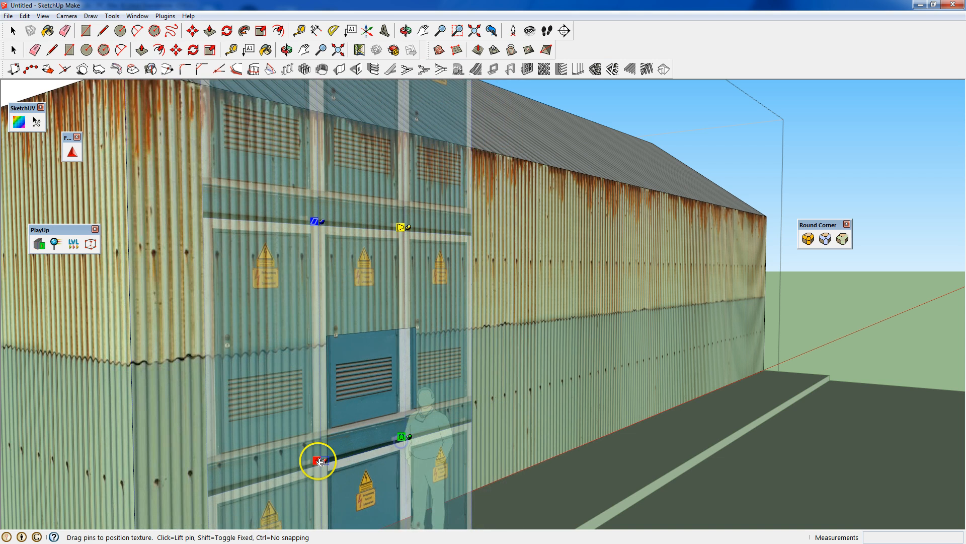
pyautogui.moveTo(335, 390); pyautogui.dragTo(334, 494)
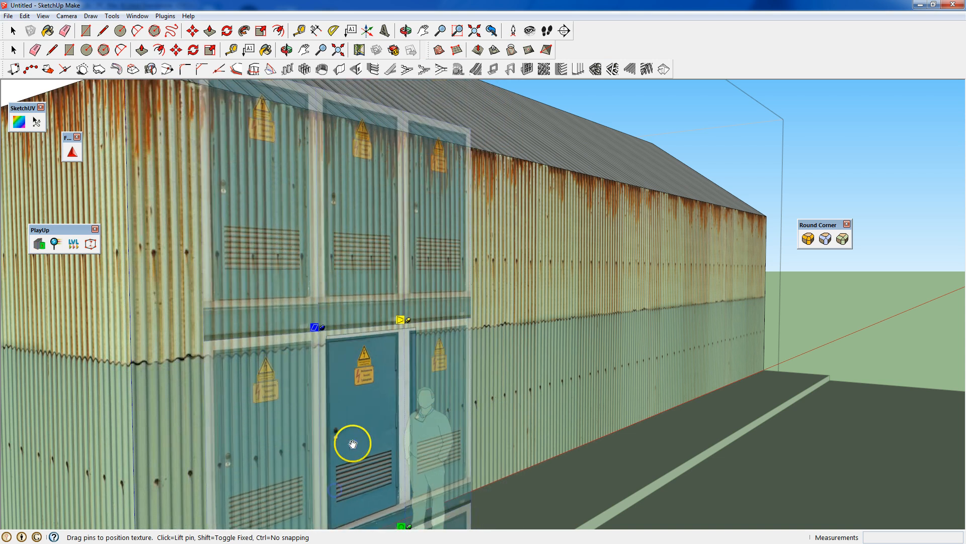
pyautogui.moveTo(352, 443); pyautogui.dragTo(367, 442)
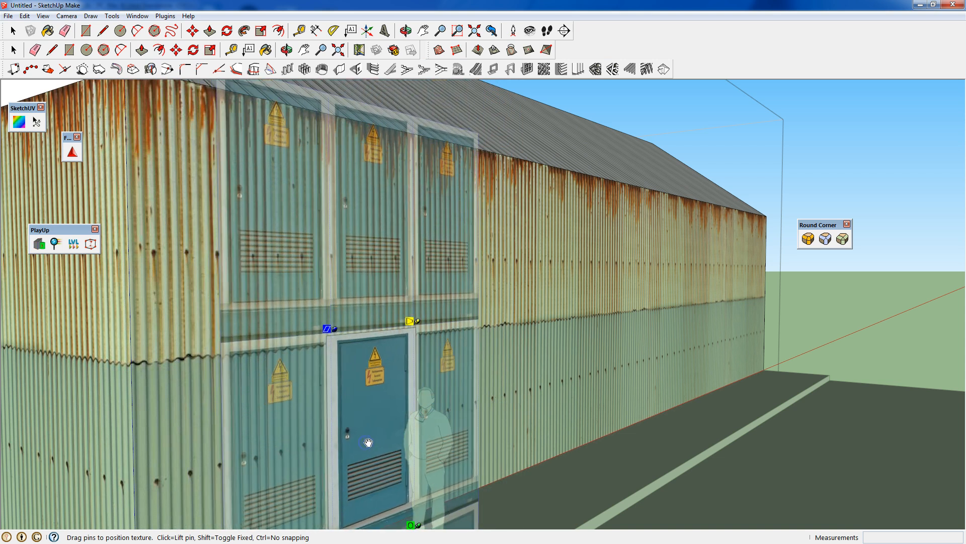
# Fine-tune the position and scale of the Door1 texture within the door face and apply the placement
pyautogui.scroll(-3, 367, 442)
pyautogui.keyDown('shift'); pyautogui.moveTo(361, 466); pyautogui.dragTo(367, 388, button='middle'); pyautogui.keyUp('shift')
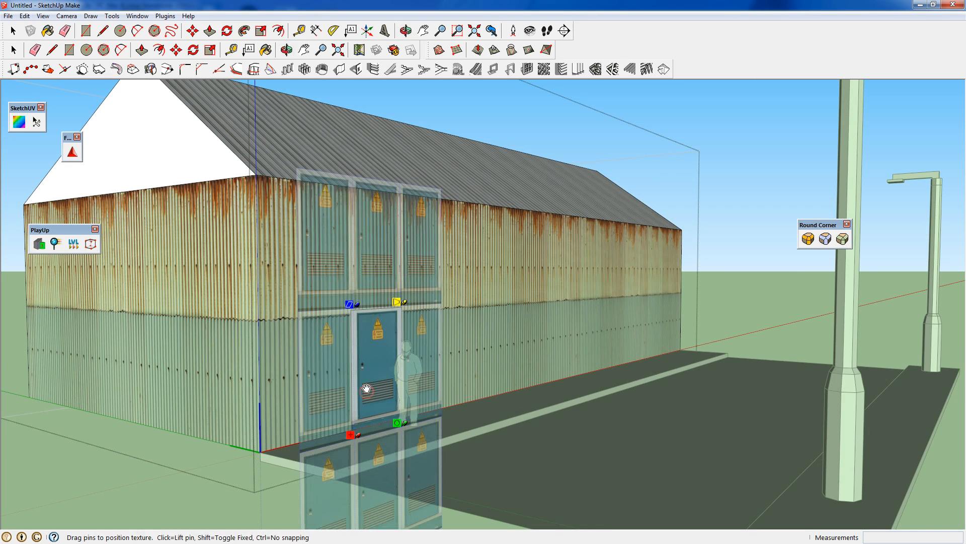
pyautogui.moveTo(368, 355); pyautogui.dragTo(362, 365)
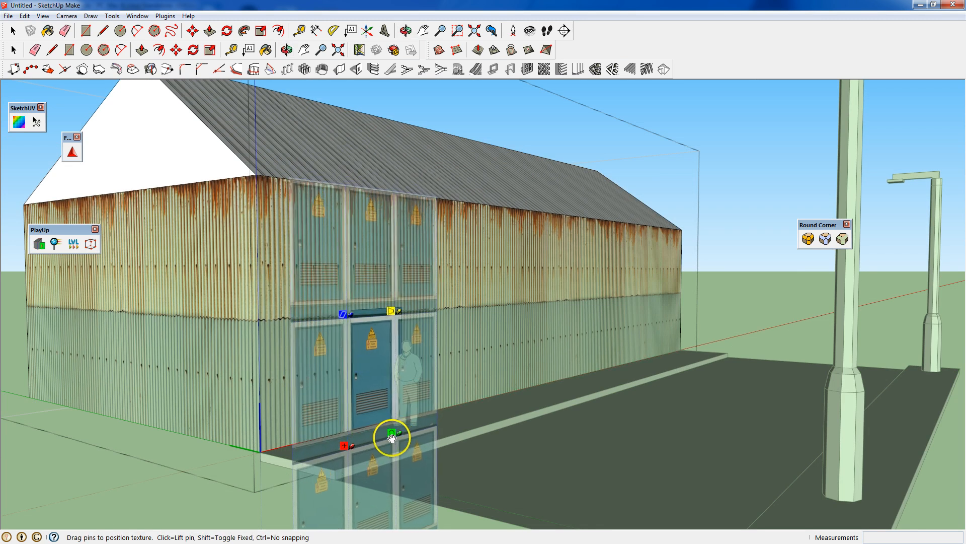
pyautogui.moveTo(391, 438); pyautogui.dragTo(394, 428)
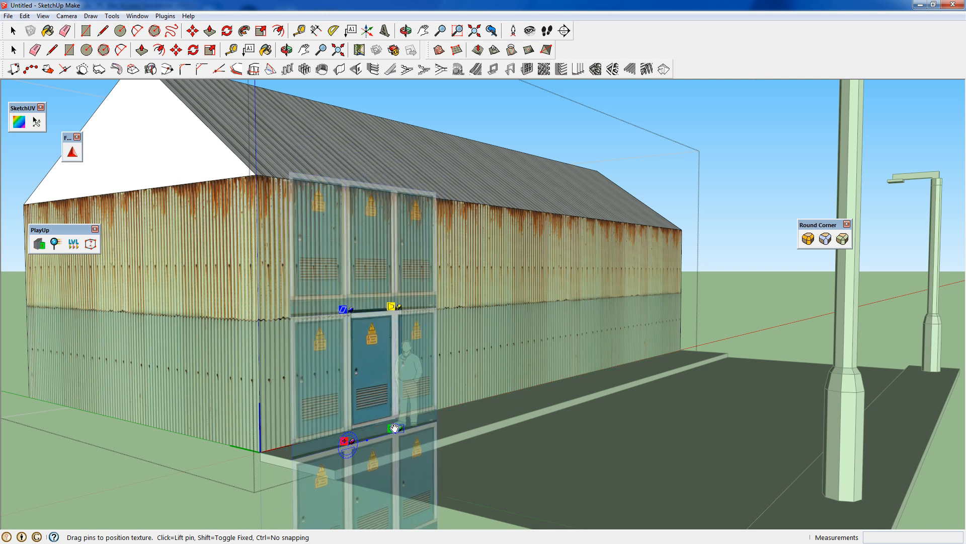
pyautogui.moveTo(370, 381); pyautogui.dragTo(374, 378)
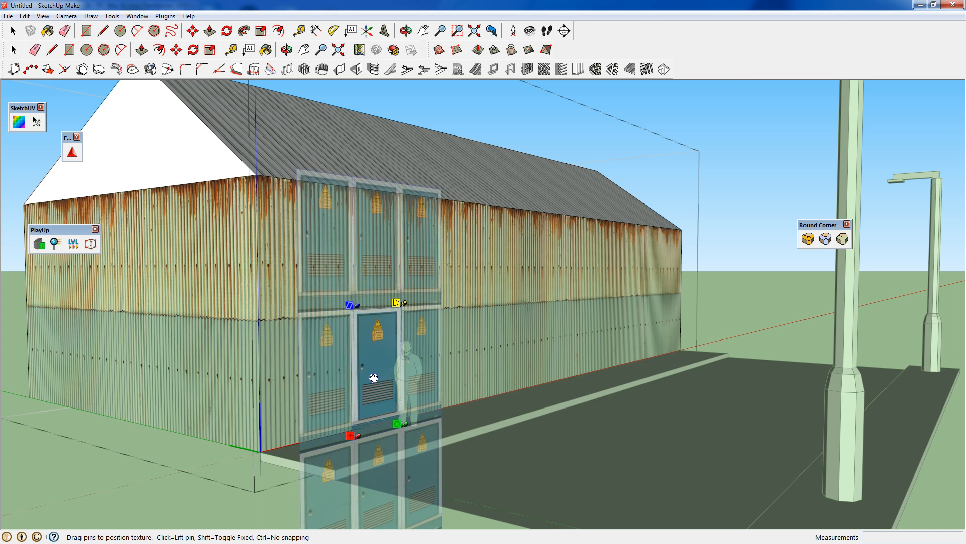
pyautogui.click(510, 447)
# Draw a rectangle about 2.14 m by 1.16 m on the door face, following the door panel inside its frame
pyautogui.scroll(5, 477, 345)
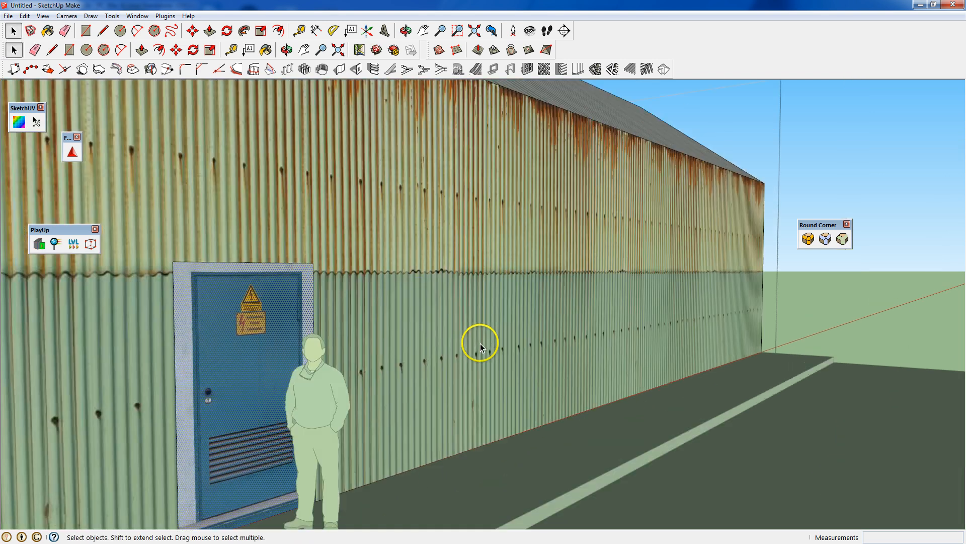
pyautogui.moveTo(360, 354); pyautogui.dragTo(136, 361, button='middle')
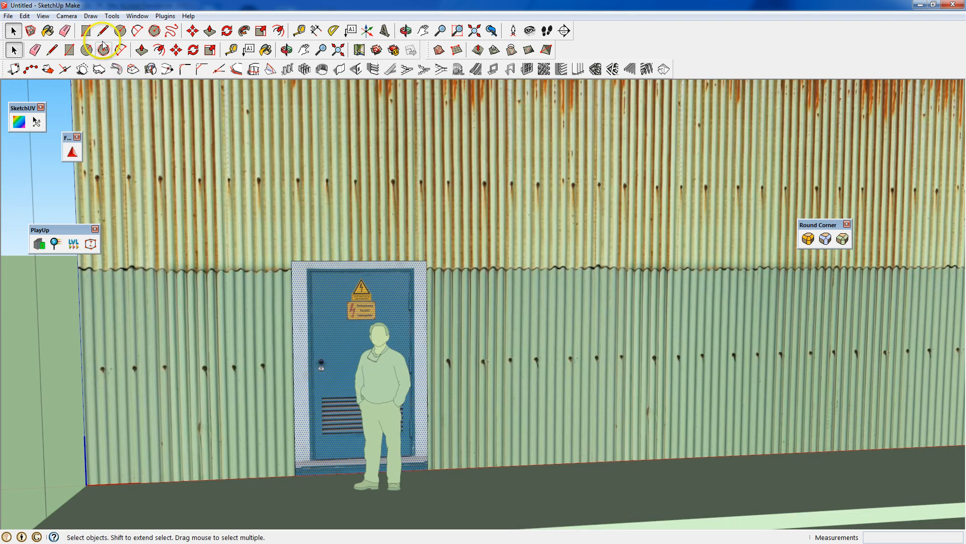
pyautogui.click(86, 30)
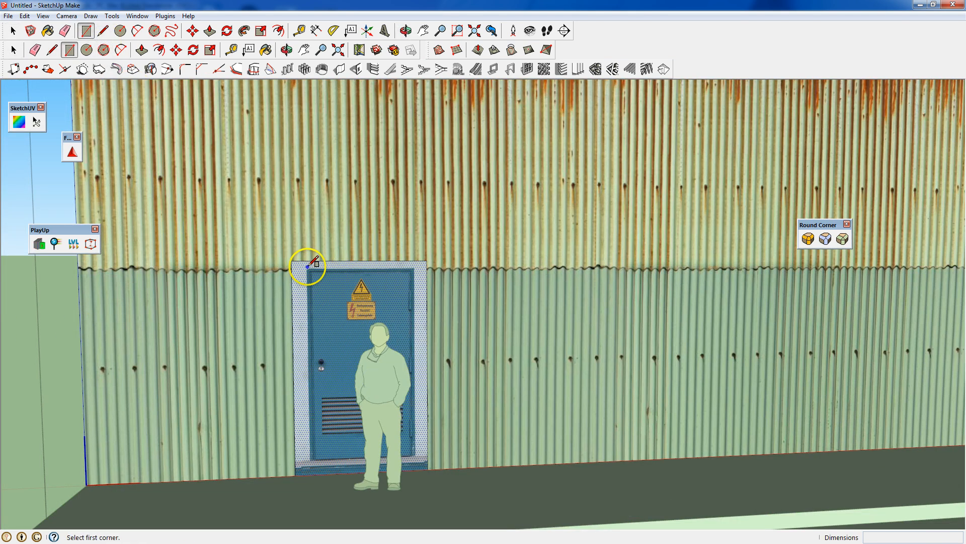
pyautogui.click(306, 267)
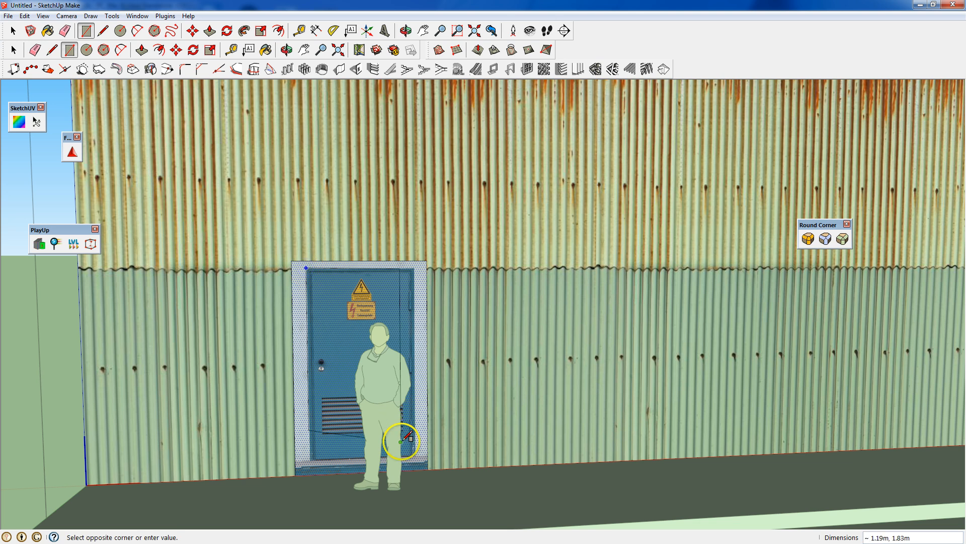
pyautogui.click(414, 456)
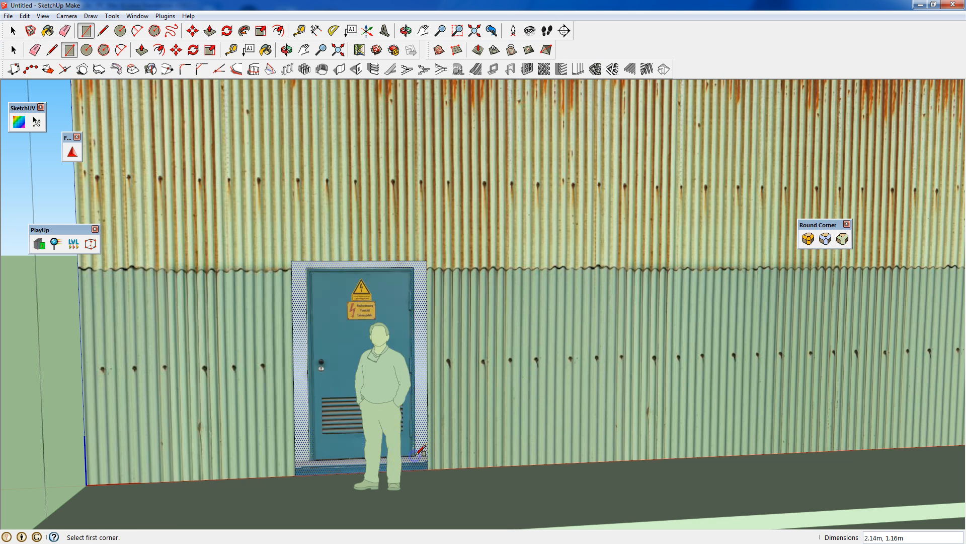
# Push/Pull the door frame face outward about 0.05 m from the wall
pyautogui.click(141, 50)
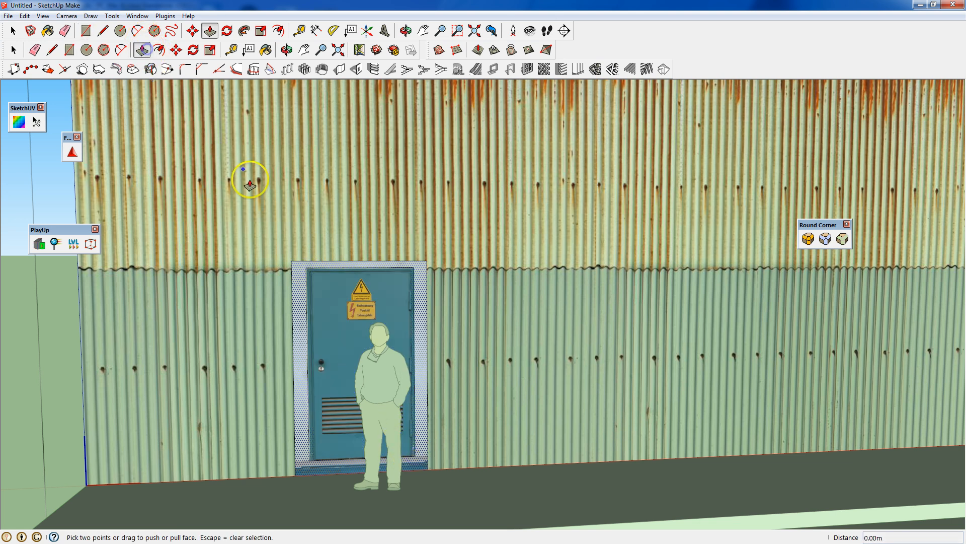
pyautogui.click(300, 300)
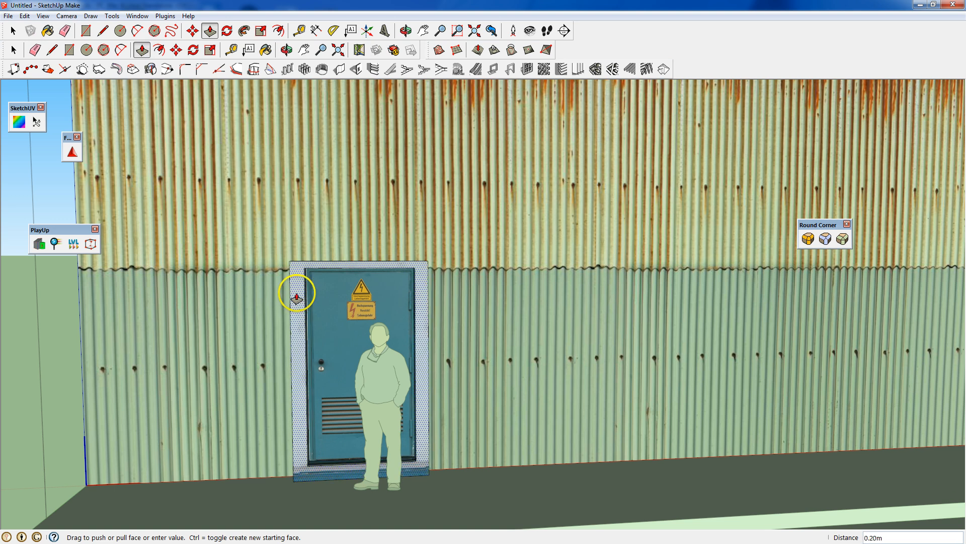
pyautogui.moveTo(297, 293); pyautogui.dragTo(524, 316, button='middle')
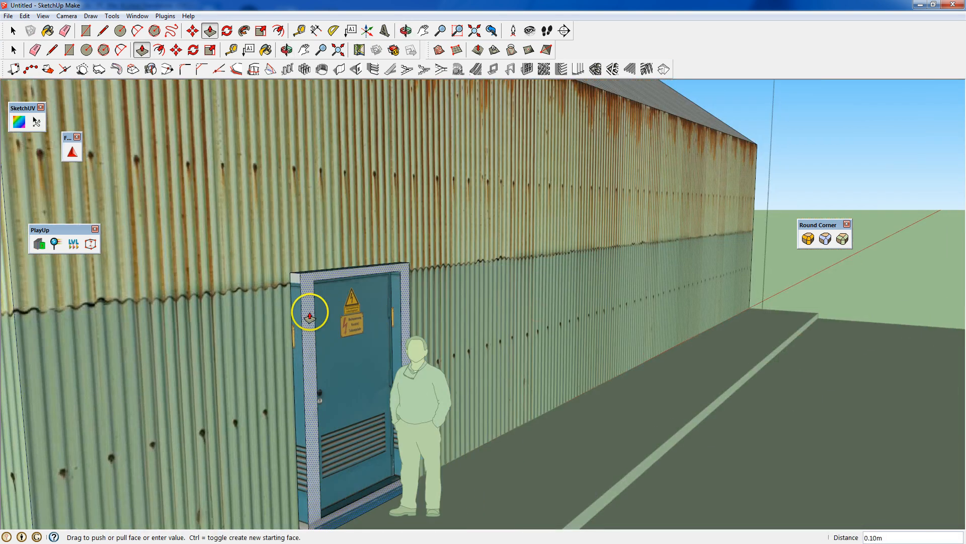
pyautogui.click(304, 317)
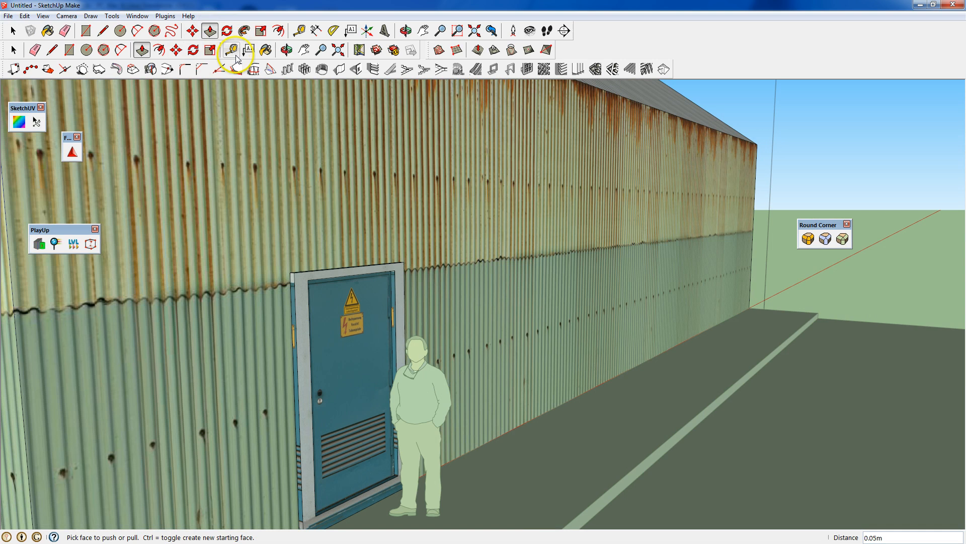
# Sample the Door1 material from the door frame's edge with the Paint Bucket and inspect the raised frame from both sides
pyautogui.click(266, 51)
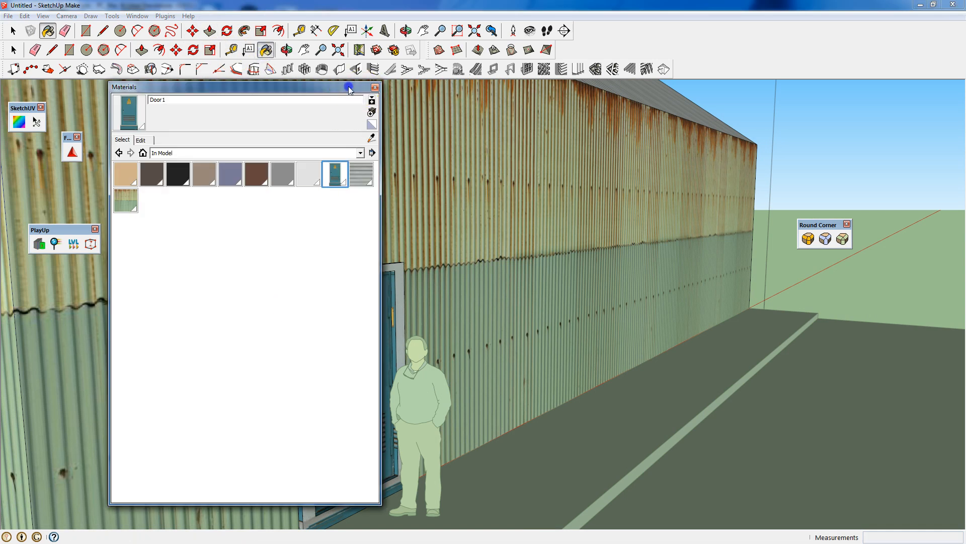
pyautogui.moveTo(350, 89); pyautogui.dragTo(195, 114)
pyautogui.press('alt')
pyautogui.keyDown('alt'); pyautogui.click(298, 301); pyautogui.keyUp('alt')
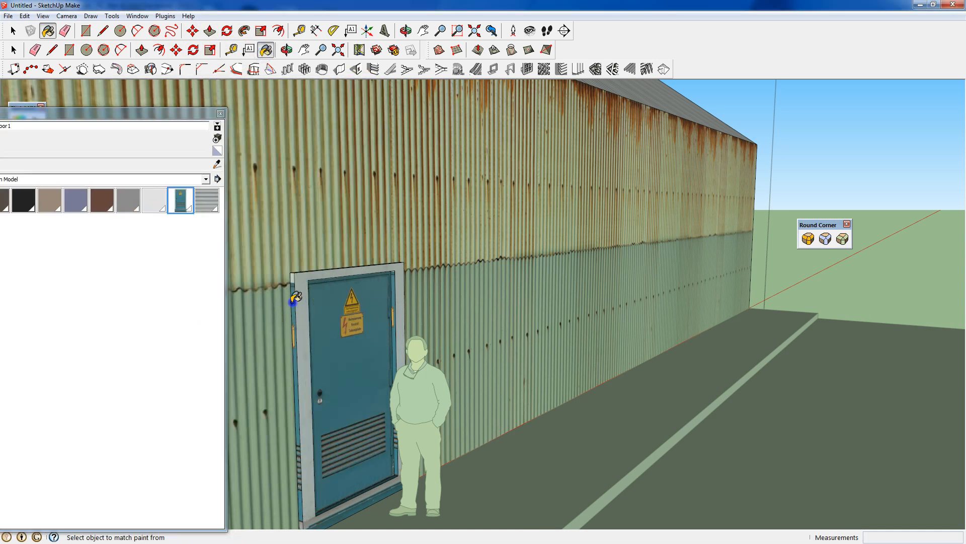
pyautogui.moveTo(444, 303); pyautogui.dragTo(196, 306, button='middle')
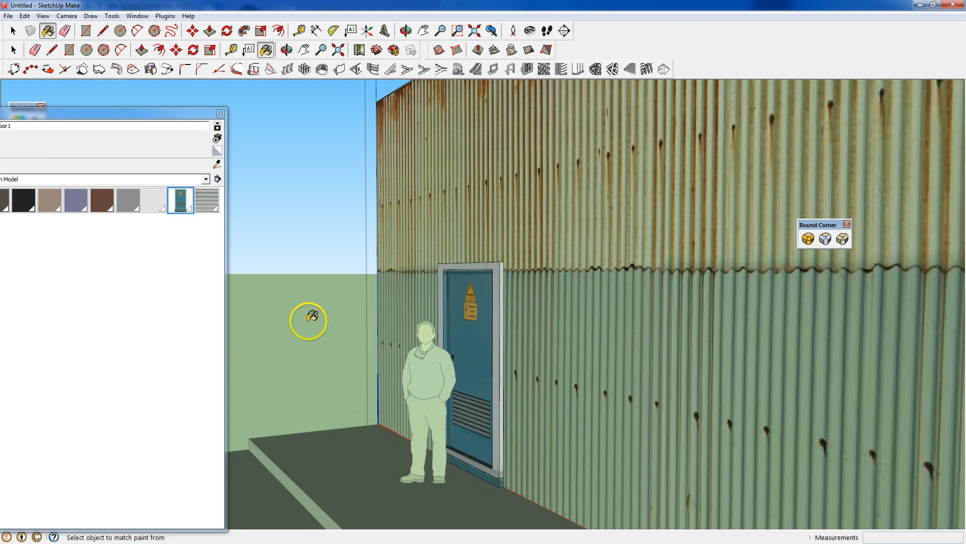
pyautogui.moveTo(310, 322)
pyautogui.mouseDown(button='middle')
pyautogui.moveTo(304, 334)
pyautogui.moveTo(744, 375)
pyautogui.mouseUp(button='middle')
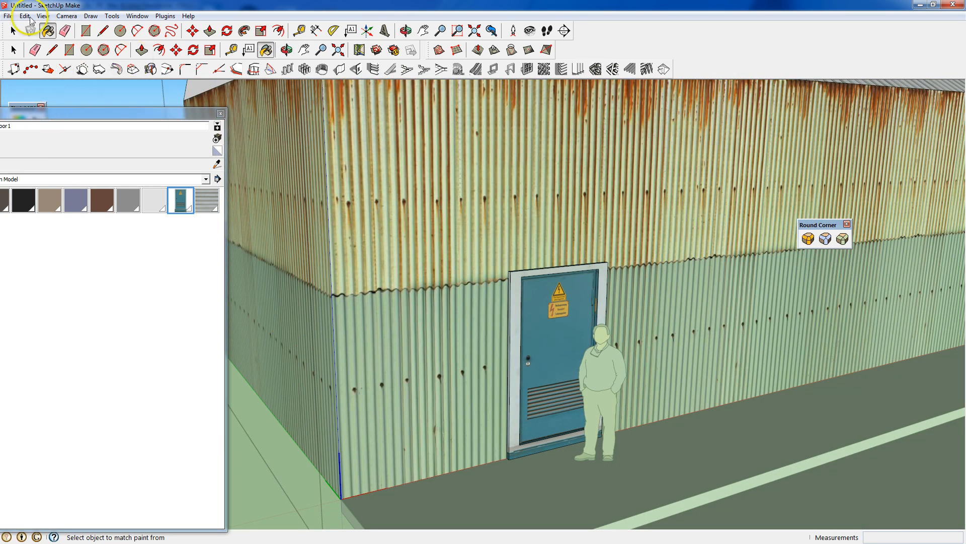
# Draw a rectangle about 0.10 m by 1.47 m over the sill strip along the foot of the door
pyautogui.click(85, 33)
pyautogui.scroll(6, 498, 446)
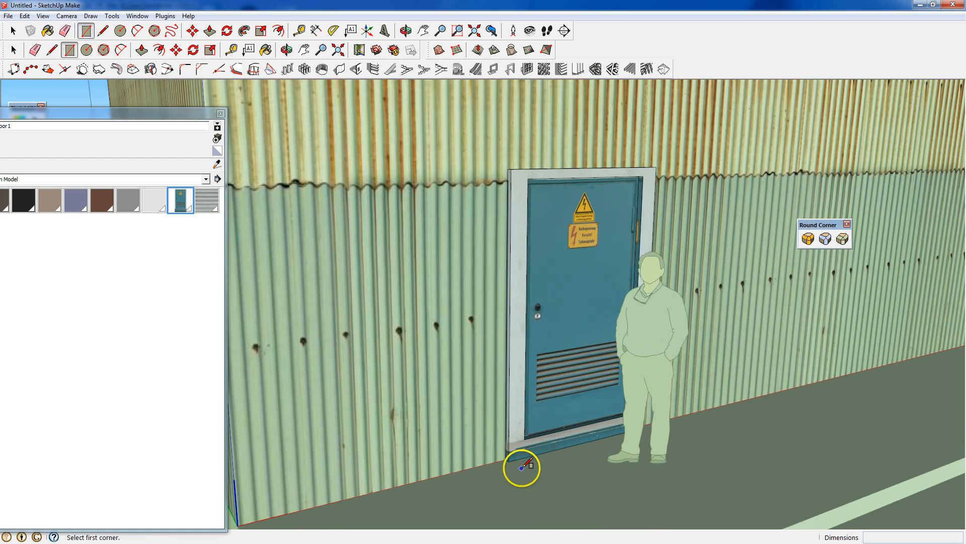
pyautogui.click(501, 440)
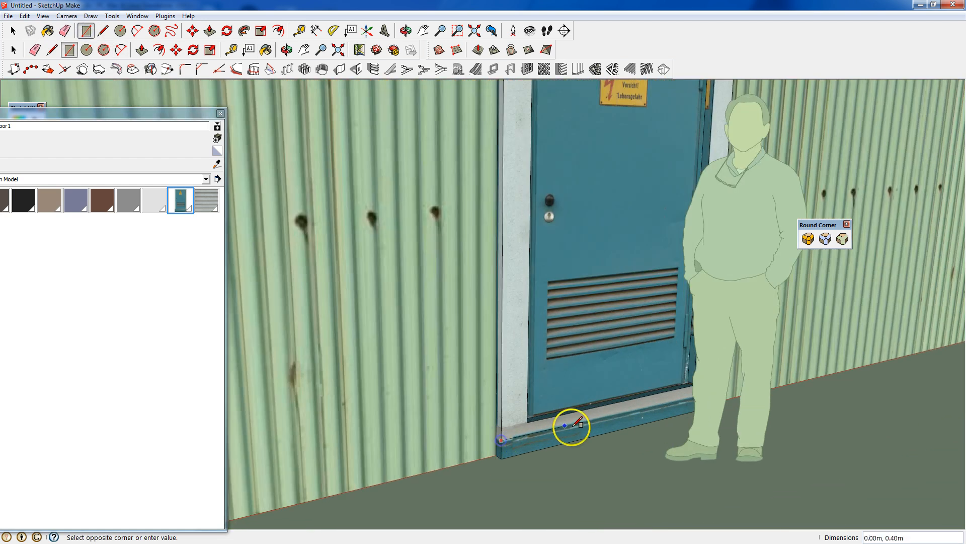
pyautogui.moveTo(745, 430); pyautogui.dragTo(477, 459, button='middle')
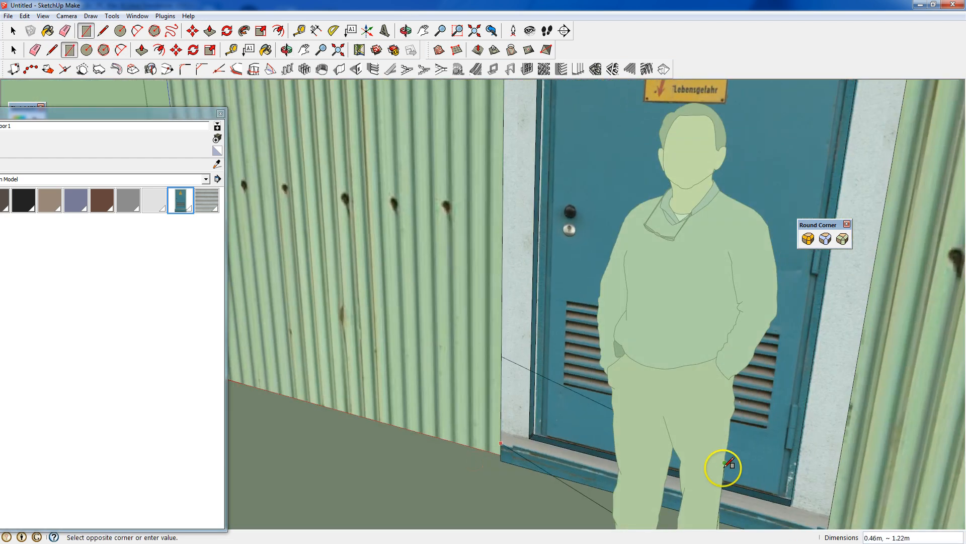
pyautogui.keyDown('shift'); pyautogui.moveTo(728, 468); pyautogui.dragTo(685, 364, button='middle'); pyautogui.keyUp('shift')
pyautogui.click(762, 438)
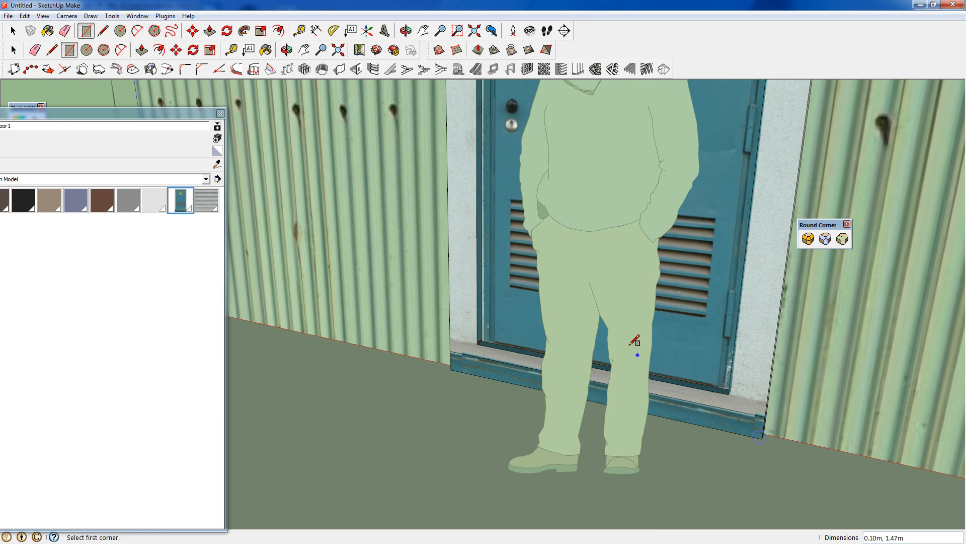
# Push/Pull the door sill rectangle outward about 0.11 m to form a raised step
pyautogui.press('p')
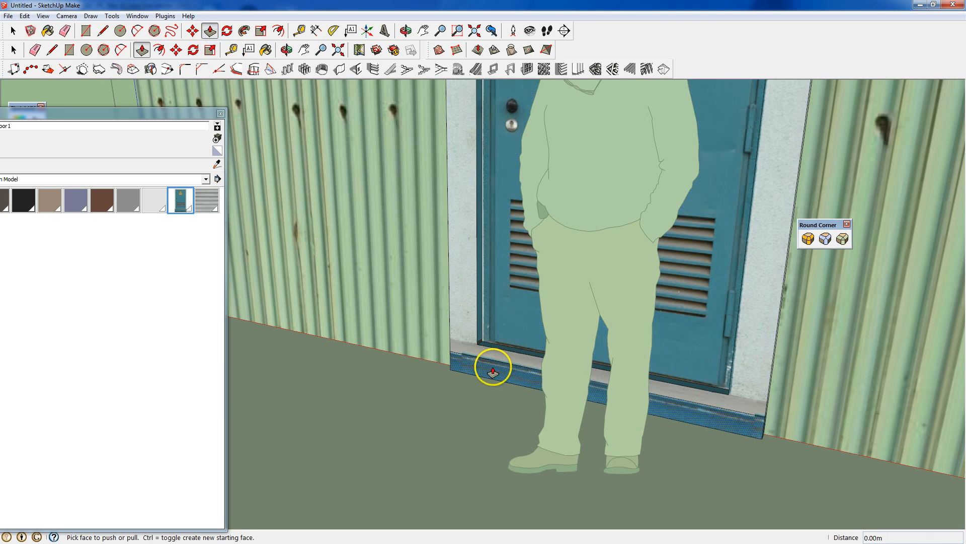
pyautogui.click(491, 372)
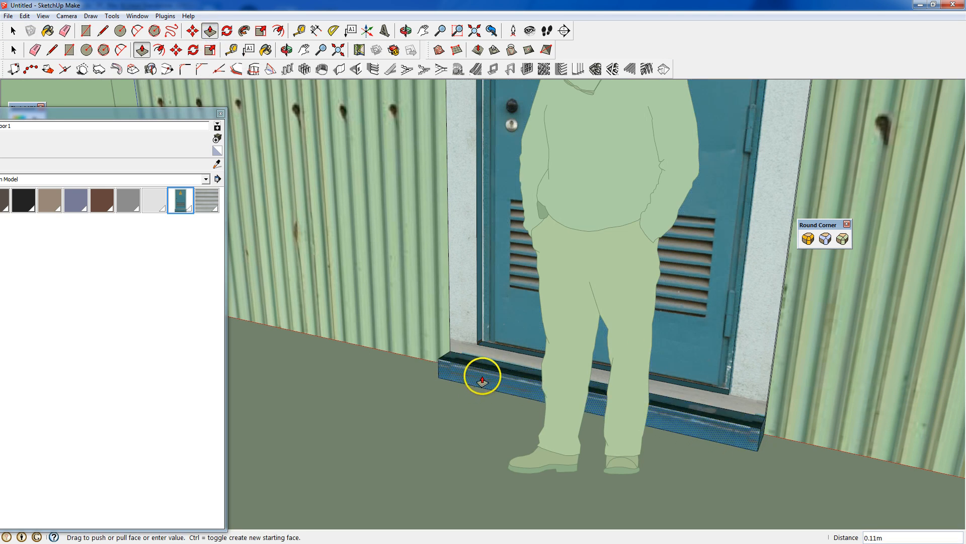
pyautogui.click(479, 377)
pyautogui.scroll(-5, 345, 342)
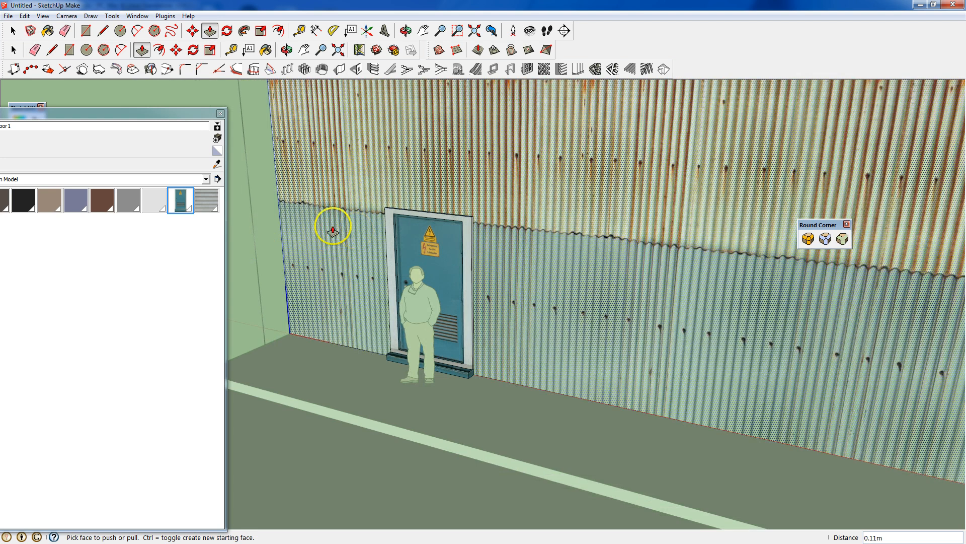
pyautogui.moveTo(330, 225); pyautogui.dragTo(572, 237, button='middle')
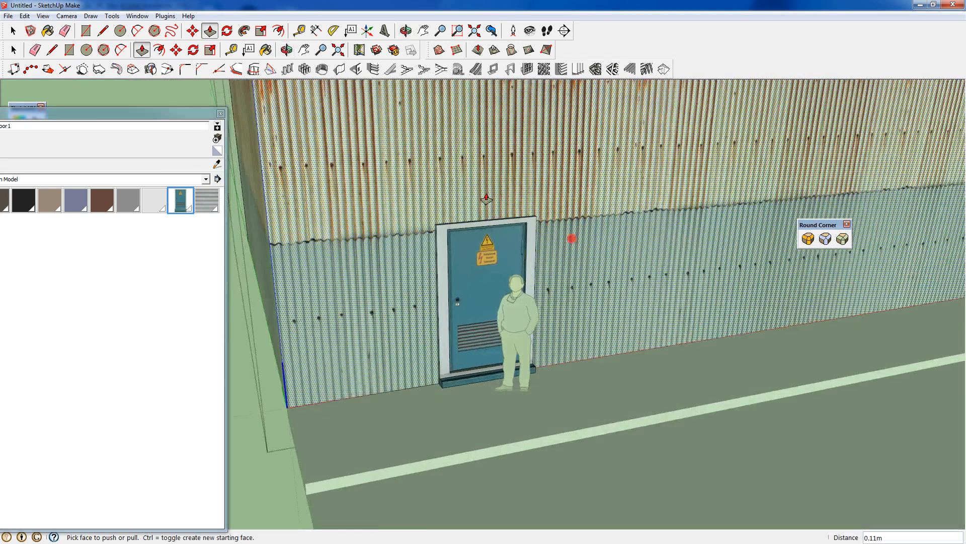
# Leave the building group and select the road face between the two pavements inside the ground group
pyautogui.moveTo(104, 118); pyautogui.dragTo(315, 128)
pyautogui.click(13, 30)
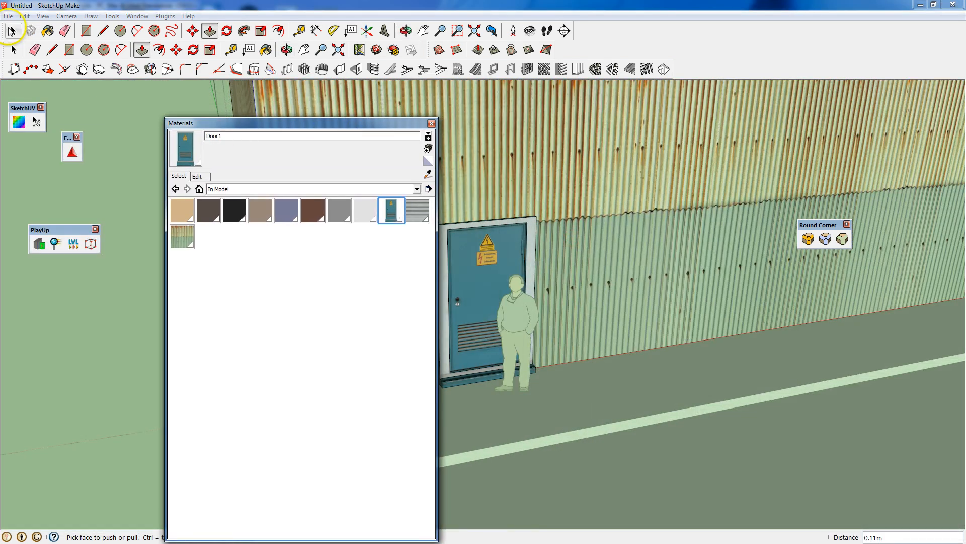
pyautogui.click(128, 142)
pyautogui.scroll(-5, 341, 138)
pyautogui.moveTo(341, 138); pyautogui.dragTo(309, 240, button='middle')
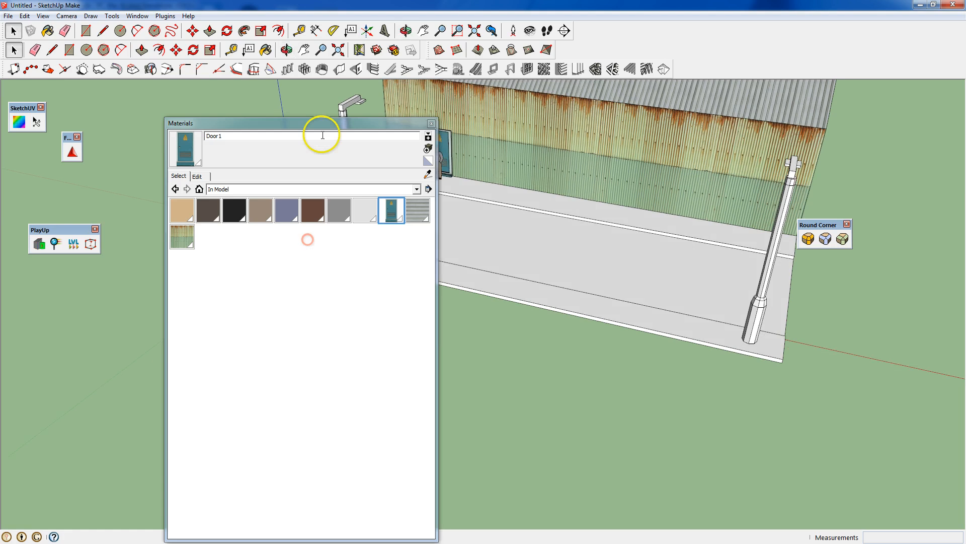
pyautogui.moveTo(323, 126); pyautogui.dragTo(82, 109)
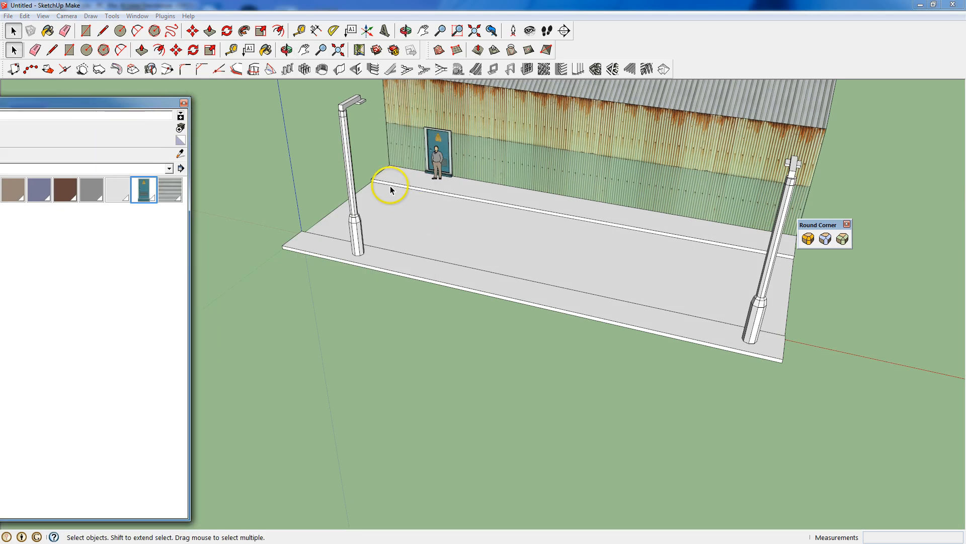
pyautogui.doubleClick(463, 222)
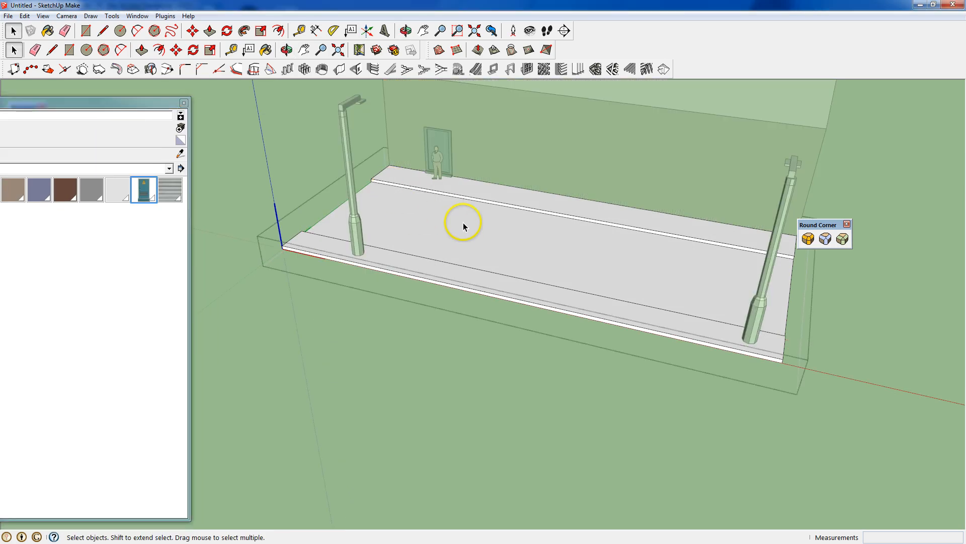
pyautogui.click(455, 232)
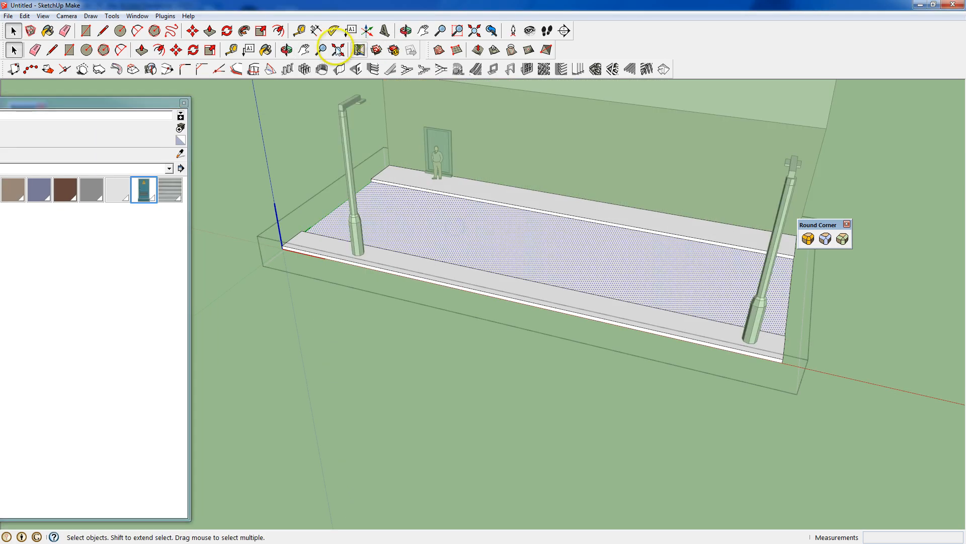
# Start a new material that uses Roads0086_33_S.jpg from the Downloads folder as its texture image
pyautogui.click(265, 49)
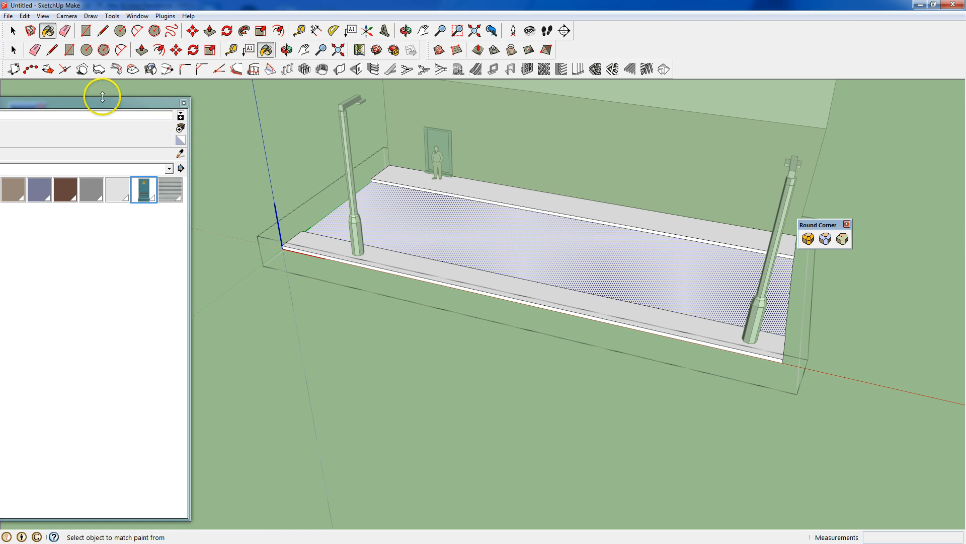
pyautogui.moveTo(101, 103); pyautogui.dragTo(294, 123)
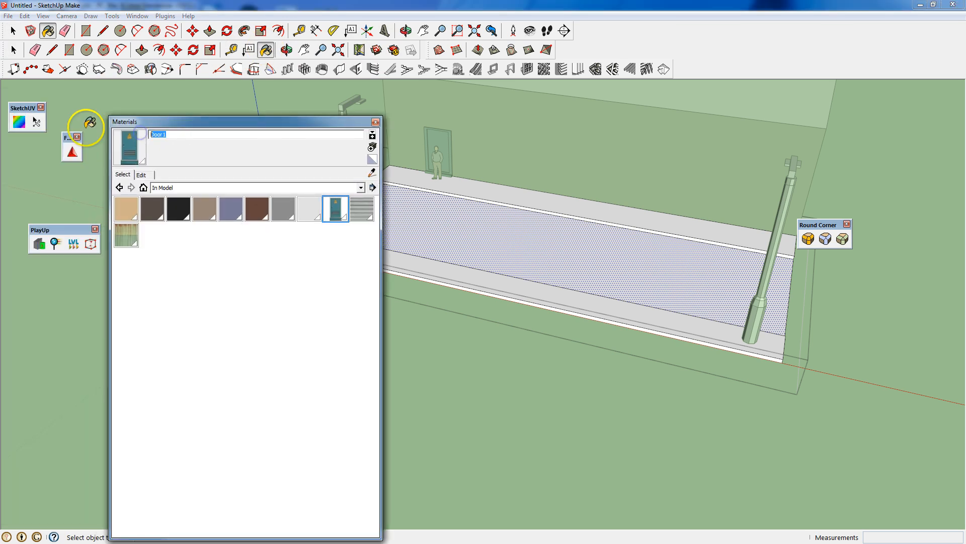
pyautogui.click(373, 147)
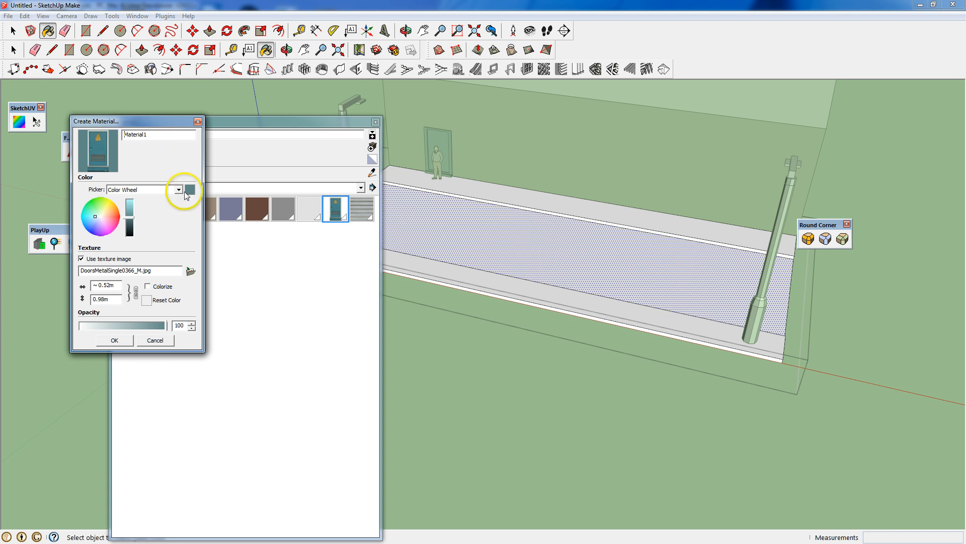
pyautogui.click(190, 271)
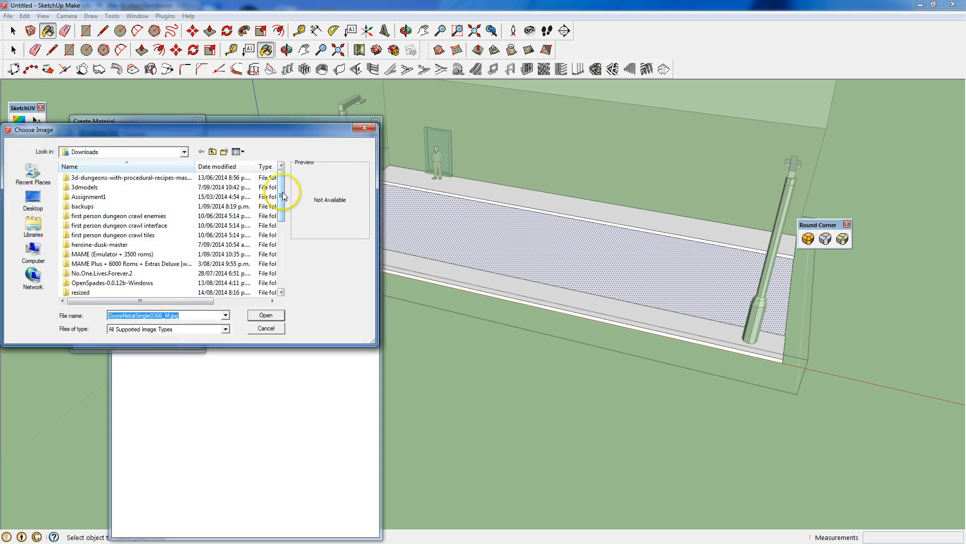
pyautogui.scroll(-5, 91, 251)
pyautogui.click(89, 283)
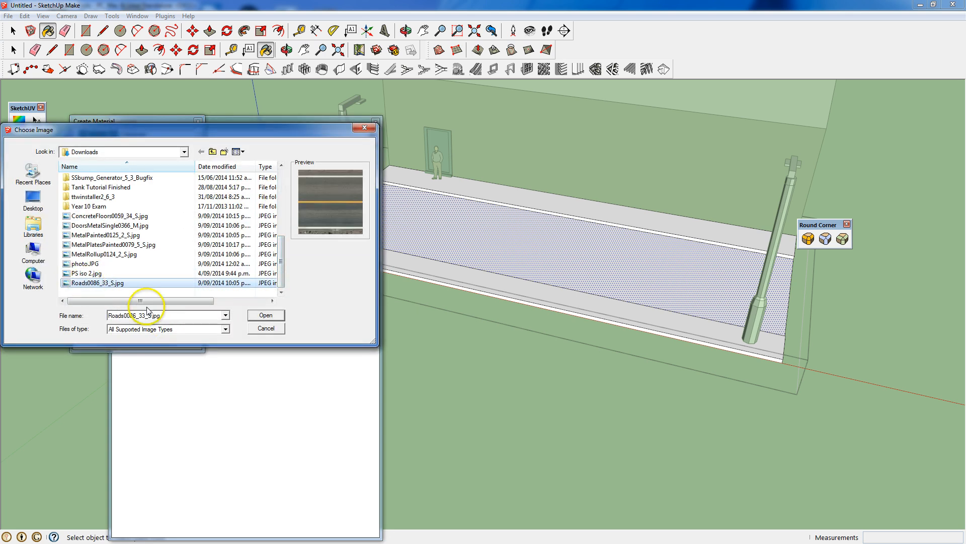
pyautogui.click(266, 315)
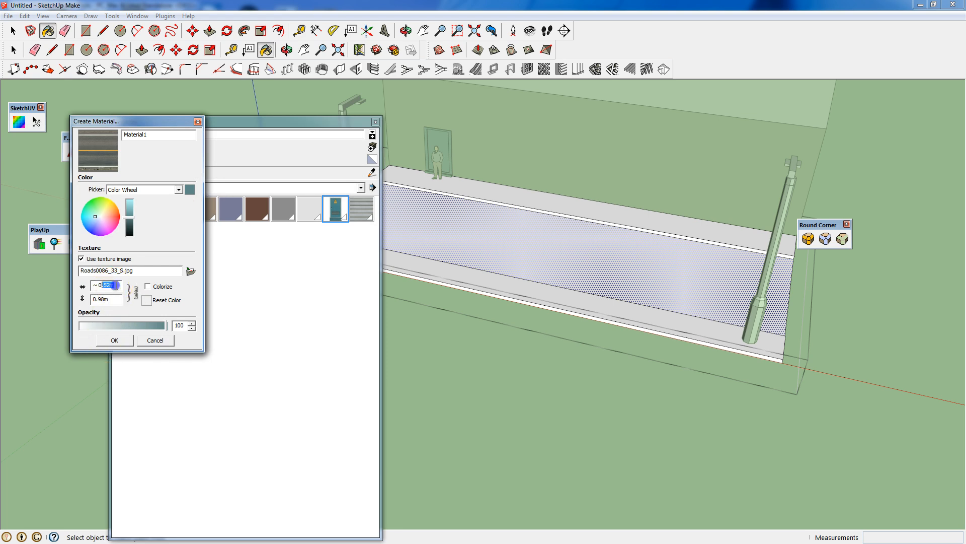
# Set the road texture's width to 2 m, create the material and paint the selected road face with it
pyautogui.write('2')
pyautogui.press('Tab')
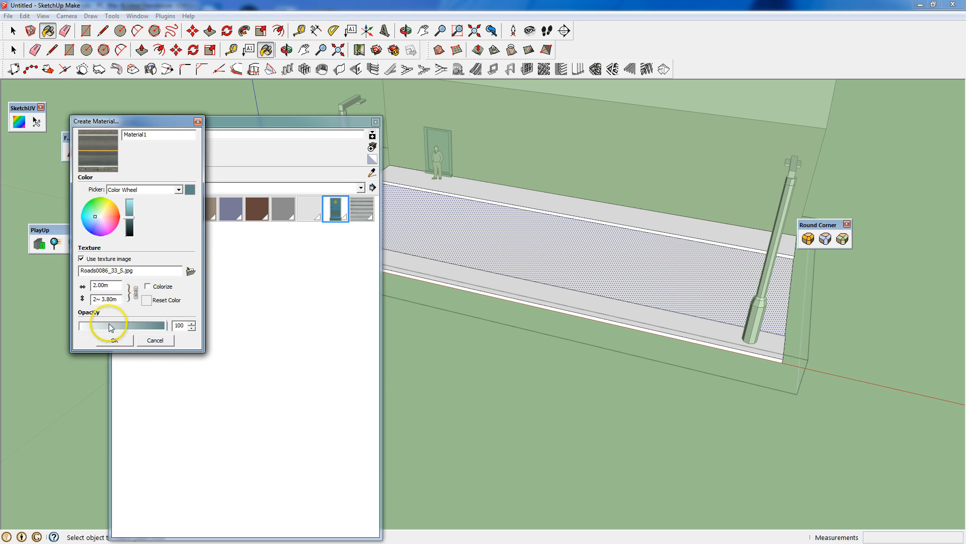
pyautogui.click(114, 340)
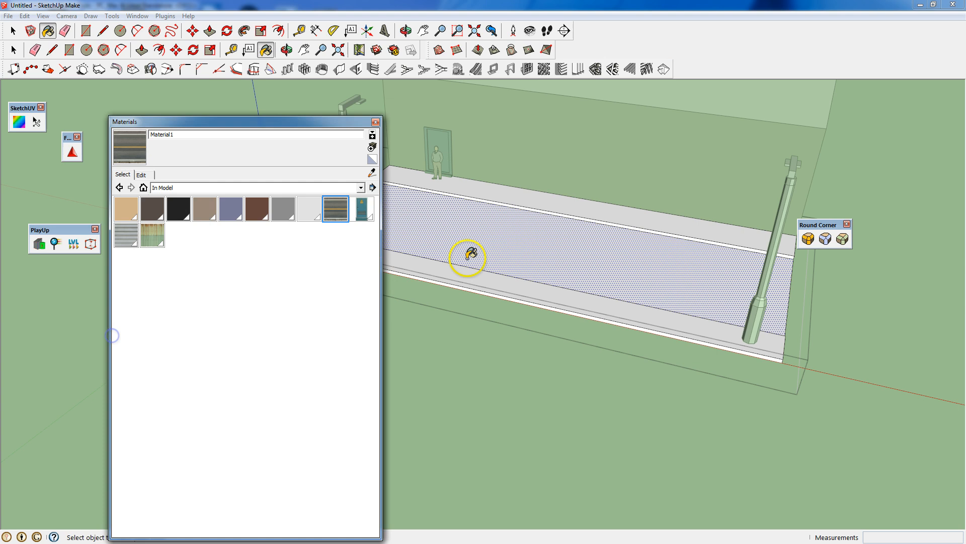
pyautogui.click(410, 210)
pyautogui.click(376, 122)
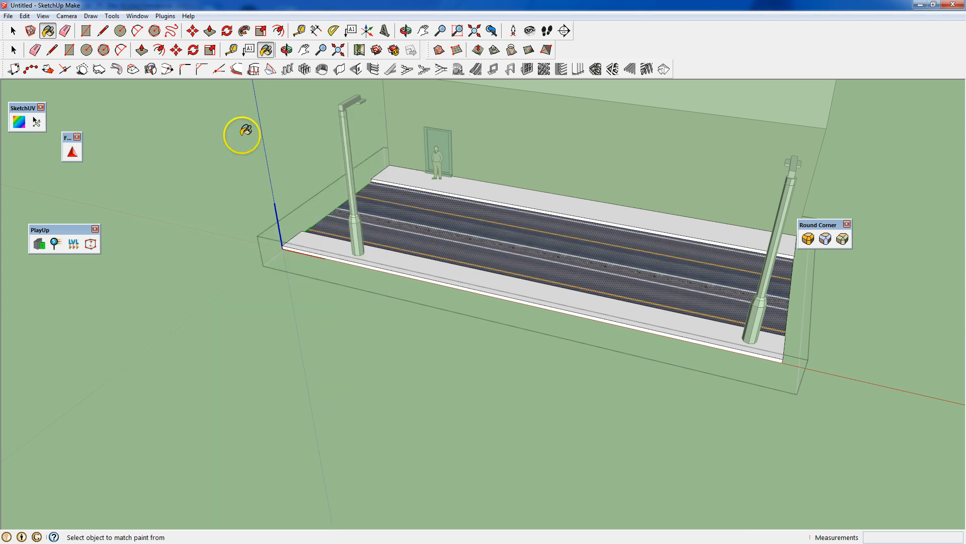
pyautogui.click(18, 31)
pyautogui.rightClick(371, 199)
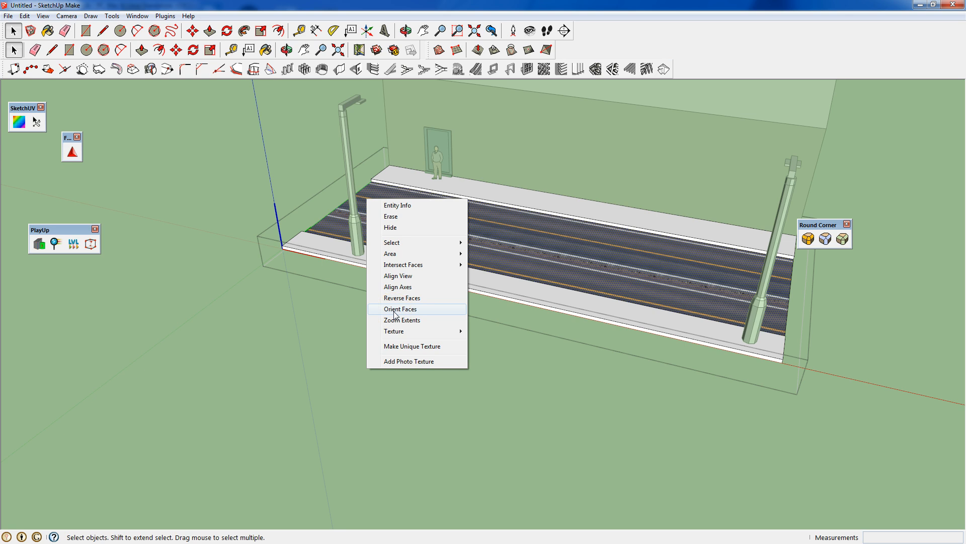
pyautogui.click(399, 310)
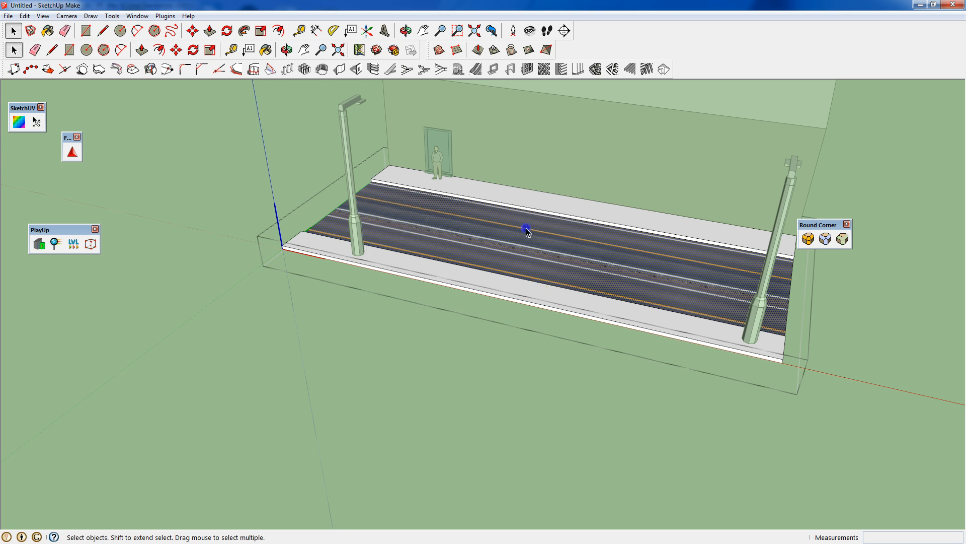
# Switch to the browser, search CGTextures for "road" and look through the road textures and the open texture pages
pyautogui.hotkey('alt', 'Tab')
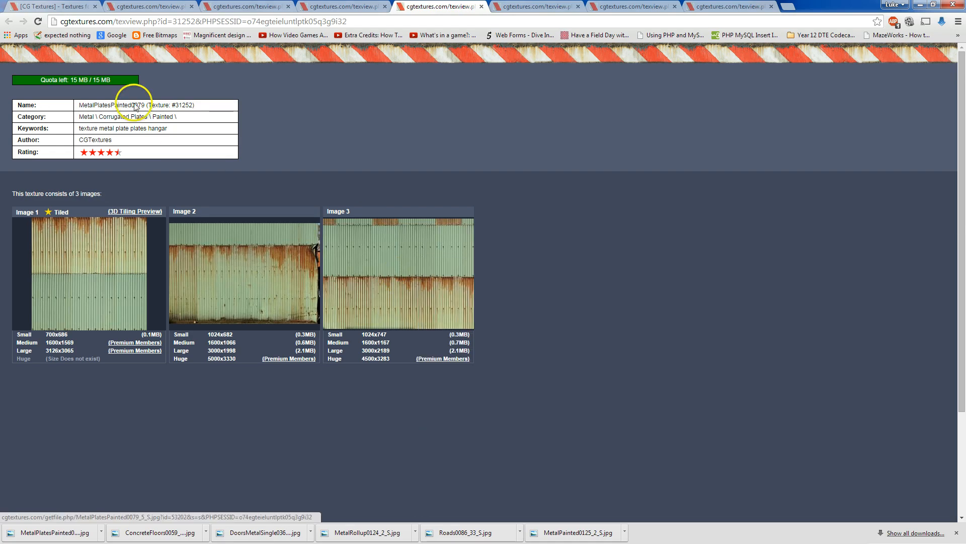
pyautogui.click(70, 6)
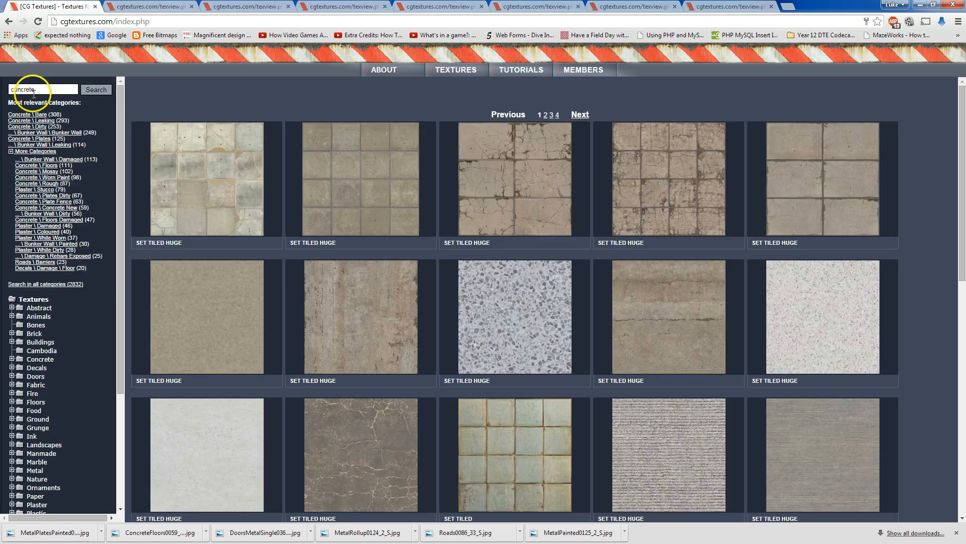
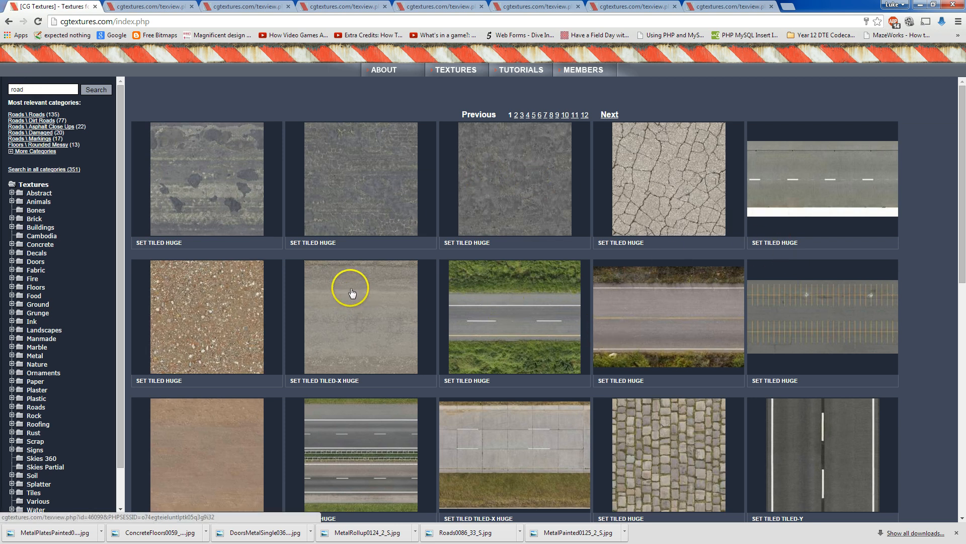
pyautogui.scroll(-8, 363, 188)
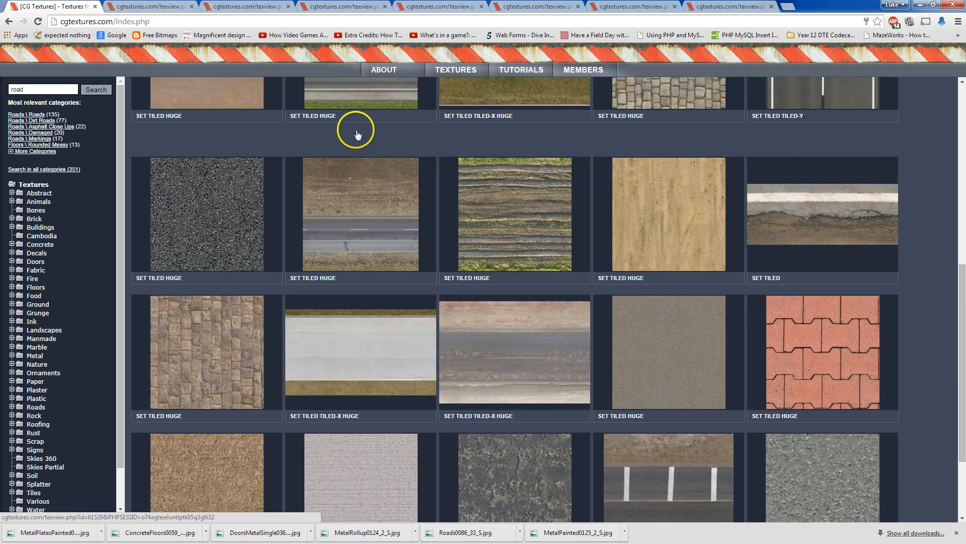
pyautogui.click(680, 7)
pyautogui.hotkey('ctrl', 'shift', 'Tab')
pyautogui.hotkey('ctrl', 'shift', 'Tab')
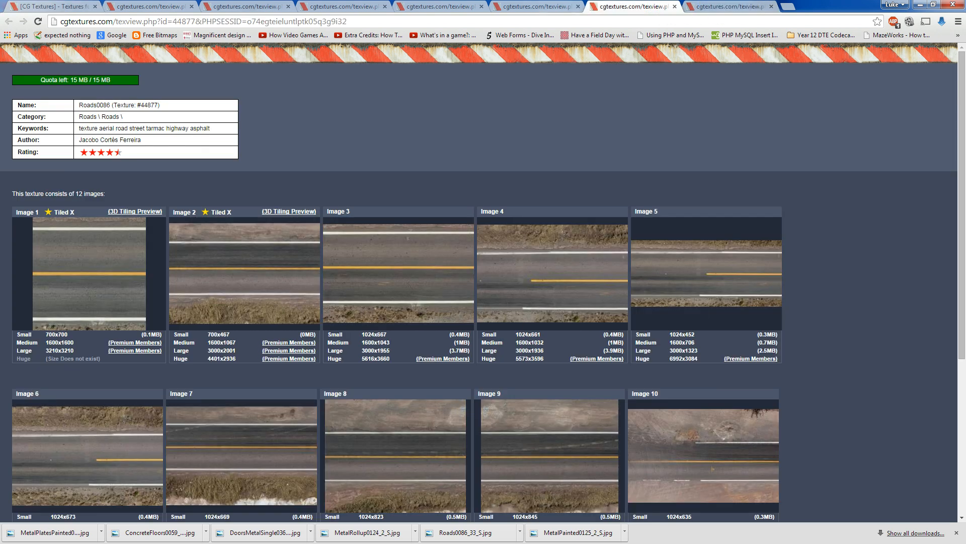
# Switch back to SketchUp and leave the ground group
pyautogui.hotkey('alt', 'Tab')
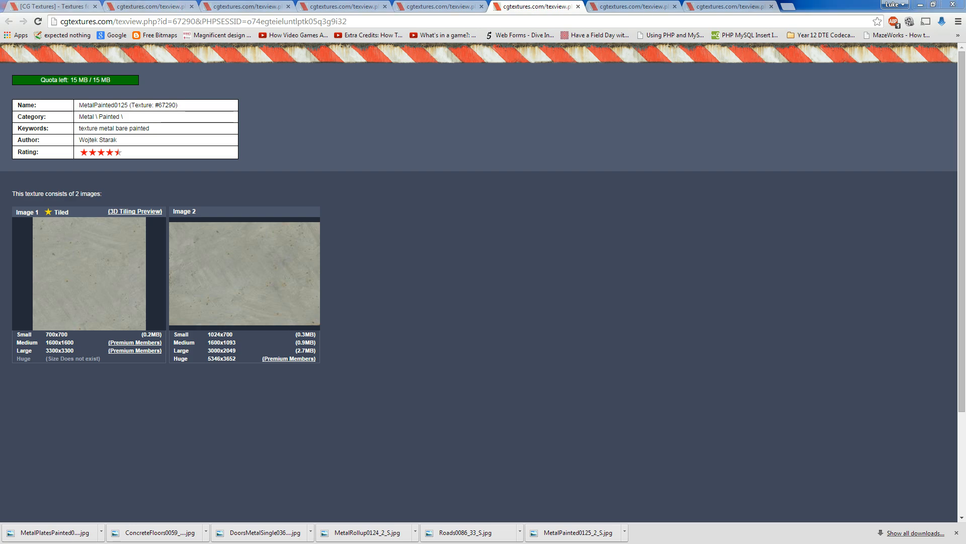
pyautogui.moveTo(517, 217); pyautogui.dragTo(203, 199, button='middle')
pyautogui.click(166, 217)
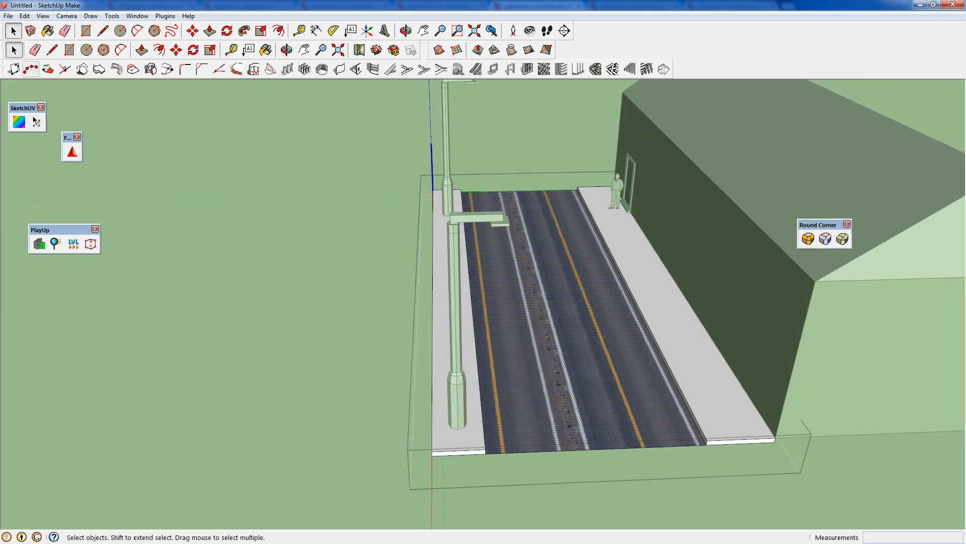
pyautogui.click(260, 207)
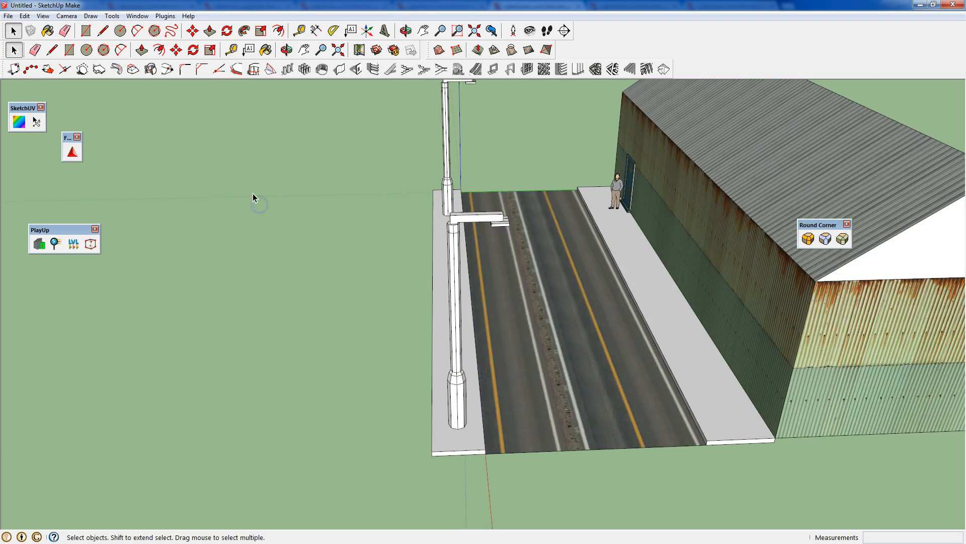
# Scale the ground group along the green axis, widening the road and pavements away from the building
pyautogui.click(439, 246)
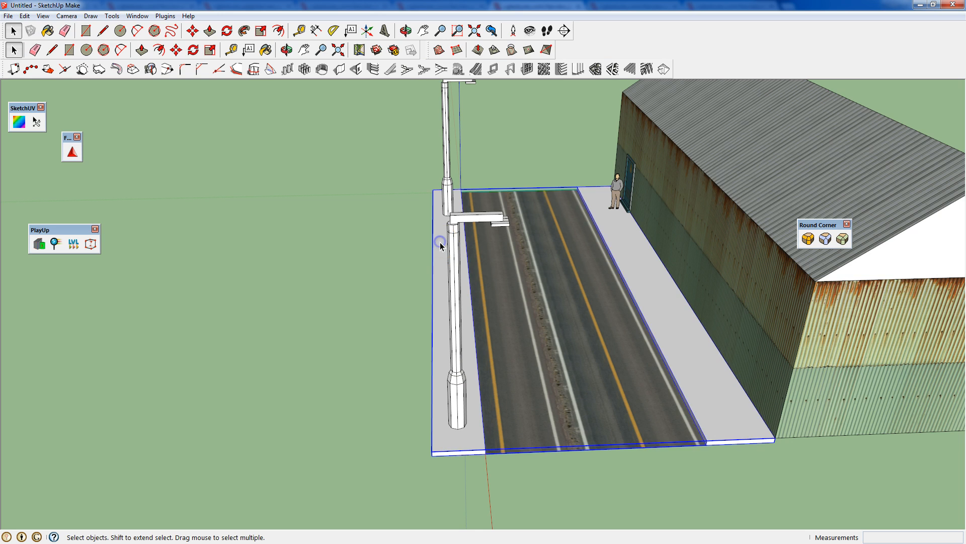
pyautogui.click(260, 31)
pyautogui.moveTo(418, 278); pyautogui.dragTo(420, 287, button='middle')
pyautogui.scroll(8, 432, 282)
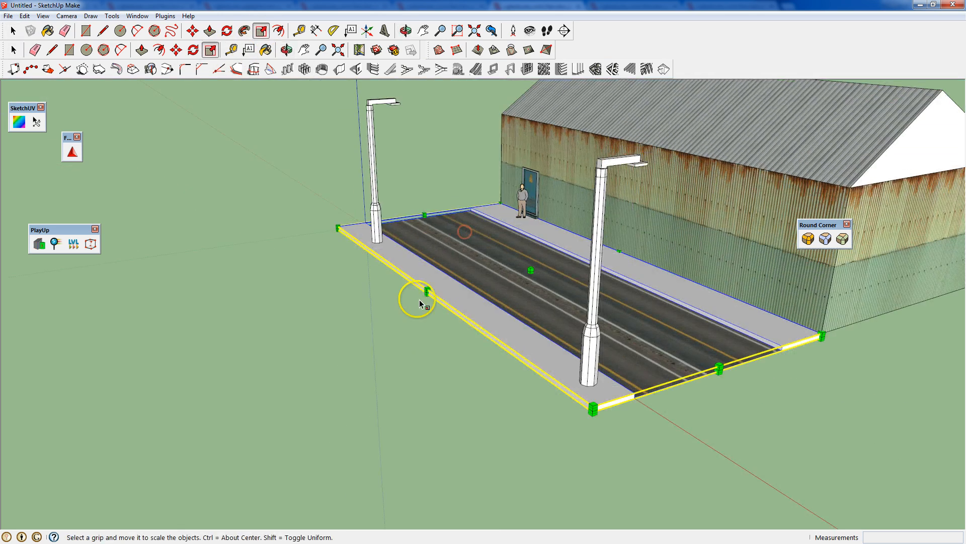
pyautogui.moveTo(446, 249); pyautogui.dragTo(171, 291)
pyautogui.scroll(-2, 199, 298)
pyautogui.scroll(-6, 226, 285)
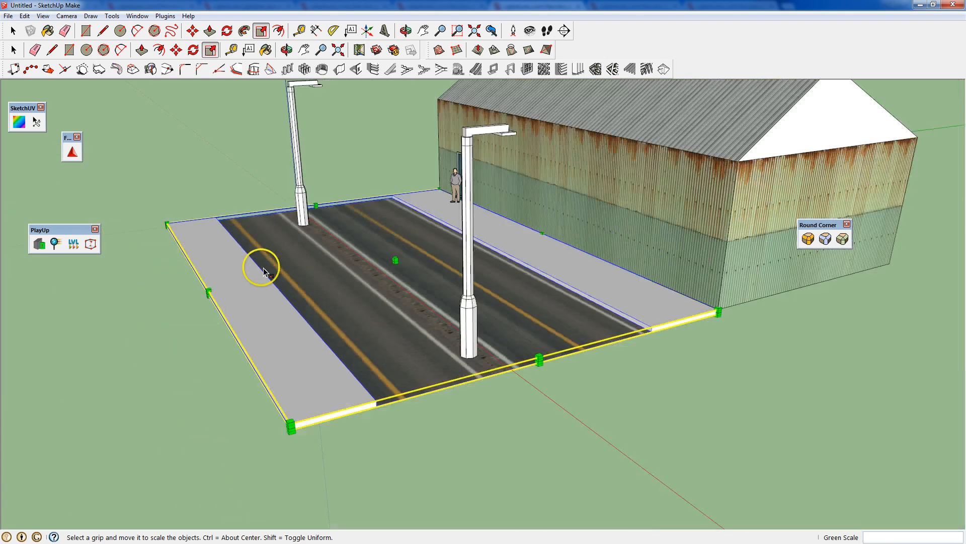
# Move both street lamps about 4.4 m from the road onto the pavement opposite the building
pyautogui.click(13, 31)
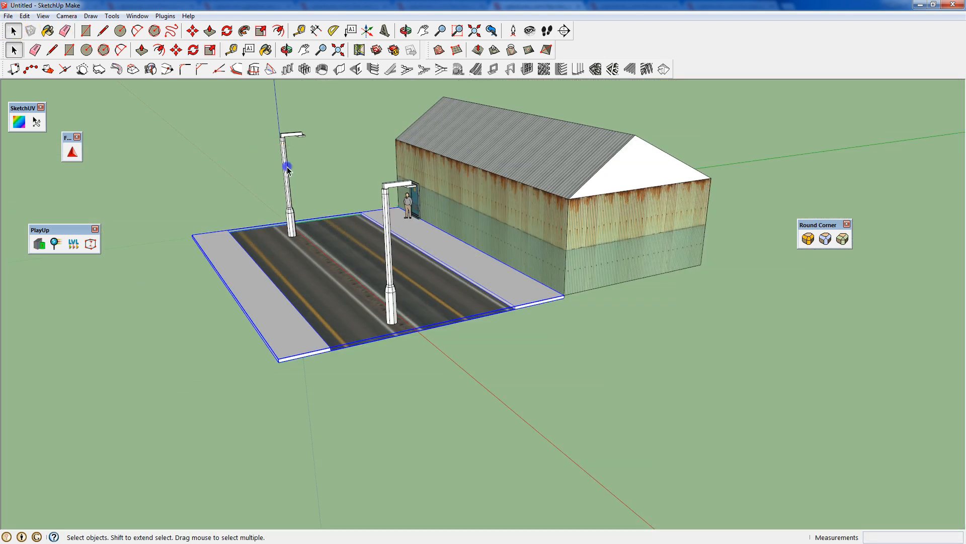
pyautogui.click(287, 169)
pyautogui.keyDown('shift'); pyautogui.click(387, 222); pyautogui.keyUp('shift')
pyautogui.click(193, 31)
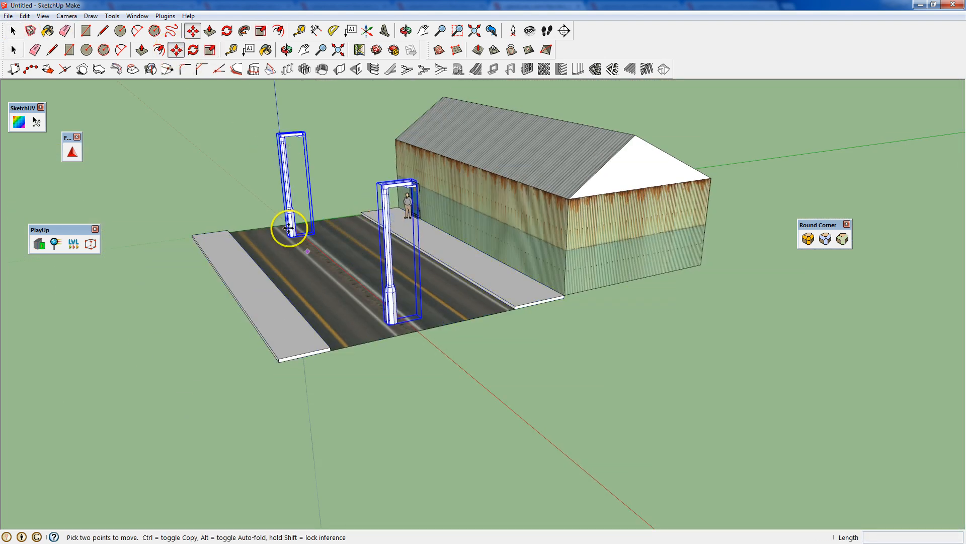
pyautogui.click(397, 320)
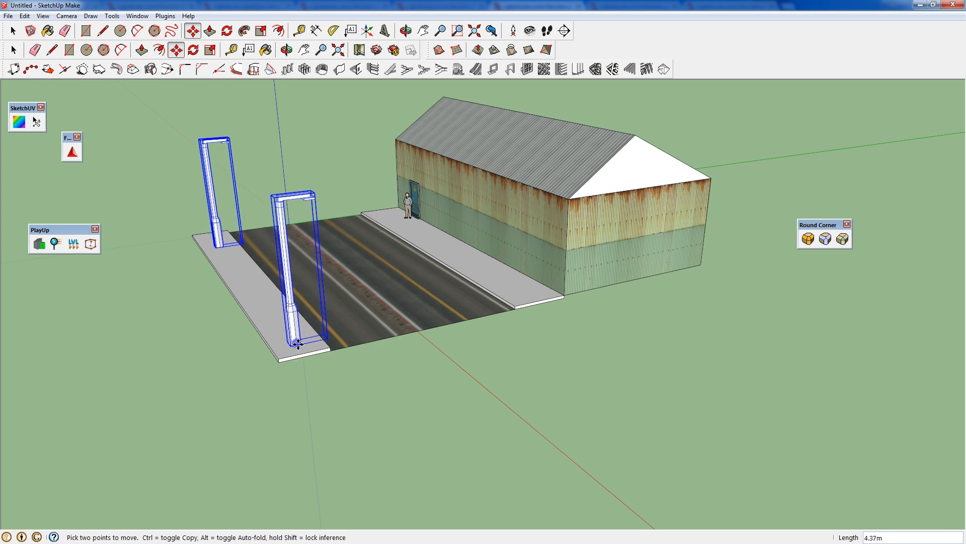
pyautogui.press('space')
pyautogui.click(267, 132)
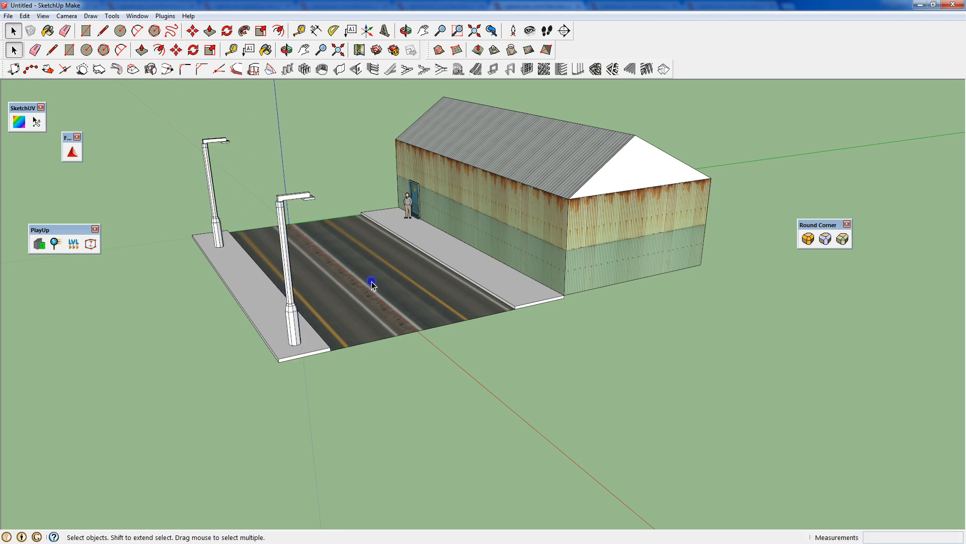
# Reposition and scale the road face's texture inside the ground group so a single yellow line runs down the middle with white lines along the kerbs
pyautogui.rightClick(362, 272)
pyautogui.press('Escape')
pyautogui.doubleClick(341, 259)
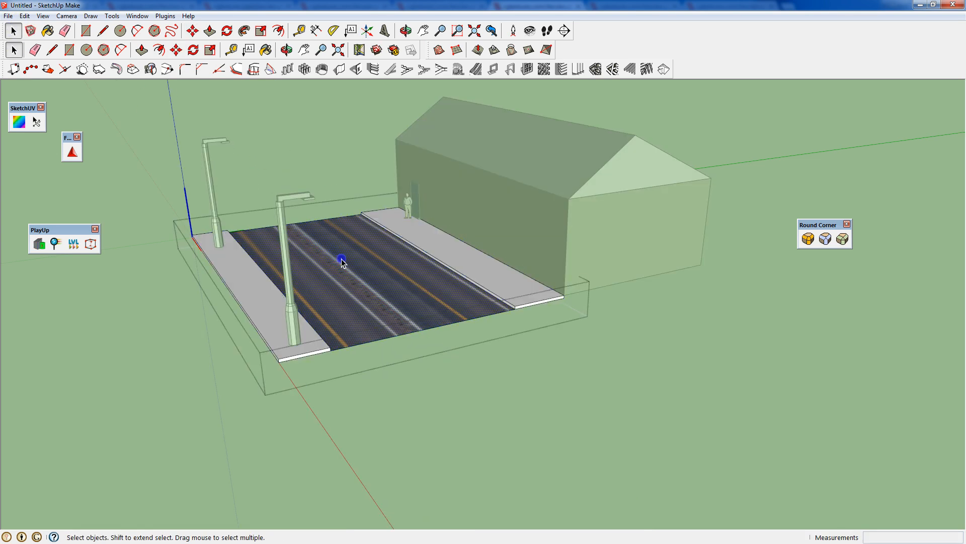
pyautogui.rightClick(371, 270)
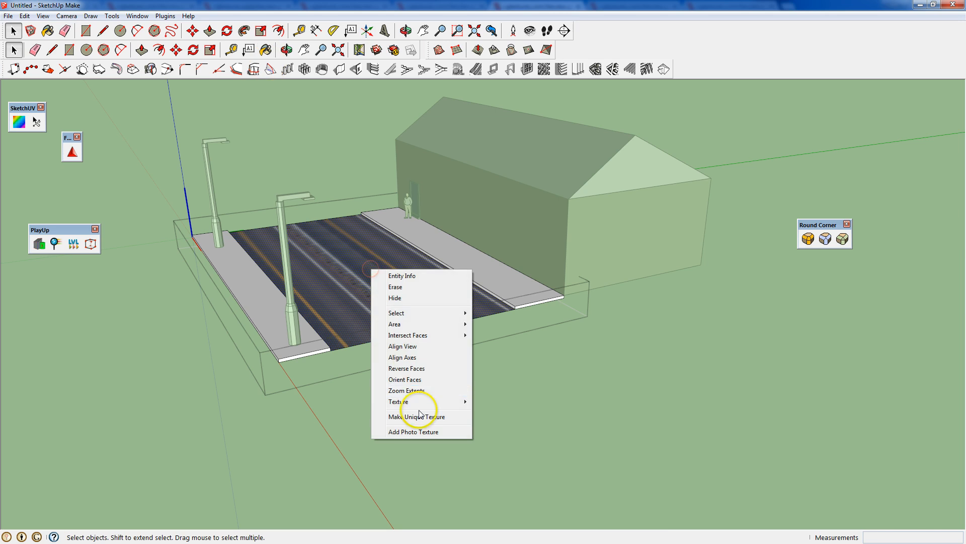
pyautogui.moveTo(402, 398)
pyautogui.click(501, 400)
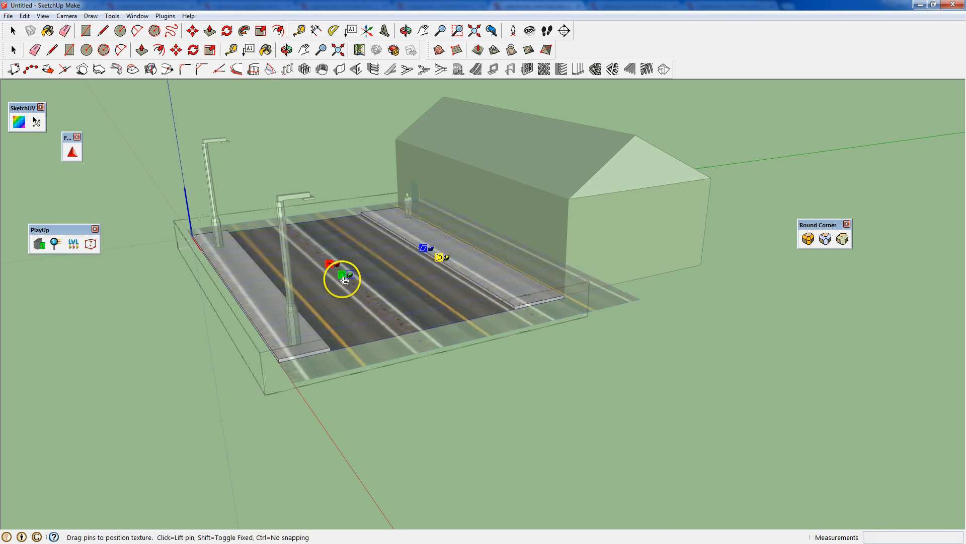
pyautogui.moveTo(337, 276); pyautogui.dragTo(379, 312)
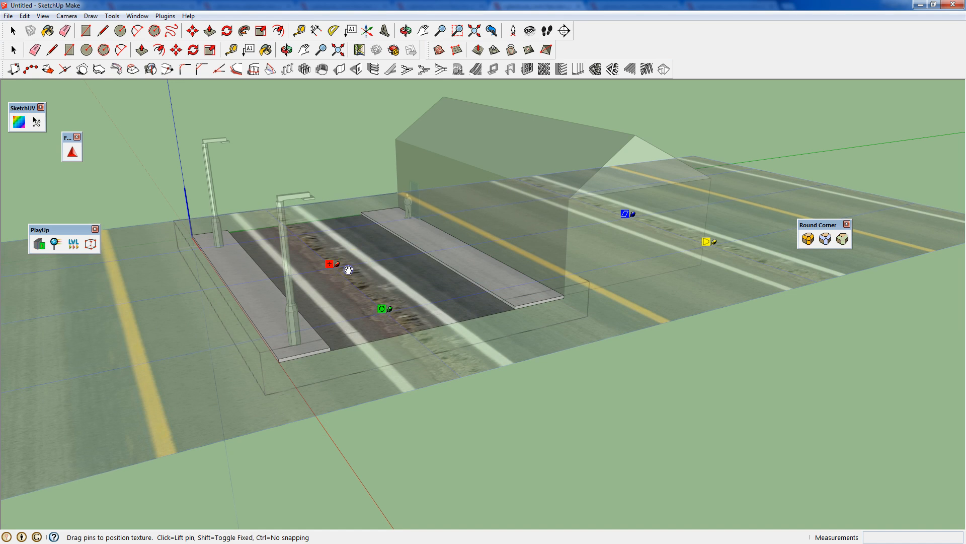
pyautogui.moveTo(348, 270); pyautogui.dragTo(260, 293)
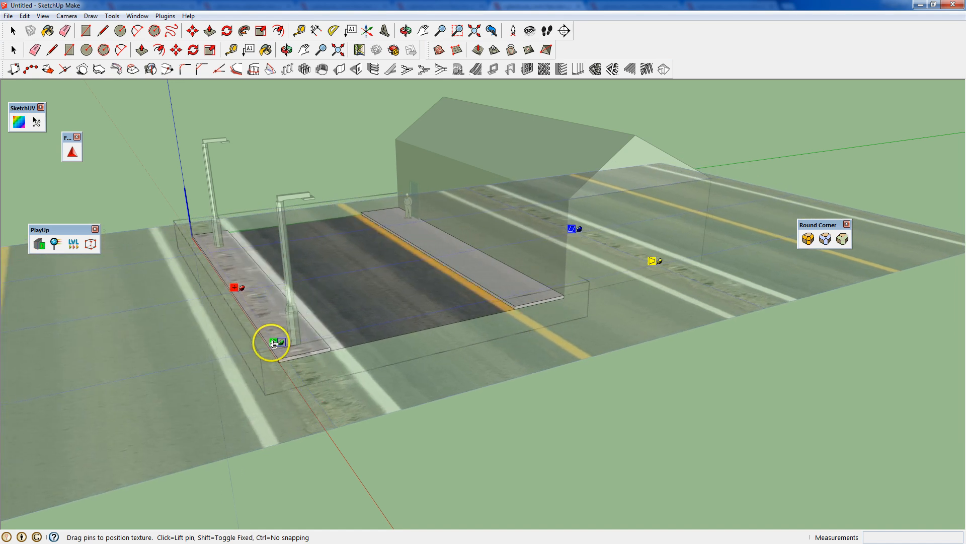
pyautogui.moveTo(274, 344); pyautogui.dragTo(260, 299)
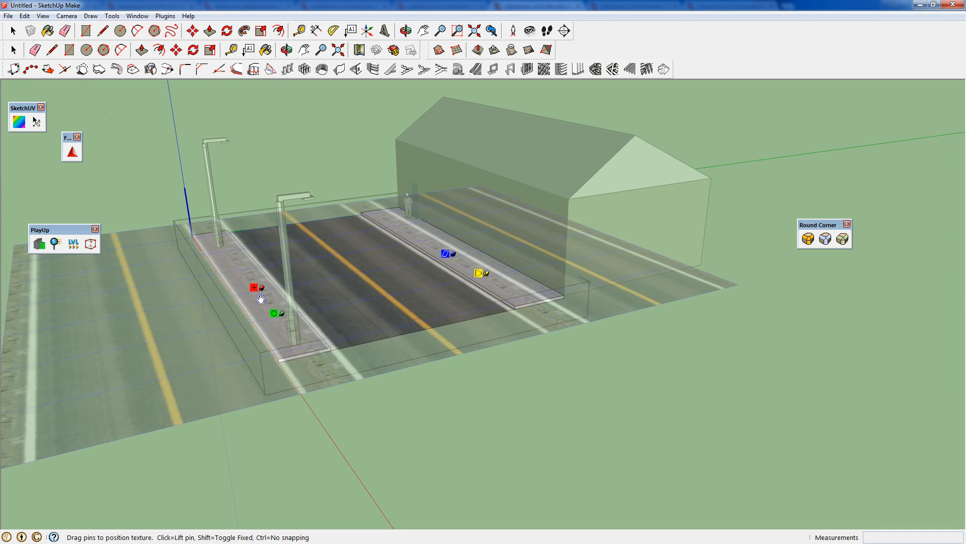
pyautogui.click(122, 161)
pyautogui.click(123, 161)
# Select the building-side pavement face inside the ground group and create a material named concretepath from ConcreteFloors0059_34_S.jpg
pyautogui.moveTo(400, 224); pyautogui.dragTo(323, 263, button='middle')
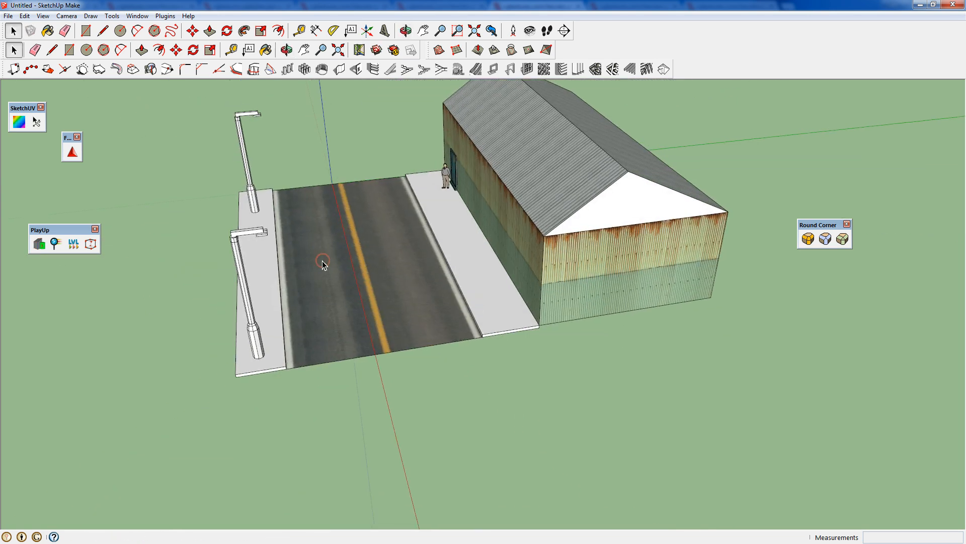
pyautogui.scroll(-2, 367, 342)
pyautogui.scroll(3, 355, 349)
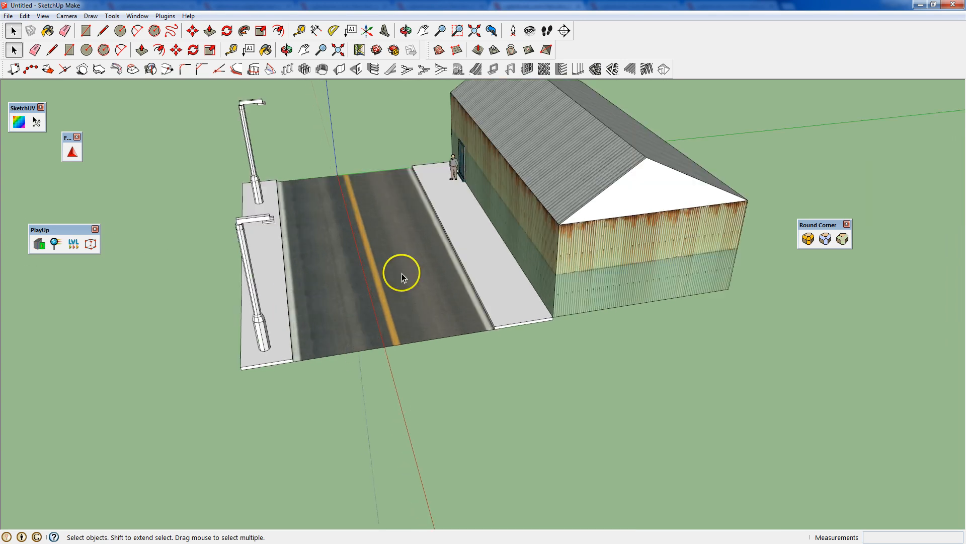
pyautogui.doubleClick(464, 223)
pyautogui.click(464, 222)
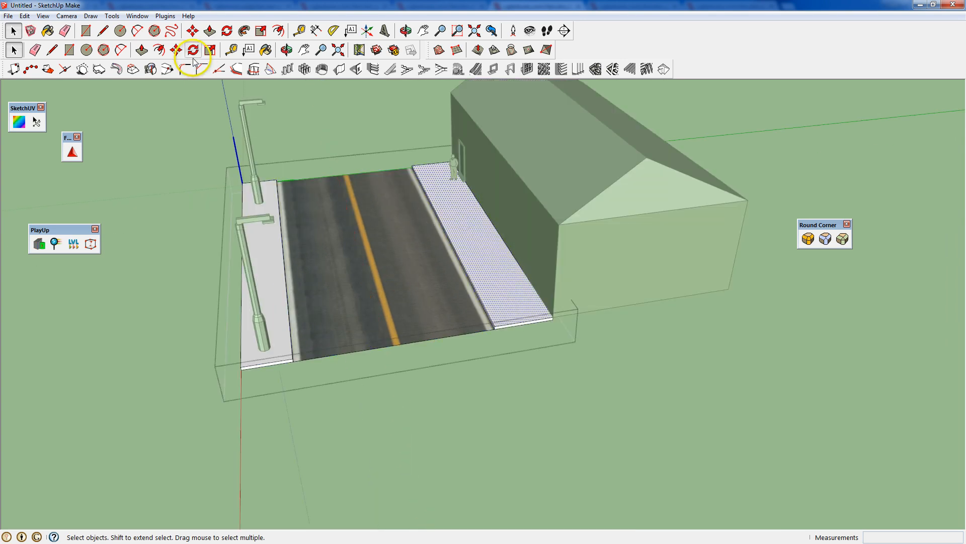
pyautogui.click(265, 50)
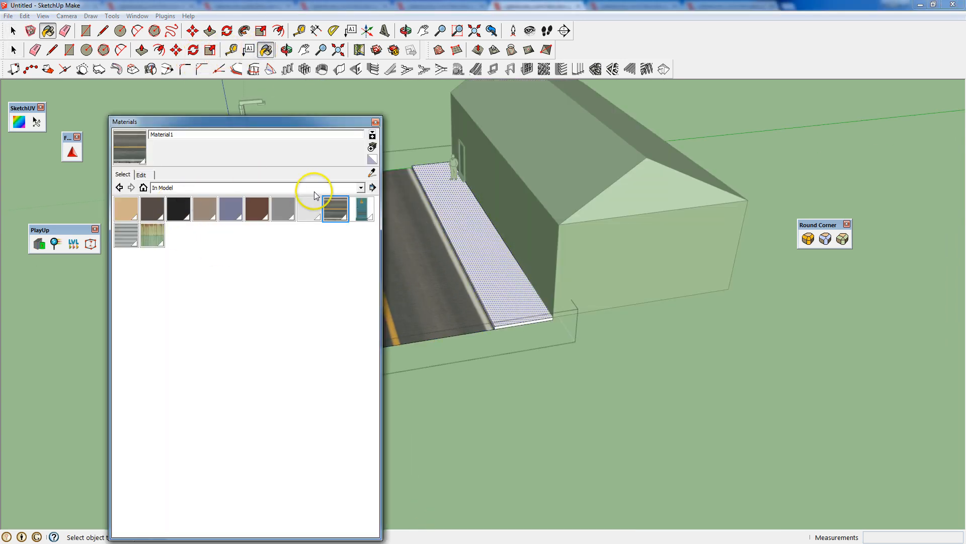
pyautogui.click(373, 147)
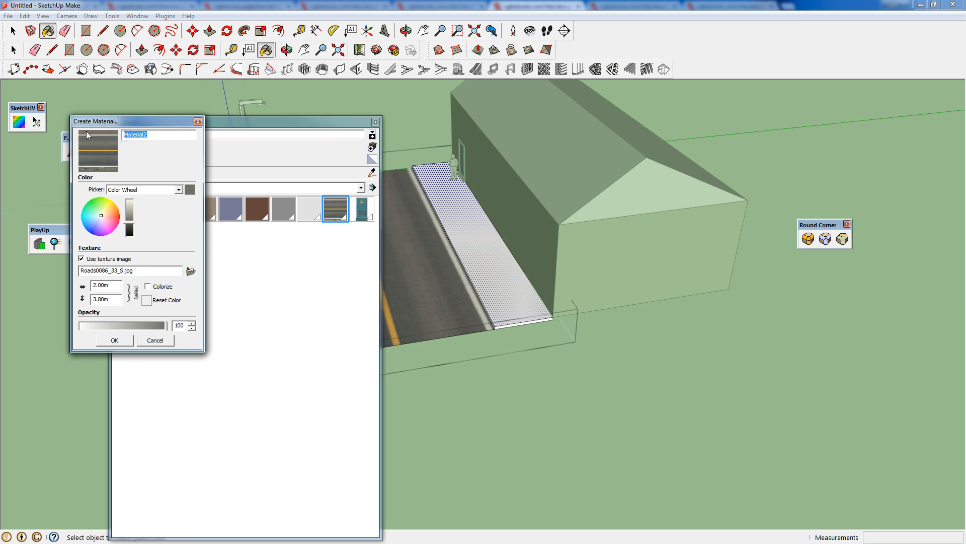
pyautogui.write('concretepath')
pyautogui.click(190, 271)
pyautogui.moveTo(280, 199); pyautogui.dragTo(288, 296)
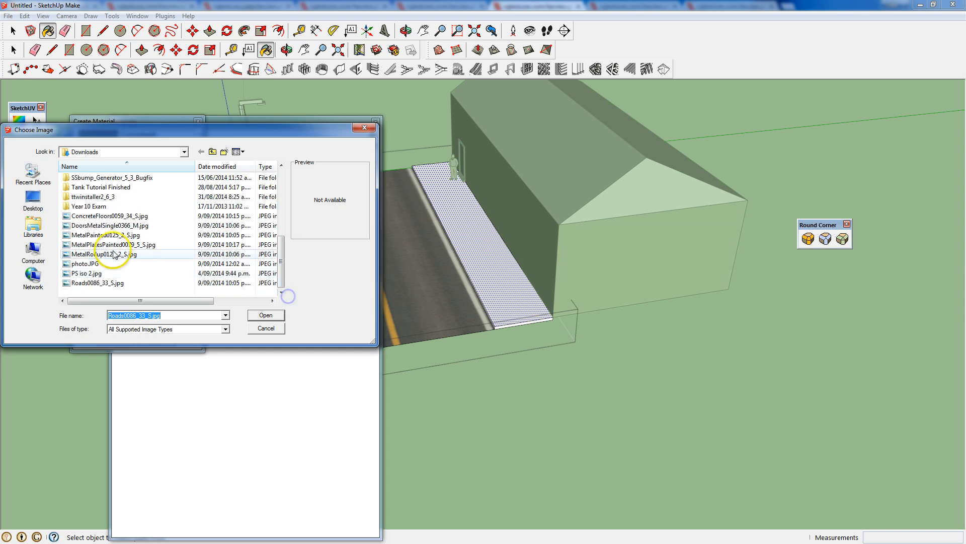
pyautogui.click(105, 216)
pyautogui.click(261, 315)
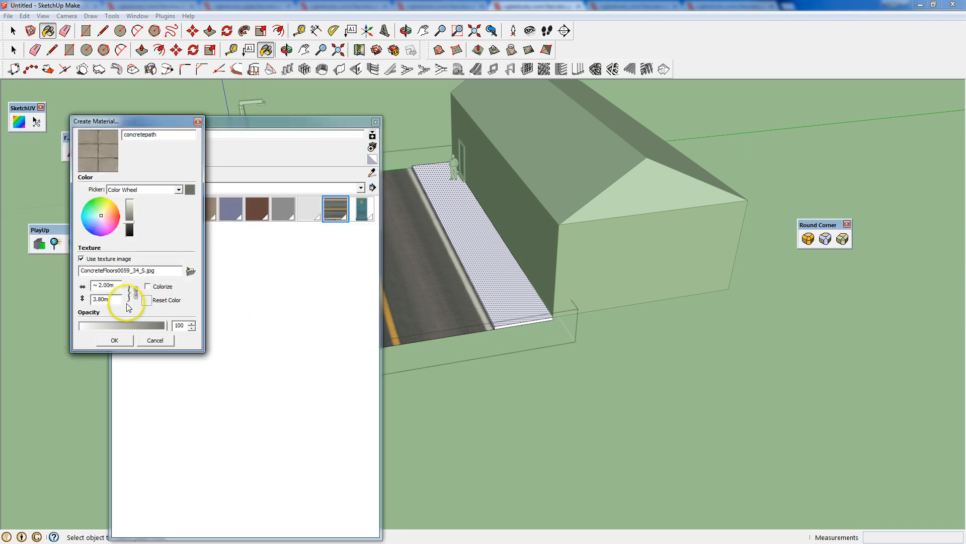
pyautogui.click(127, 340)
# Paint the selected building-side pavement face with concretepath and close the material list
pyautogui.click(466, 222)
pyautogui.click(356, 132)
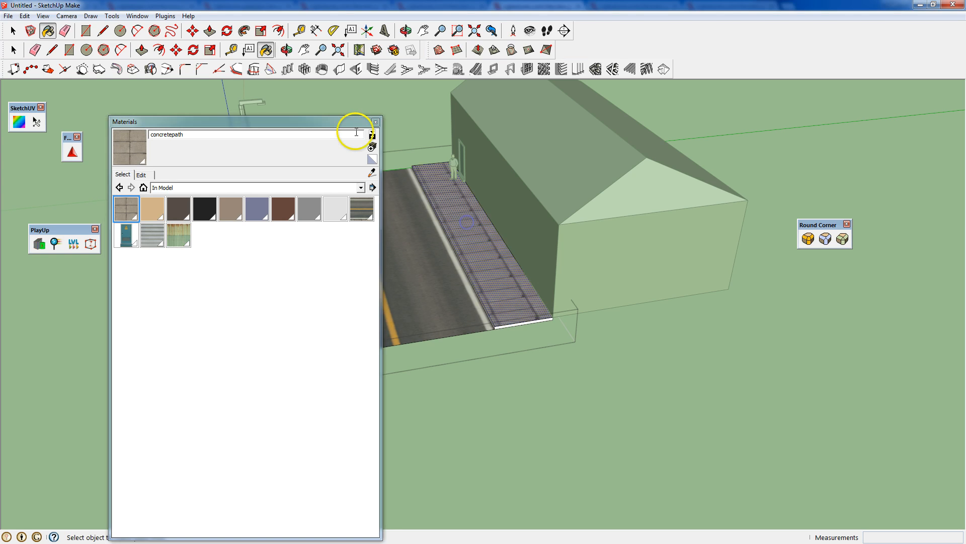
pyautogui.click(375, 123)
# Reposition and enlarge the paving texture on the building-side pavement so one row of slabs spans its width
pyautogui.scroll(3, 470, 237)
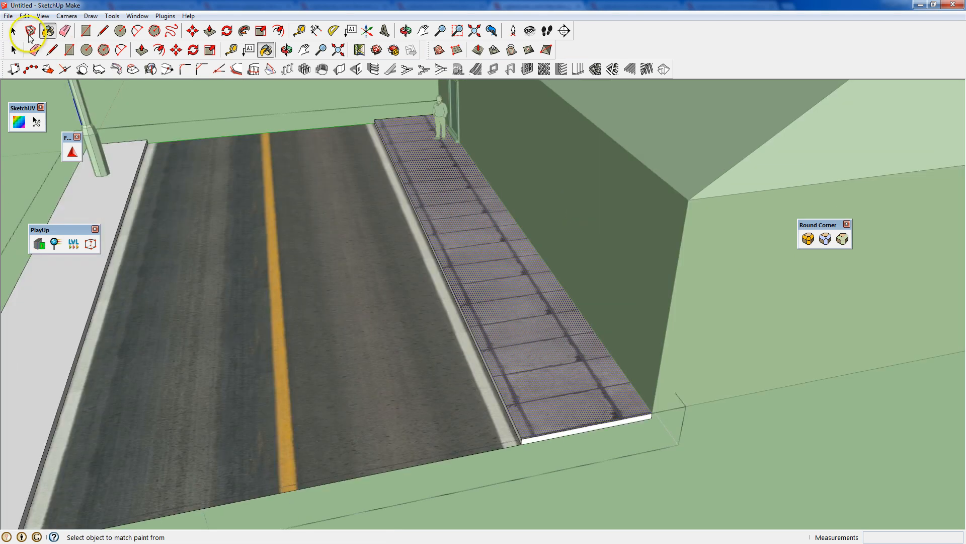
pyautogui.click(13, 30)
pyautogui.rightClick(414, 155)
pyautogui.moveTo(453, 287)
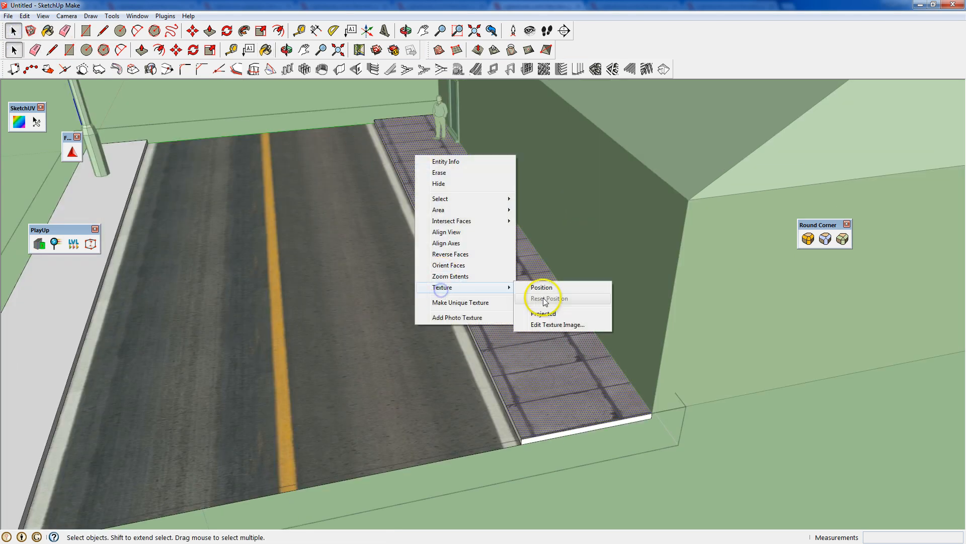
pyautogui.click(542, 288)
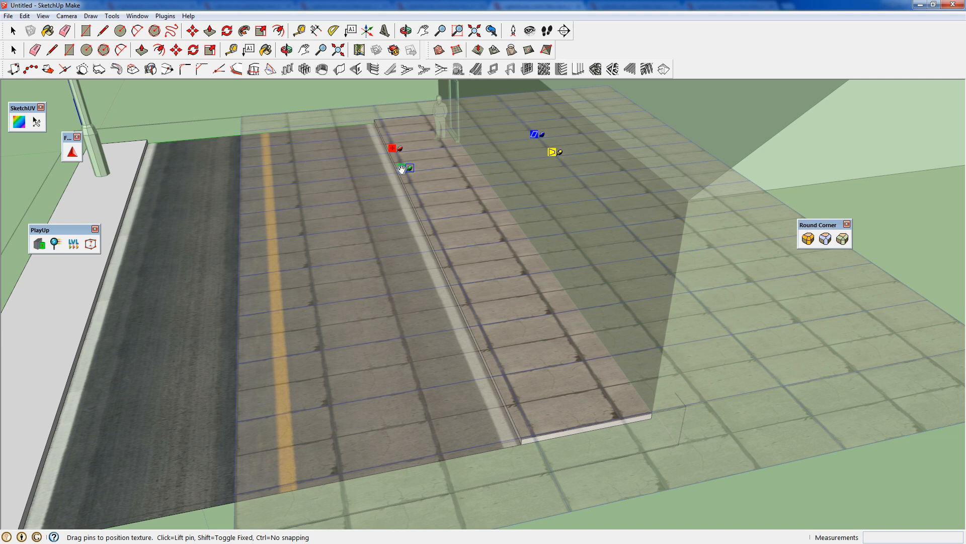
pyautogui.moveTo(408, 168)
pyautogui.mouseDown()
pyautogui.moveTo(411, 180)
pyautogui.moveTo(412, 164)
pyautogui.mouseUp()
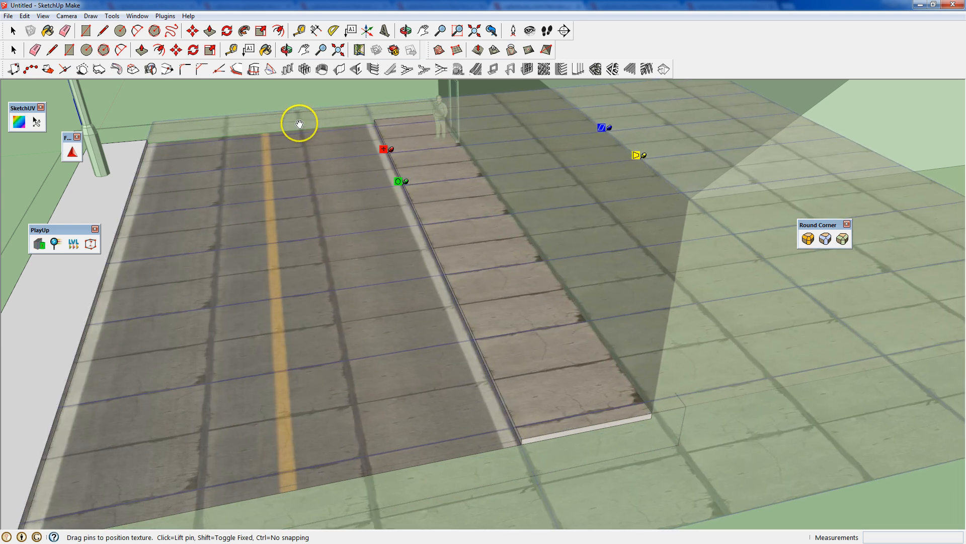
pyautogui.click(287, 95)
# Sample the adjusted paving from the building-side pavement and paint the opposite pavement's top face with it
pyautogui.scroll(-3, 329, 289)
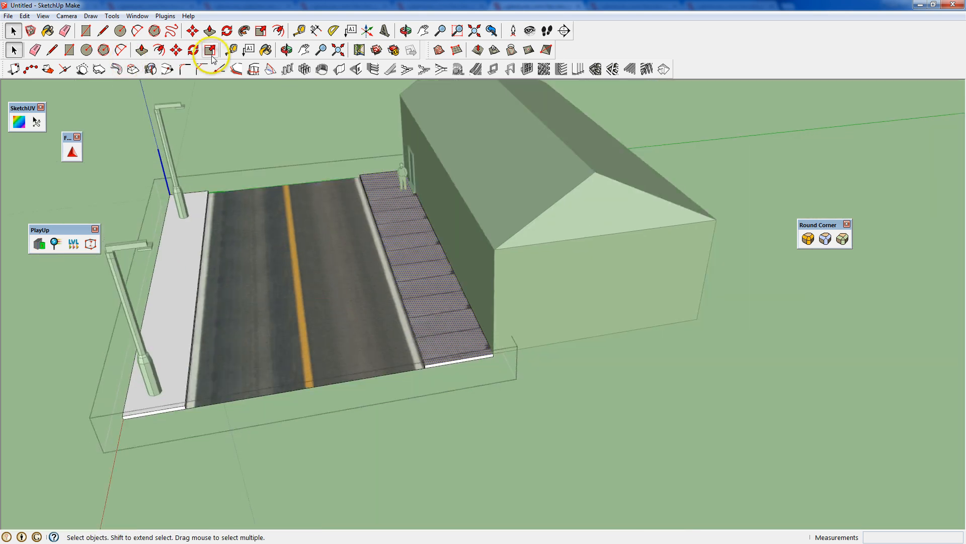
pyautogui.click(265, 50)
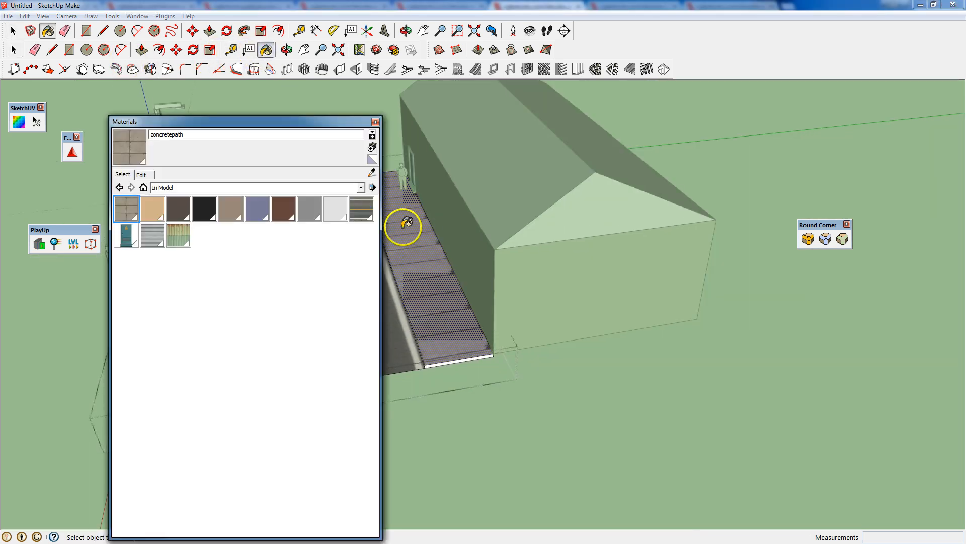
pyautogui.keyDown('alt'); pyautogui.click(403, 227); pyautogui.keyUp('alt')
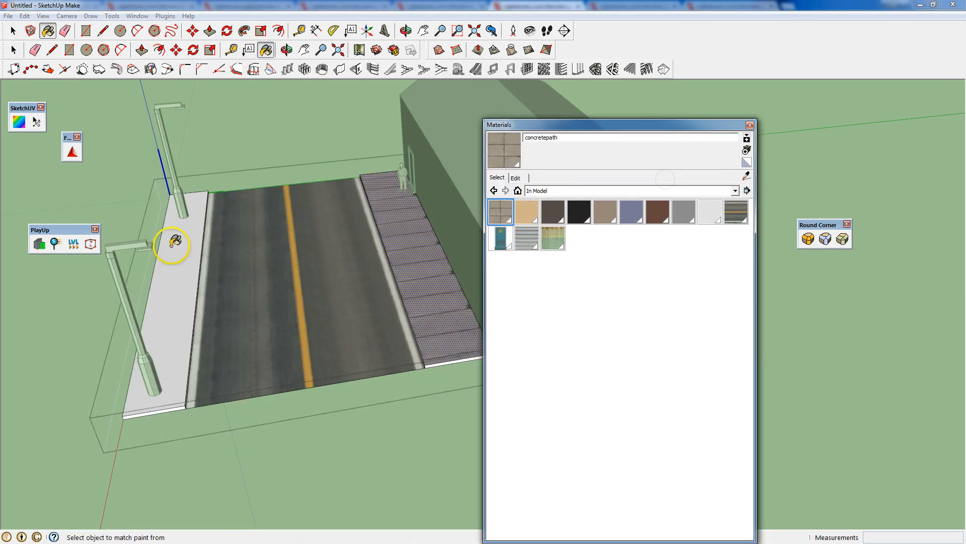
pyautogui.click(176, 243)
pyautogui.scroll(2, 258, 268)
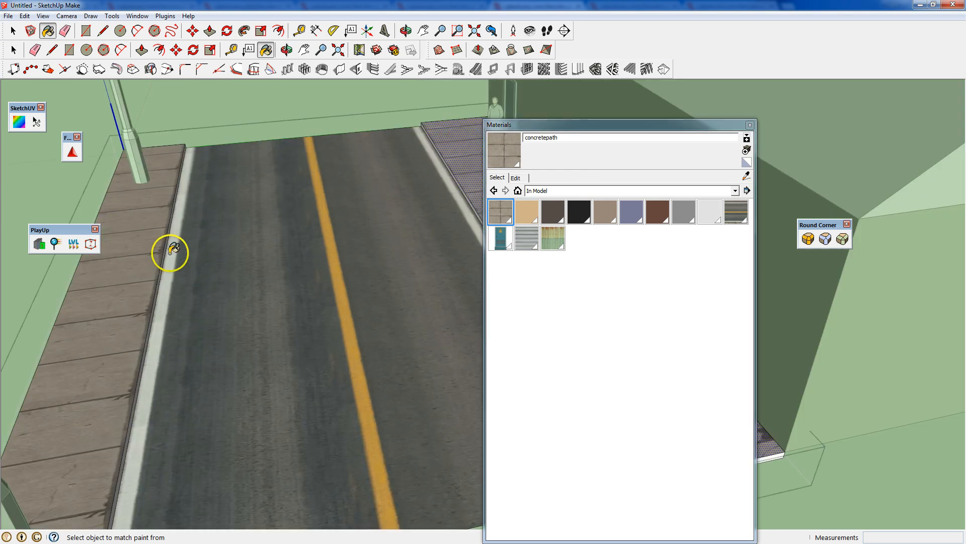
pyautogui.moveTo(170, 253); pyautogui.dragTo(87, 219, button='middle')
pyautogui.moveTo(143, 232); pyautogui.dragTo(366, 221, button='middle')
pyautogui.click(404, 166)
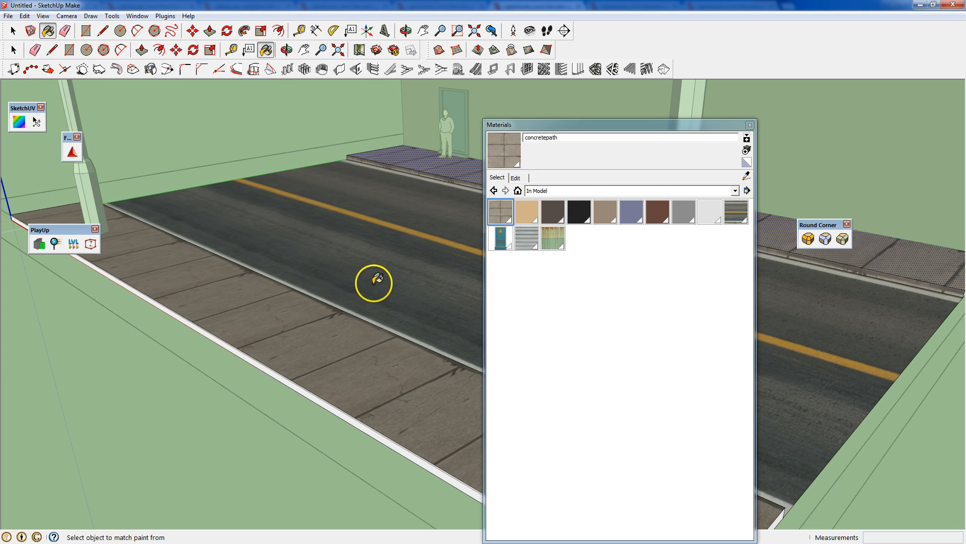
pyautogui.moveTo(374, 283); pyautogui.dragTo(130, 297, button='middle')
pyautogui.scroll(-3, 244, 287)
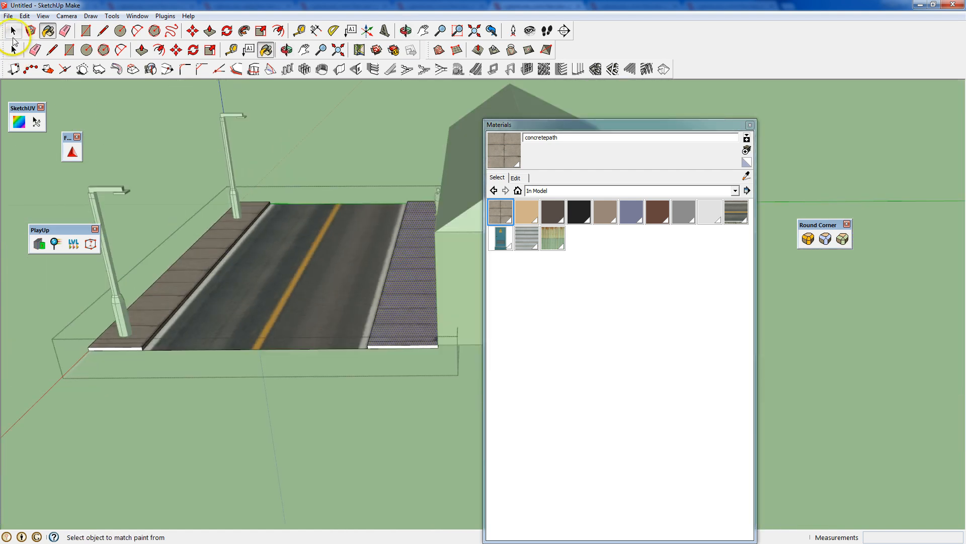
# Leave the ground group and open the far street lamp for editing
pyautogui.click(13, 35)
pyautogui.click(98, 92)
pyautogui.moveTo(180, 173); pyautogui.dragTo(341, 218, button='middle')
pyautogui.doubleClick(102, 200)
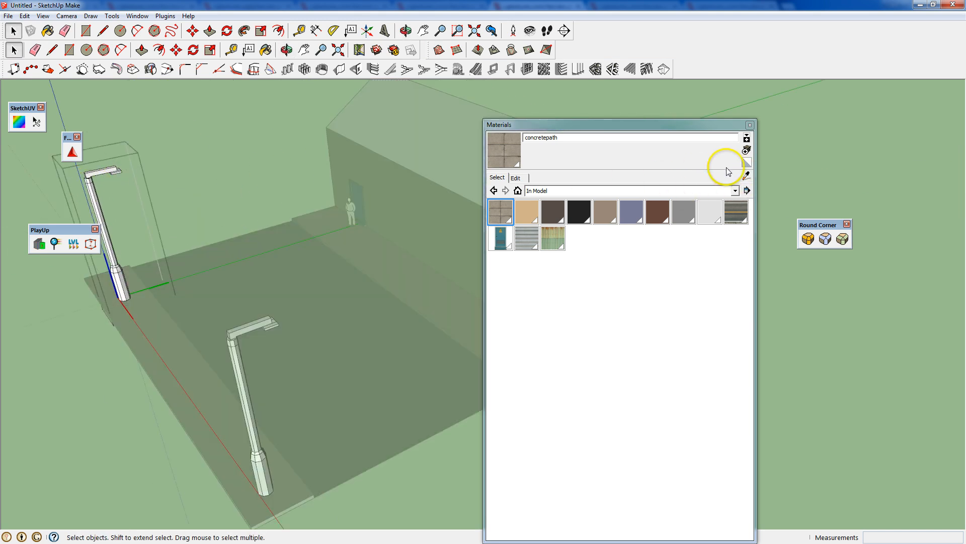
# Create a material named poletexture using the image MetalPainted0125_2_S.jpg
pyautogui.click(746, 150)
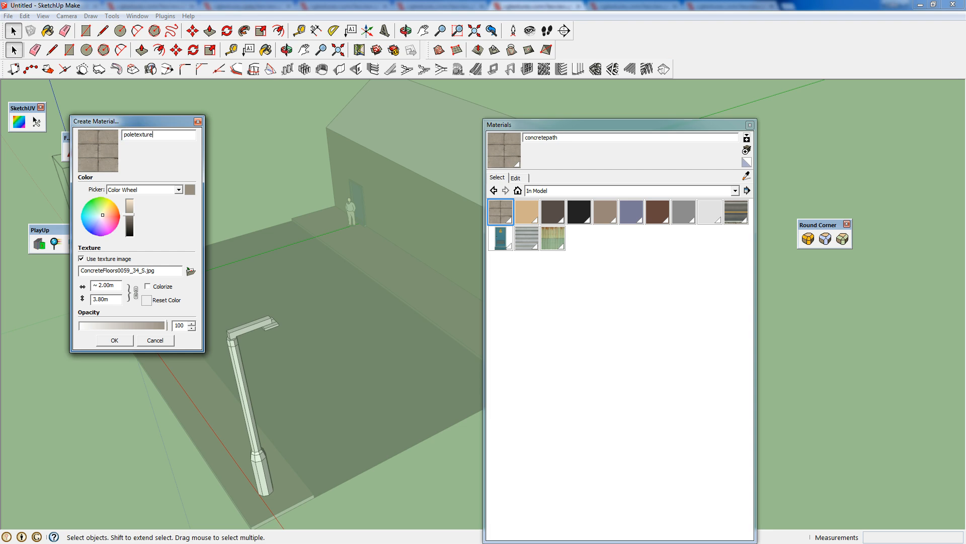
pyautogui.click(185, 273)
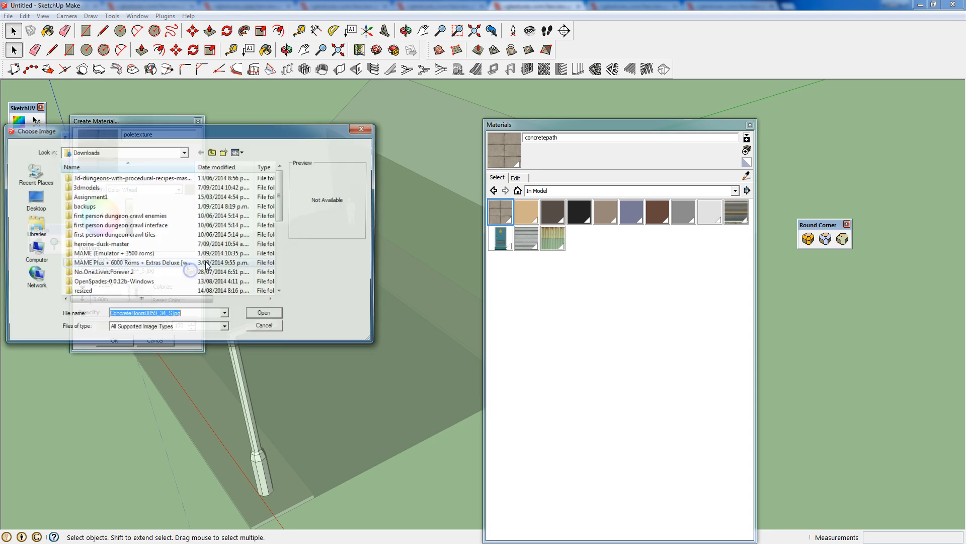
pyautogui.moveTo(282, 194); pyautogui.dragTo(280, 273)
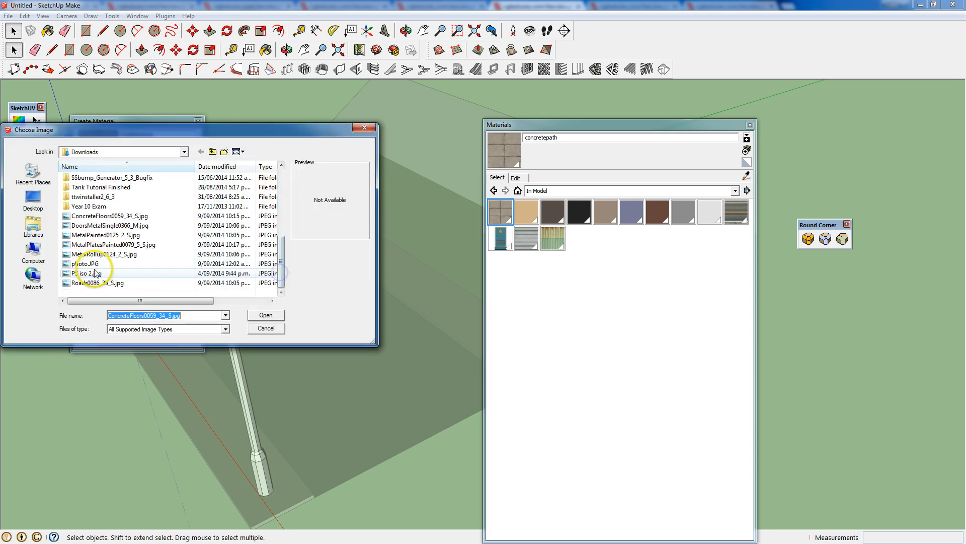
pyautogui.click(97, 254)
pyautogui.click(108, 244)
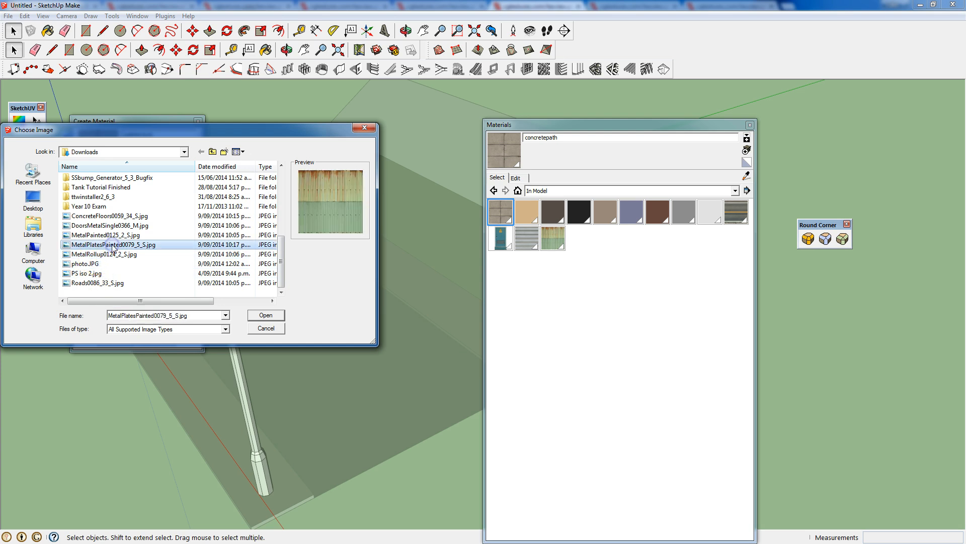
pyautogui.click(111, 235)
pyautogui.click(266, 315)
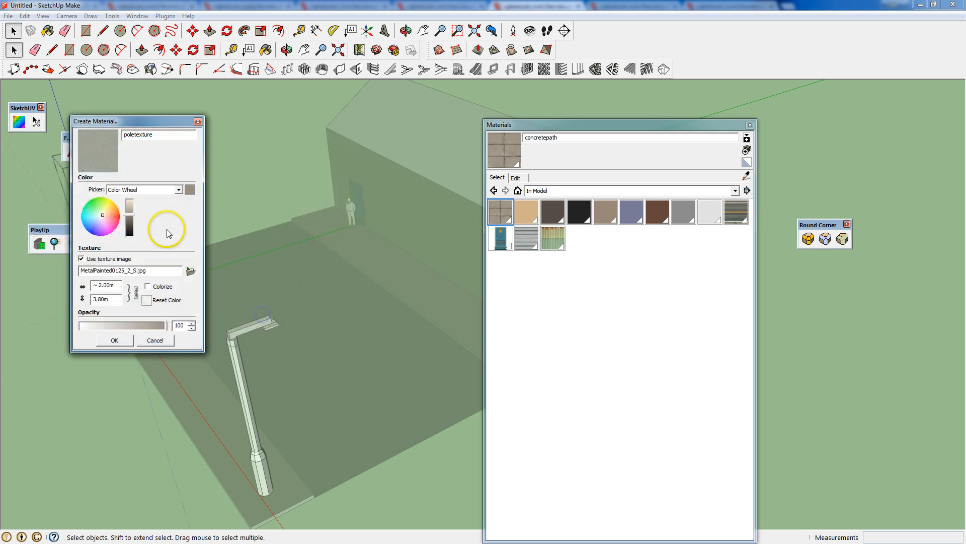
pyautogui.click(116, 340)
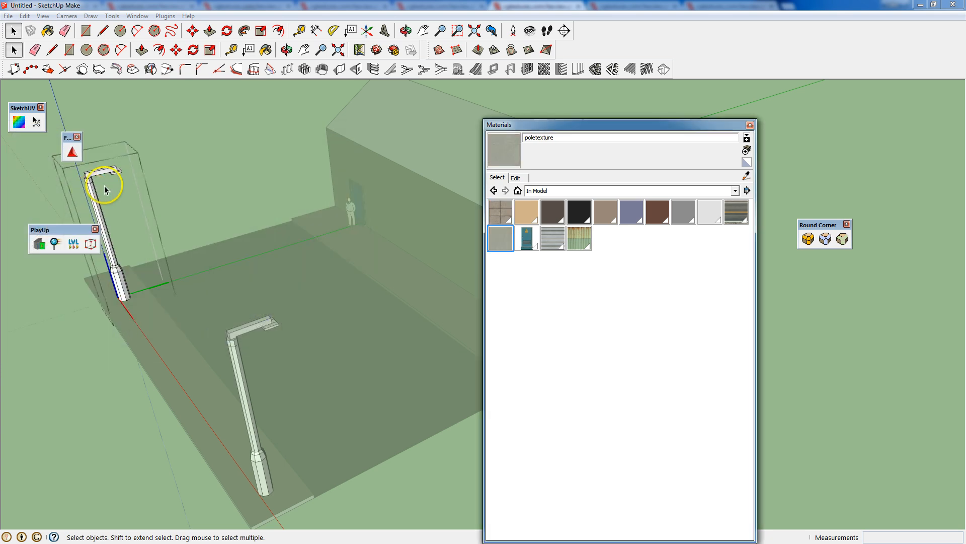
# Paint every face of the street lamp with the poletexture material and leave the lamp's editing context
pyautogui.click(265, 50)
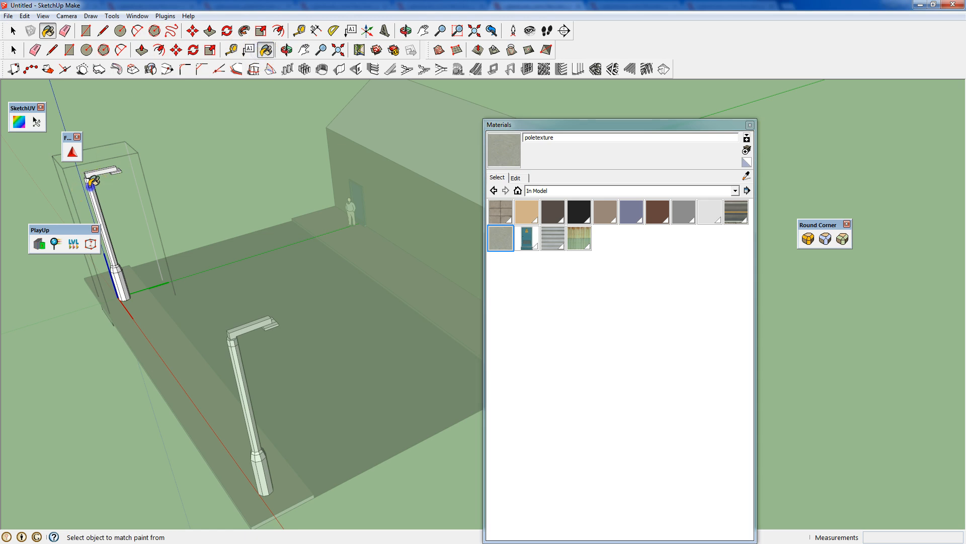
pyautogui.click(97, 192)
pyautogui.click(13, 50)
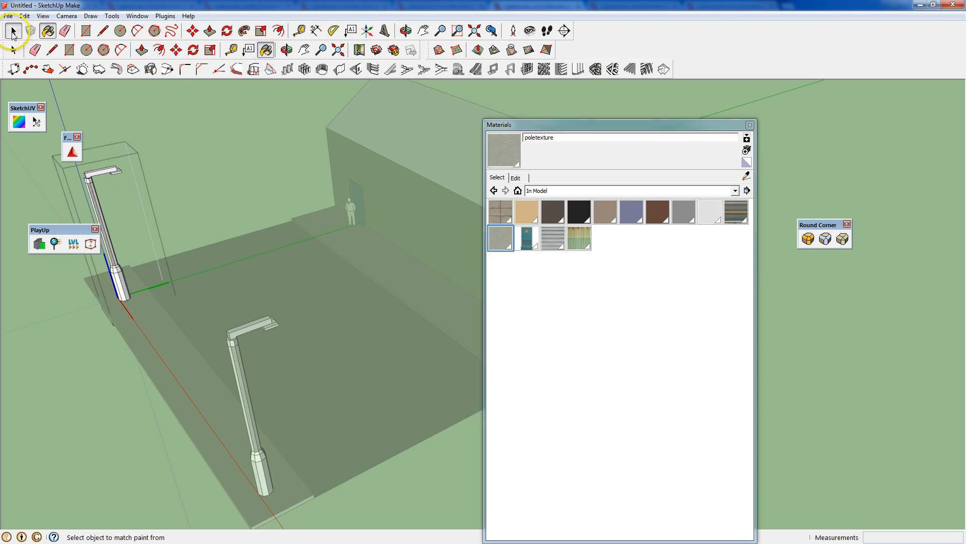
pyautogui.tripleClick(90, 174)
pyautogui.click(265, 49)
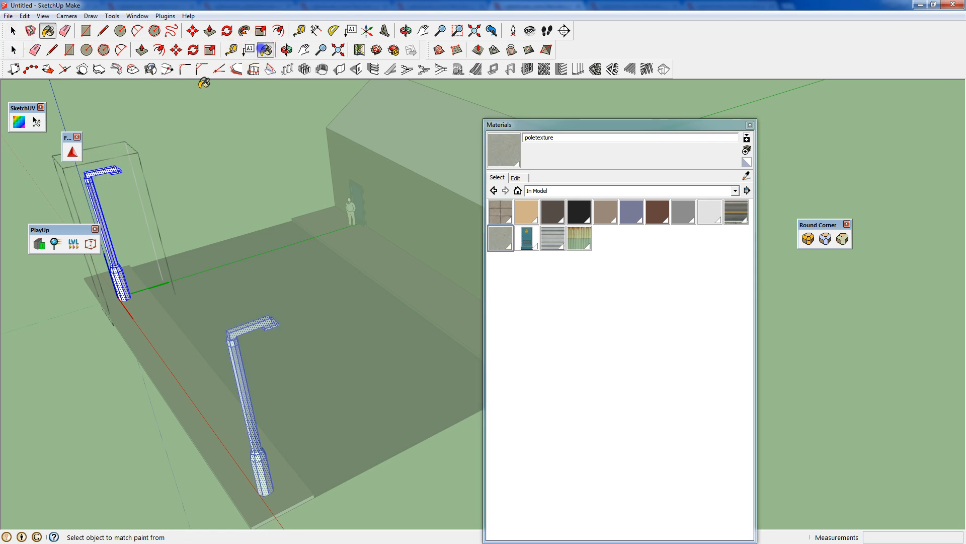
pyautogui.click(92, 169)
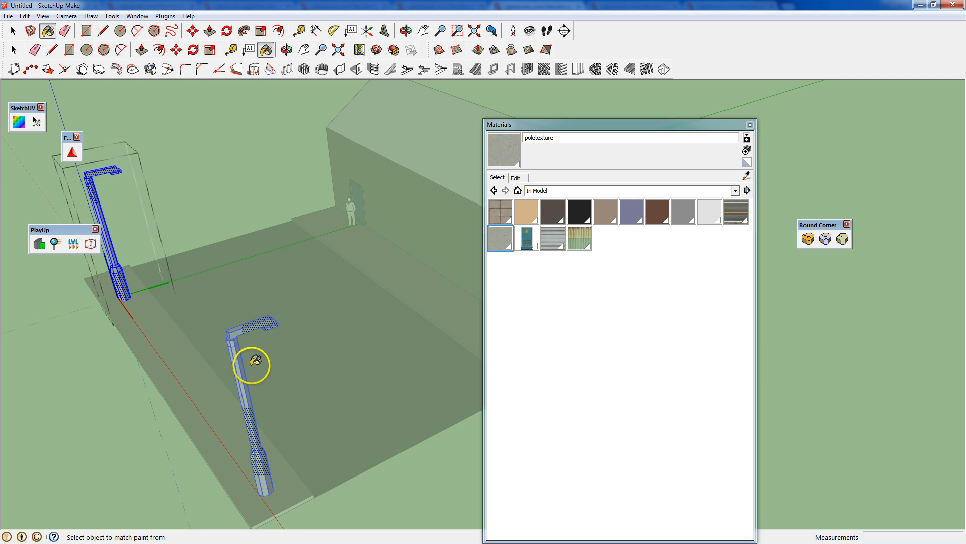
pyautogui.scroll(1, 252, 365)
pyautogui.scroll(-2, 90, 307)
pyautogui.keyDown('shift'); pyautogui.moveTo(46, 193); pyautogui.dragTo(258, 247, button='middle'); pyautogui.keyUp('shift')
pyautogui.scroll(1, 269, 254)
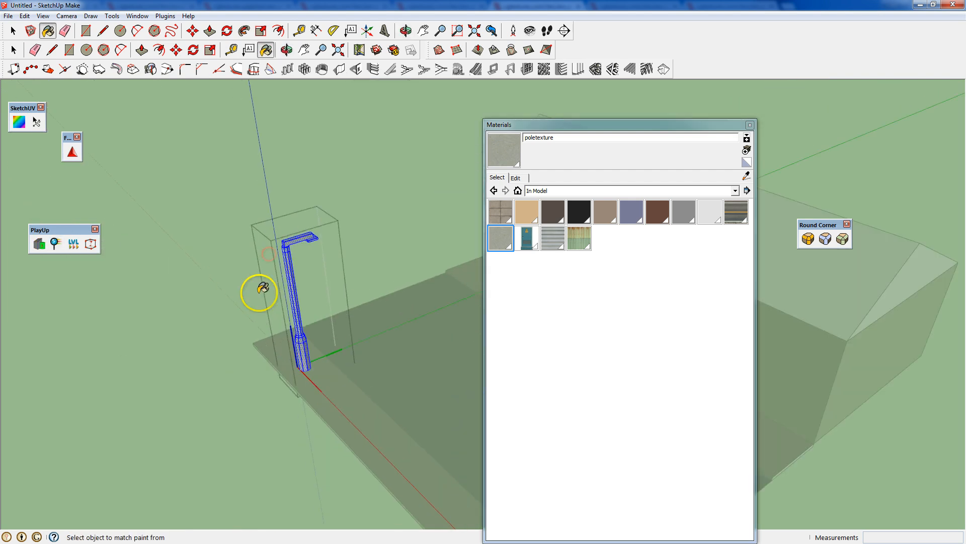
pyautogui.scroll(2, 313, 252)
pyautogui.scroll(2, 276, 205)
pyautogui.scroll(1, 274, 240)
pyautogui.scroll(-1, 296, 333)
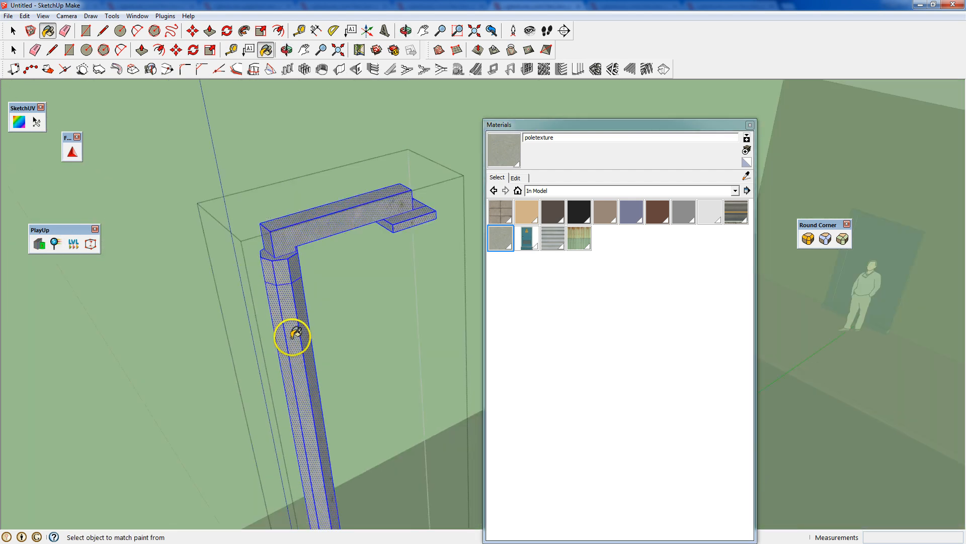
pyautogui.click(13, 31)
pyautogui.click(151, 260)
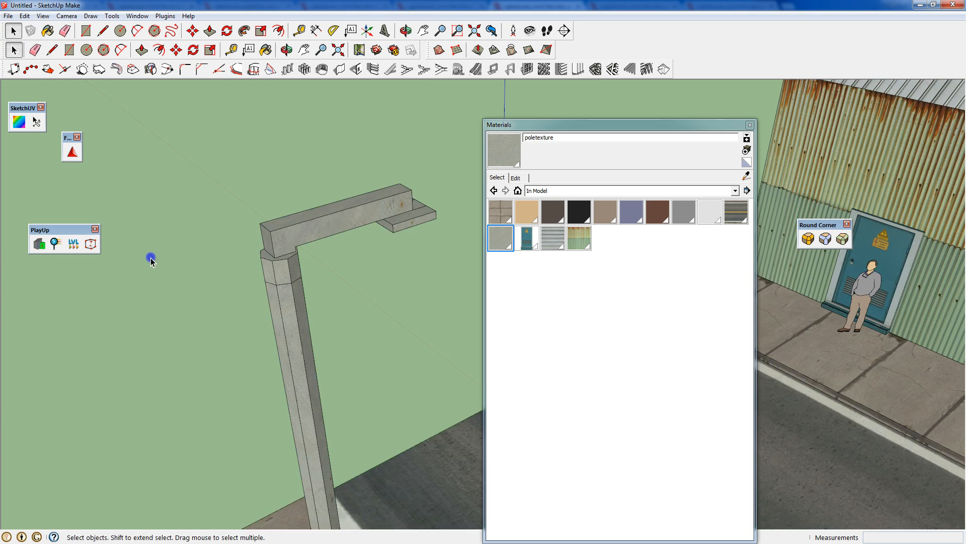
pyautogui.moveTo(253, 362); pyautogui.dragTo(277, 245, button='middle')
pyautogui.click(331, 255)
pyautogui.doubleClick(330, 276)
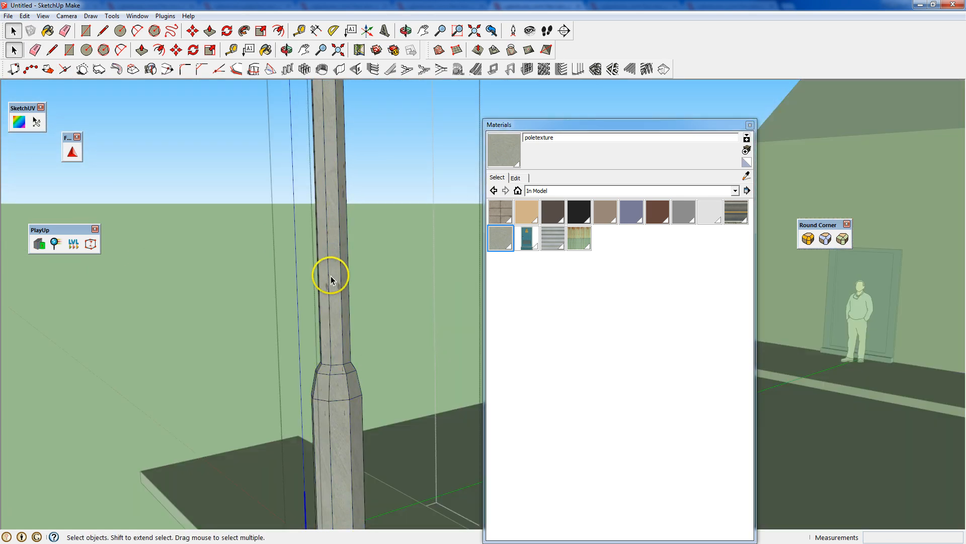
pyautogui.click(333, 287)
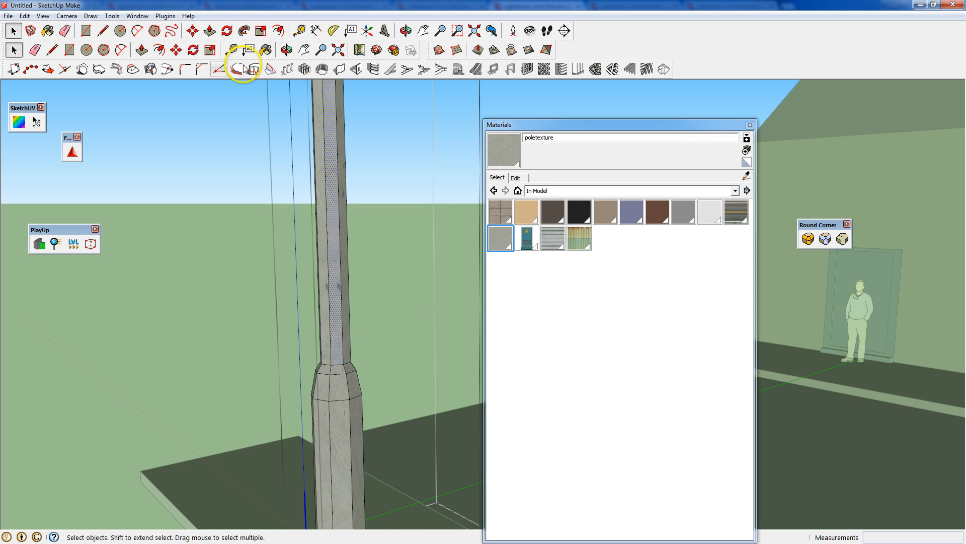
pyautogui.press('b')
pyautogui.press('alt')
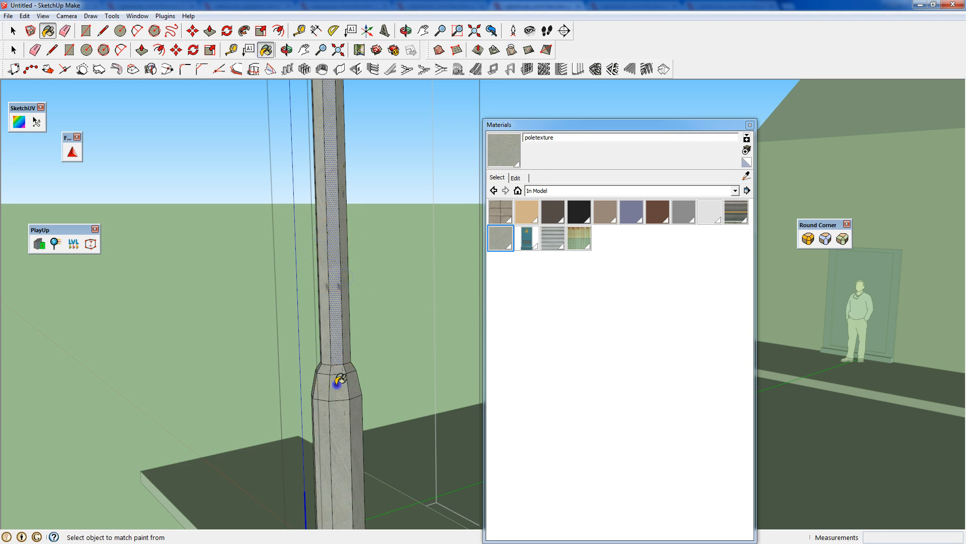
pyautogui.click(12, 30)
pyautogui.click(166, 186)
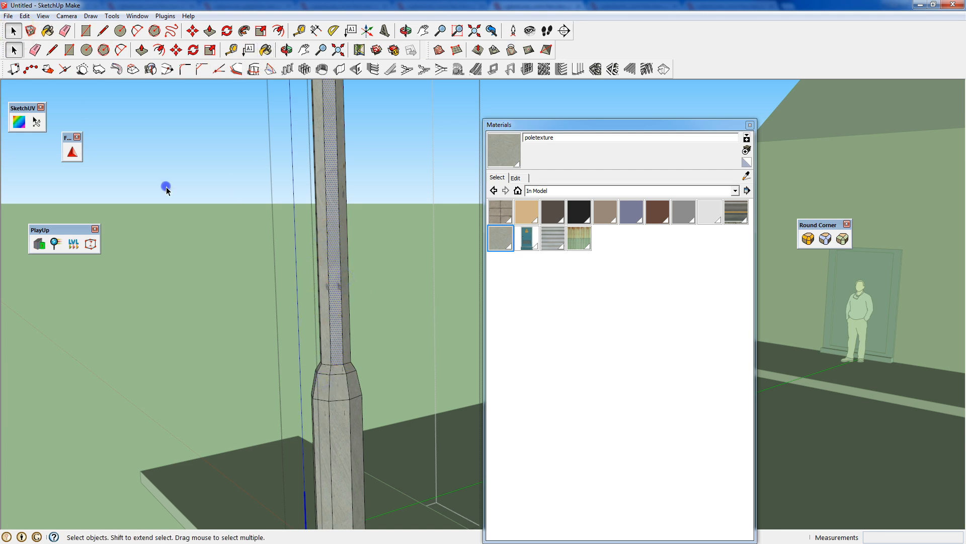
# Close the material browser and bring the whole street scene into view
pyautogui.scroll(-3, 230, 301)
pyautogui.scroll(-3, 245, 304)
pyautogui.moveTo(375, 243); pyautogui.dragTo(267, 355, button='middle')
pyautogui.click(750, 125)
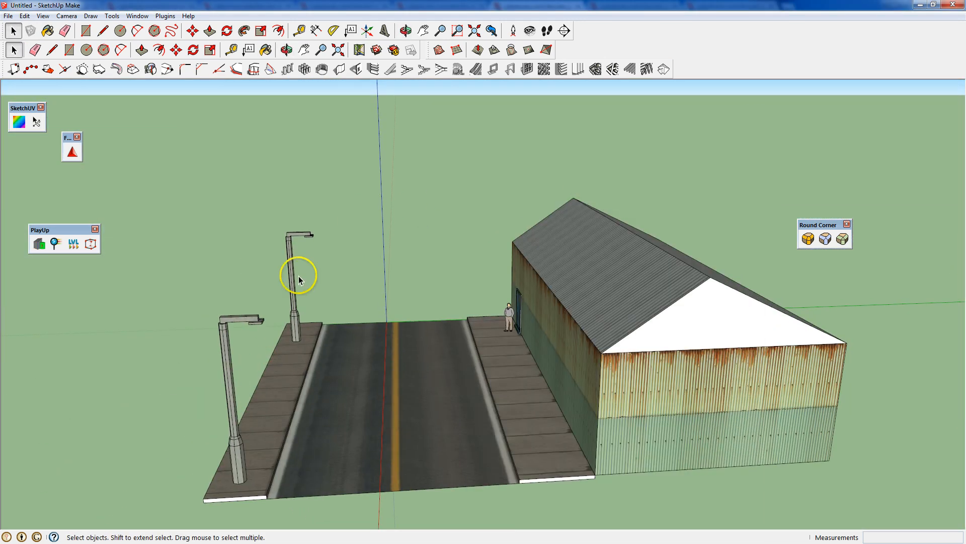
# Copy the road and pavement group end to end beyond the near lamp and multiply it with *3
pyautogui.scroll(-5, 327, 291)
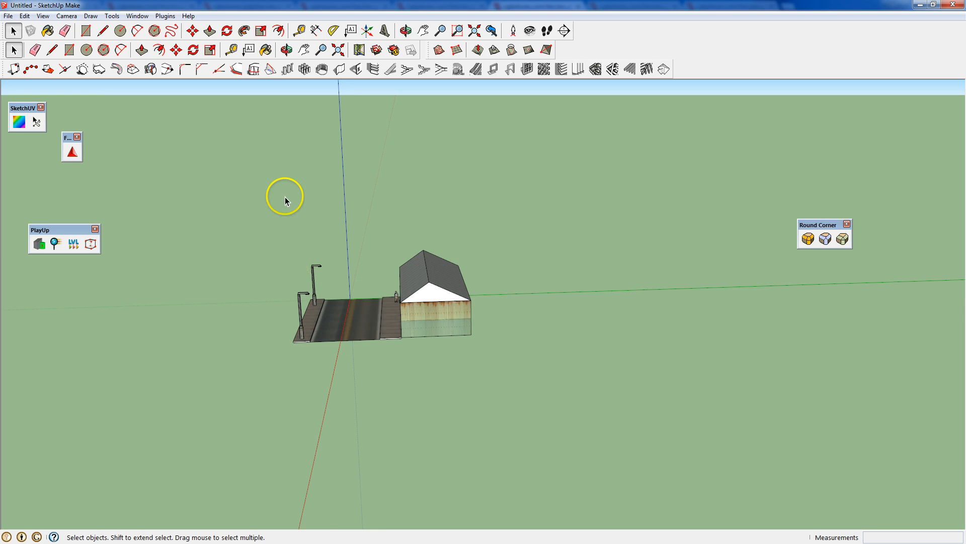
pyautogui.click(176, 50)
pyautogui.moveTo(335, 326); pyautogui.dragTo(429, 369, button='middle')
pyautogui.scroll(3, 430, 369)
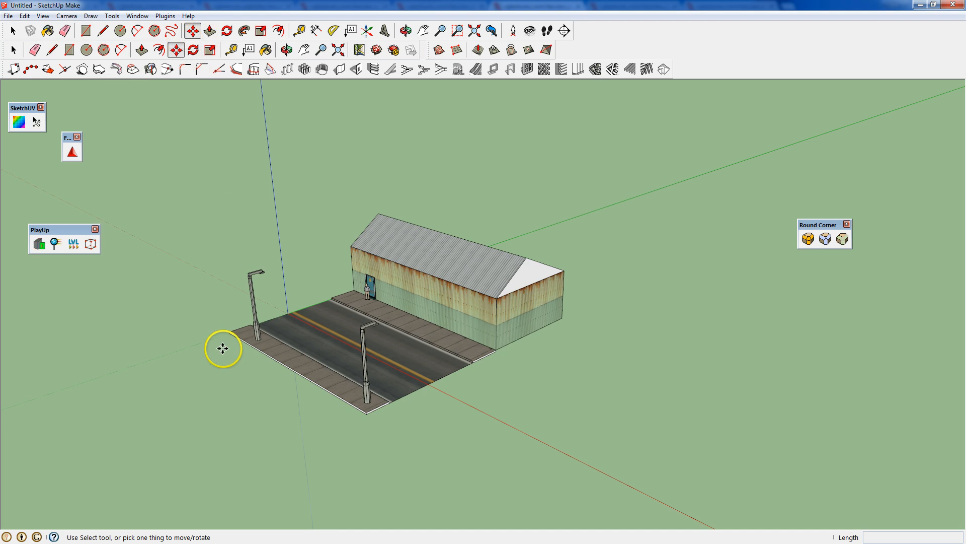
pyautogui.scroll(2, 226, 337)
pyautogui.press('ctrl')
pyautogui.click(230, 326)
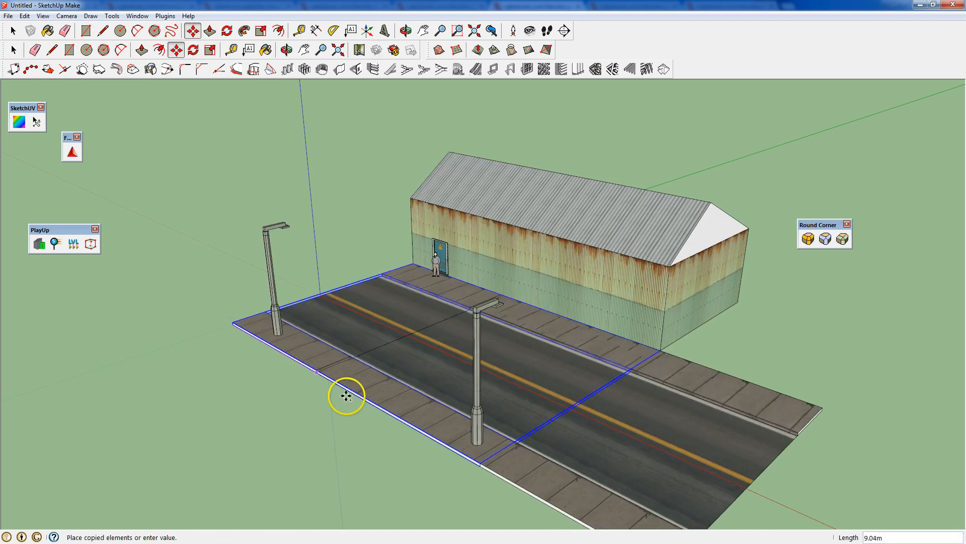
pyautogui.click(479, 468)
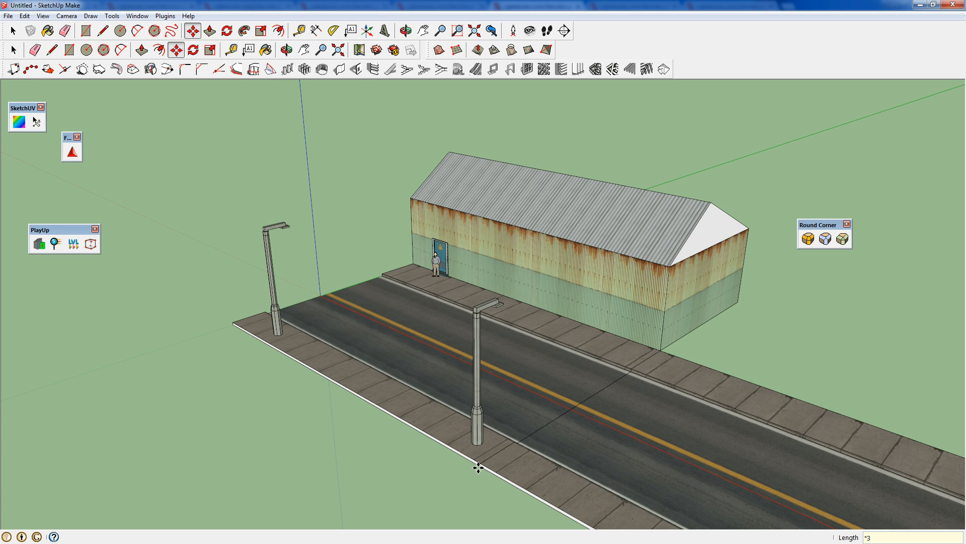
pyautogui.press('Return')
# Copy the original road section 20.10 m in the opposite direction and multiply it with *3 to extend the street past the door end
pyautogui.scroll(-5, 470, 429)
pyautogui.moveTo(416, 410); pyautogui.dragTo(607, 340, button='middle')
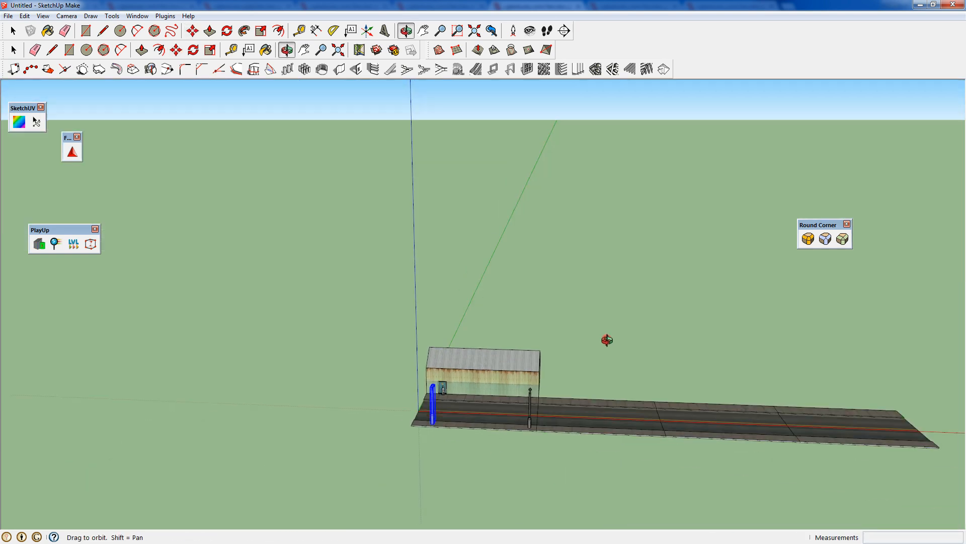
pyautogui.scroll(6, 459, 442)
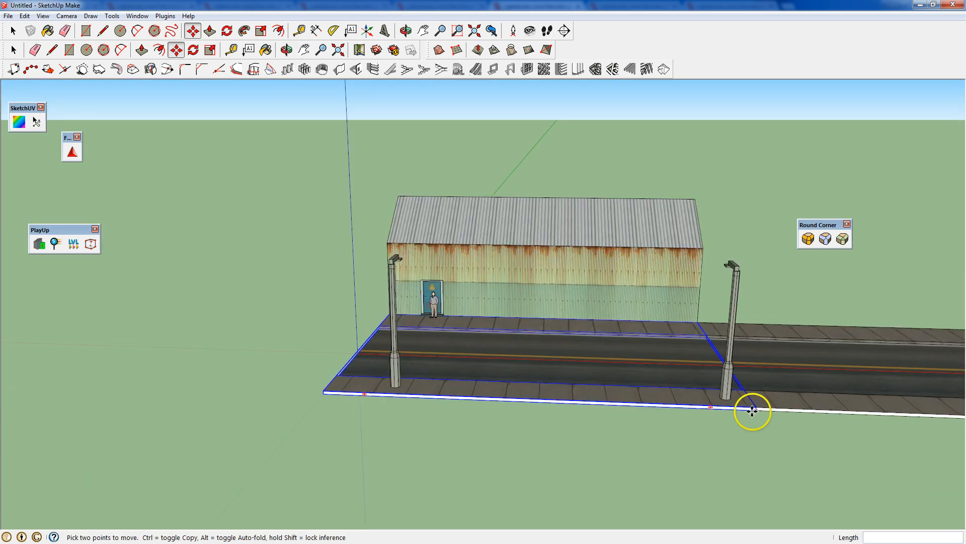
pyautogui.click(752, 411)
pyautogui.press('ctrl')
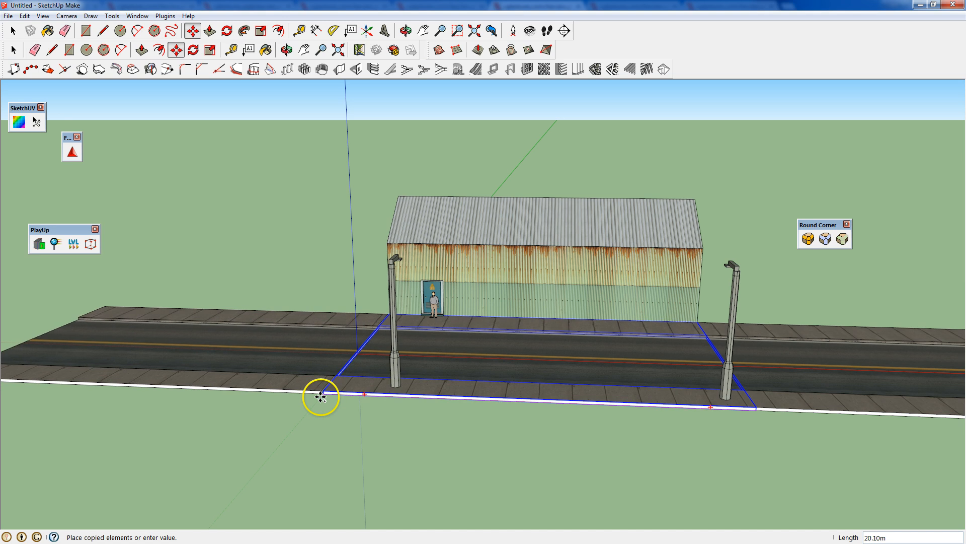
pyautogui.click(321, 396)
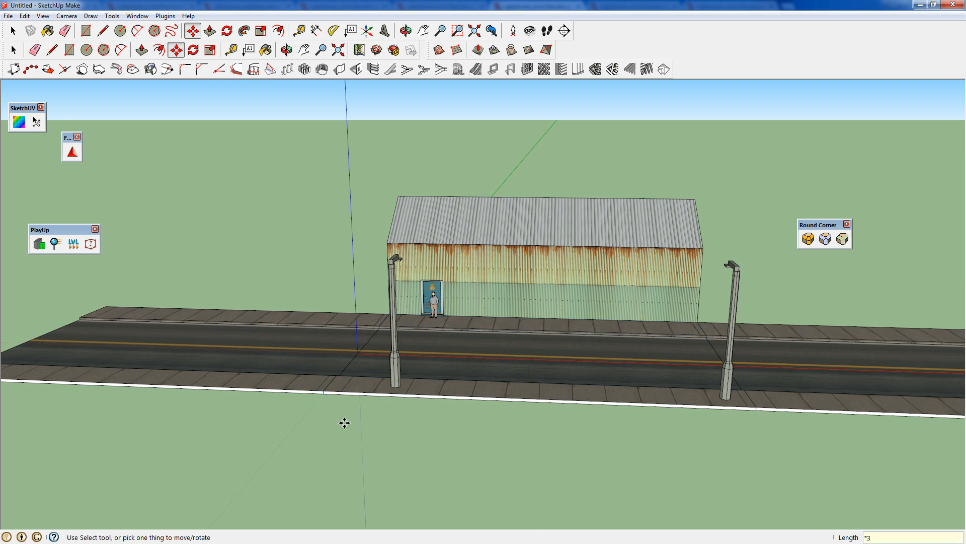
# Copy the metal building about 46.65 m along the pavement edge towards the near end of the road
pyautogui.scroll(-6, 272, 356)
pyautogui.moveTo(442, 308); pyautogui.dragTo(332, 342, button='middle')
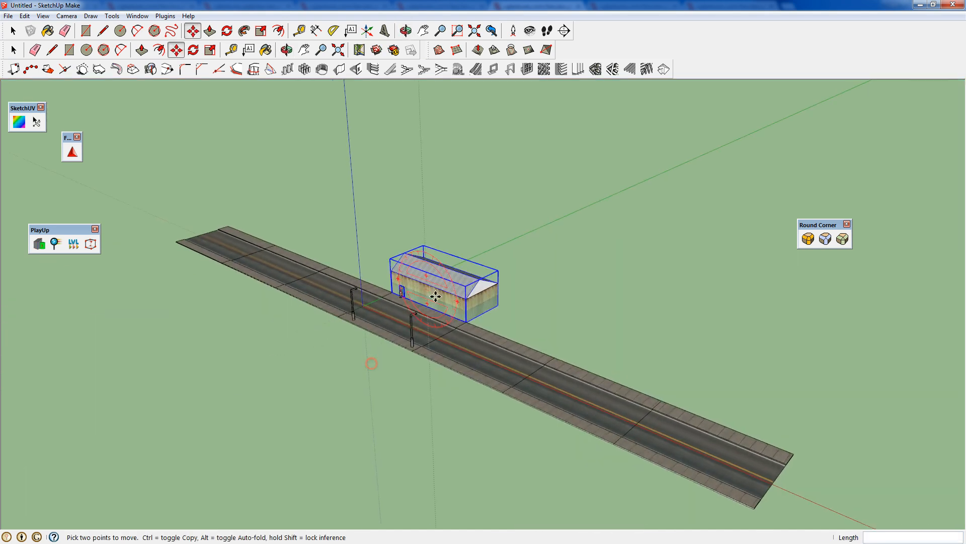
pyautogui.click(469, 319)
pyautogui.press('ctrl')
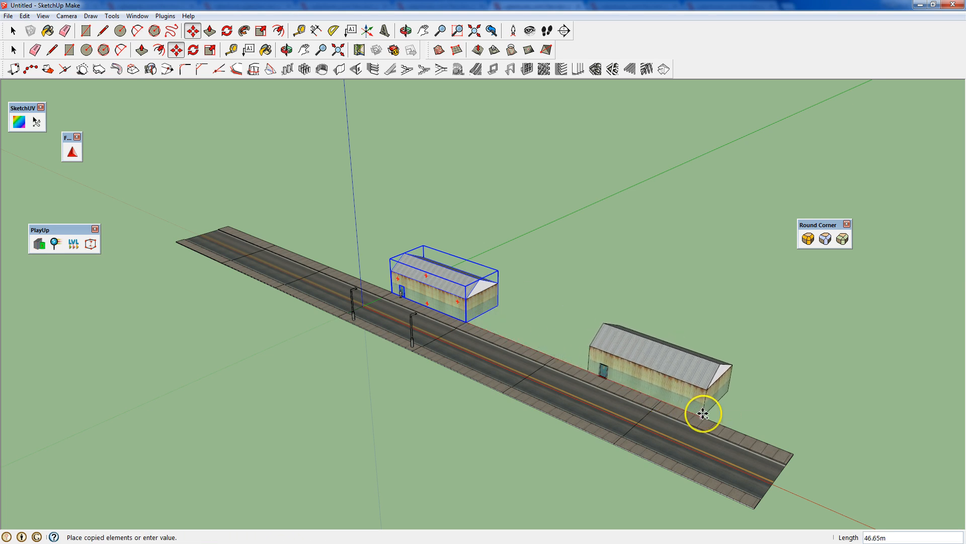
pyautogui.click(703, 414)
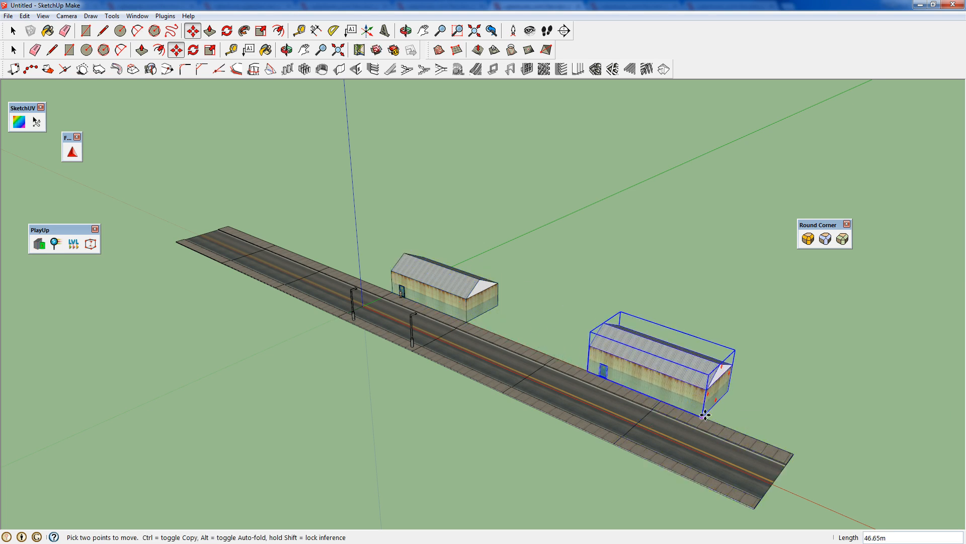
# Copy the new building about 96.18 m back along the same pavement edge, towards the far end of the road
pyautogui.press('ctrl')
pyautogui.click(704, 415)
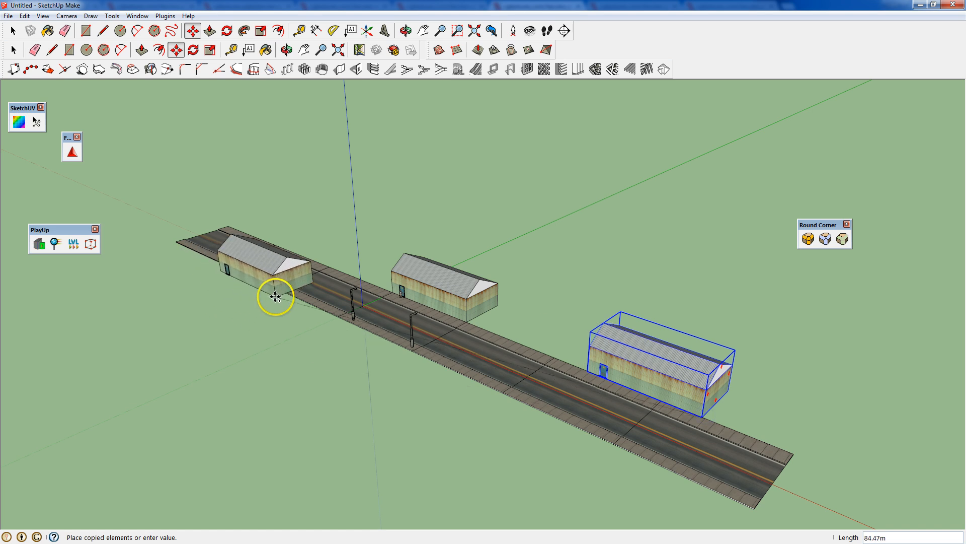
pyautogui.click(304, 253)
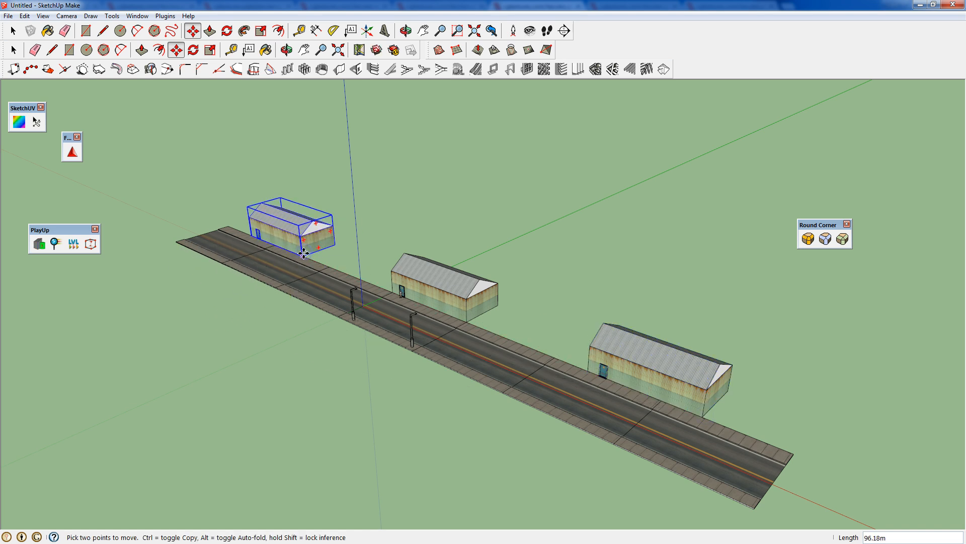
# Copy the far-end building about 47.58 m across to the opposite side of the road
pyautogui.press('ctrl')
pyautogui.click(304, 253)
pyautogui.click(261, 364)
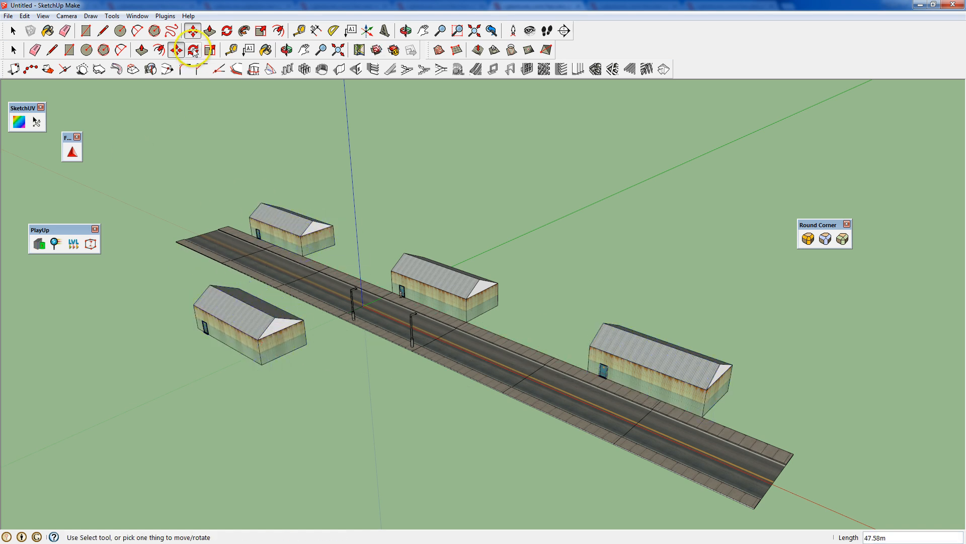
# Rotate the building across the road about half a turn so its door faces the street and move it up to the pavement
pyautogui.click(274, 311)
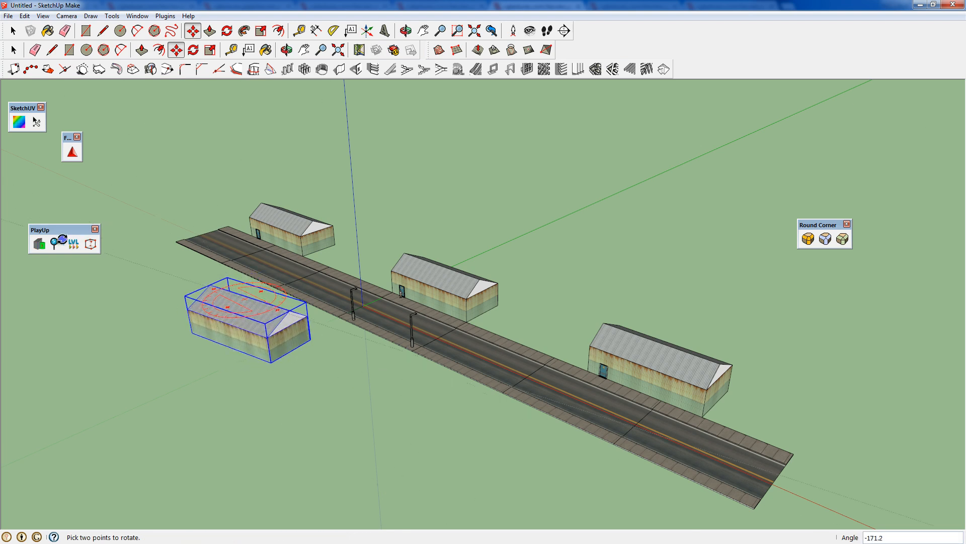
pyautogui.click(107, 217)
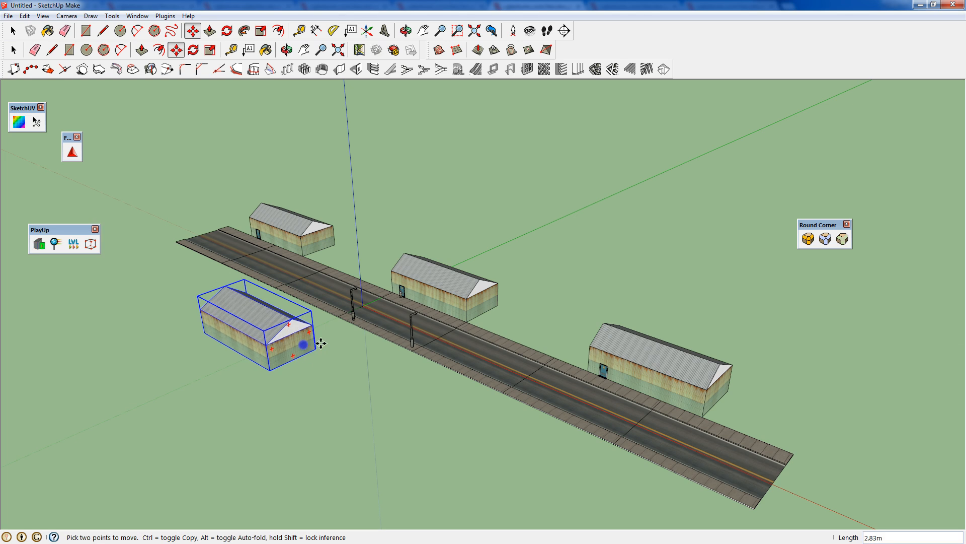
pyautogui.moveTo(320, 344); pyautogui.dragTo(314, 287)
# Select both street lamps and copy them together about 38.44 m along the pavement towards the near end of the road
pyautogui.scroll(4, 322, 314)
pyautogui.scroll(-3, 438, 327)
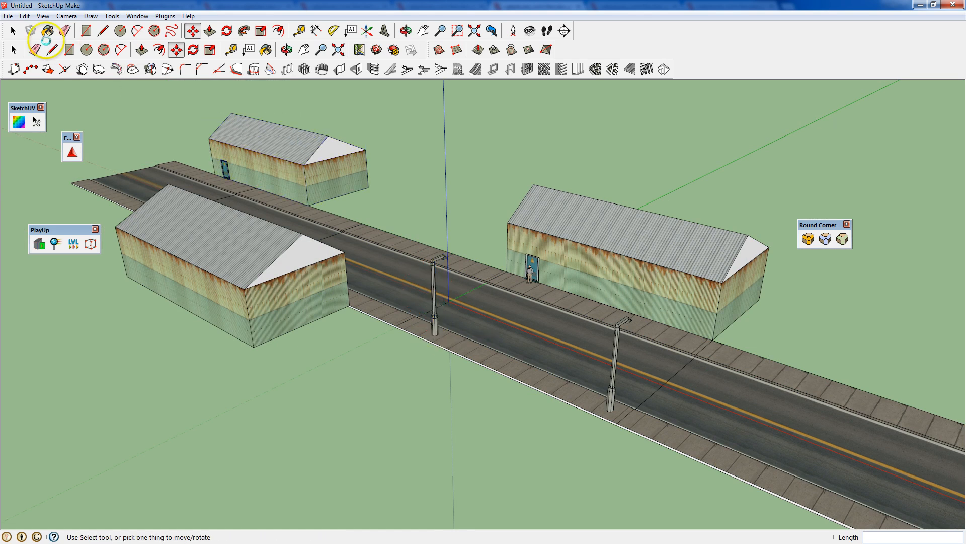
pyautogui.click(13, 31)
pyautogui.click(438, 334)
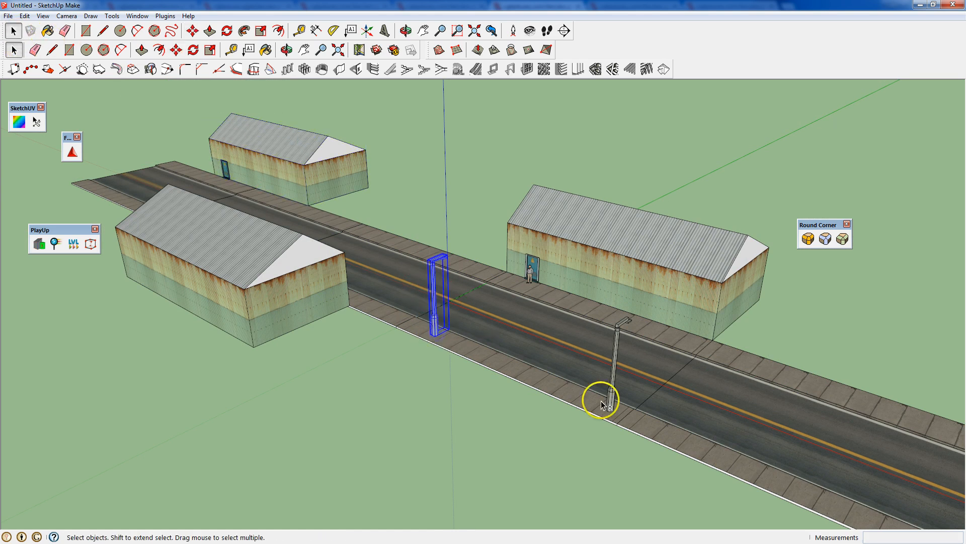
pyautogui.keyDown('shift'); pyautogui.click(610, 402); pyautogui.keyUp('shift')
pyautogui.scroll(-3, 599, 397)
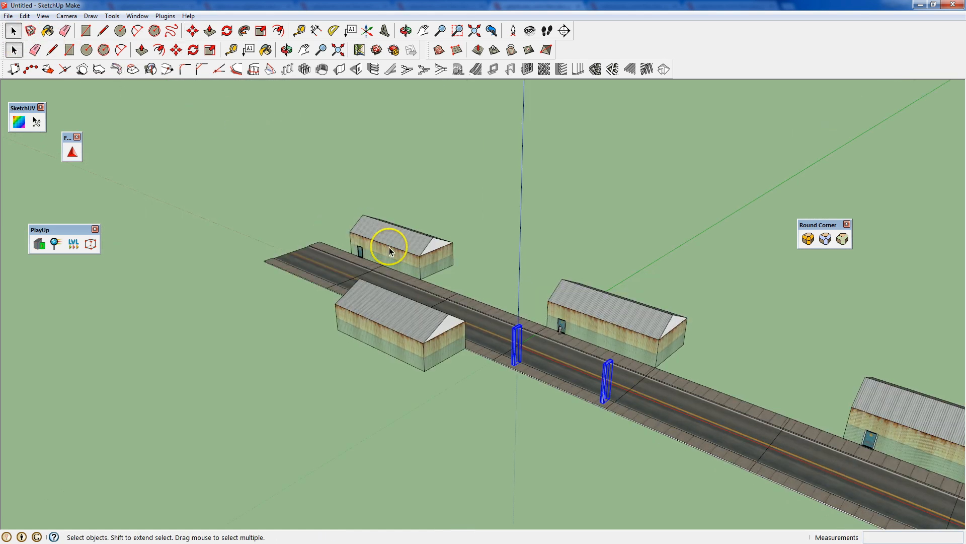
pyautogui.keyDown('shift'); pyautogui.moveTo(389, 247); pyautogui.dragTo(303, 188, button='middle'); pyautogui.keyUp('shift')
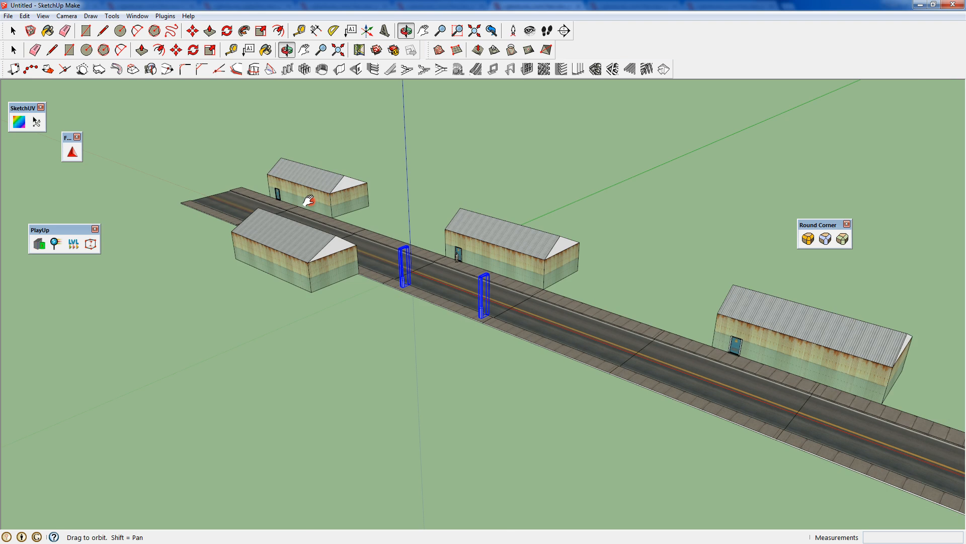
pyautogui.click(175, 50)
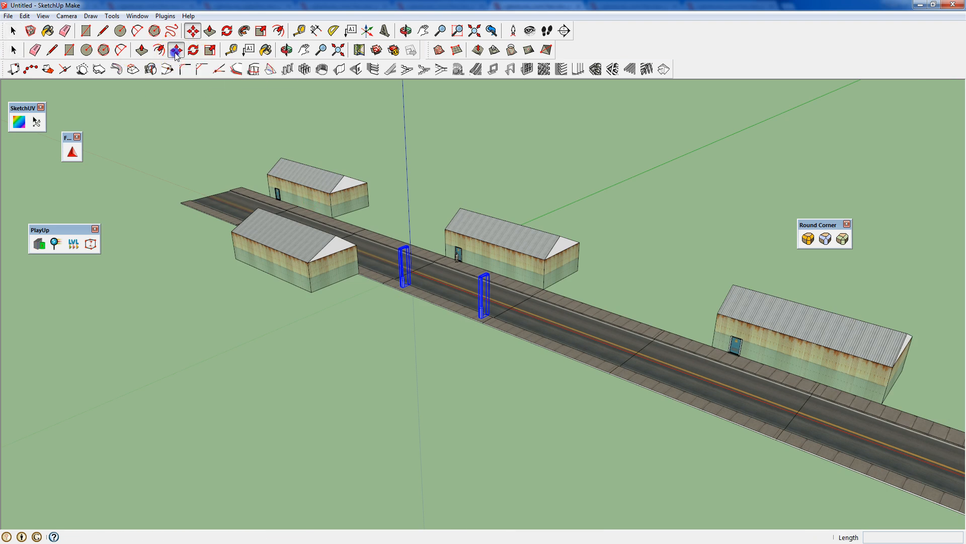
pyautogui.press('ctrl')
pyautogui.click(406, 284)
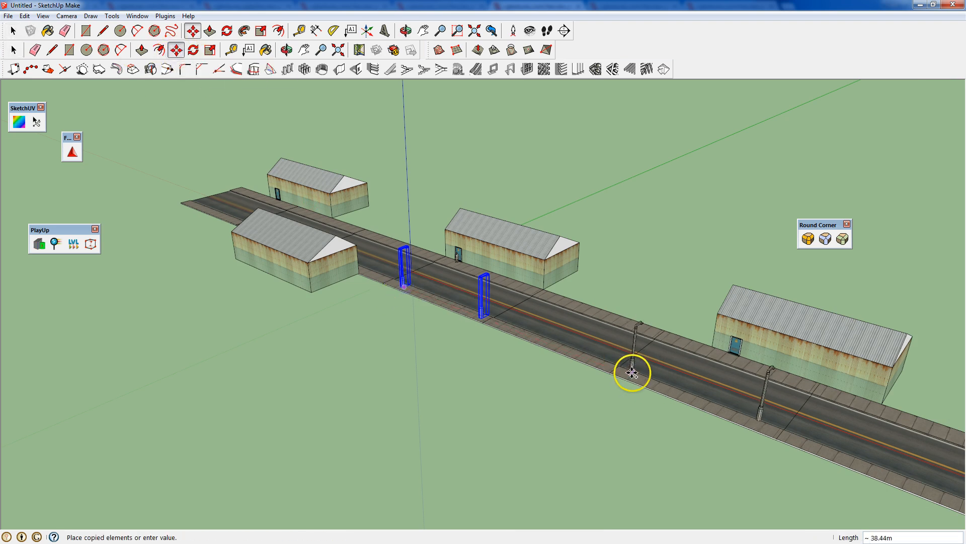
pyautogui.click(631, 372)
pyautogui.scroll(-3, 723, 455)
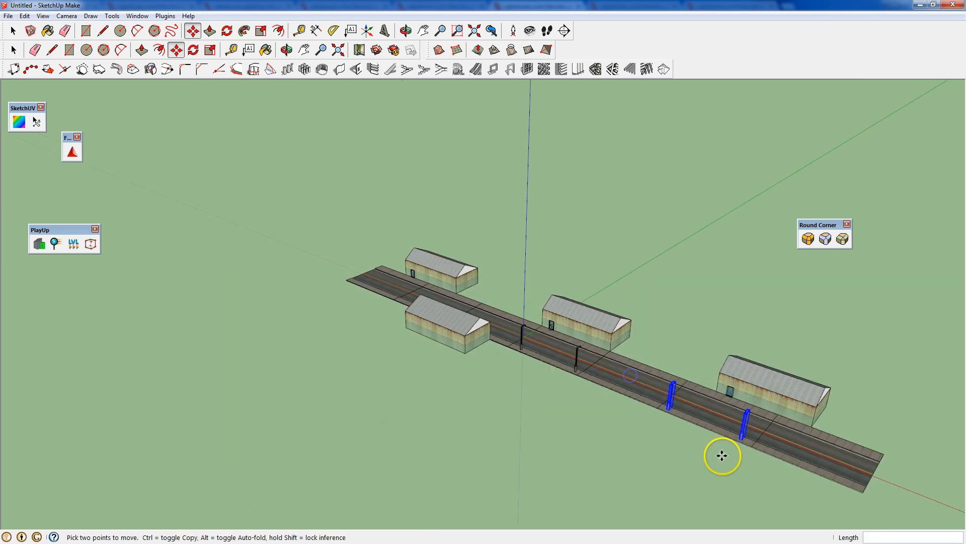
# Select the whole street with its buildings and lamps and turn it into one component named Level
pyautogui.scroll(-1, 722, 455)
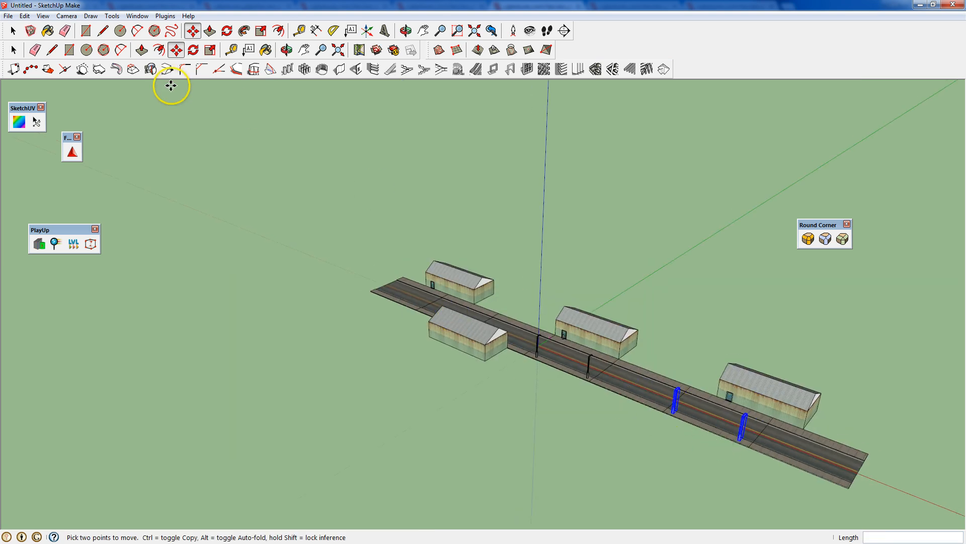
pyautogui.click(14, 31)
pyautogui.click(228, 212)
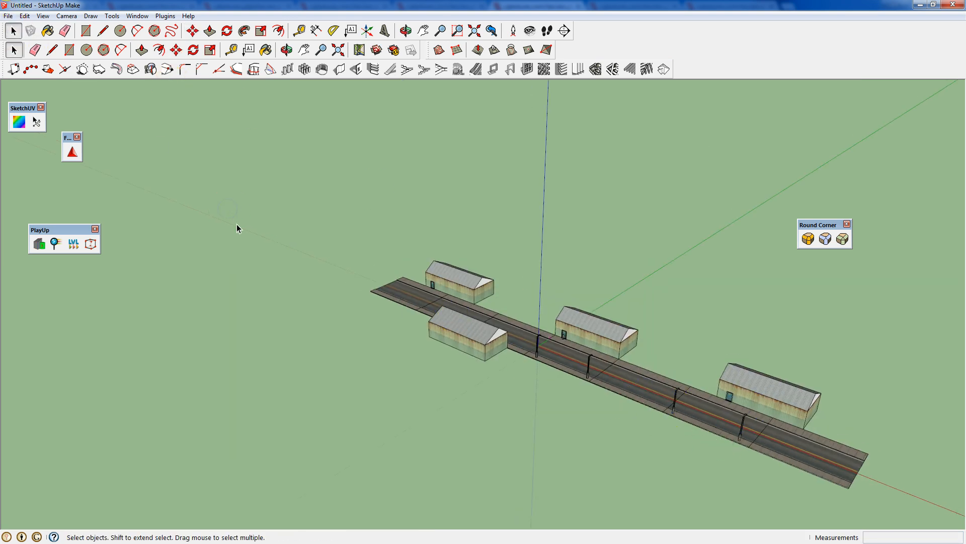
pyautogui.scroll(-2, 302, 261)
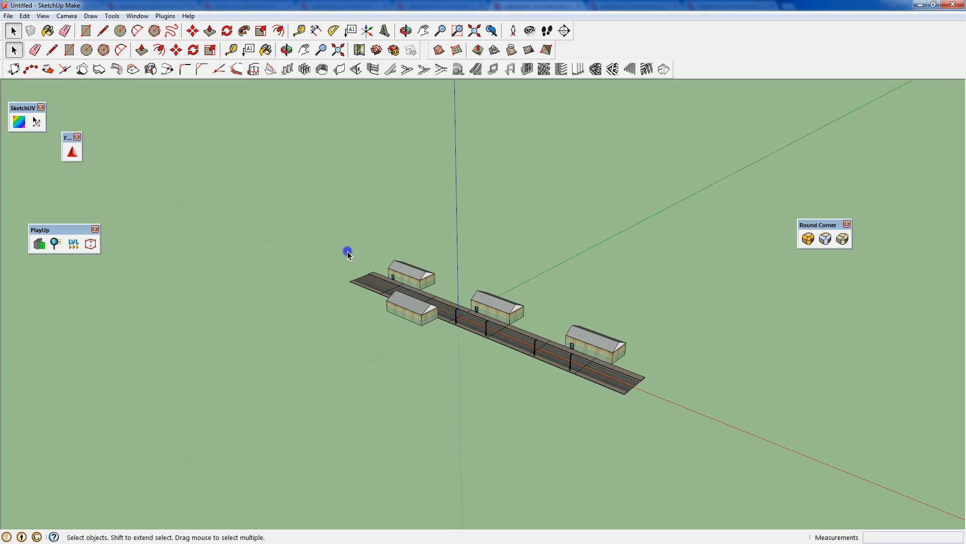
pyautogui.moveTo(348, 253); pyautogui.dragTo(702, 464)
pyautogui.rightClick(597, 339)
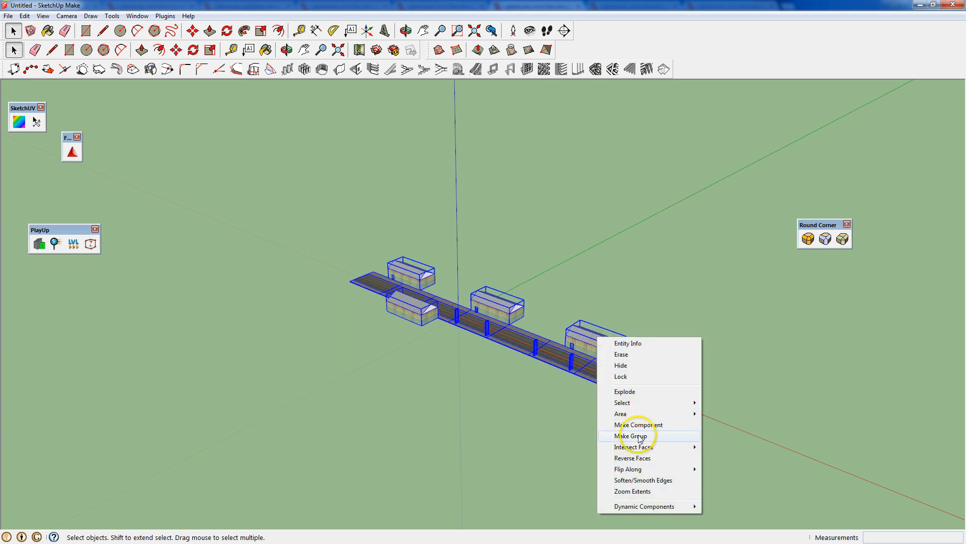
pyautogui.click(639, 426)
pyautogui.write('Level')
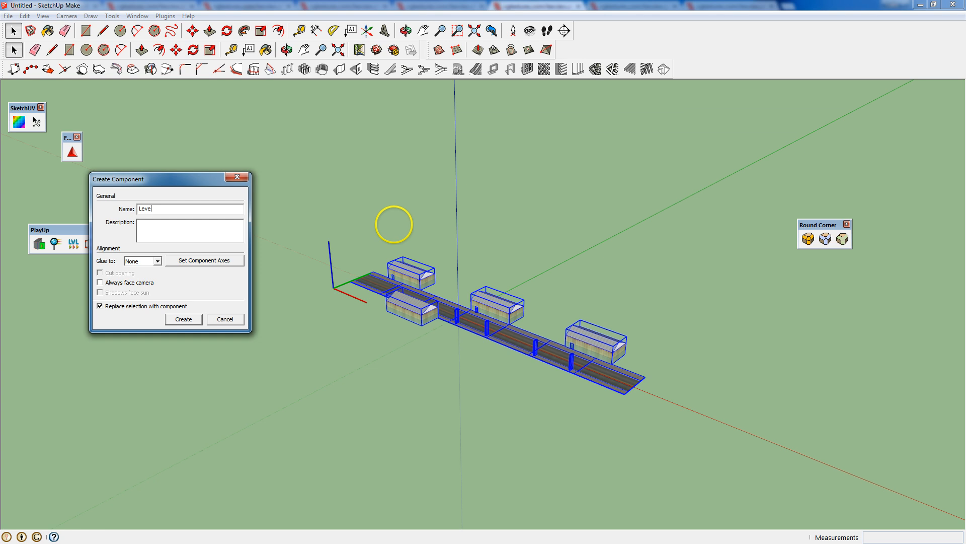
pyautogui.click(177, 319)
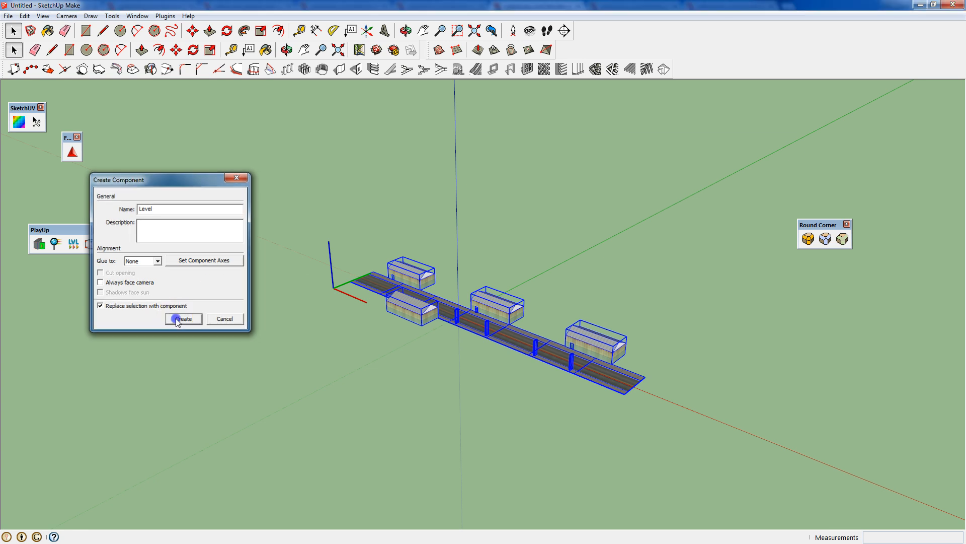
pyautogui.doubleClick(402, 271)
pyautogui.click(395, 274)
pyautogui.click(373, 388)
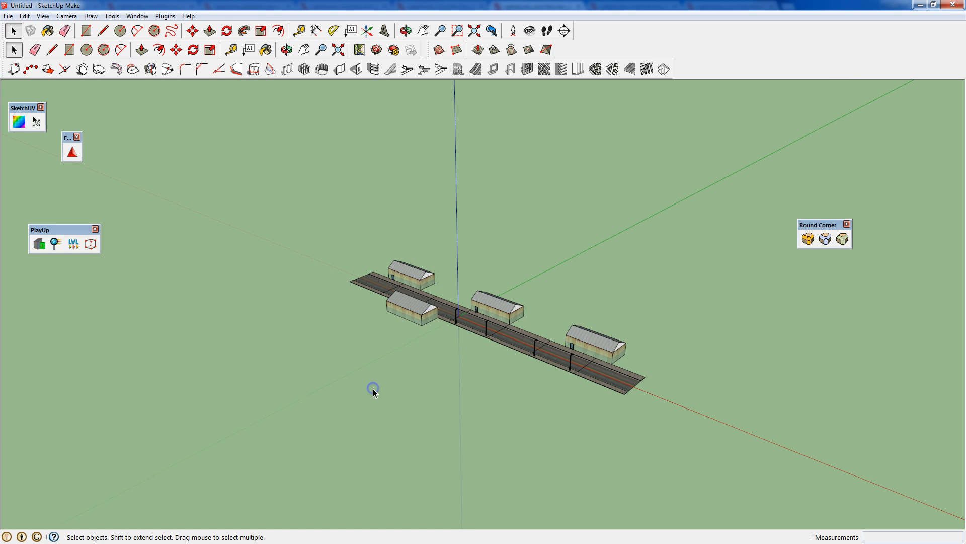
# Export the entire level to Unity3D with PlayUp as StreetWithWarehouse in the Levels folder and switch to Unity
pyautogui.click(74, 244)
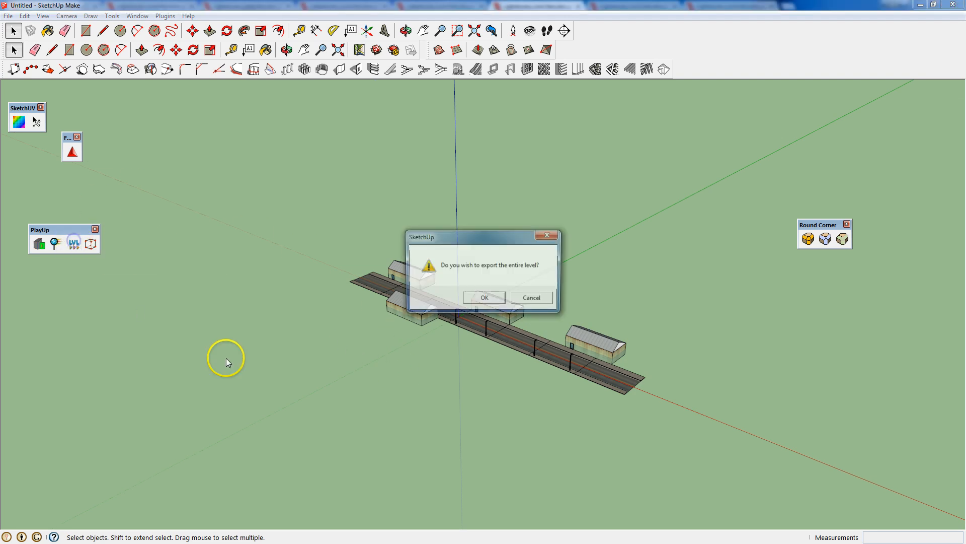
pyautogui.click(483, 300)
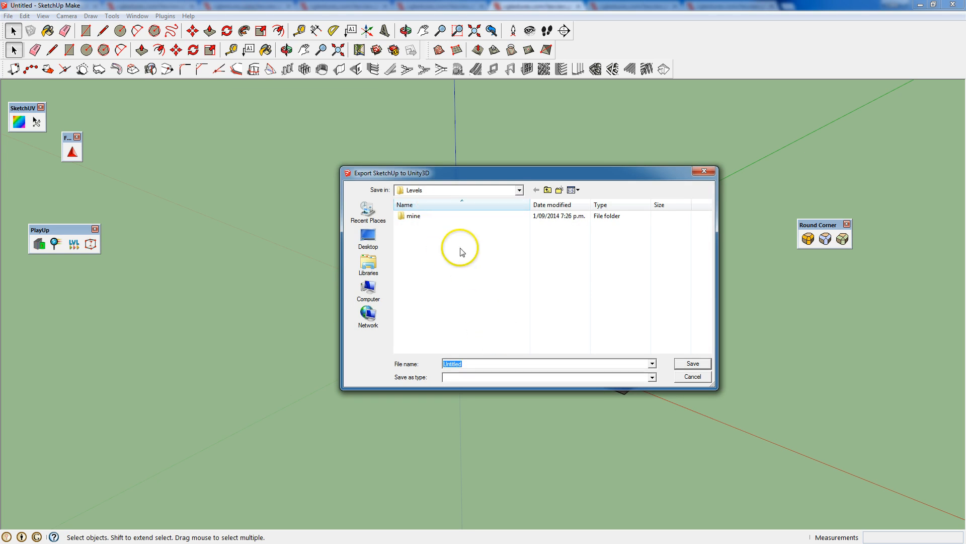
pyautogui.click(519, 190)
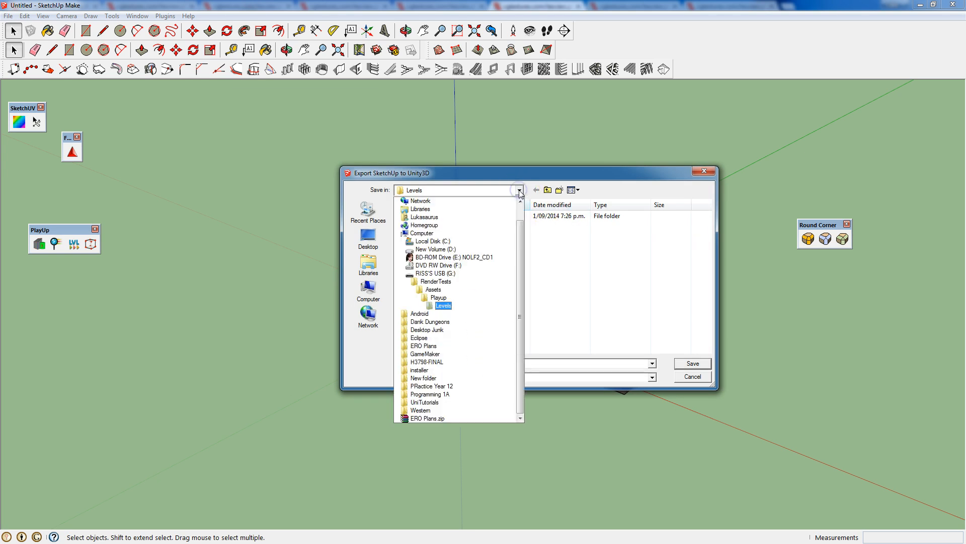
pyautogui.click(519, 190)
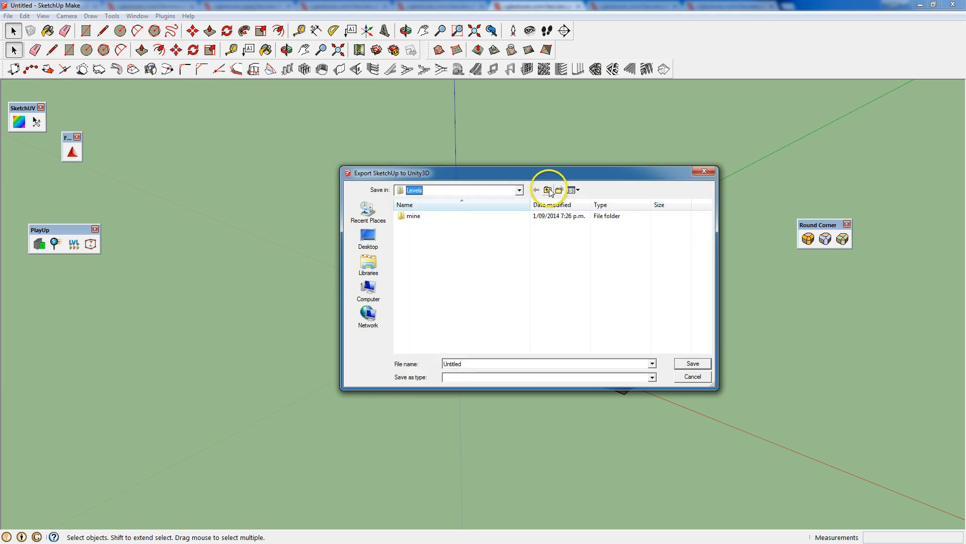
pyautogui.click(483, 364)
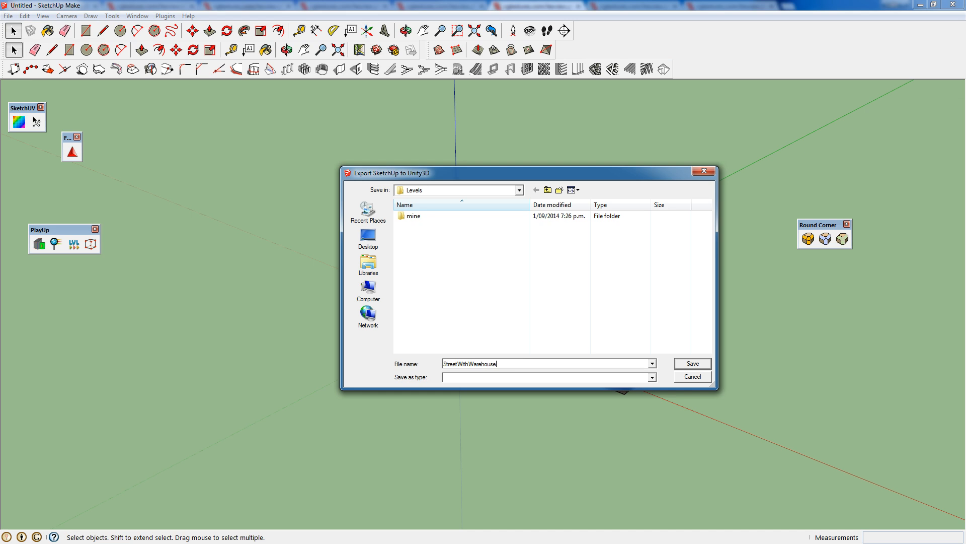
pyautogui.click(690, 363)
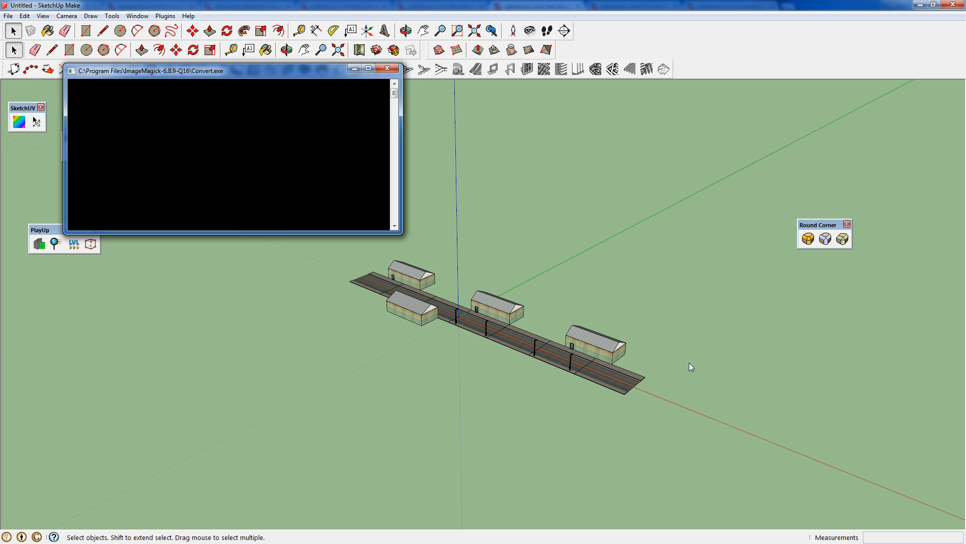
pyautogui.click(603, 394)
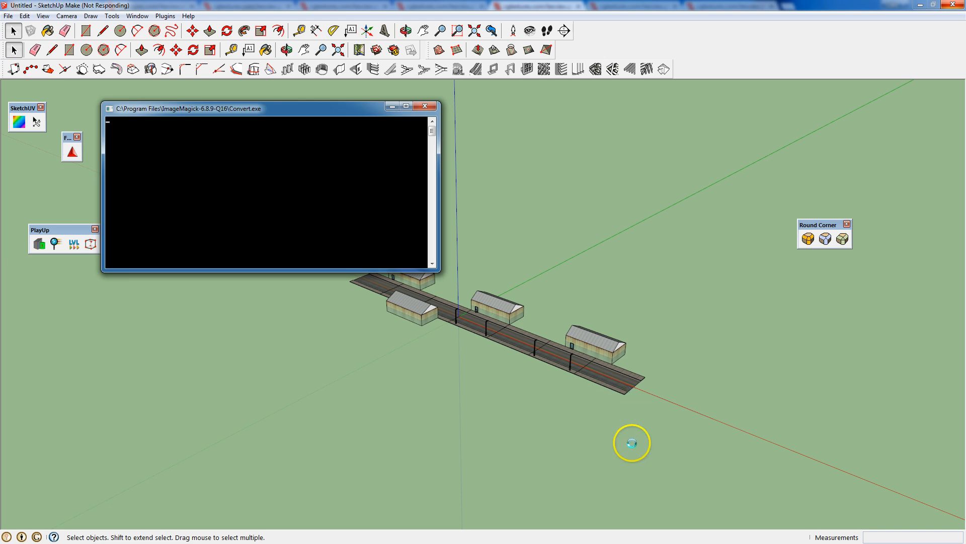
pyautogui.hotkey('alt', 'Tab')
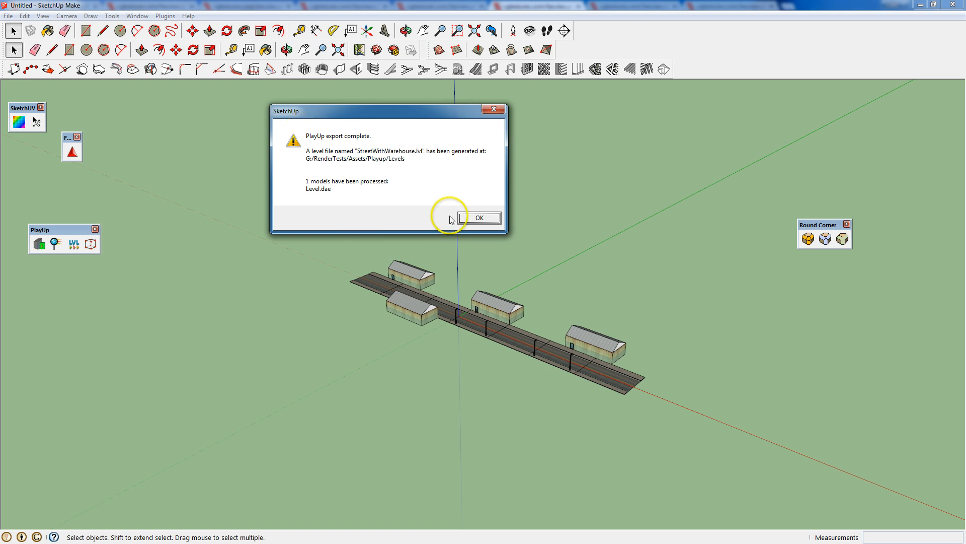
pyautogui.click(476, 218)
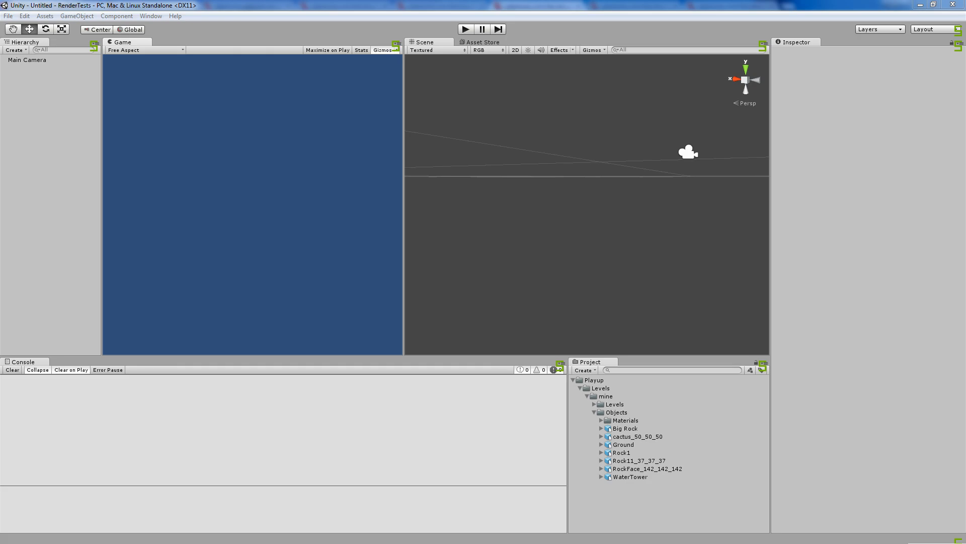
# Browse the Playup project's Levels and mine folders and expand the Objects folder that holds the exported model
pyautogui.click(581, 385)
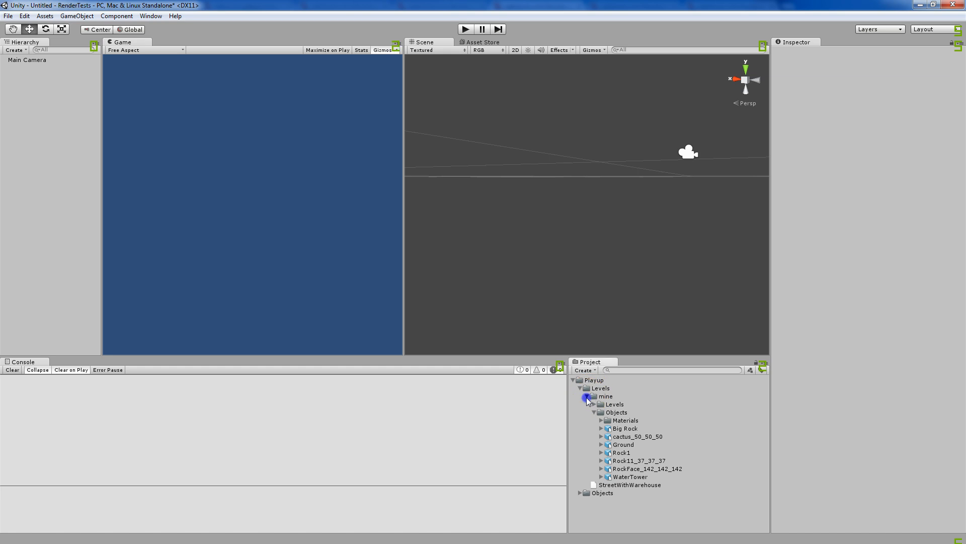
pyautogui.click(588, 397)
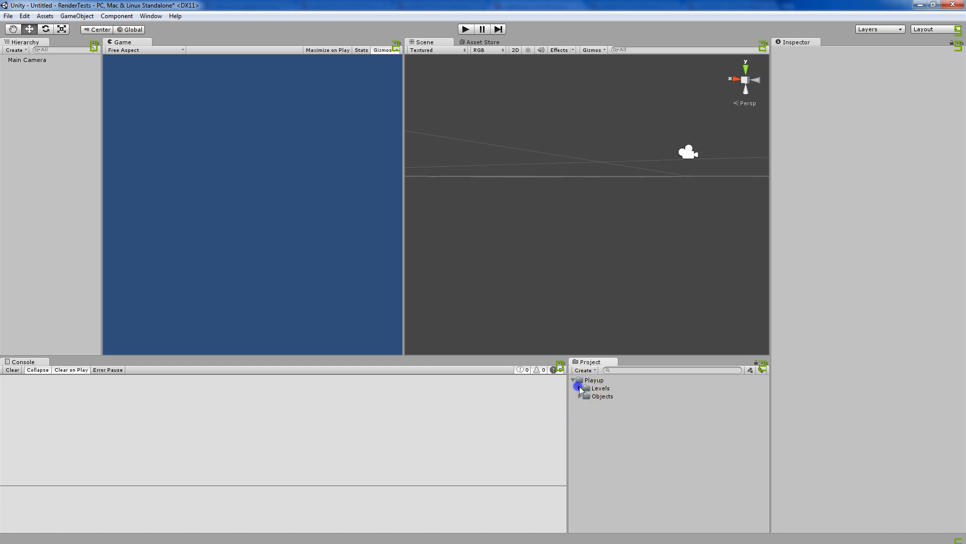
pyautogui.click(587, 396)
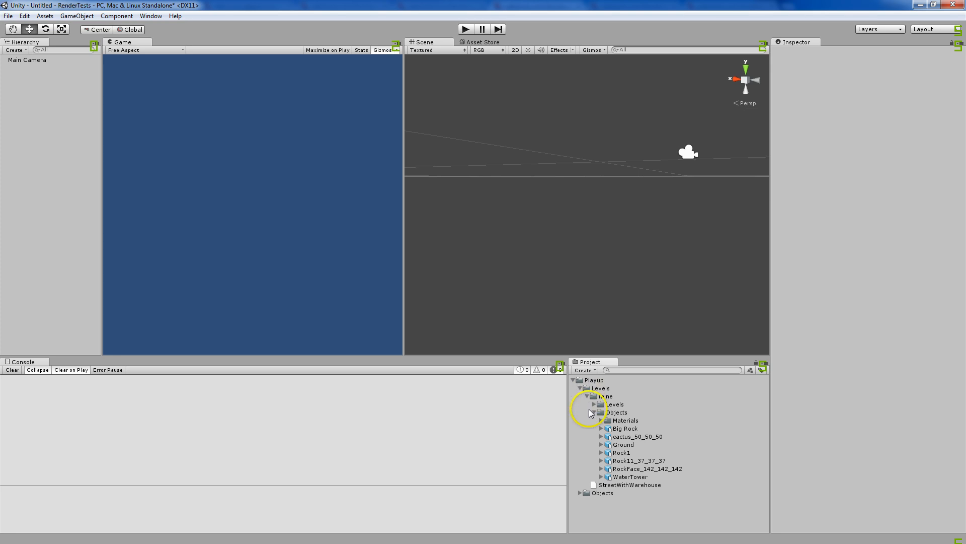
pyautogui.click(595, 404)
pyautogui.click(594, 405)
pyautogui.click(582, 493)
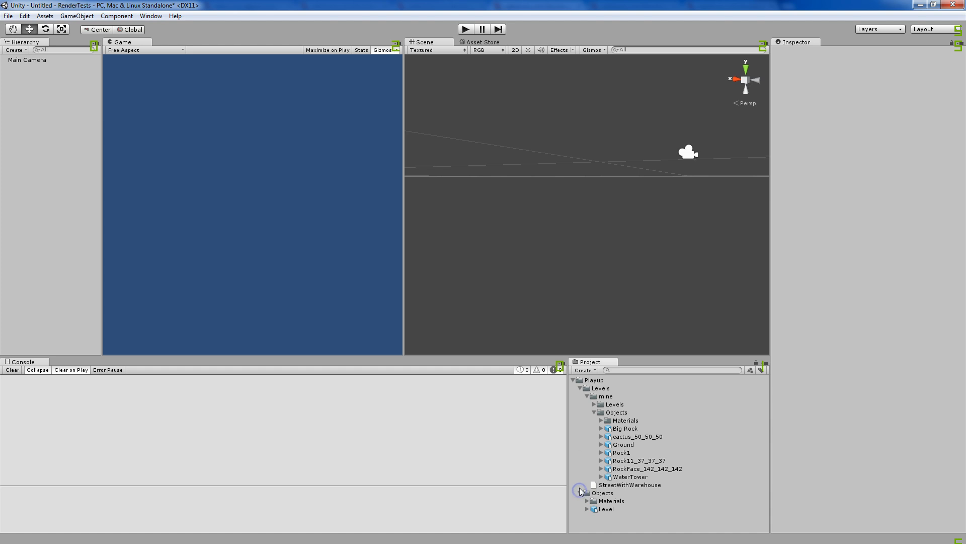
# Place the exported Level model in the scene and frame it from an elevated angle
pyautogui.click(607, 509)
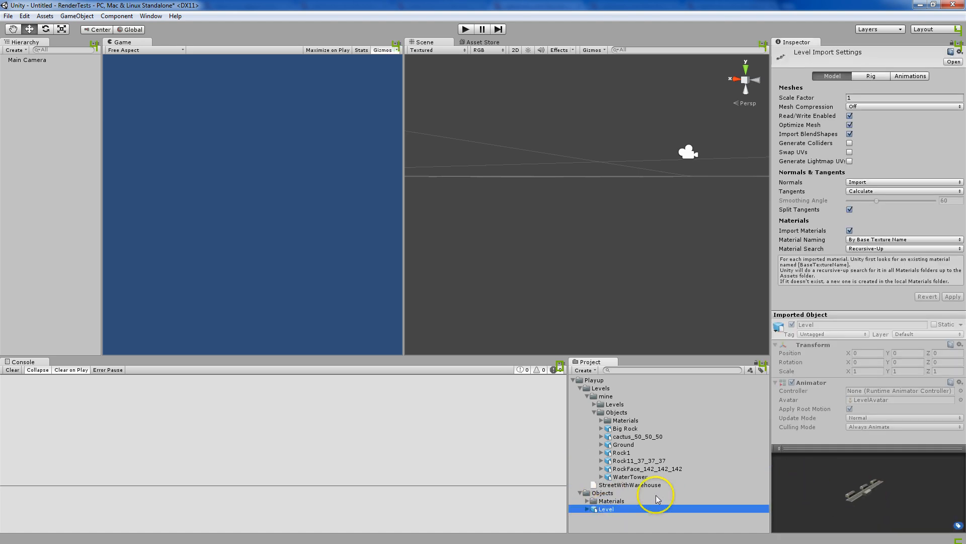
pyautogui.moveTo(595, 508); pyautogui.dragTo(408, 223)
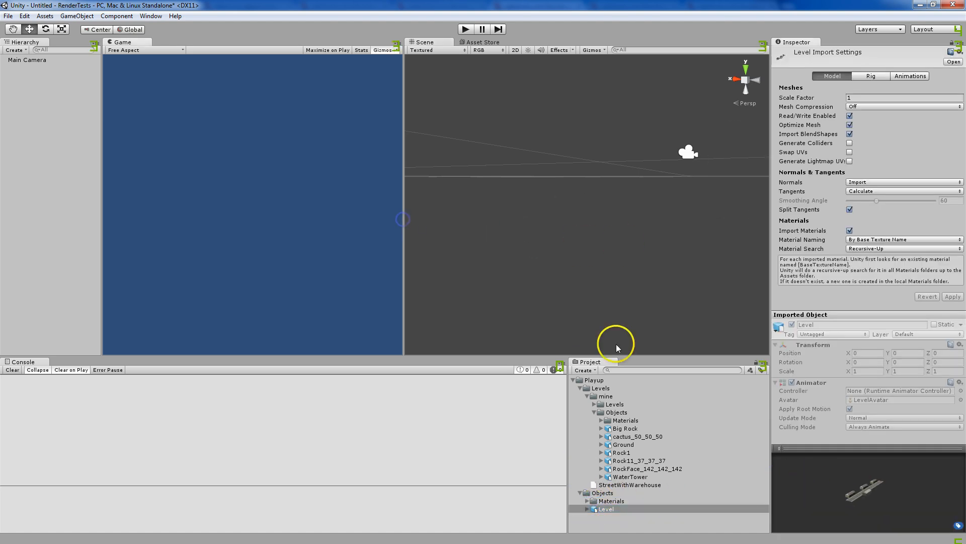
pyautogui.moveTo(604, 507); pyautogui.dragTo(653, 233)
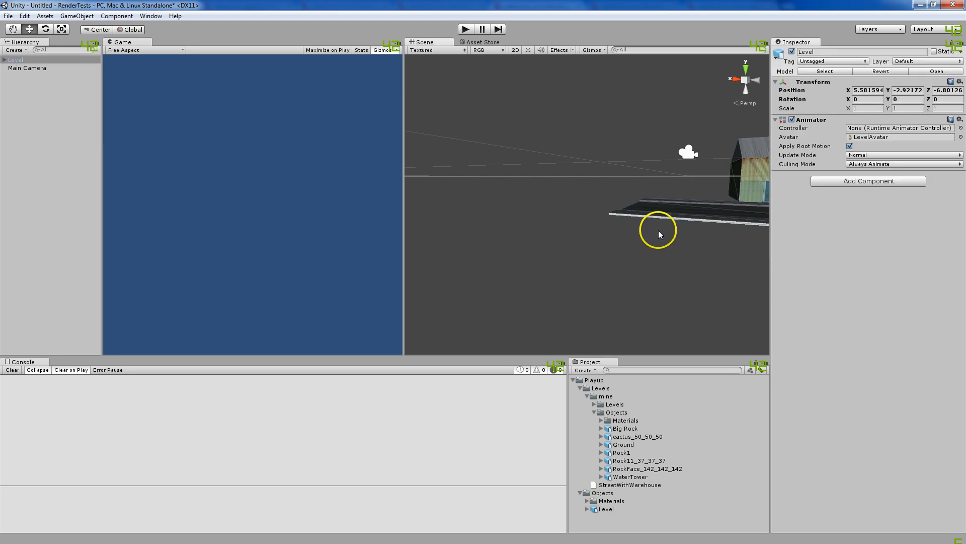
pyautogui.press('f')
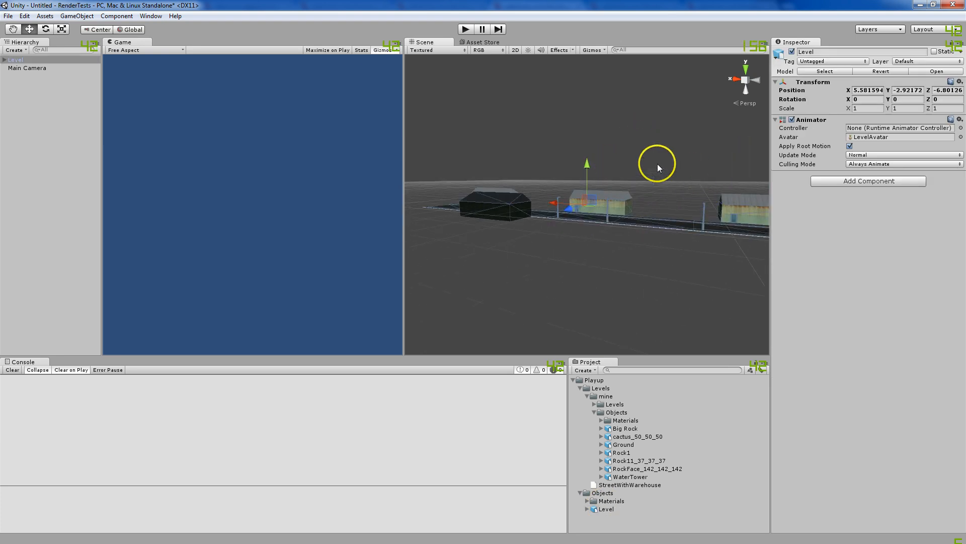
pyautogui.keyDown('alt'); pyautogui.moveTo(654, 157); pyautogui.dragTo(562, 245); pyautogui.keyUp('alt')
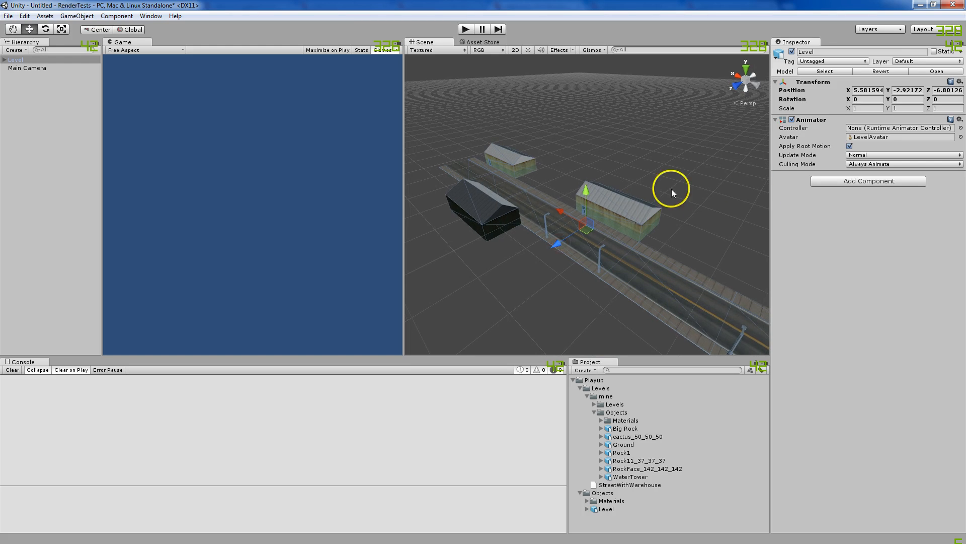
# Enable Generate Colliders and Generate Lightmap UVs for the Level model, set its Normals to Calculate and apply the import settings
pyautogui.click(602, 509)
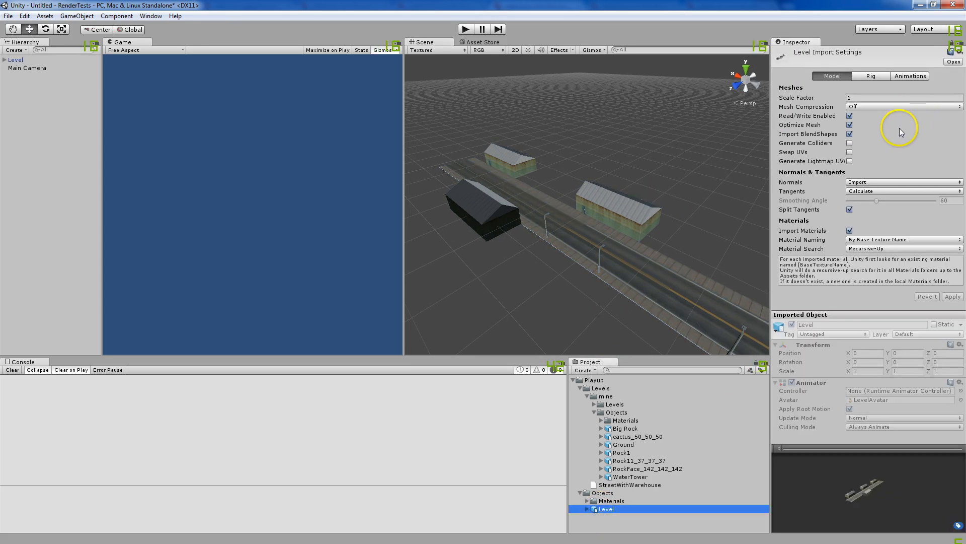
pyautogui.click(851, 97)
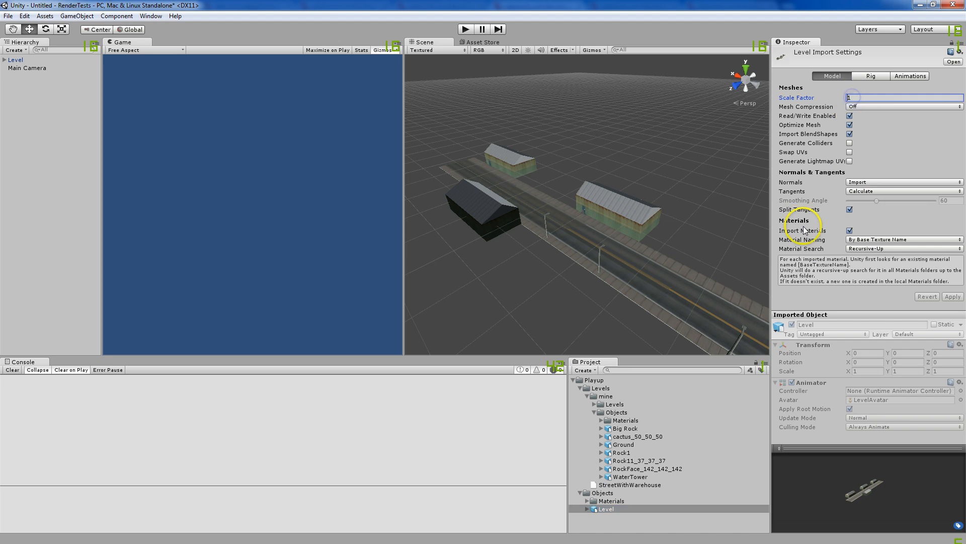
pyautogui.click(849, 144)
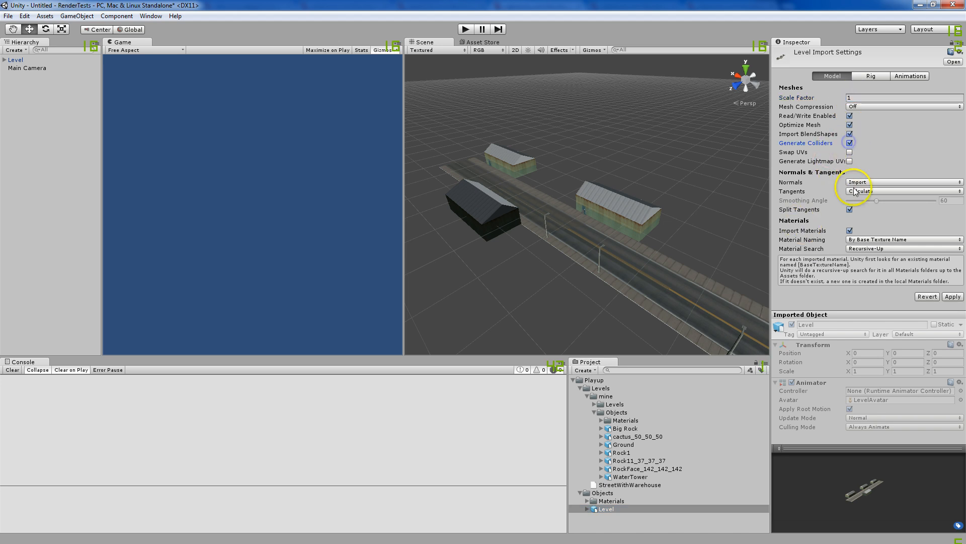
pyautogui.click(850, 162)
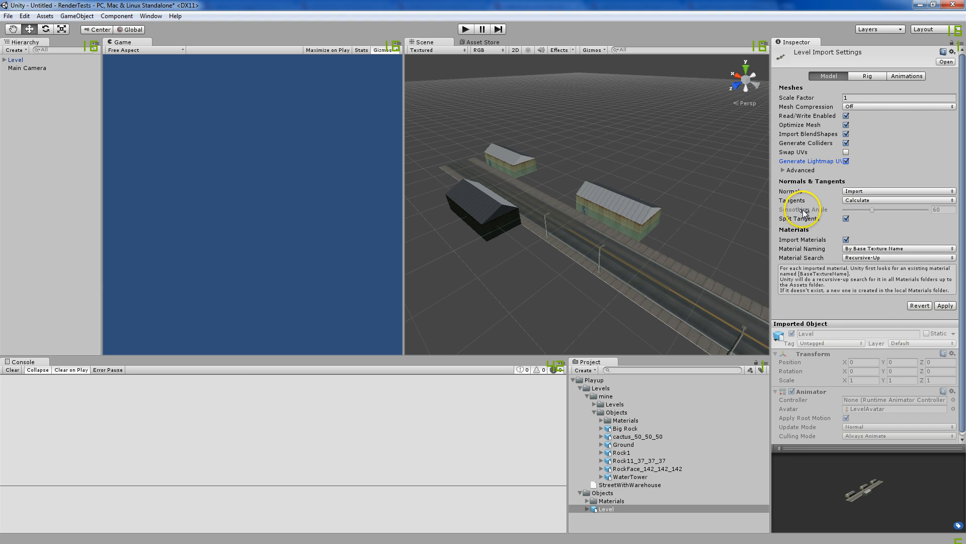
pyautogui.click(856, 191)
pyautogui.click(866, 202)
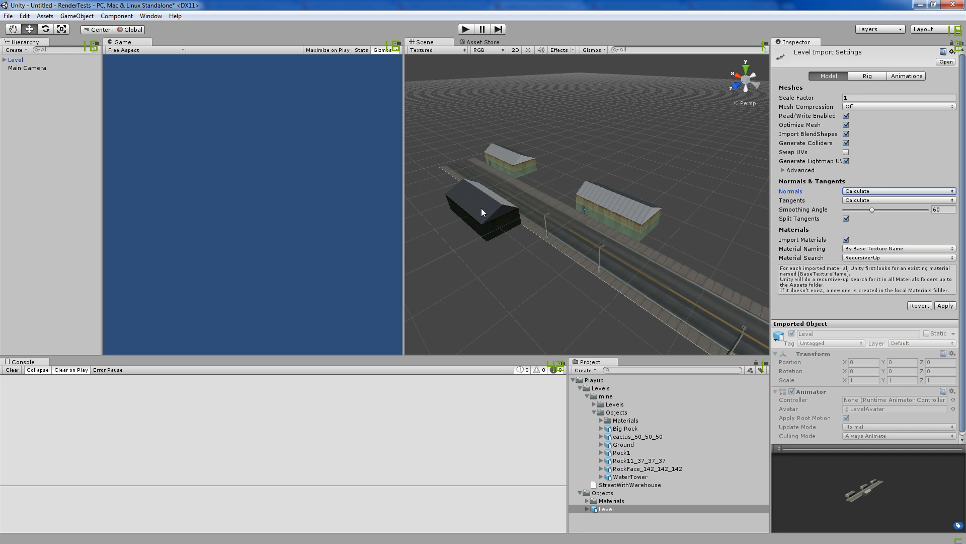
pyautogui.click(945, 305)
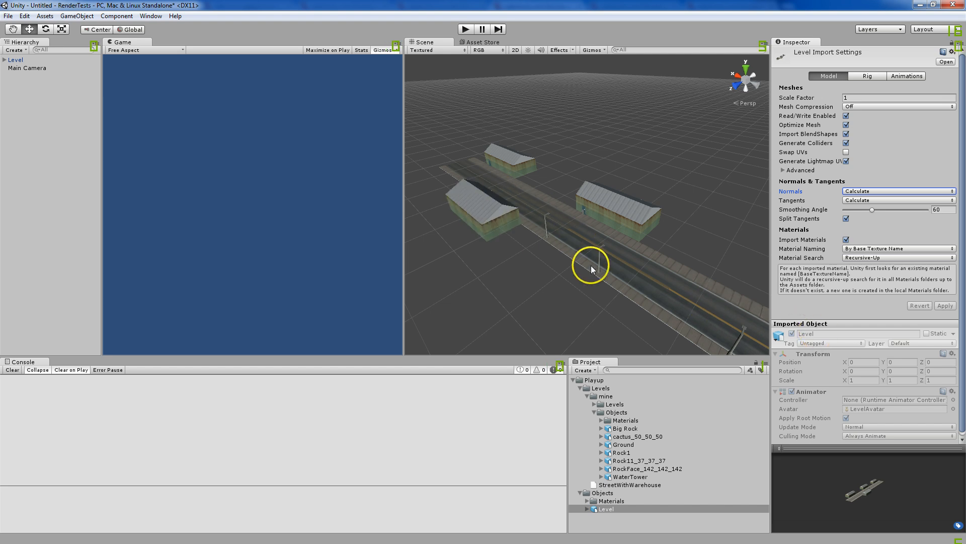
# Examine the reimported street in the scene, from the corrugated building's door and wall textures to the overall layout
pyautogui.scroll(10, 579, 243)
pyautogui.scroll(10, 555, 238)
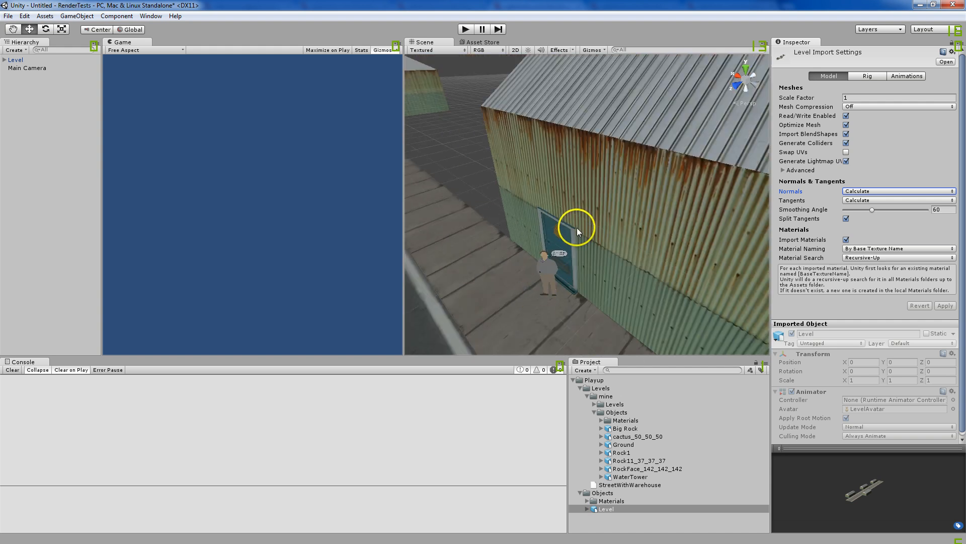
pyautogui.moveTo(577, 228)
pyautogui.mouseDown(button='right')
pyautogui.moveTo(553, 274)
pyautogui.moveTo(557, 209)
pyautogui.moveTo(562, 219)
pyautogui.moveTo(686, 225)
pyautogui.moveTo(556, 242)
pyautogui.moveTo(573, 242)
pyautogui.moveTo(566, 233)
pyautogui.moveTo(440, 236)
pyautogui.moveTo(546, 227)
pyautogui.moveTo(593, 235)
pyautogui.mouseUp(button='right')
pyautogui.press('w')
pyautogui.press('a')
pyautogui.press('s')
pyautogui.press('d')
pyautogui.press('s')
pyautogui.press('s')
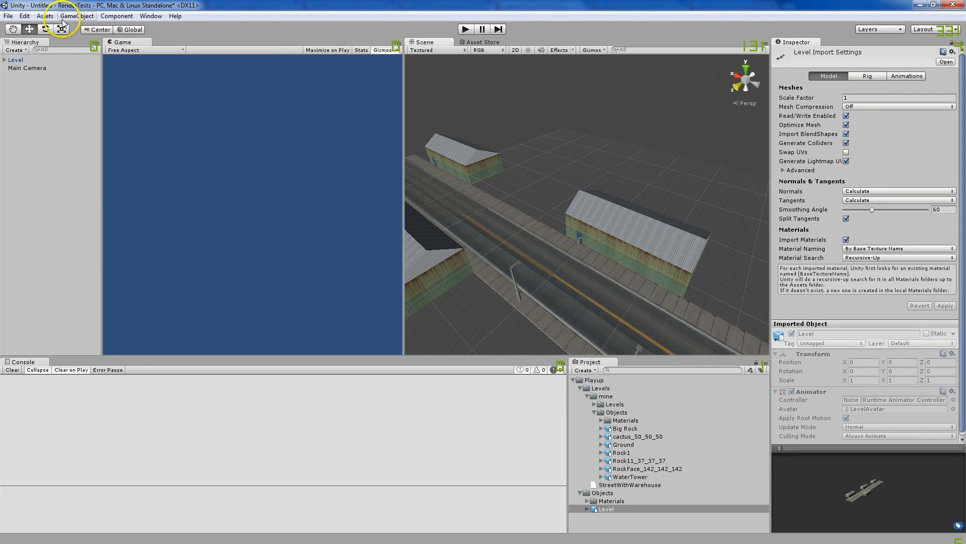
# Create a new Terrain object in the scene
pyautogui.click(77, 16)
pyautogui.moveTo(84, 52)
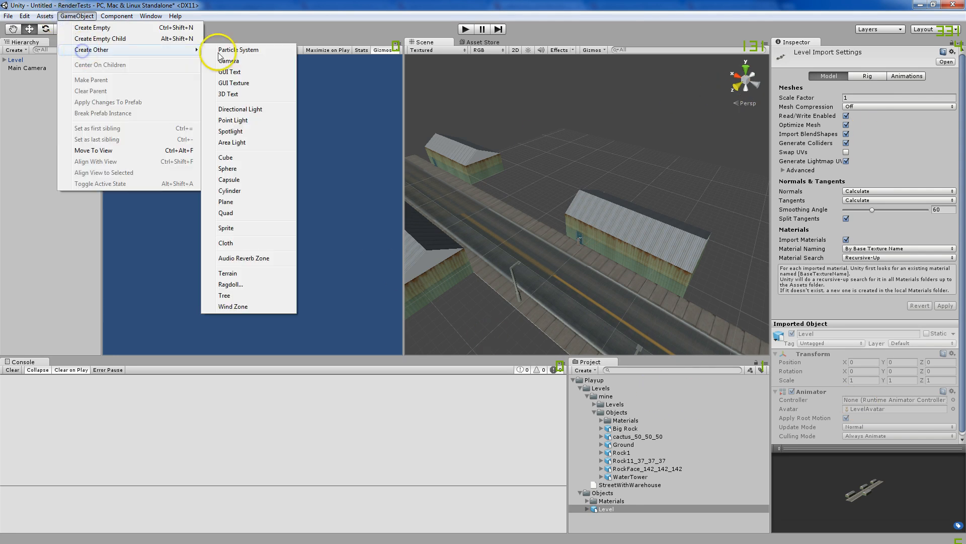
pyautogui.click(252, 273)
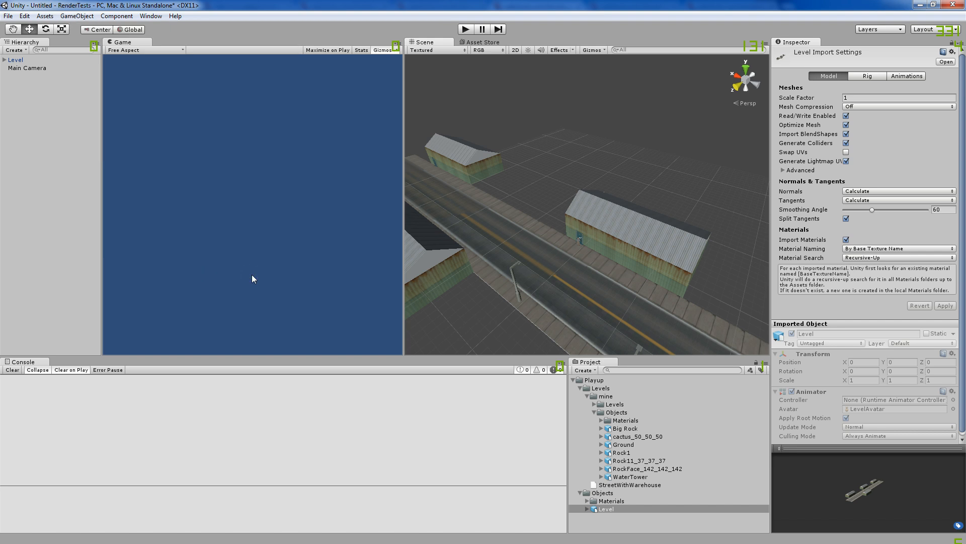
# Set the Level model's position to 0 on X, Y and Z
pyautogui.click(578, 264)
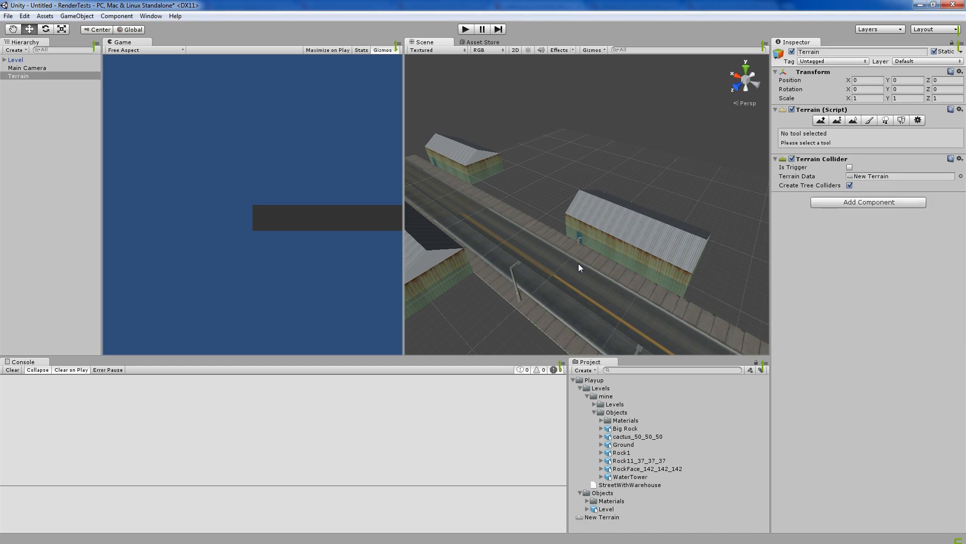
pyautogui.click(537, 262)
pyautogui.click(862, 90)
pyautogui.write('0')
pyautogui.click(906, 90)
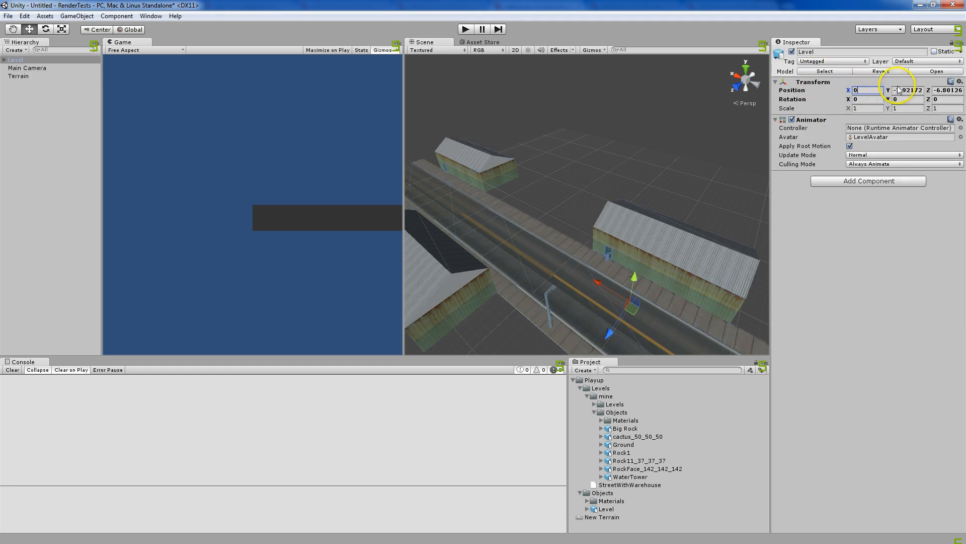
pyautogui.write('0')
pyautogui.click(951, 91)
pyautogui.write('0')
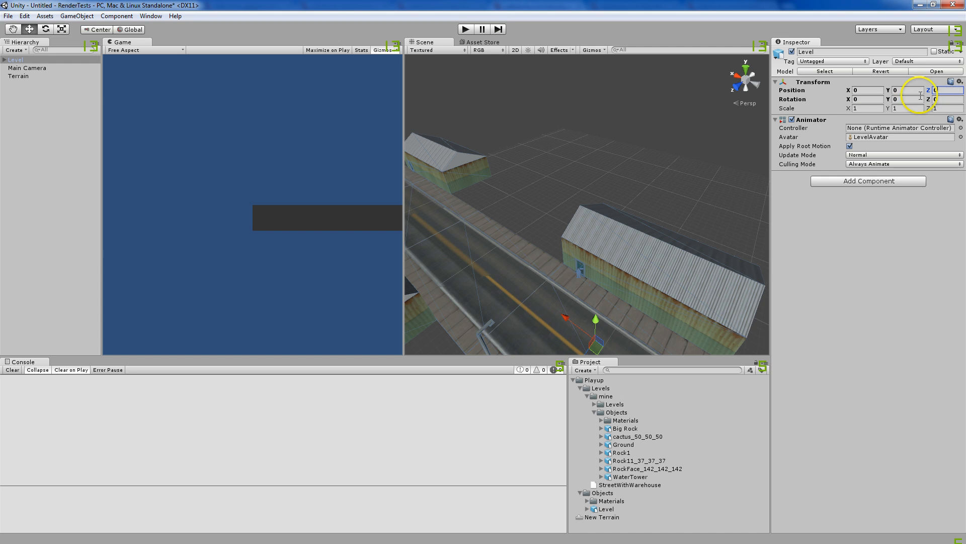
# Set the Terrain's position to X -1000 and Z -1000, and show its terrain settings
pyautogui.click(18, 76)
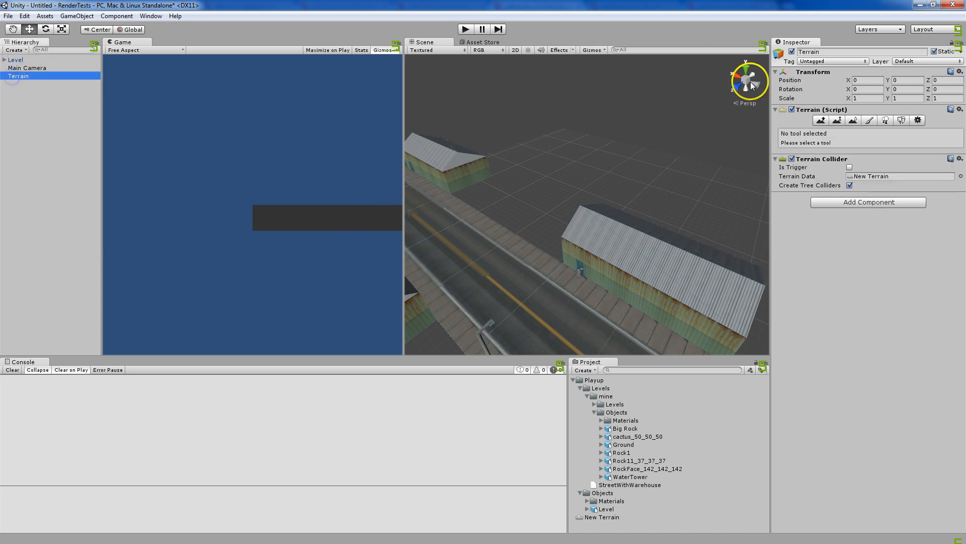
pyautogui.click(866, 80)
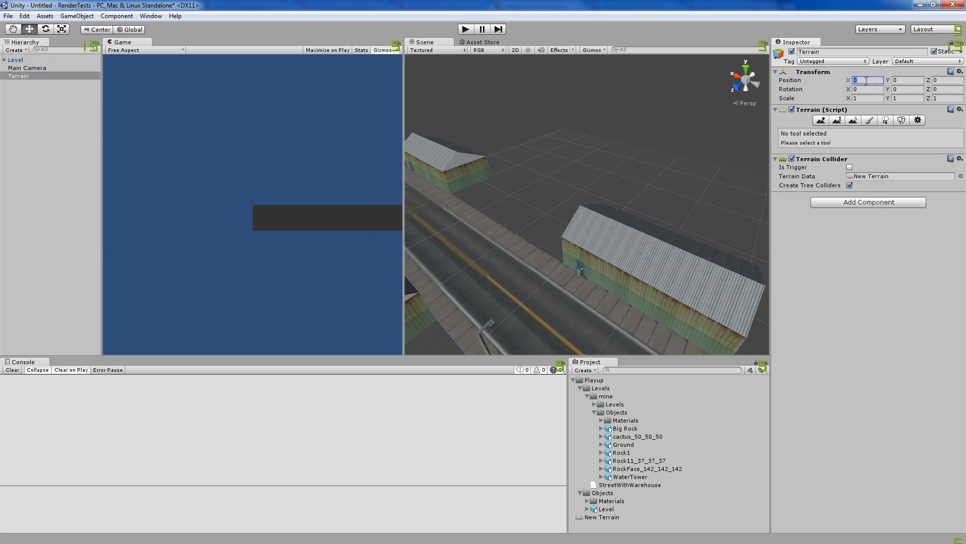
pyautogui.write('-1000')
pyautogui.press('Tab')
pyautogui.press('Tab')
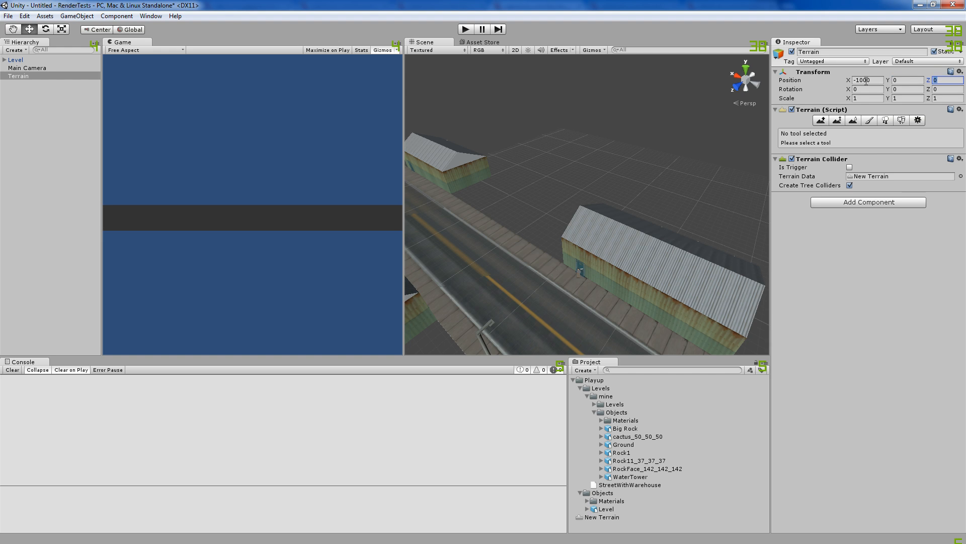
pyautogui.write('-1000')
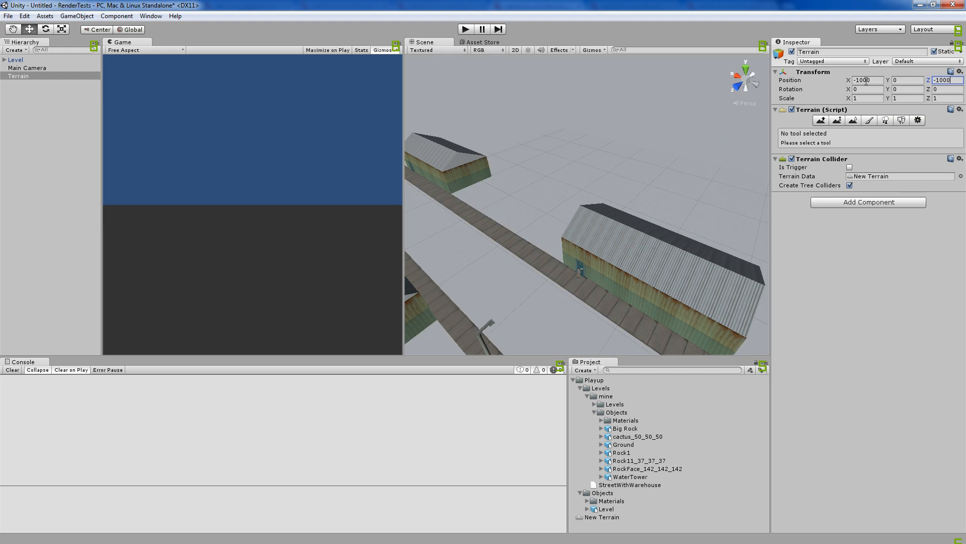
pyautogui.click(946, 80)
pyautogui.click(918, 121)
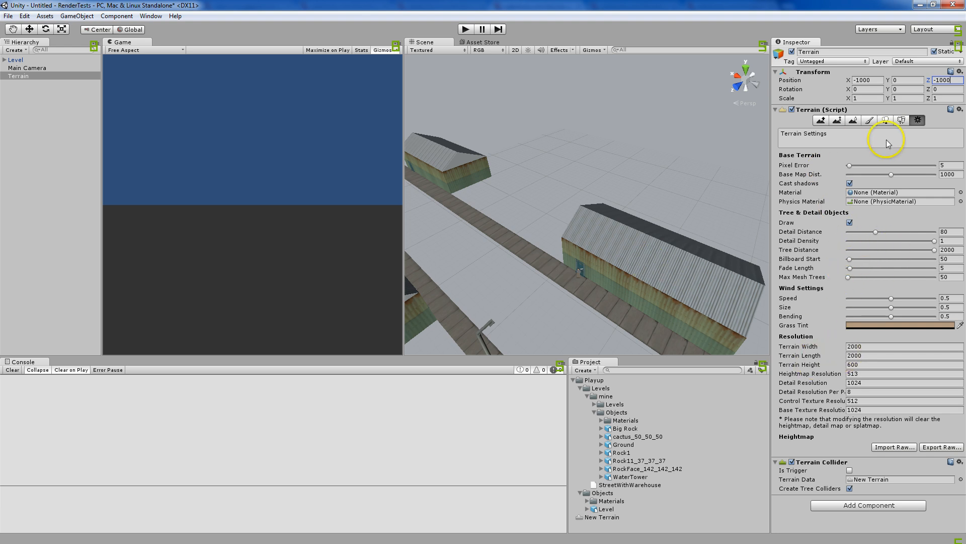
# Lower the Terrain slightly beneath the road by setting its Y position to -0.03
pyautogui.click(530, 252)
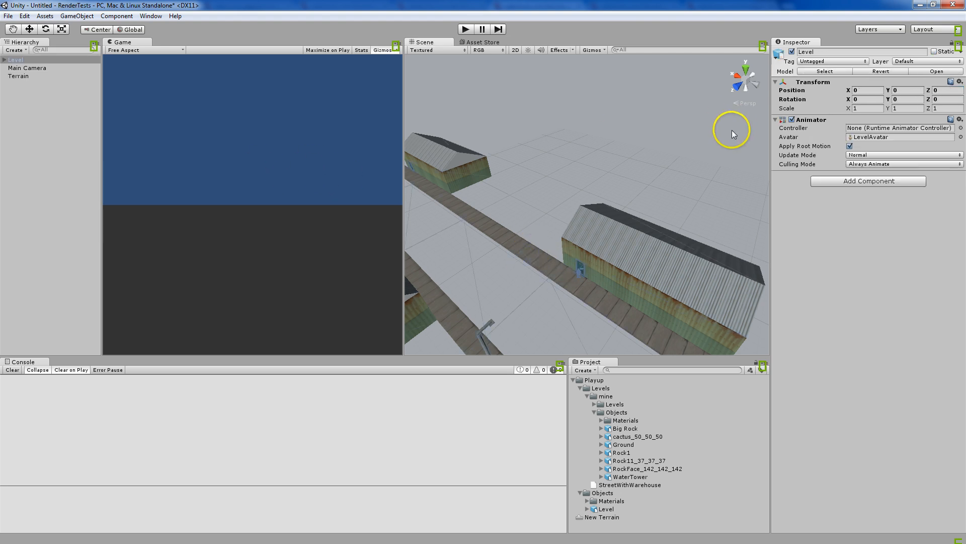
pyautogui.click(557, 178)
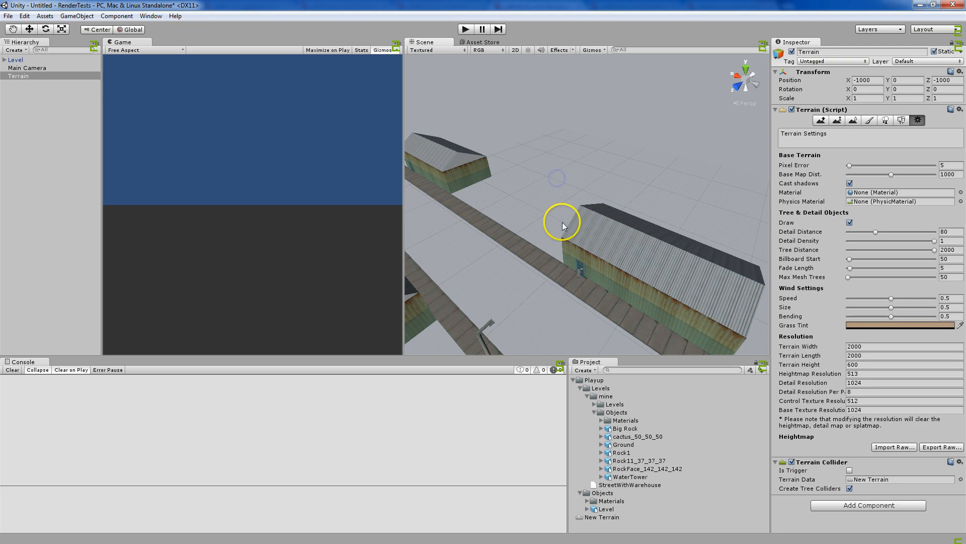
pyautogui.click(887, 83)
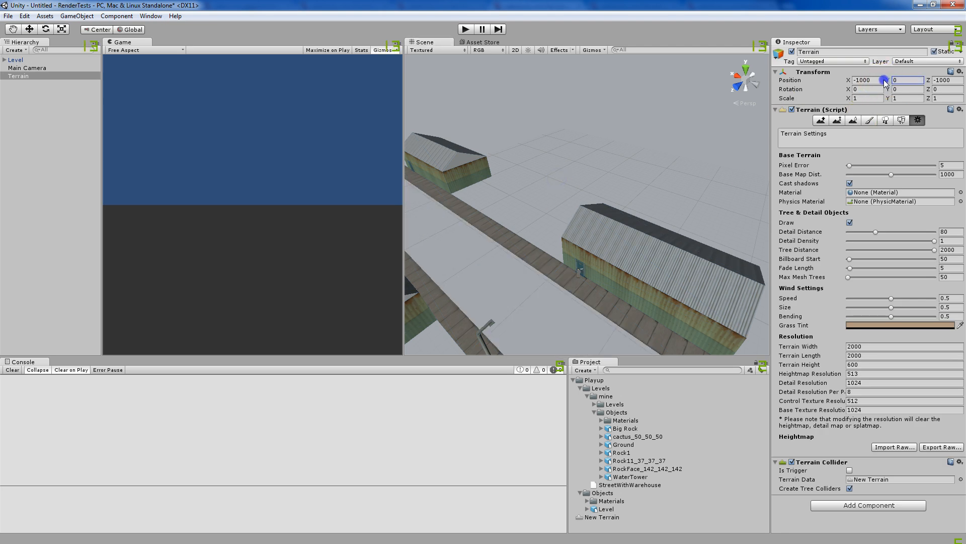
pyautogui.moveTo(886, 83); pyautogui.dragTo(883, 83)
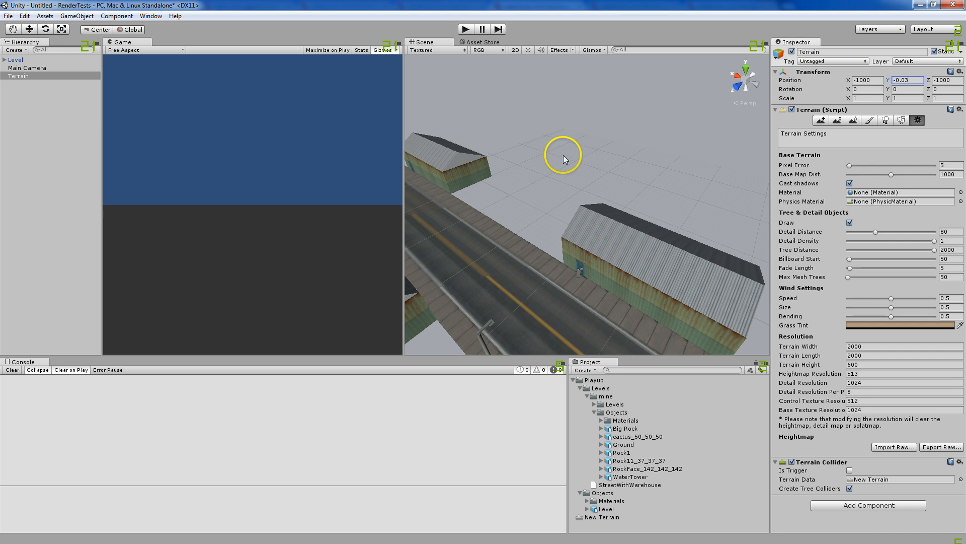
pyautogui.moveTo(564, 159); pyautogui.dragTo(667, 155, button='right')
pyautogui.press('s')
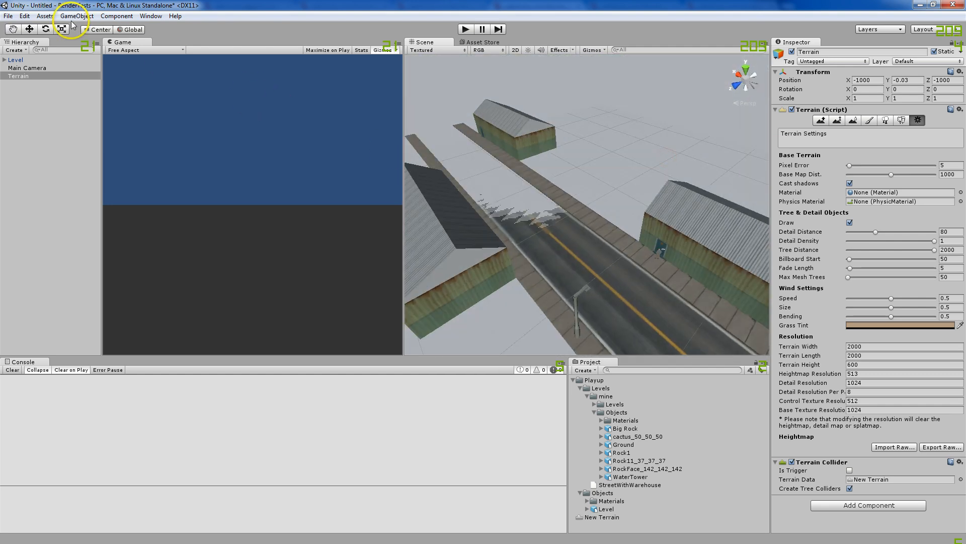
# Collapse the Playup folder and import the Character Controller package into the project
pyautogui.click(572, 380)
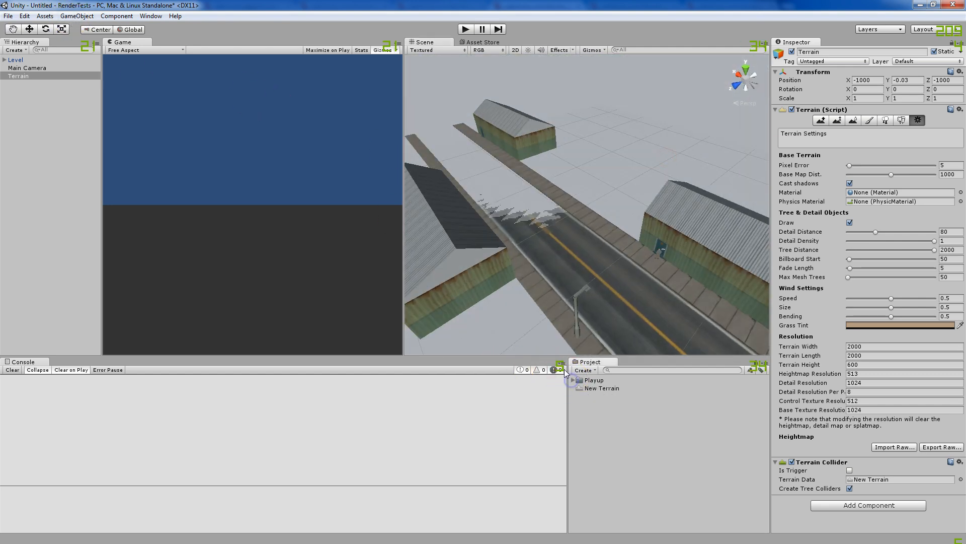
pyautogui.click(45, 15)
pyautogui.click(74, 87)
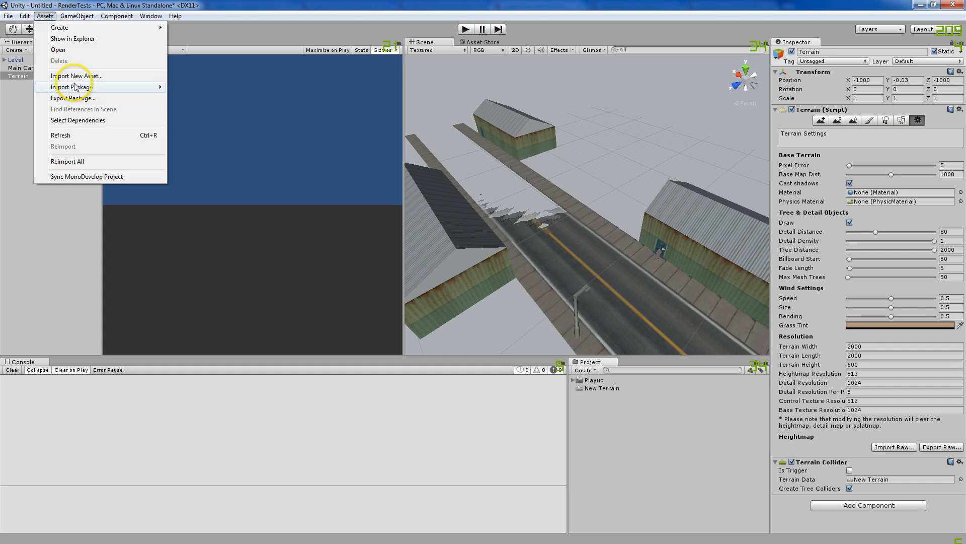
pyautogui.click(74, 85)
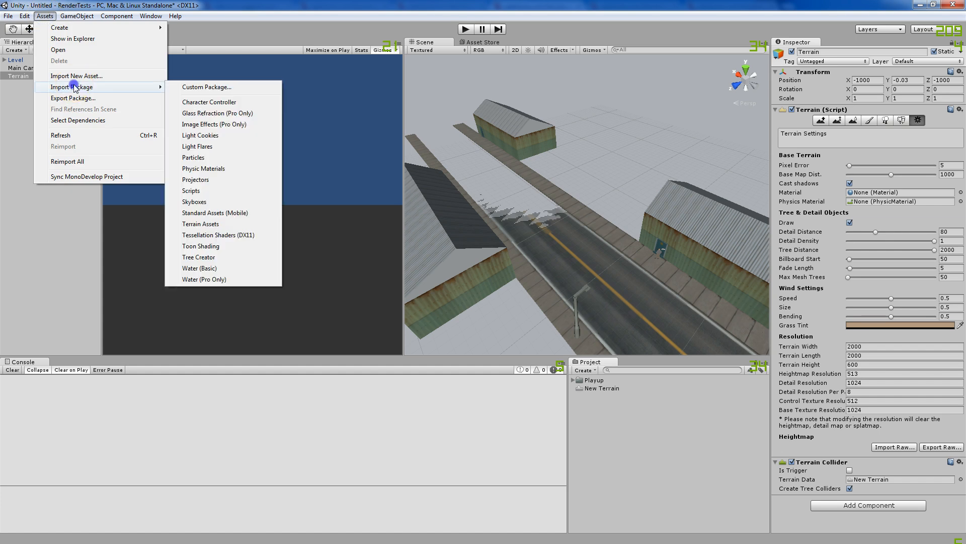
pyautogui.click(208, 102)
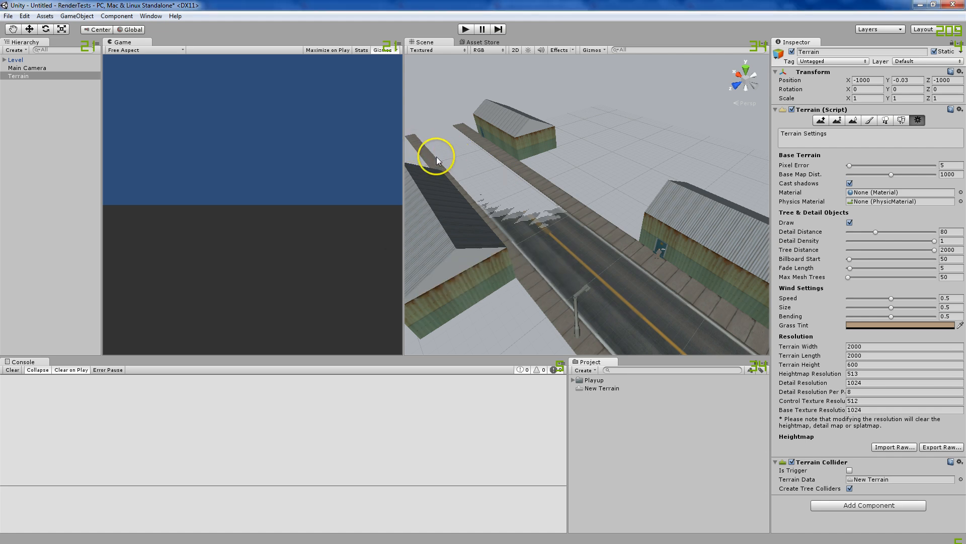
pyautogui.click(215, 181)
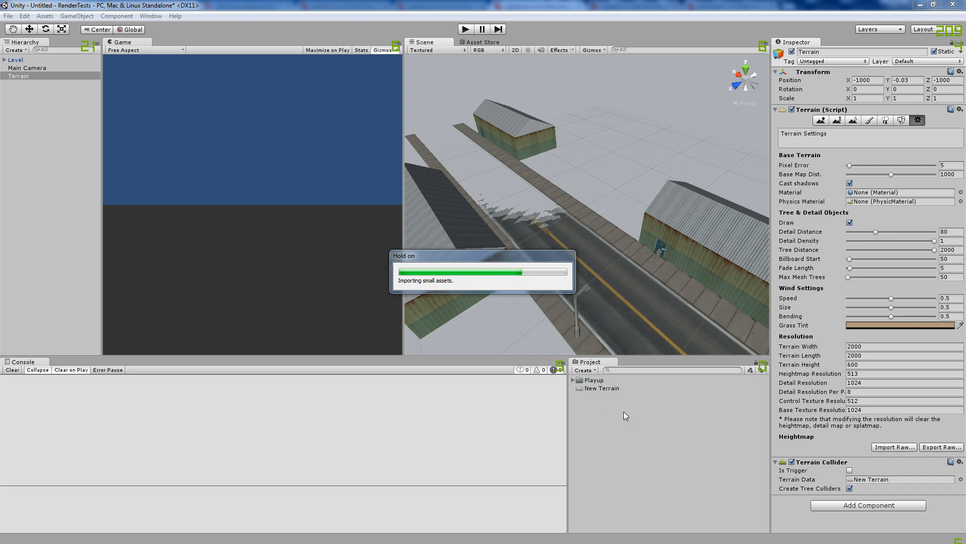
pyautogui.click(621, 409)
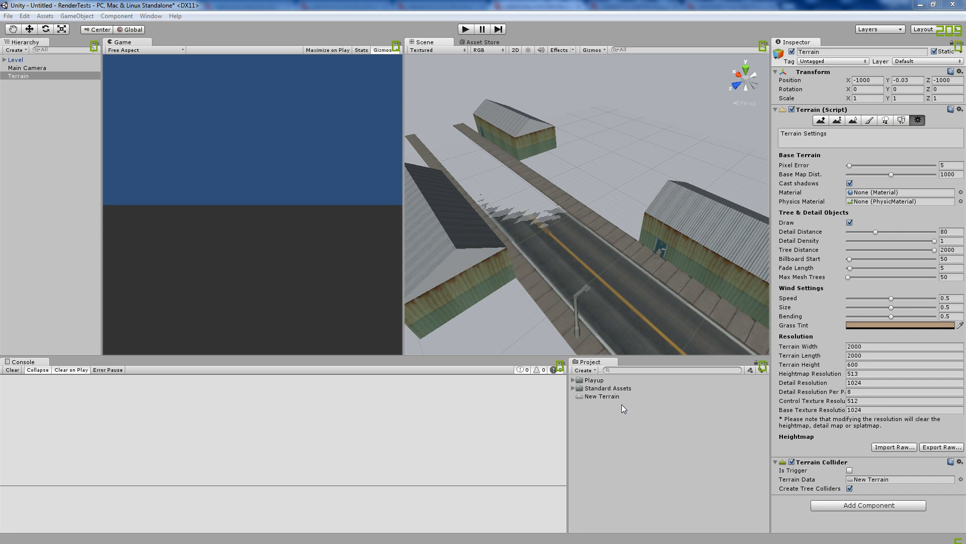
# Place the First Person Controller from the Character Controllers assets onto the road between the warehouses
pyautogui.click(572, 388)
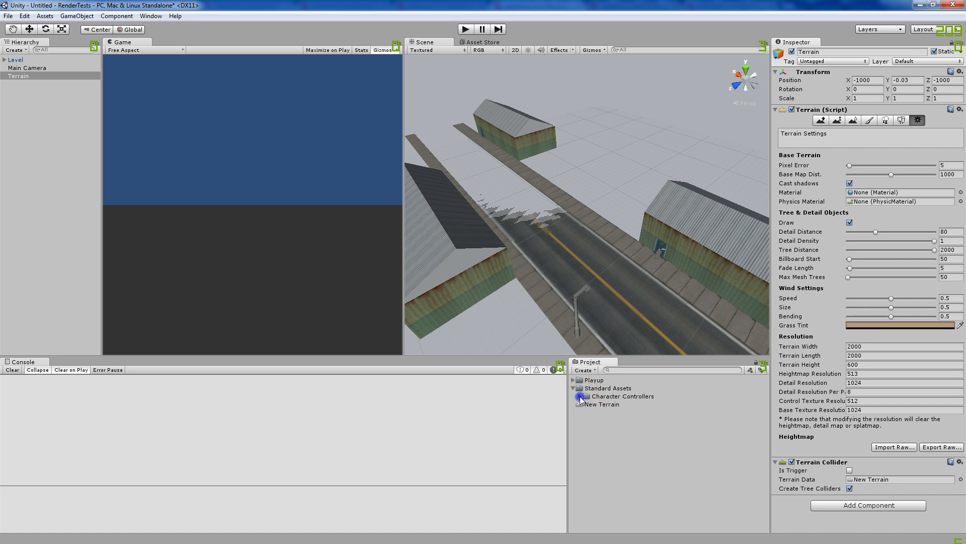
pyautogui.click(580, 396)
pyautogui.moveTo(603, 420); pyautogui.dragTo(572, 205)
pyautogui.press('w')
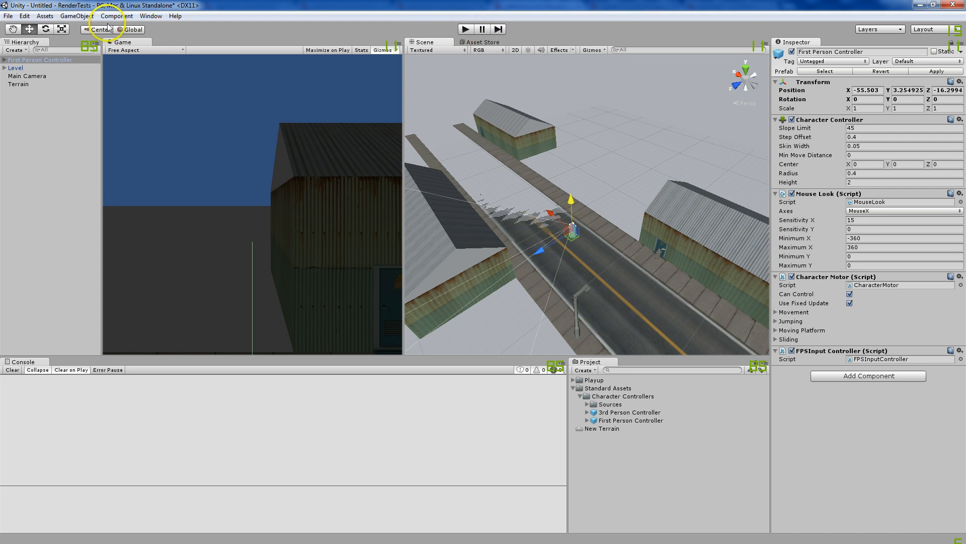
# Add a directional light to the scene
pyautogui.click(76, 15)
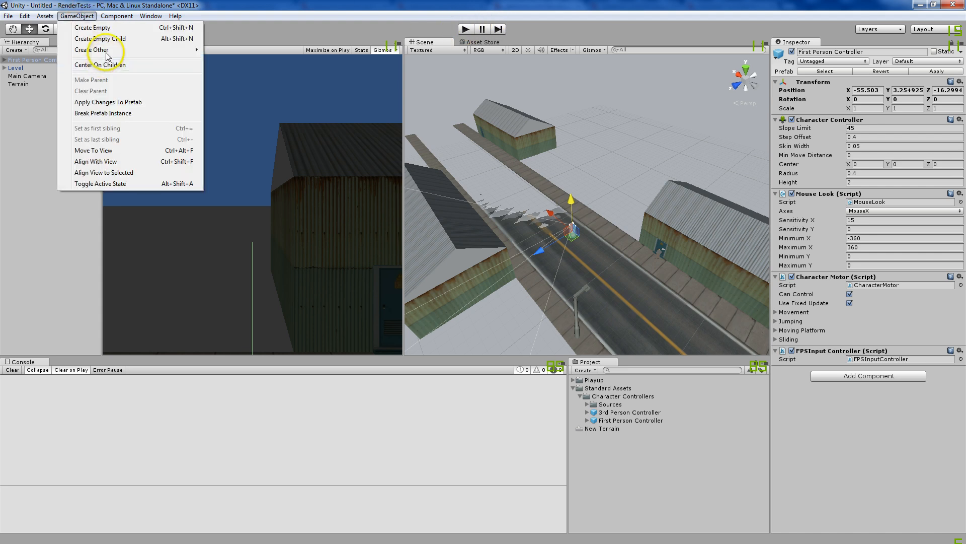
pyautogui.moveTo(108, 56)
pyautogui.click(289, 112)
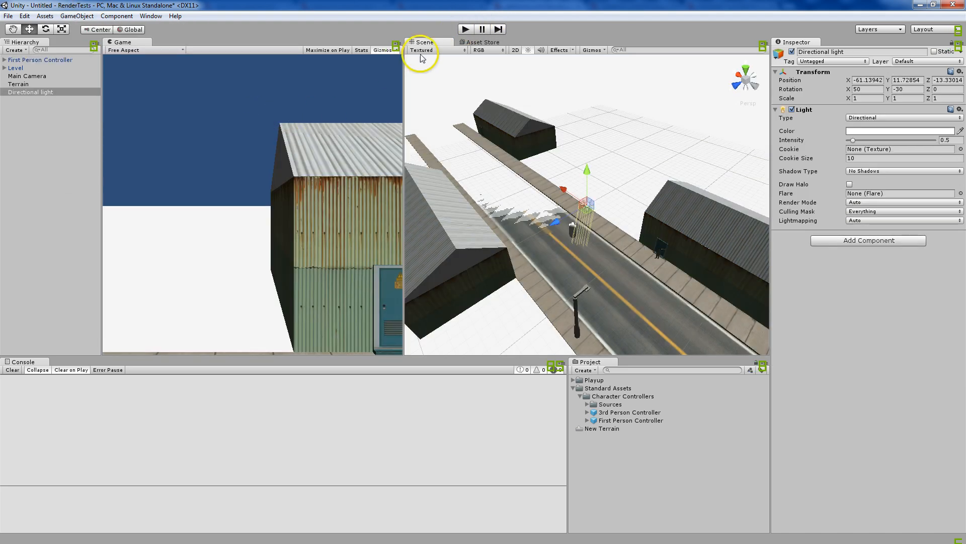
# Play the scene and walk along the road in first person to the standing figure at the warehouse door
pyautogui.click(466, 30)
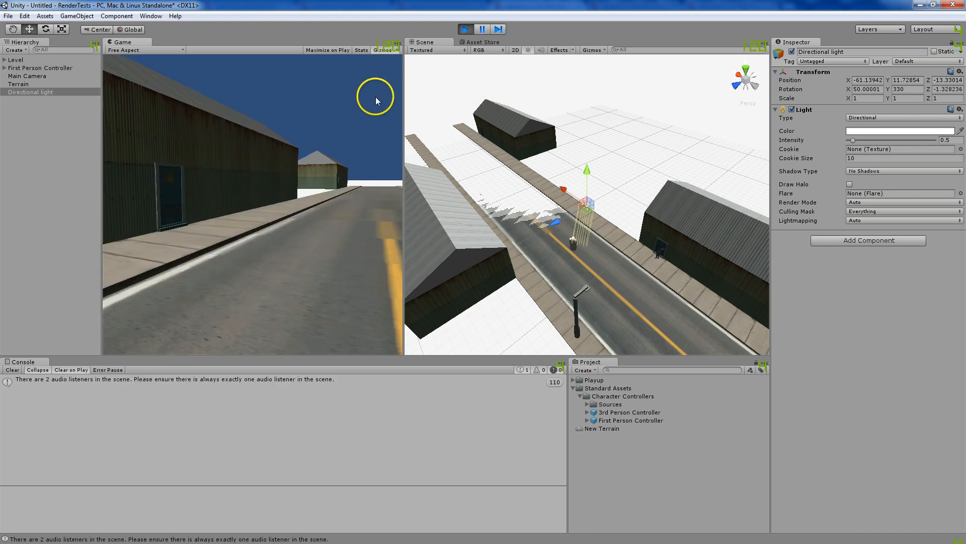
pyautogui.press('w')
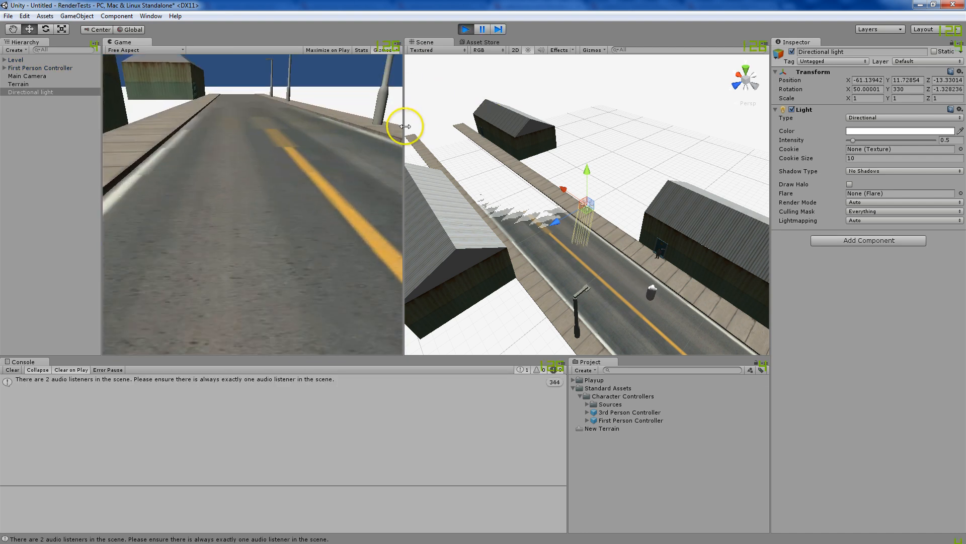
pyautogui.press('w')
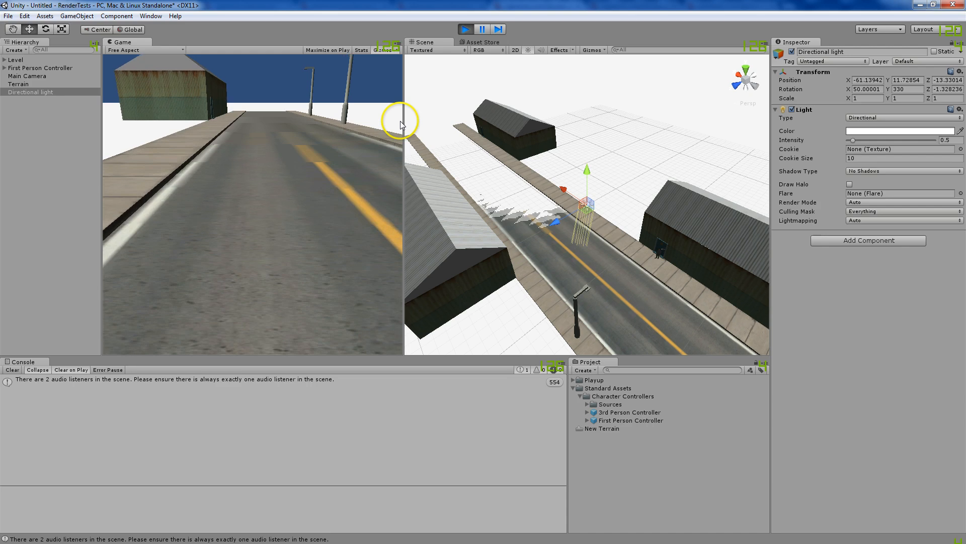
pyautogui.press('w')
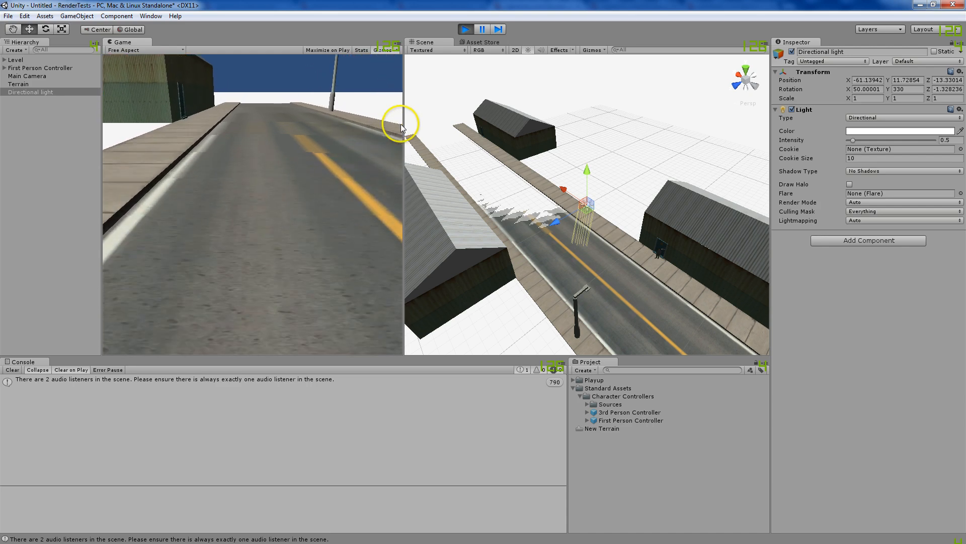
pyautogui.press('w')
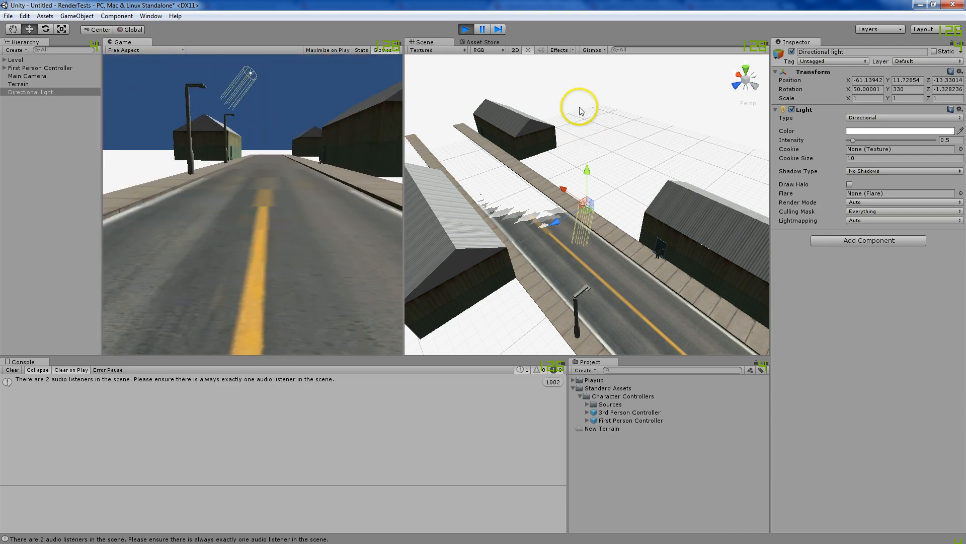
pyautogui.press('w')
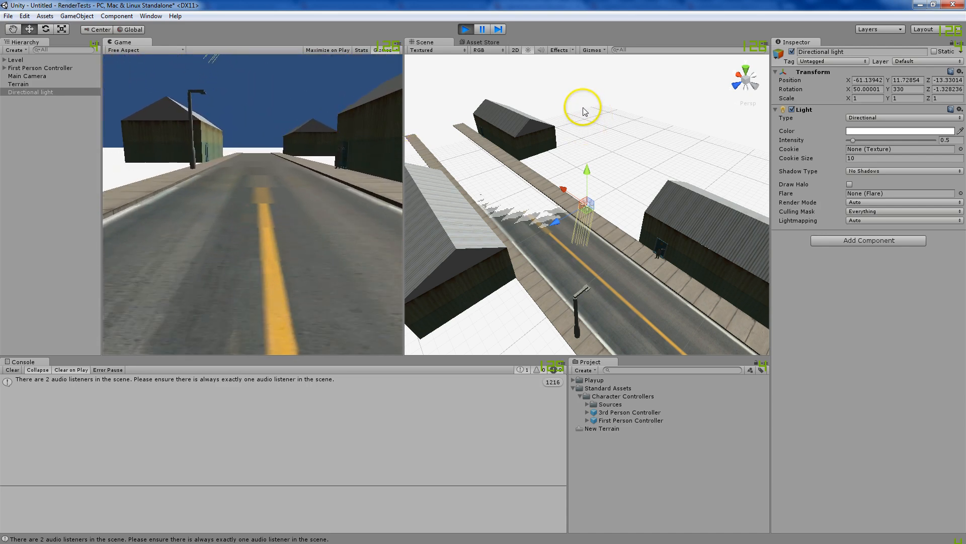
pyautogui.press('w')
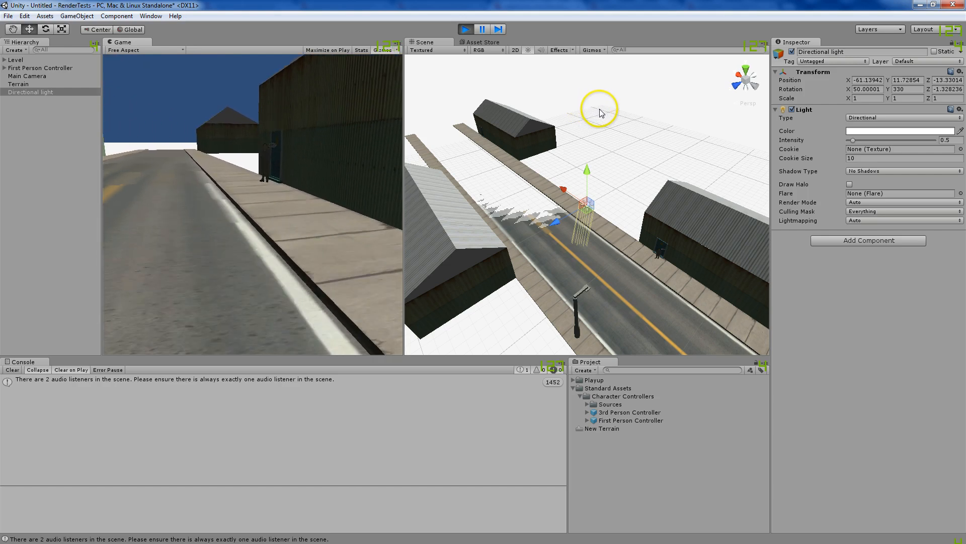
pyautogui.press('w')
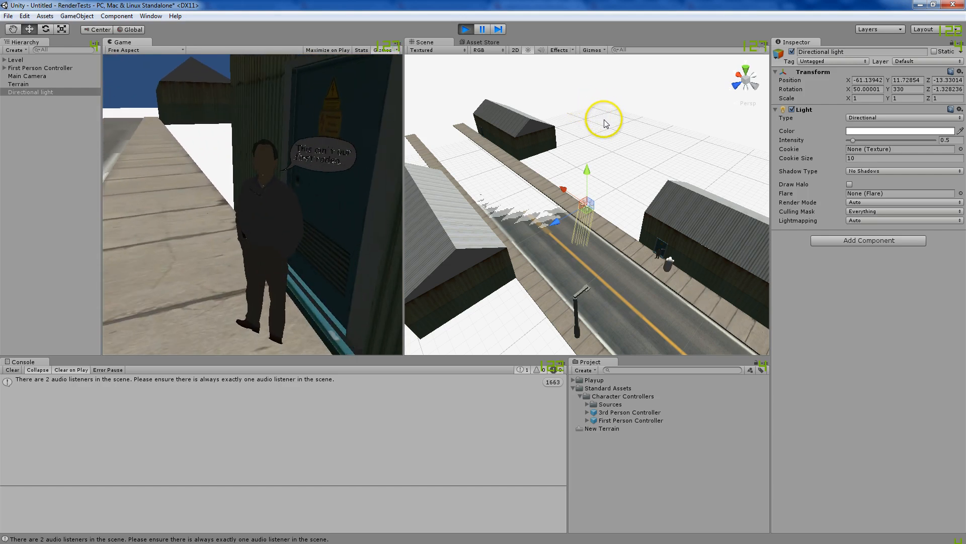
pyautogui.press('w')
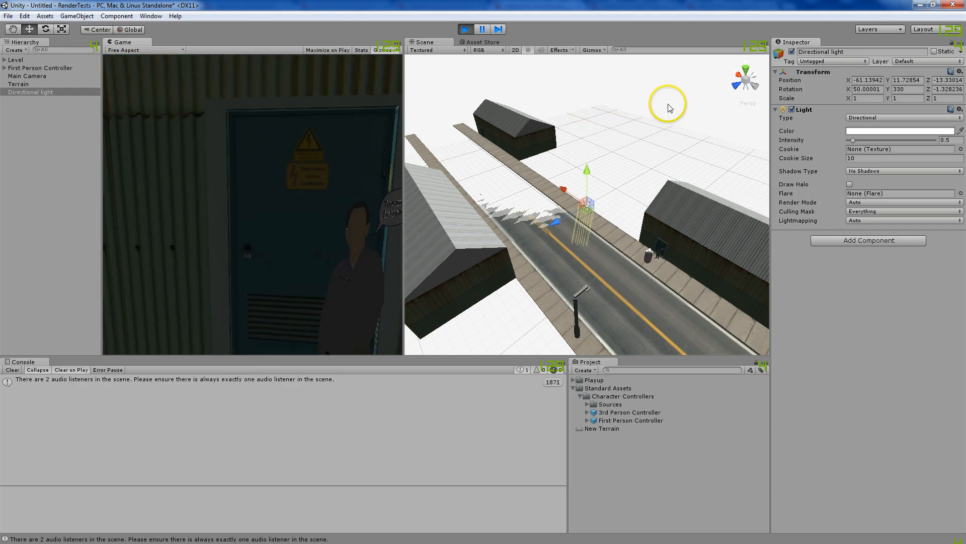
pyautogui.press('s')
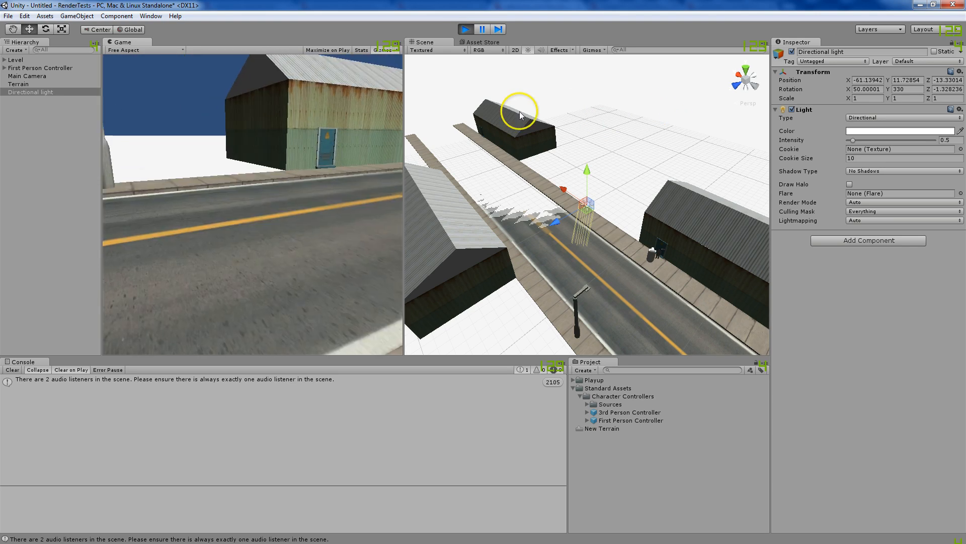
# Walk back along the road to examine the street lamps from several sides, and stop play mode
pyautogui.press('w')
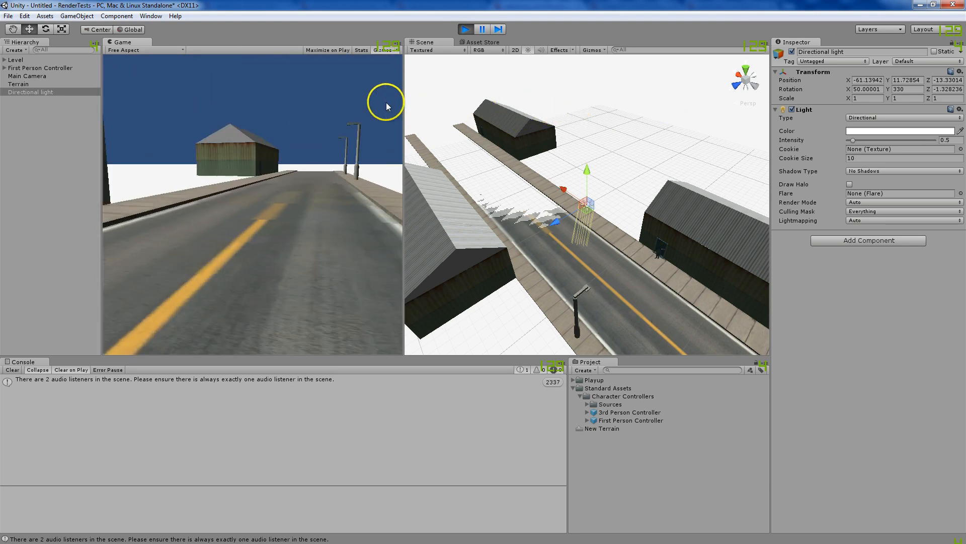
pyautogui.press('w')
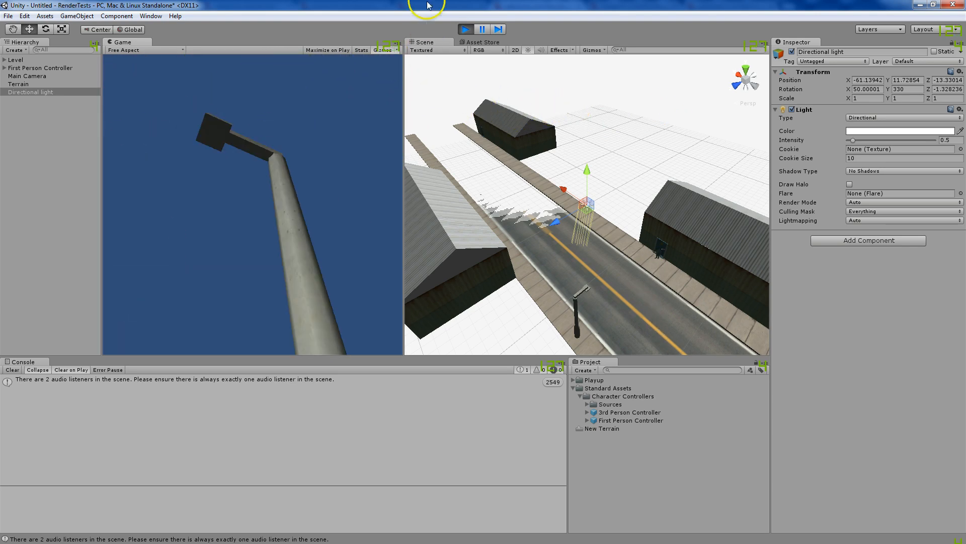
pyautogui.press('s')
pyautogui.press('a')
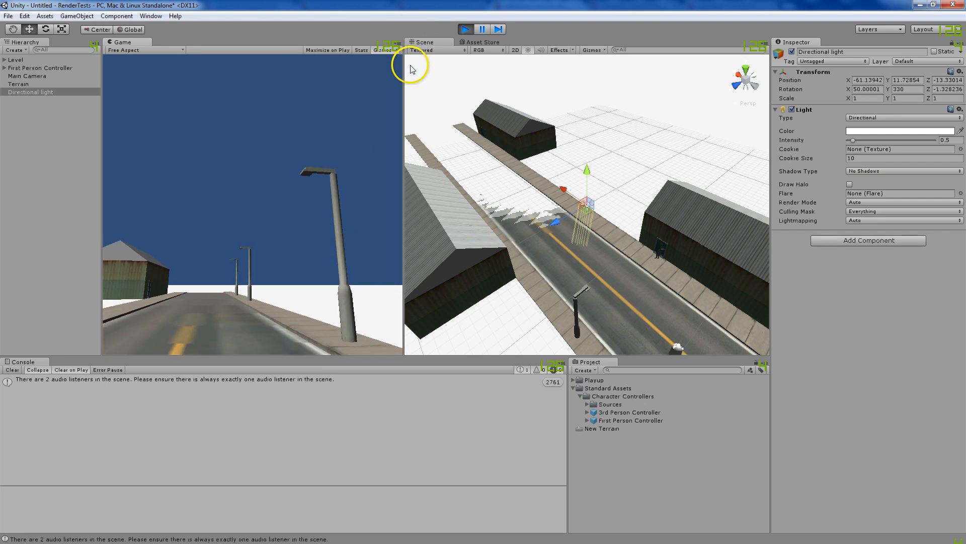
pyautogui.press('w')
pyautogui.press('s')
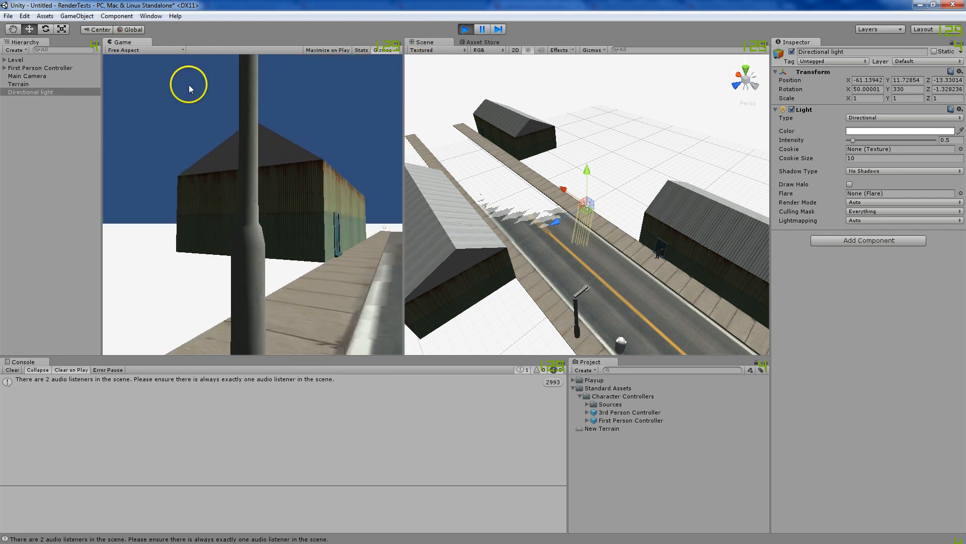
pyautogui.press('w')
pyautogui.press('w')
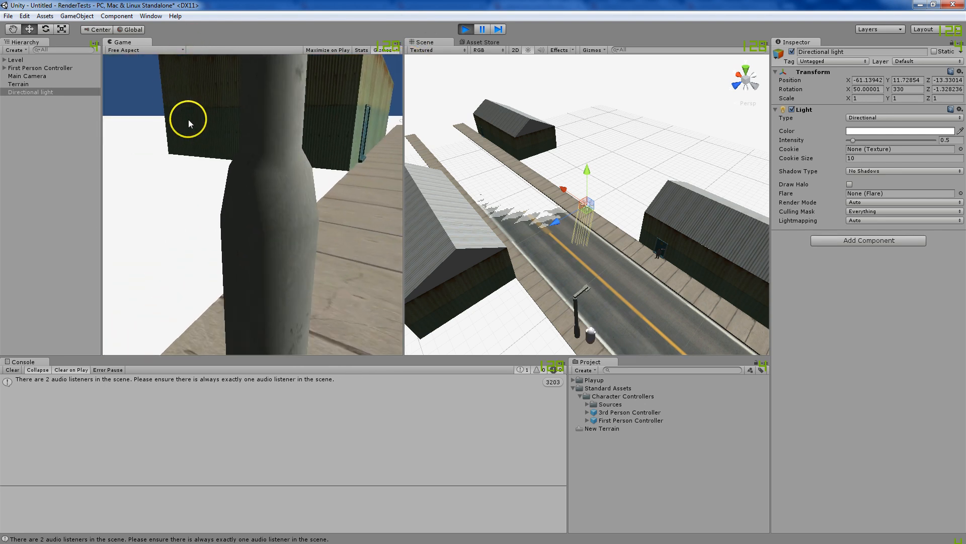
pyautogui.press('d')
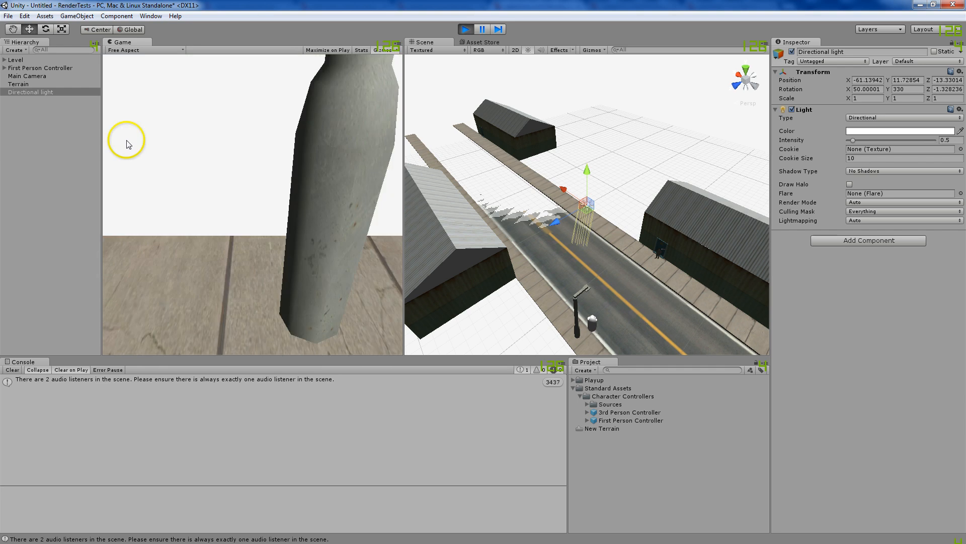
pyautogui.press('s')
pyautogui.press('a')
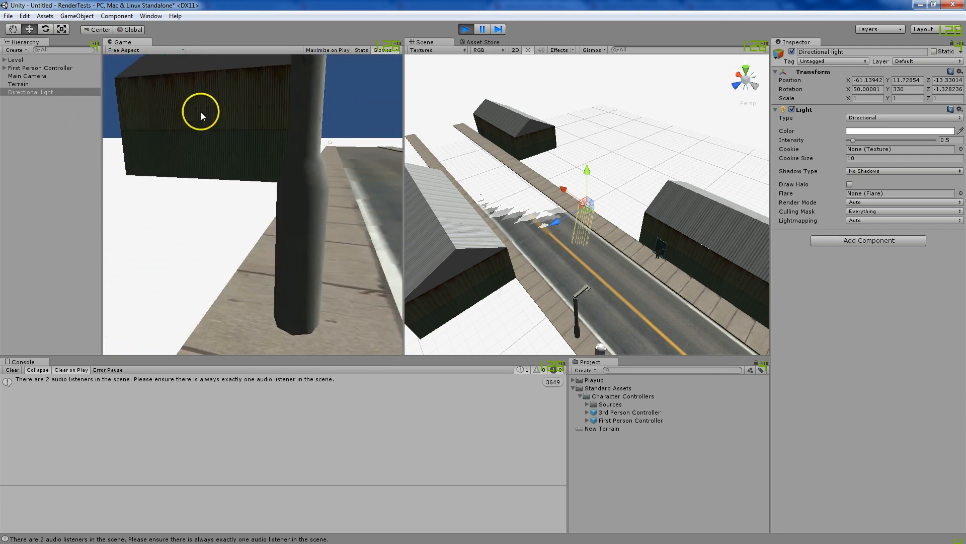
pyautogui.press('d')
pyautogui.press('d')
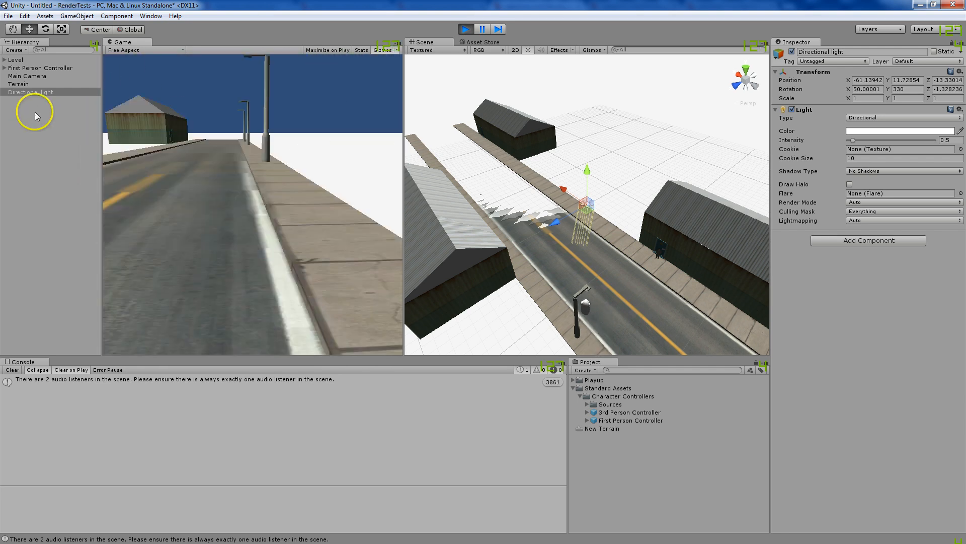
pyautogui.press('w')
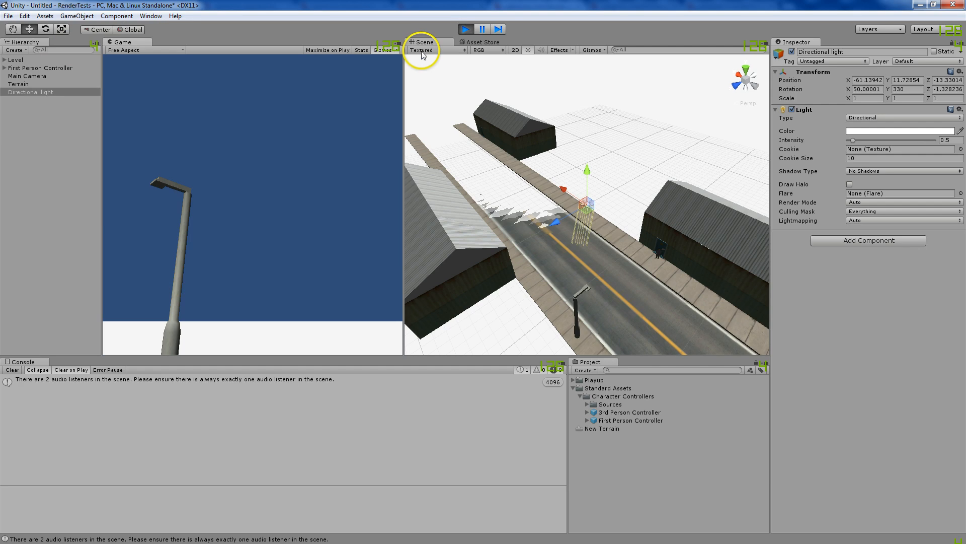
pyautogui.click(466, 29)
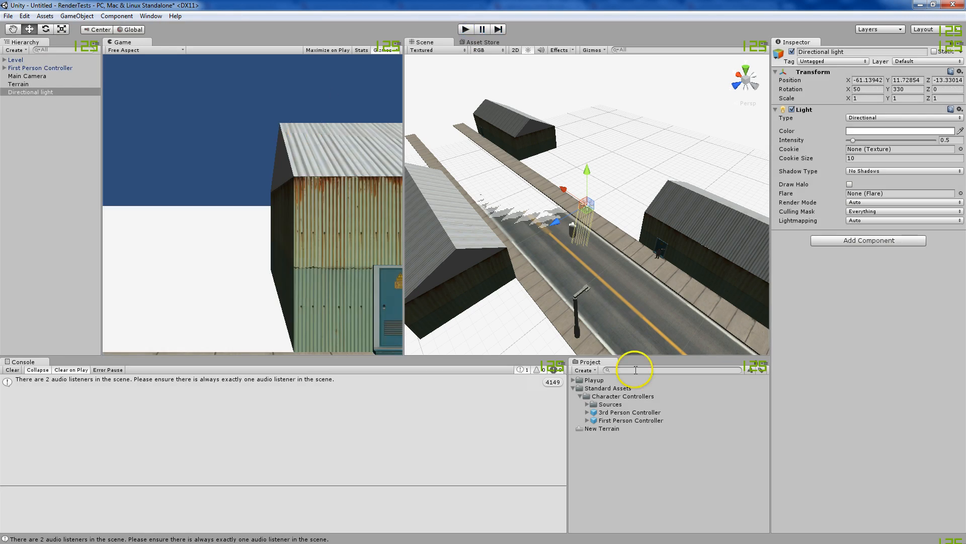
# Open the import settings of the Roads0086_33_S texture from the Textures folder under Playup's Objects materials
pyautogui.click(573, 381)
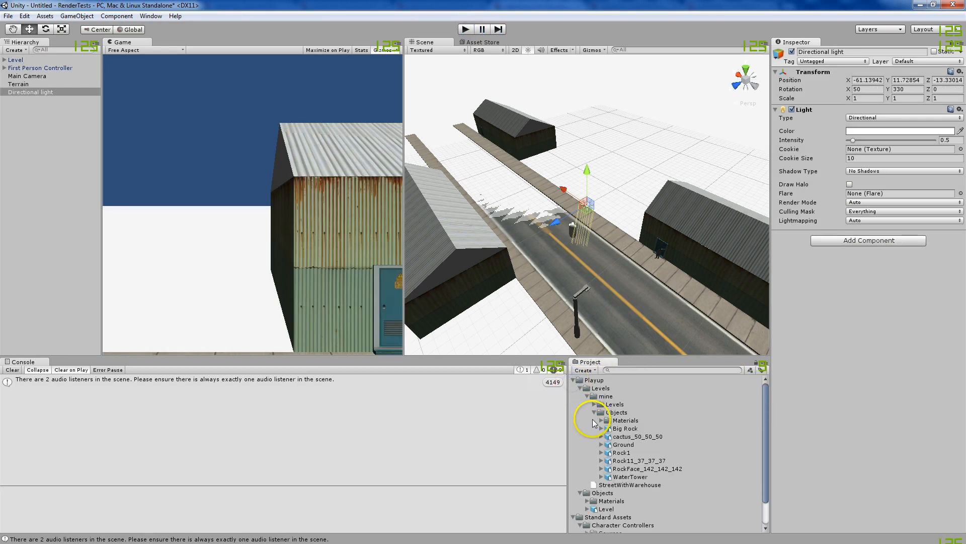
pyautogui.click(587, 501)
pyautogui.click(595, 448)
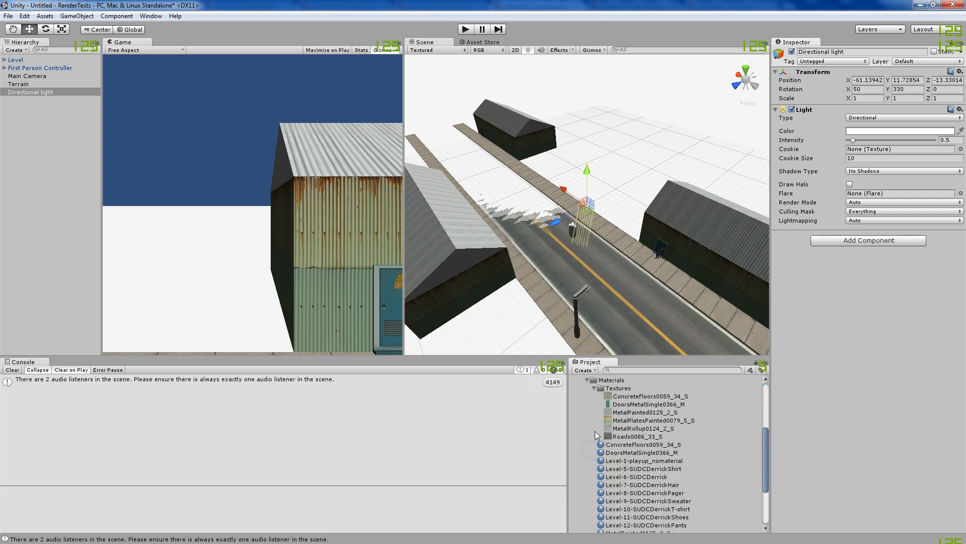
pyautogui.click(637, 436)
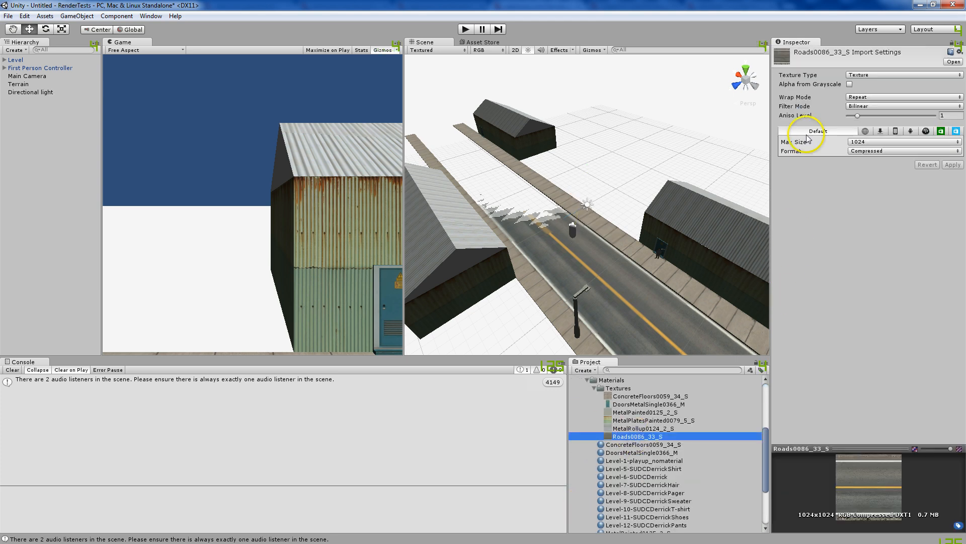
# Set the road texture's type to Advanced, turn off Generate Mip Maps and apply the import settings
pyautogui.click(864, 75)
pyautogui.click(826, 91)
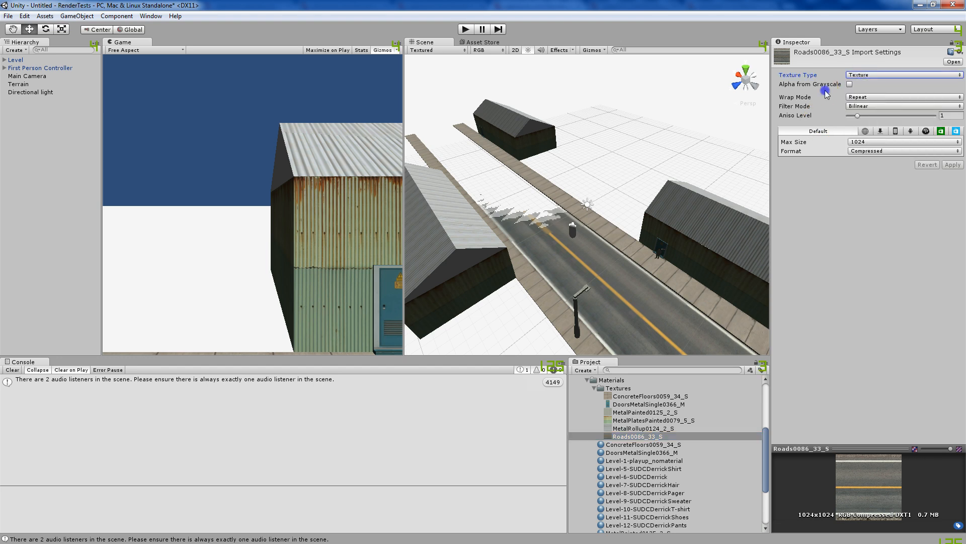
pyautogui.click(891, 74)
pyautogui.click(877, 174)
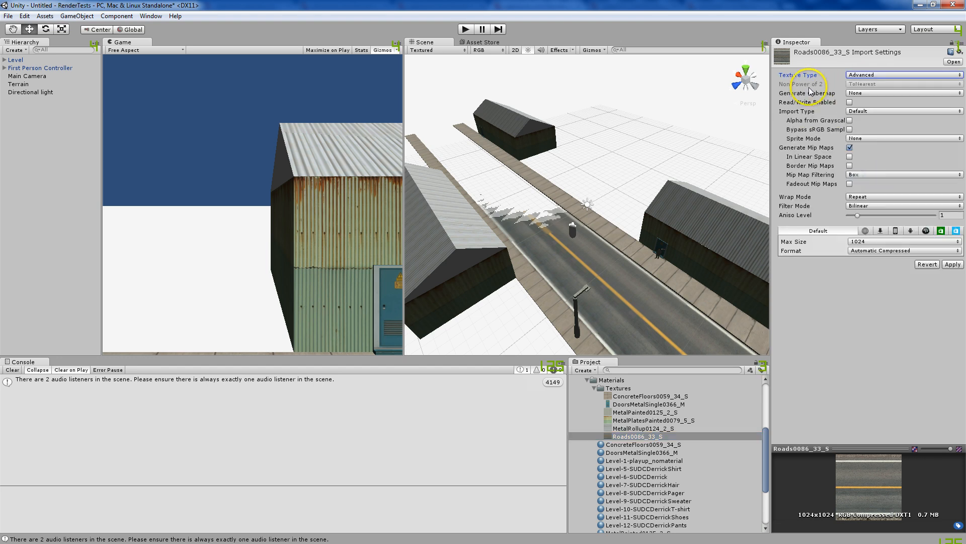
pyautogui.click(849, 148)
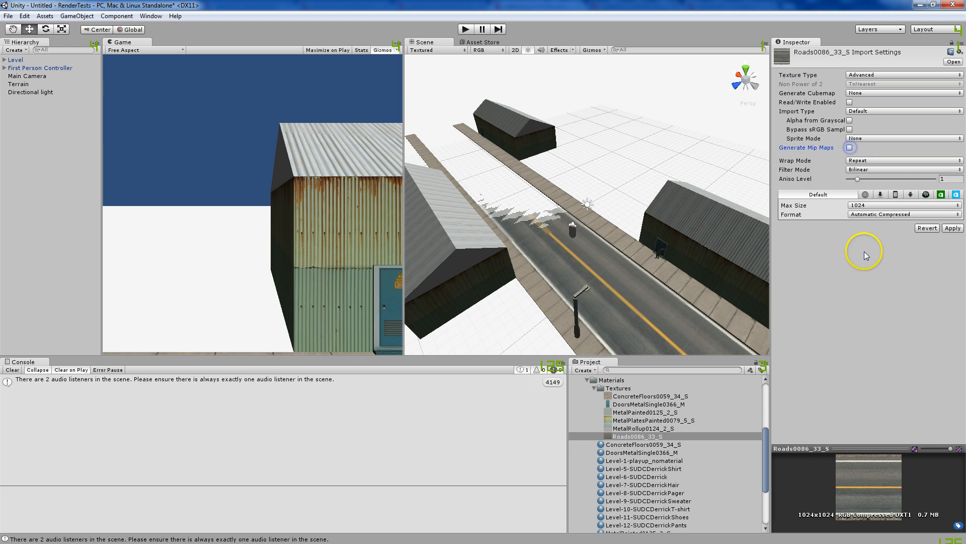
pyautogui.click(951, 228)
# Play the scene again, walk up and down the street to check how the road texture renders, and stop play mode
pyautogui.click(466, 29)
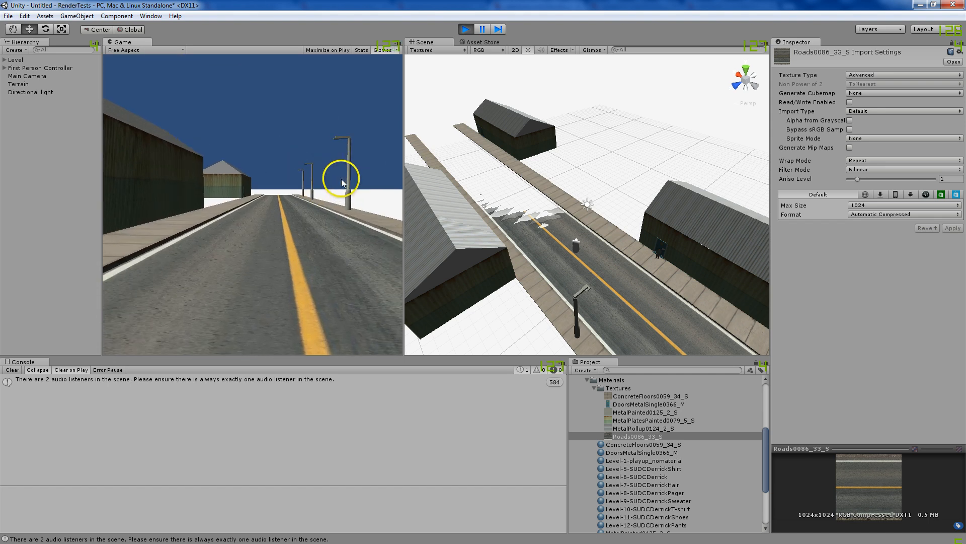
pyautogui.press('w')
pyautogui.press('w')
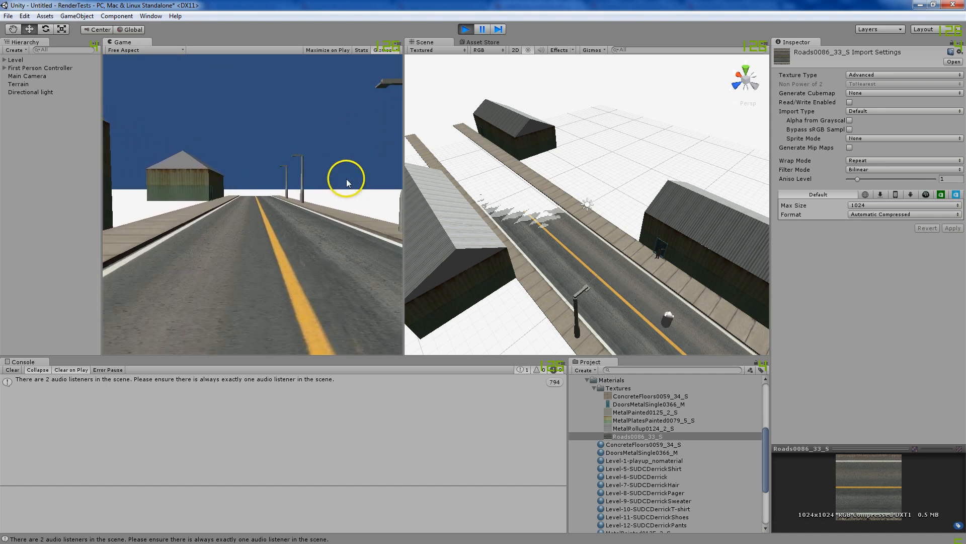
pyautogui.press('w')
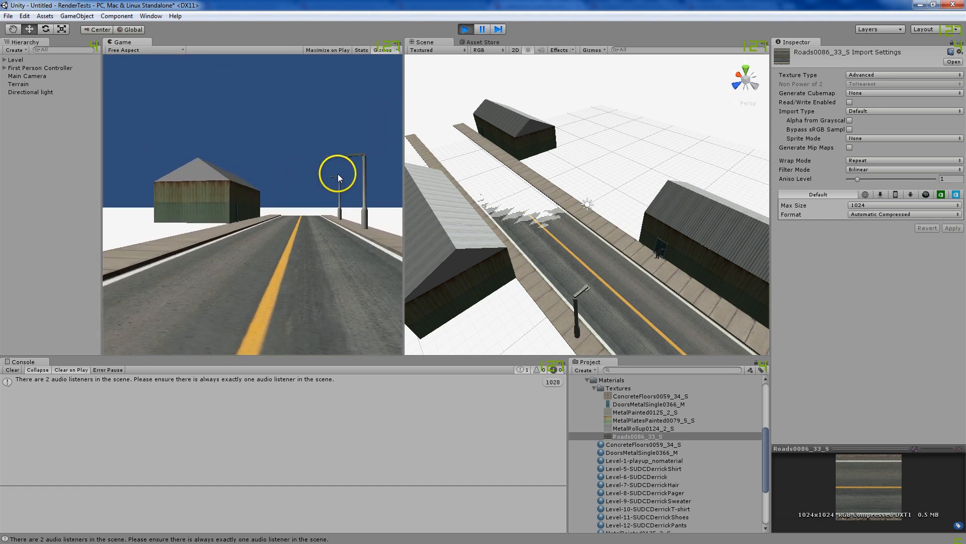
pyautogui.press('w')
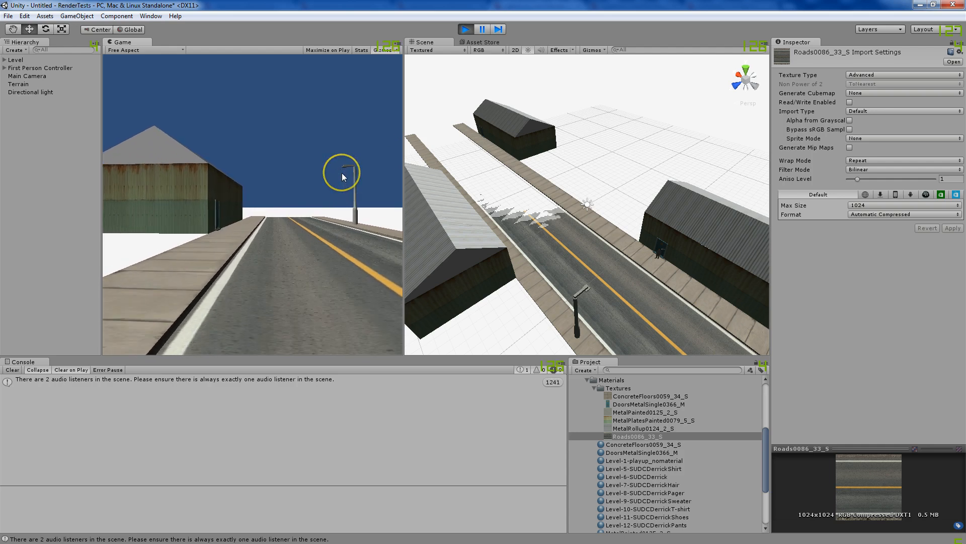
pyautogui.press('w')
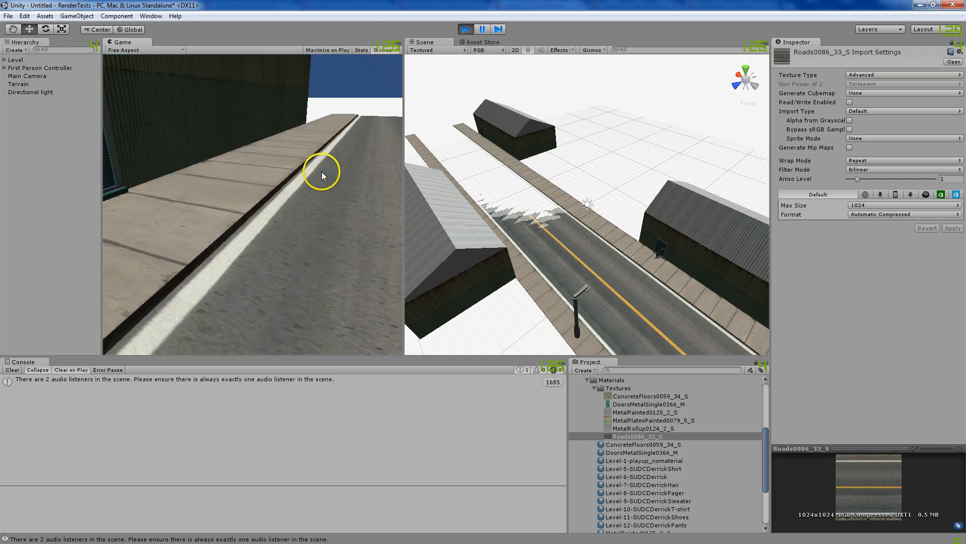
pyautogui.press('w')
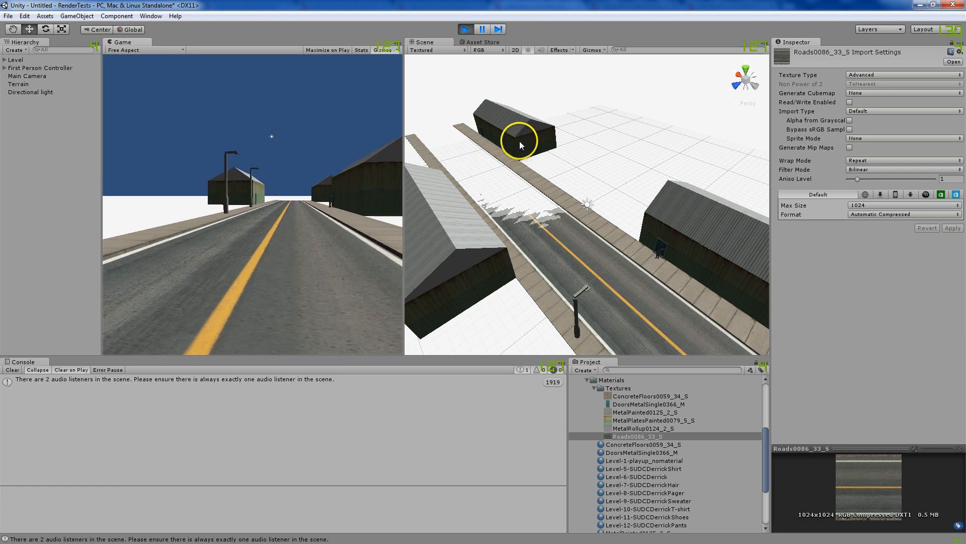
pyautogui.press('w')
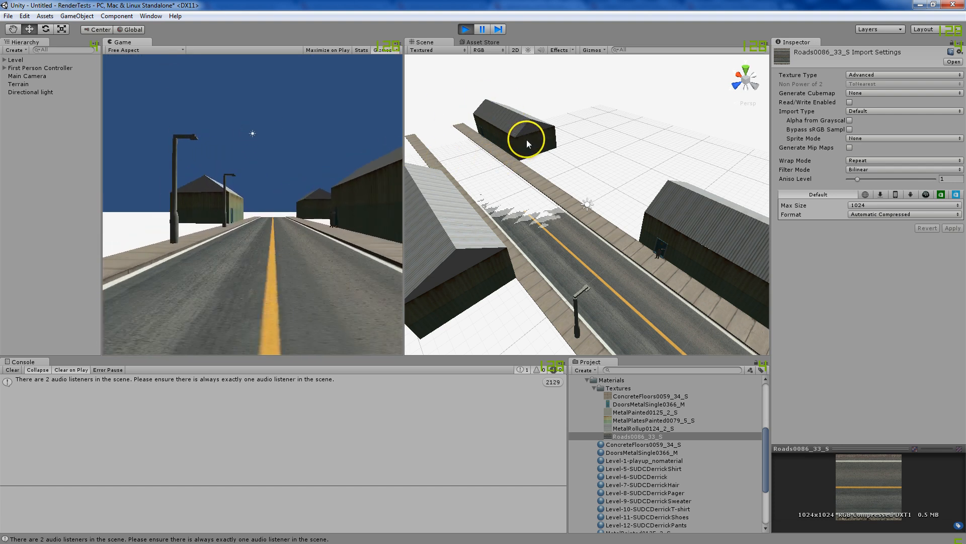
pyautogui.press('w')
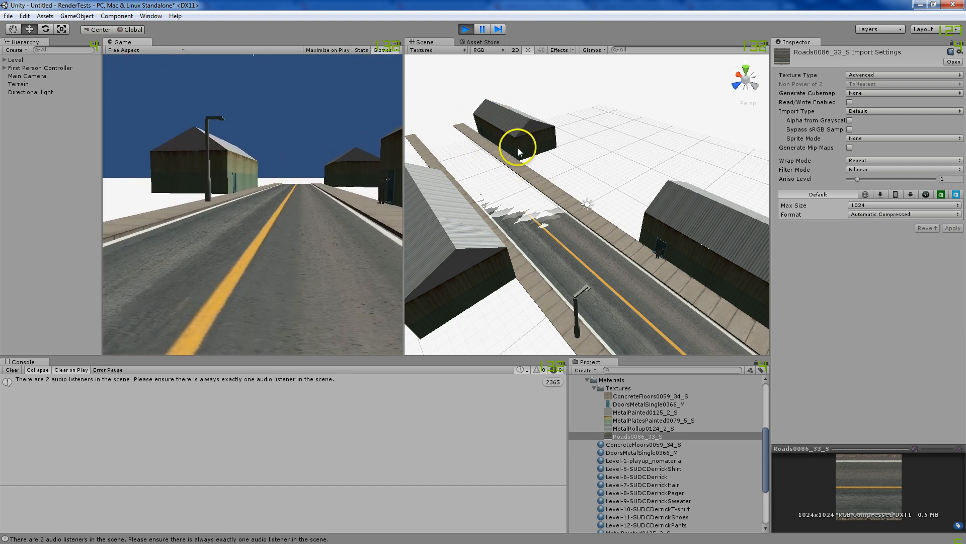
pyautogui.click(466, 29)
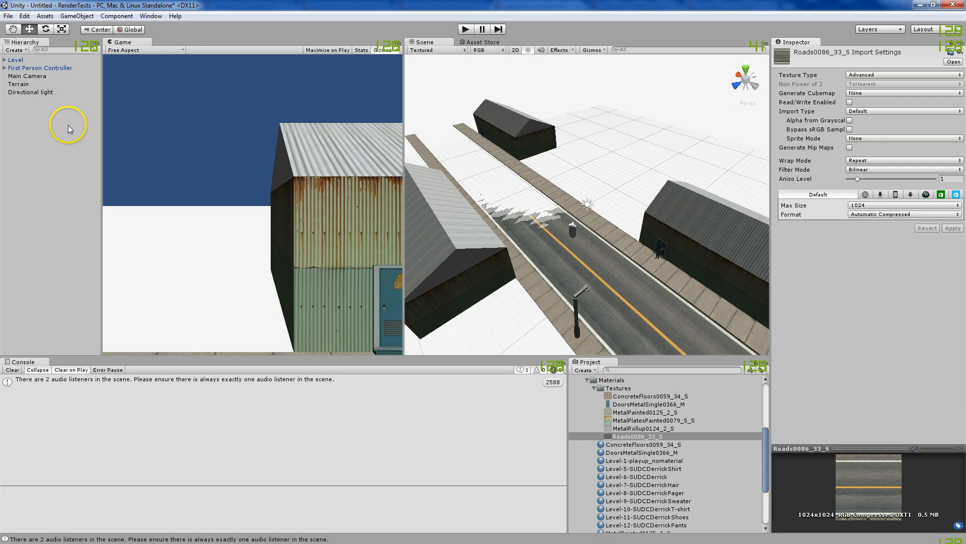
# Select the terrain and bring up the import of the Skyboxes standard package
pyautogui.click(20, 84)
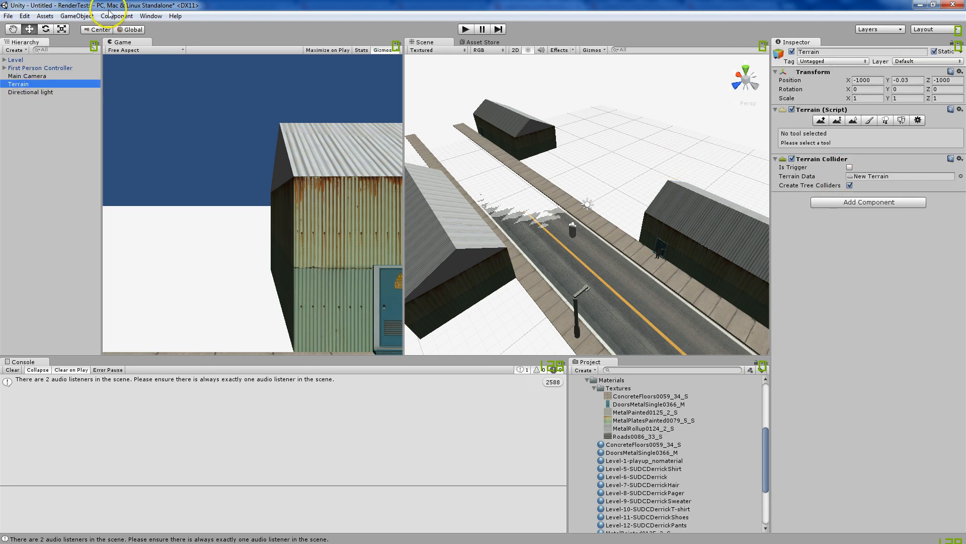
pyautogui.click(45, 15)
pyautogui.moveTo(76, 90)
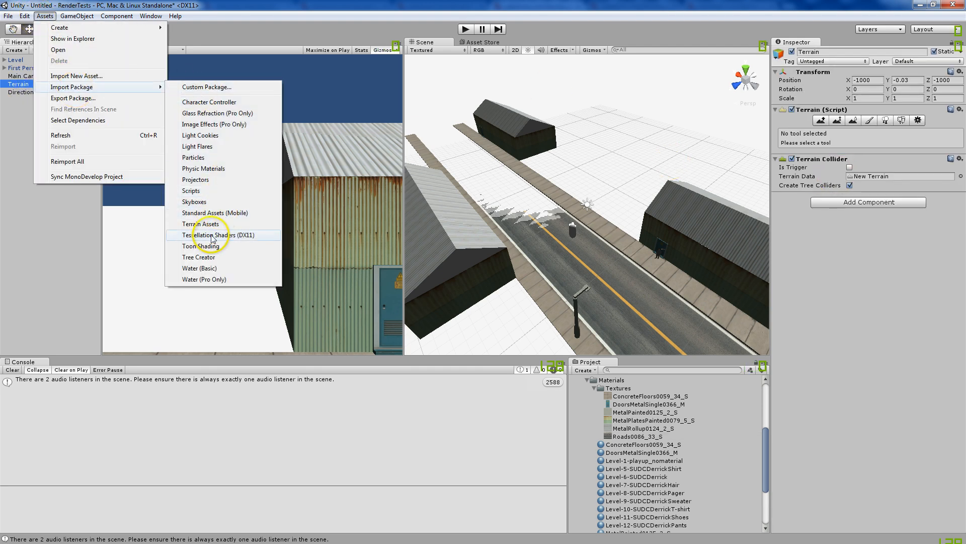
pyautogui.click(199, 190)
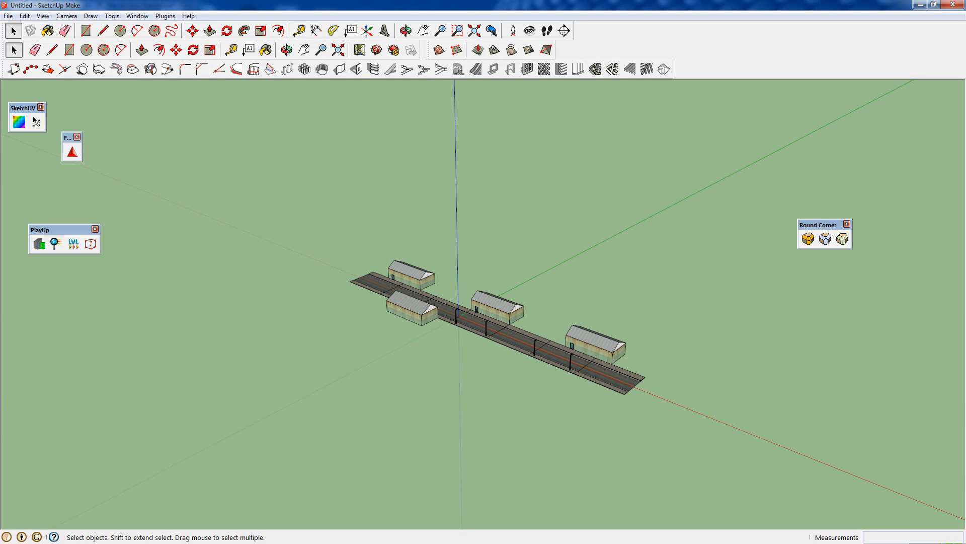
# Switch to SketchUp and save the street model as road in My Documents
pyautogui.click(8, 16)
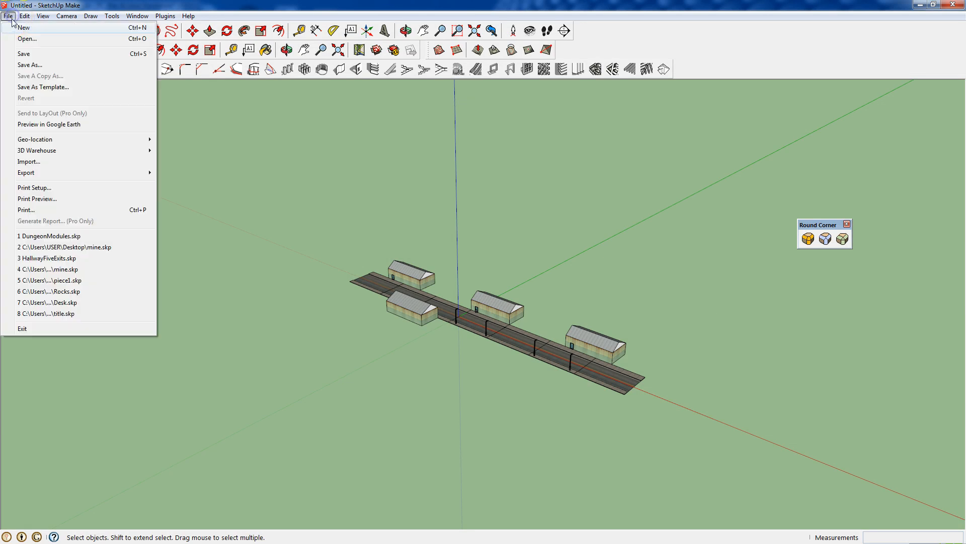
pyautogui.click(30, 64)
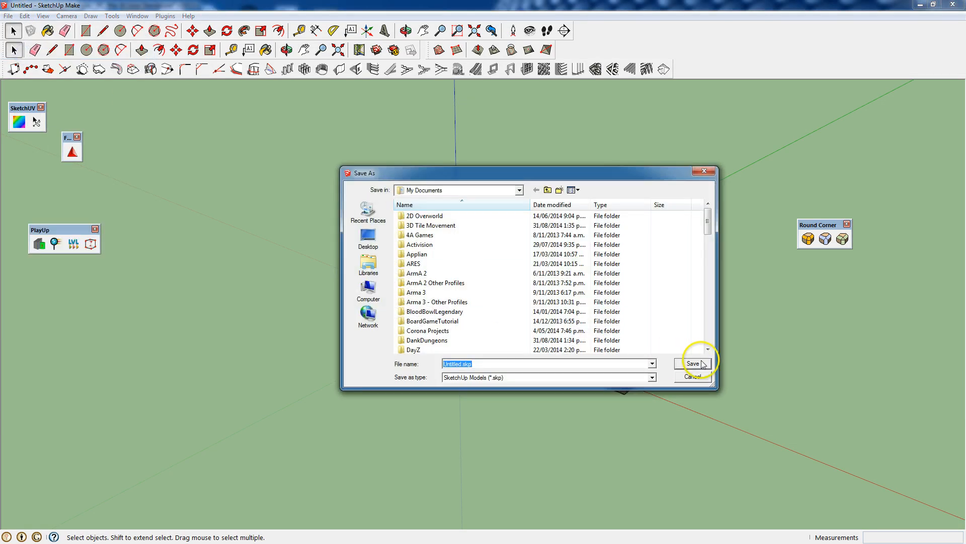
pyautogui.write('test')
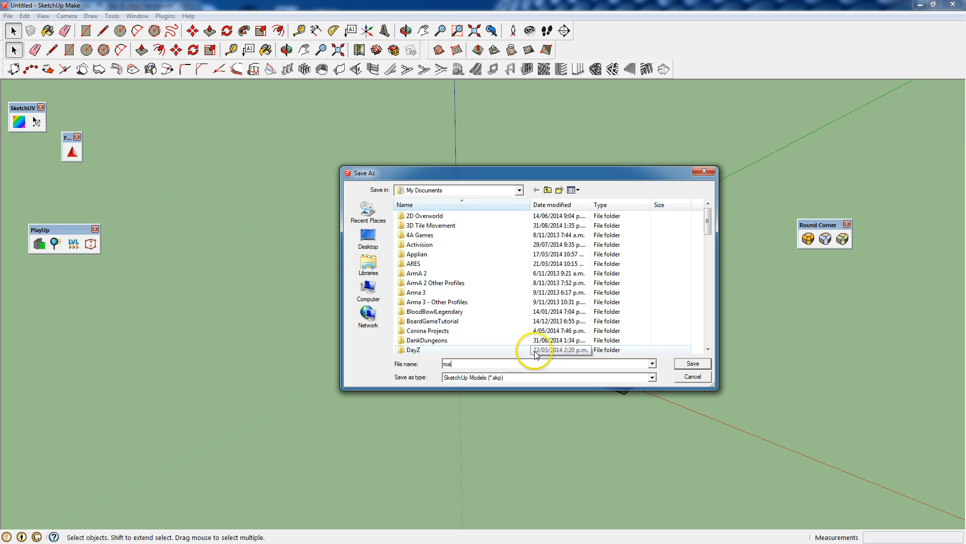
pyautogui.press('Return')
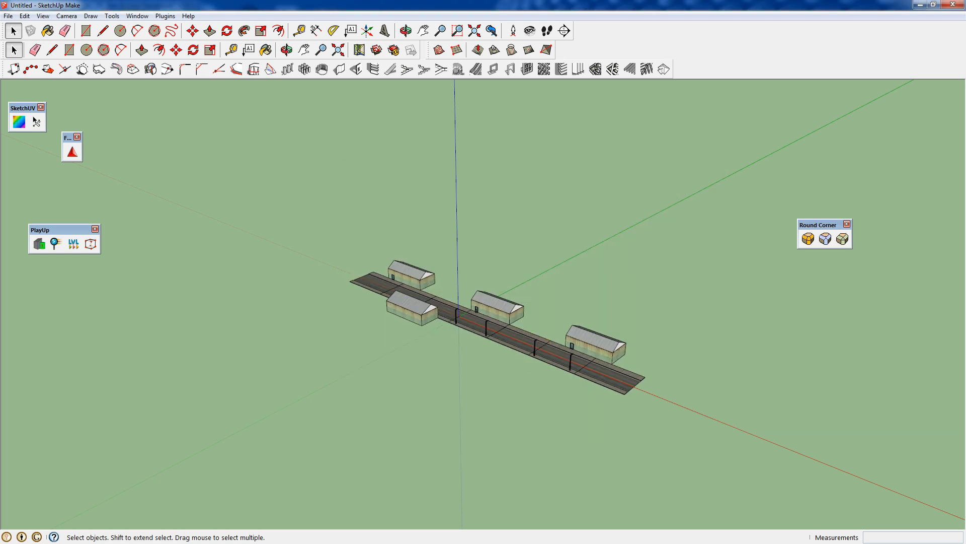
pyautogui.click(654, 206)
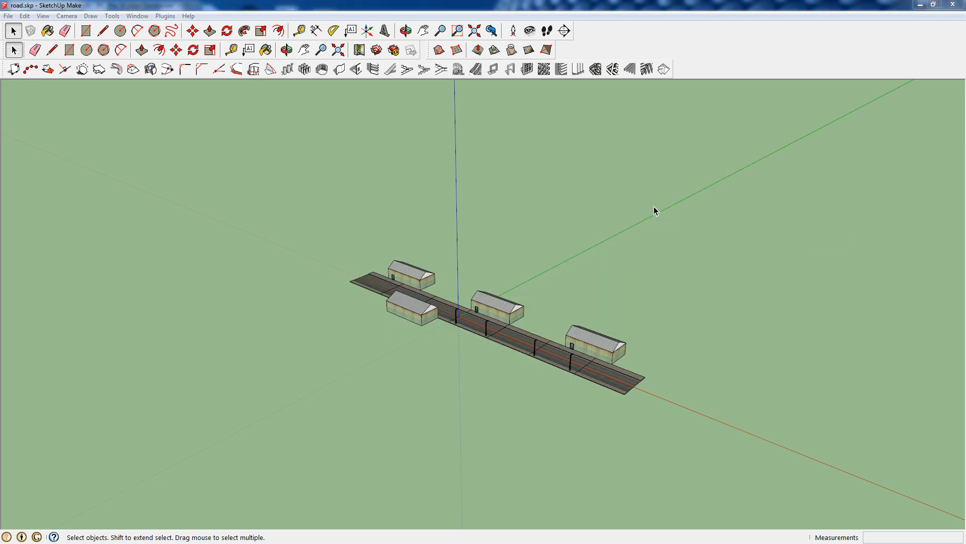
# Check the running processes and their memory use in Windows Task Manager, and close it
pyautogui.hotkey('ctrl', 'shift', 'Escape')
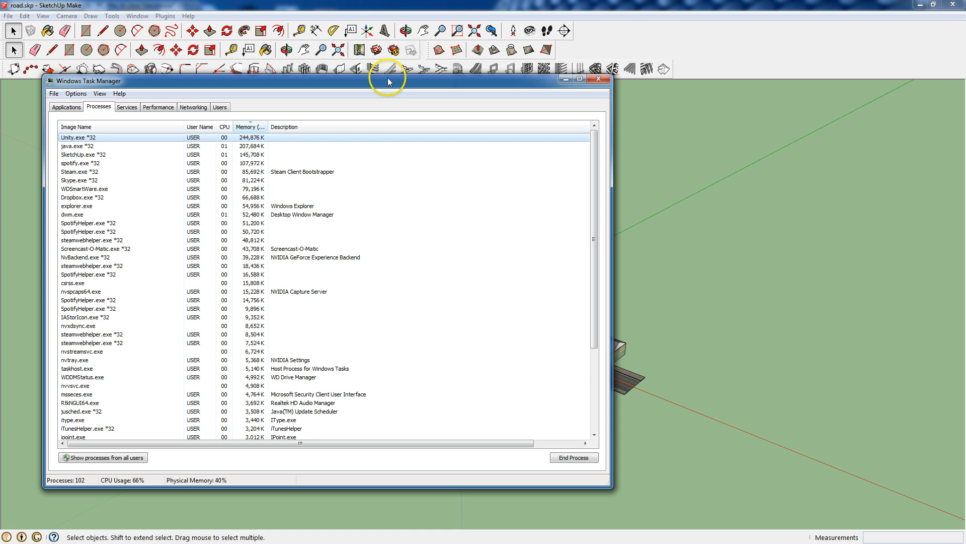
pyautogui.moveTo(388, 80); pyautogui.dragTo(879, 103)
pyautogui.hotkey('alt', 'F4')
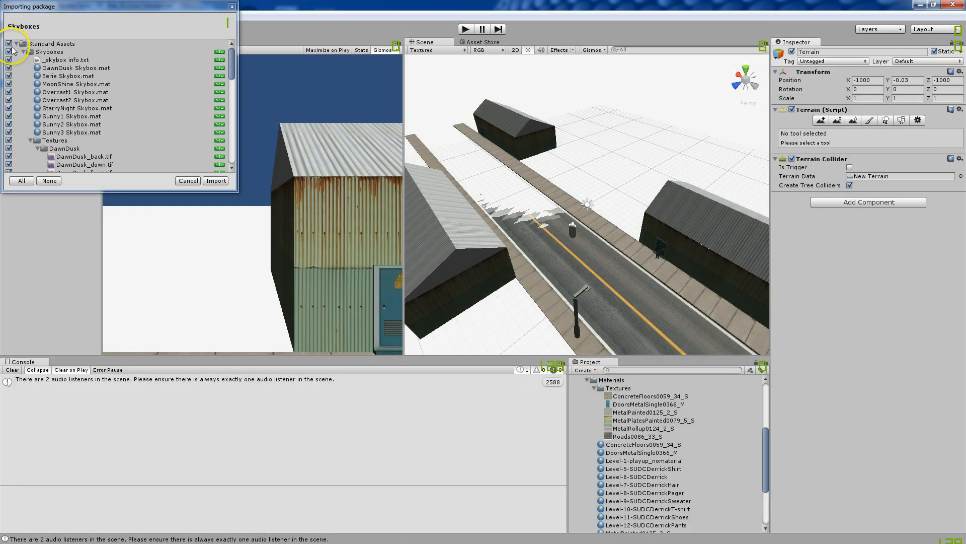
# In Unity, import only Sunny1 Skybox.mat and the Sunny1 textures folder from the Skyboxes package
pyautogui.click(8, 44)
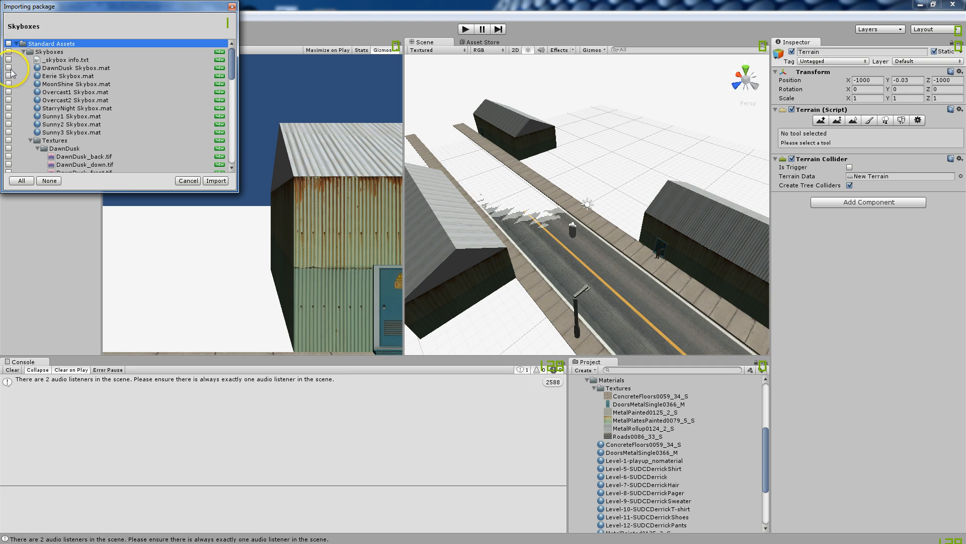
pyautogui.click(8, 116)
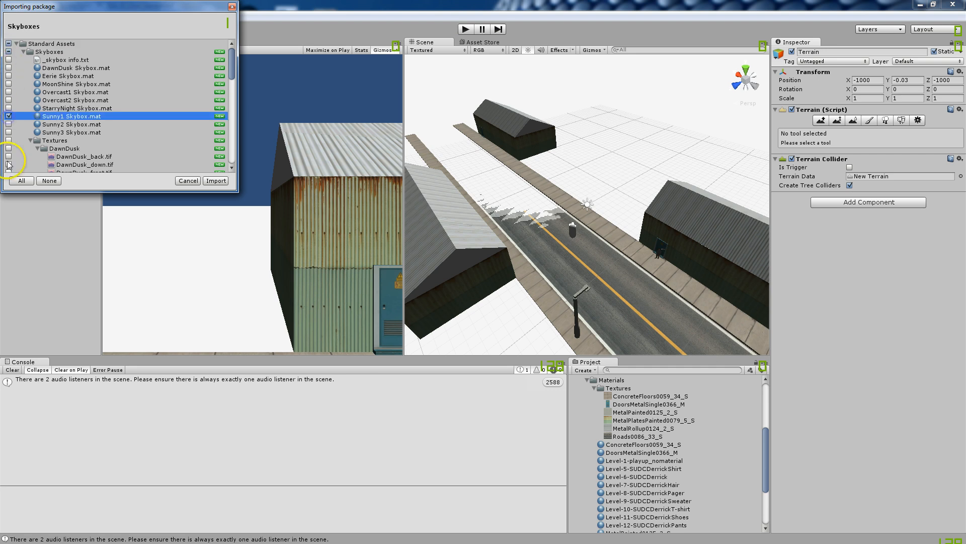
pyautogui.scroll(-3, 10, 142)
pyautogui.scroll(-2, 10, 141)
pyautogui.scroll(-6, 17, 134)
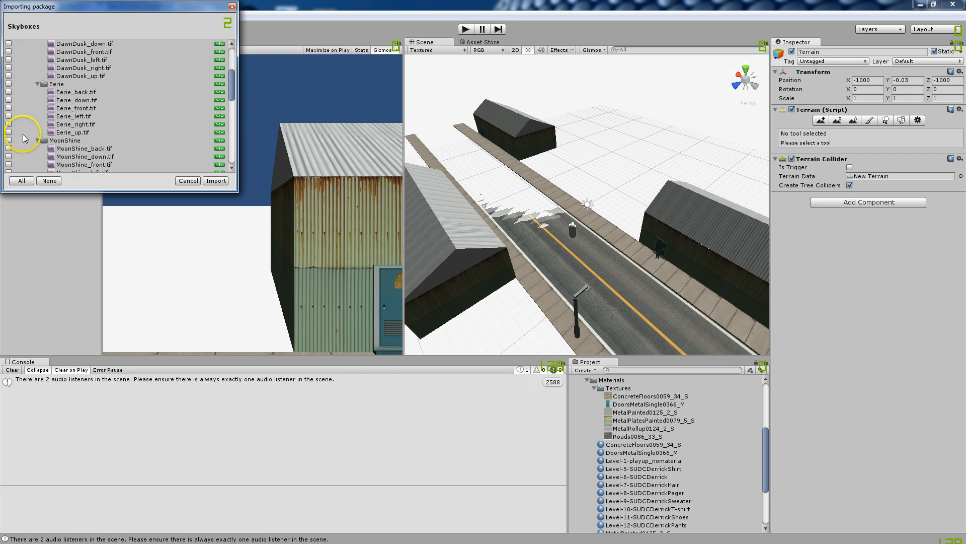
pyautogui.scroll(-20, 17, 131)
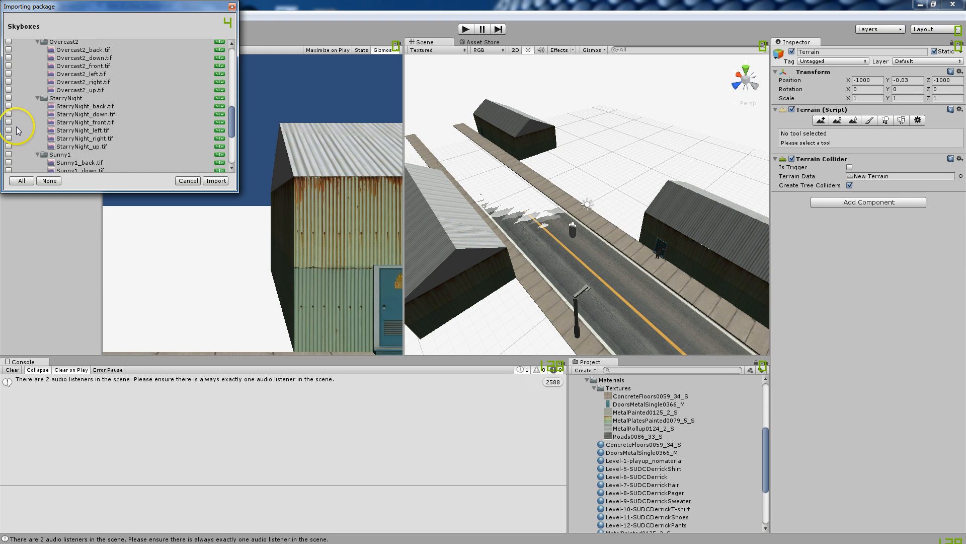
pyautogui.click(9, 93)
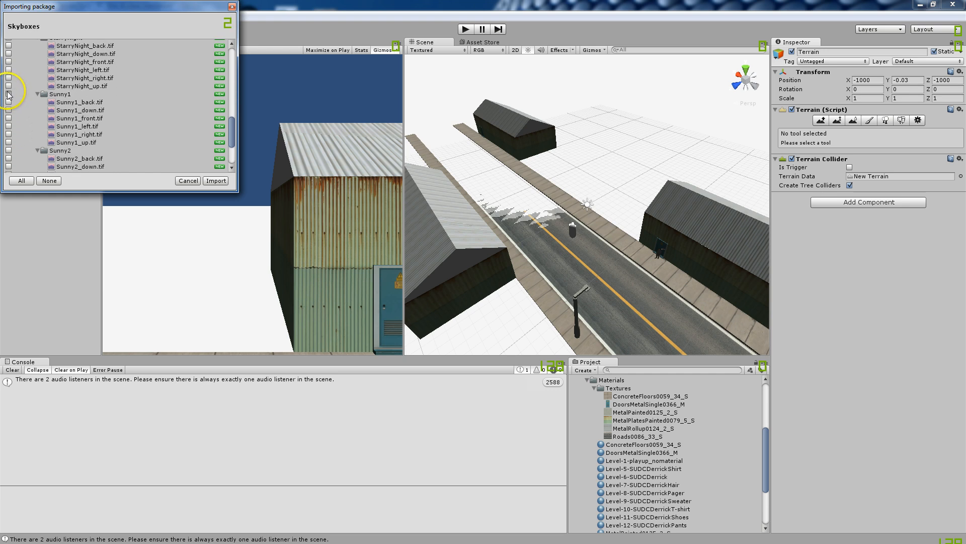
pyautogui.scroll(-3, 27, 149)
pyautogui.scroll(15, 25, 149)
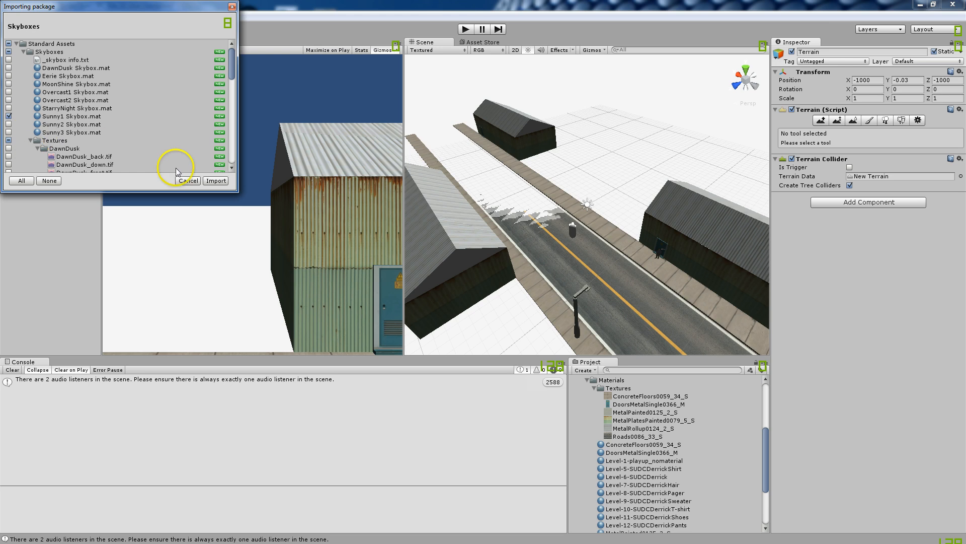
pyautogui.click(207, 181)
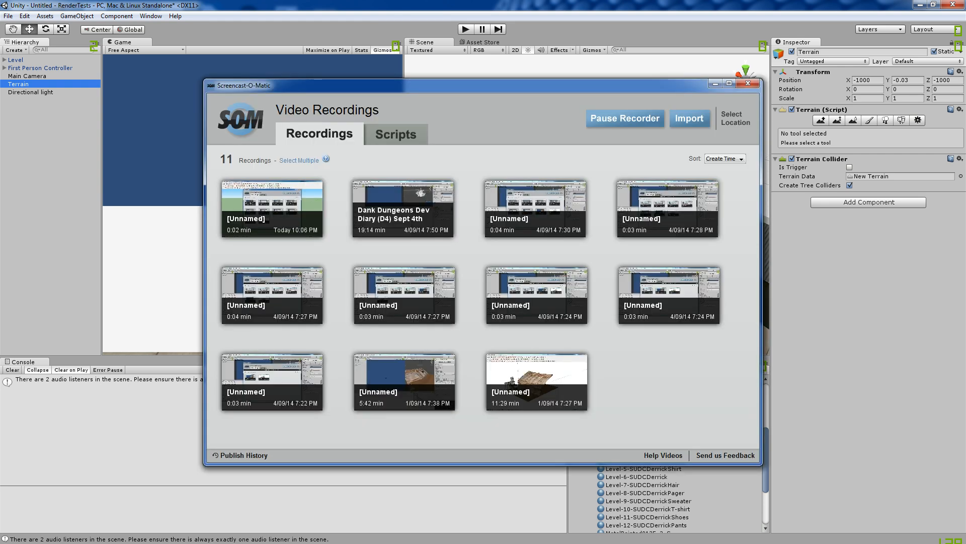
pyautogui.click(625, 118)
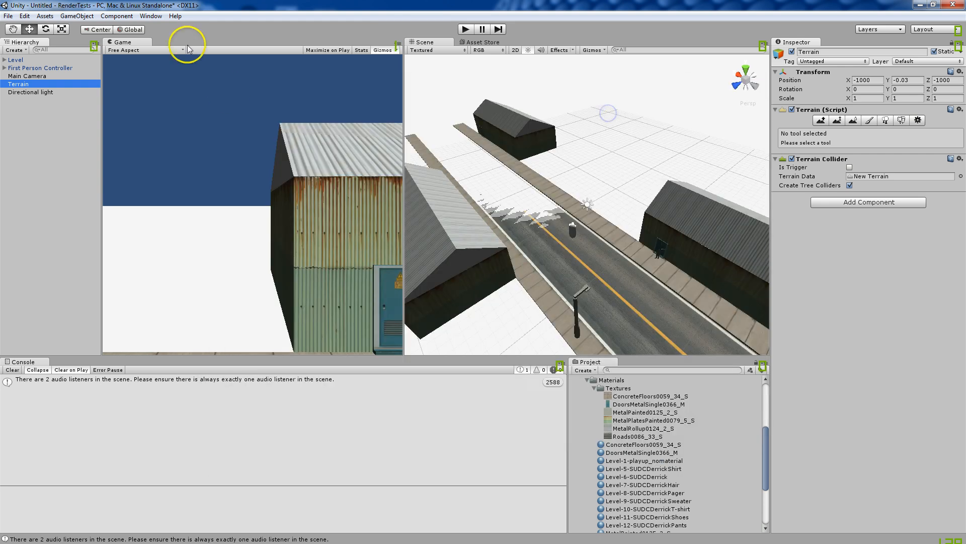
# Open the Asset Store and check which standard packages can be imported
pyautogui.click(481, 42)
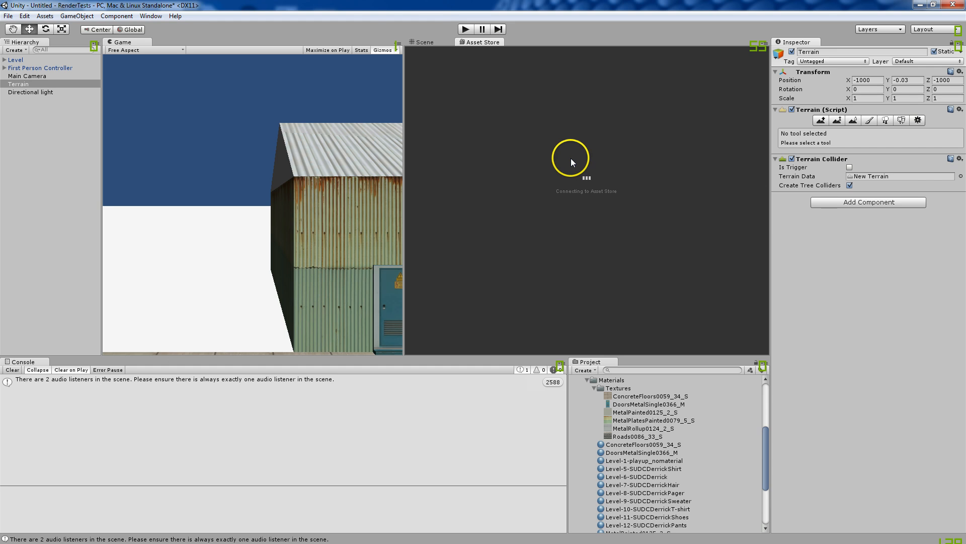
pyautogui.click(45, 16)
pyautogui.moveTo(121, 86)
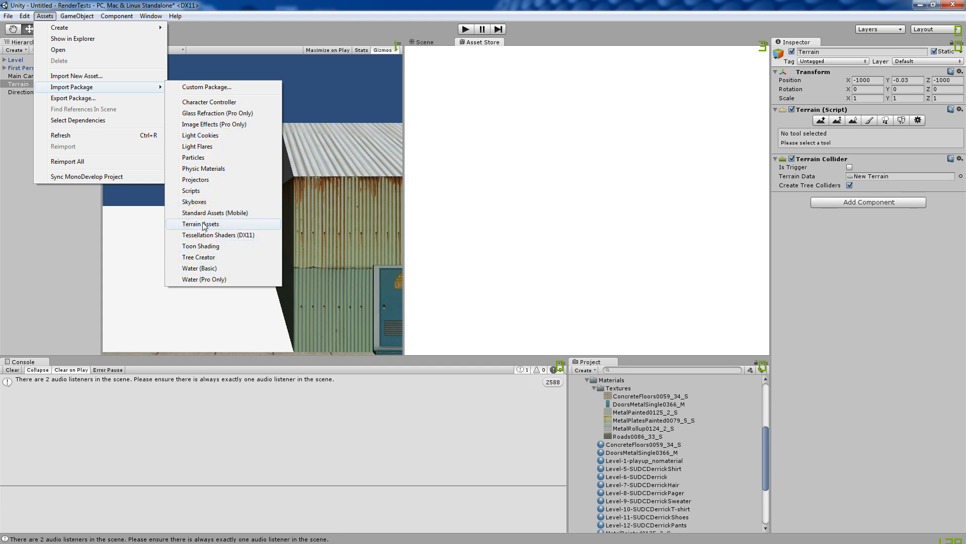
pyautogui.click(325, 78)
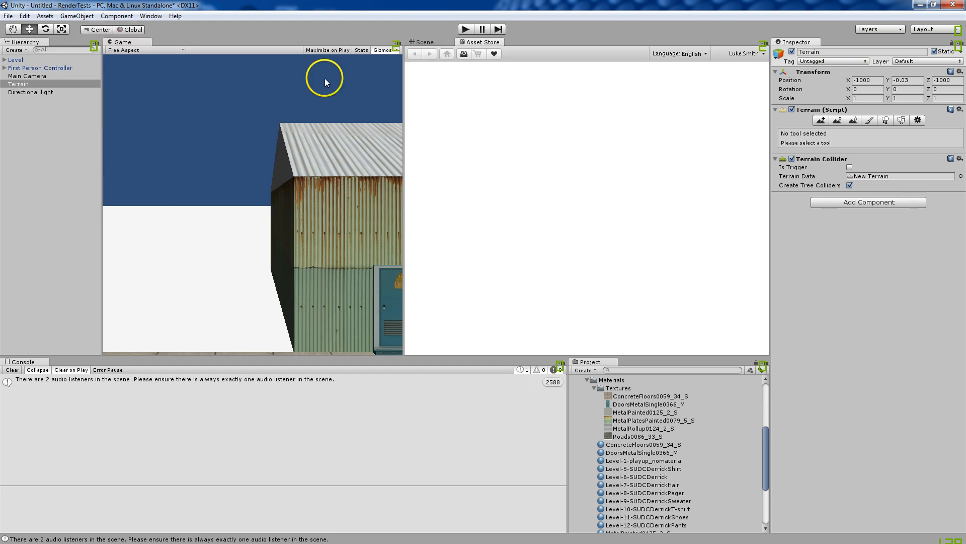
# Save the scene as asdasds in the project's Assets folder
pyautogui.click(8, 16)
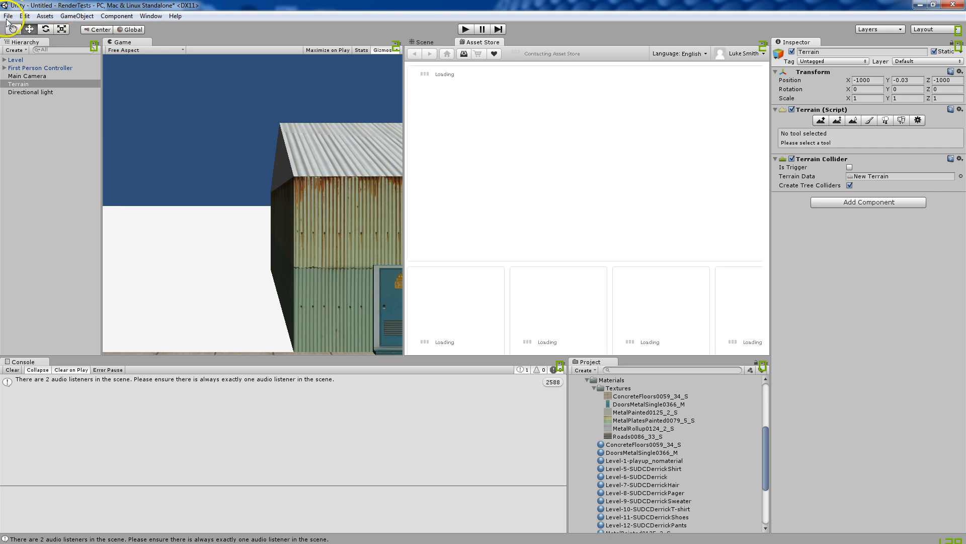
pyautogui.click(21, 55)
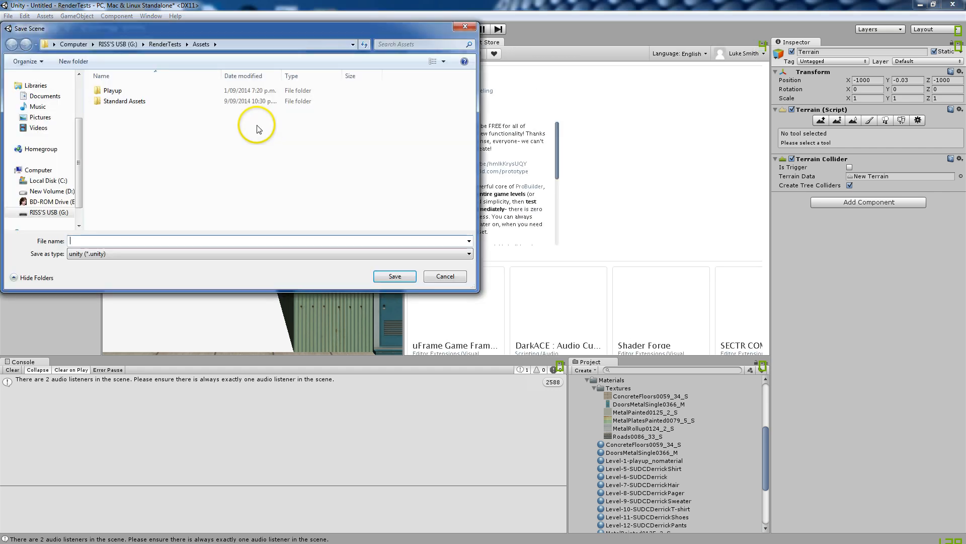
pyautogui.write('asdasds')
pyautogui.click(399, 275)
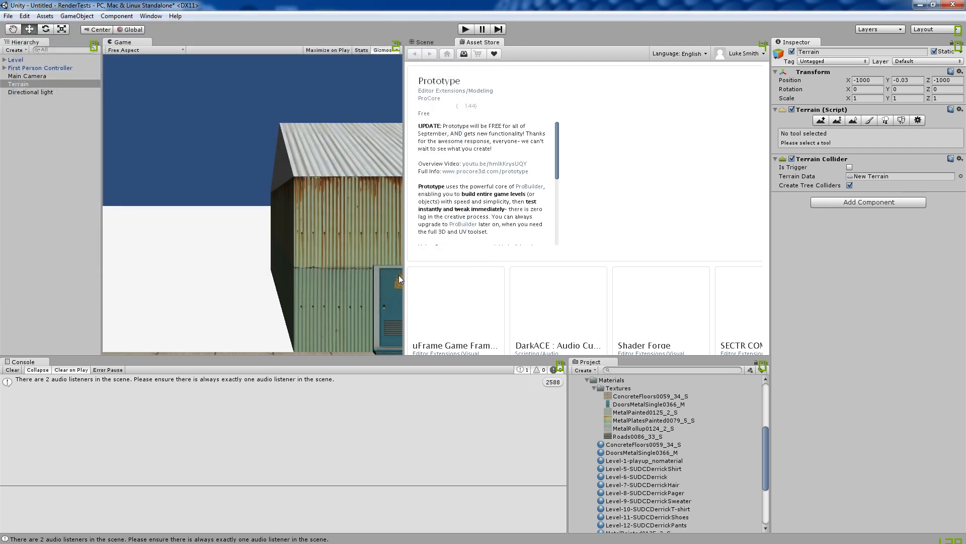
# Find Terrain Assets v1.04 among the account's Asset Store packages, widen the store view and download the package
pyautogui.click(464, 54)
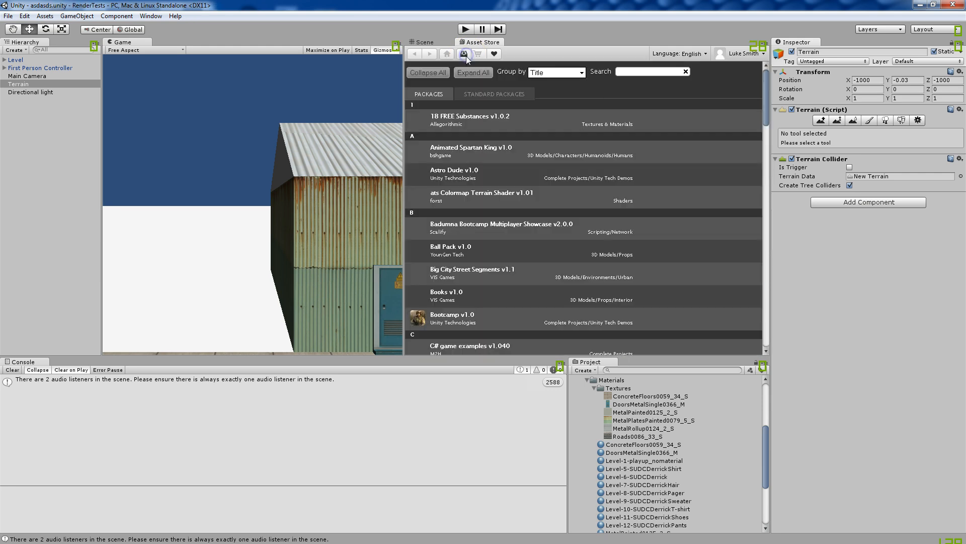
pyautogui.moveTo(766, 103); pyautogui.dragTo(775, 311)
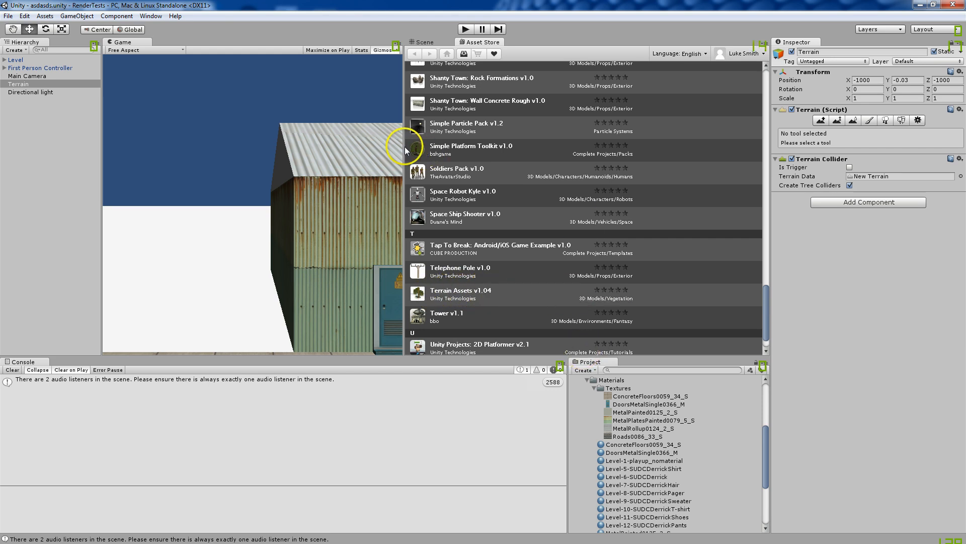
pyautogui.moveTo(406, 150); pyautogui.dragTo(212, 151)
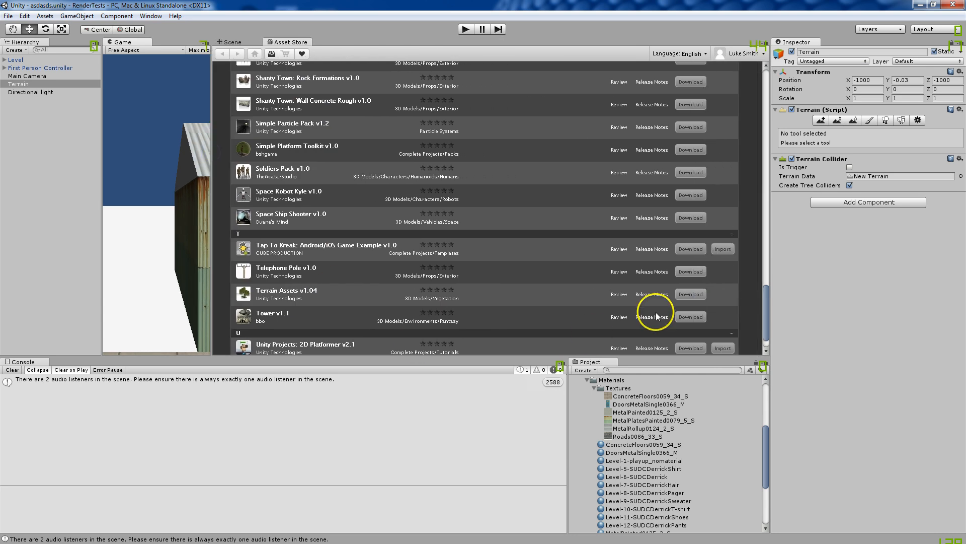
pyautogui.click(690, 294)
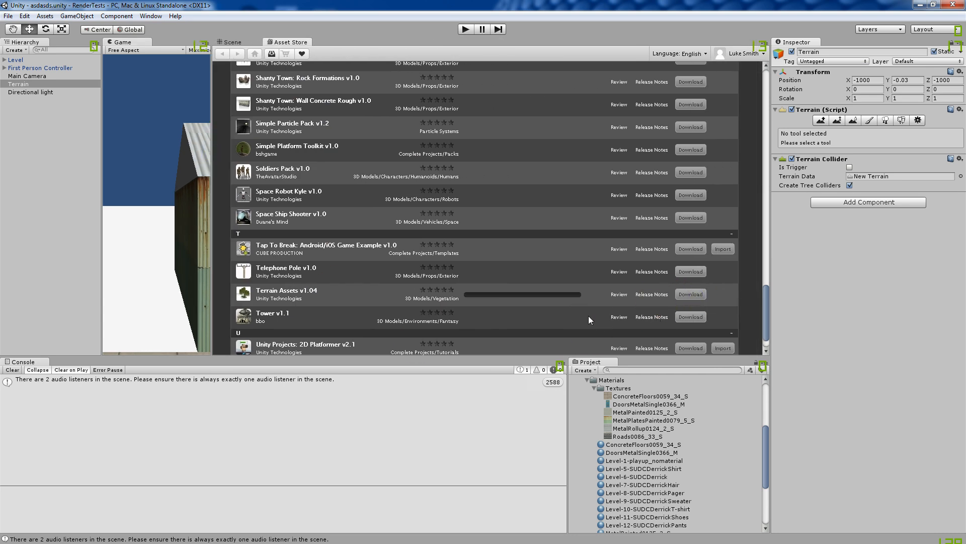
pyautogui.click(504, 315)
pyautogui.click(370, 289)
# Expand the Level object to examine its road piece, street light and Derrick meshes, and collapse the hierarchy again
pyautogui.click(4, 60)
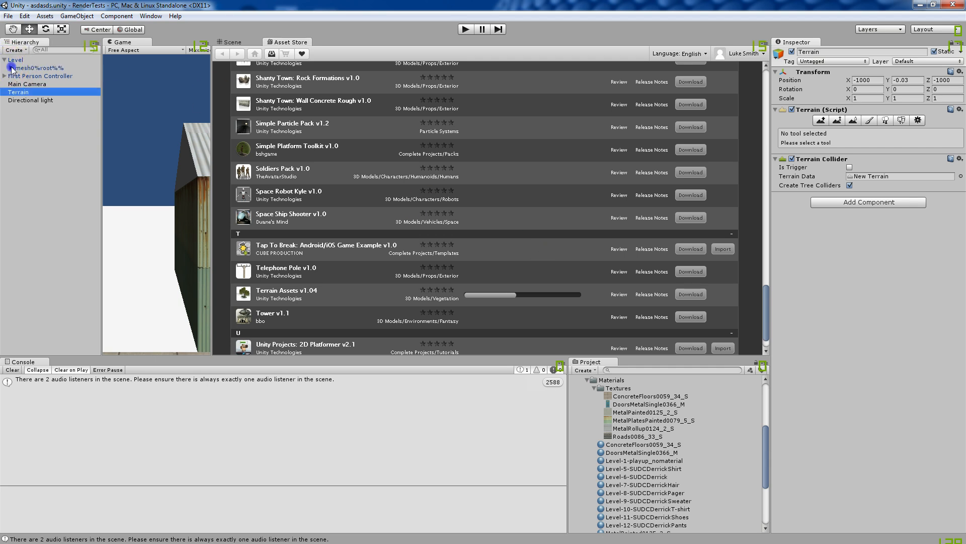
pyautogui.click(11, 68)
pyautogui.click(18, 76)
pyautogui.click(26, 84)
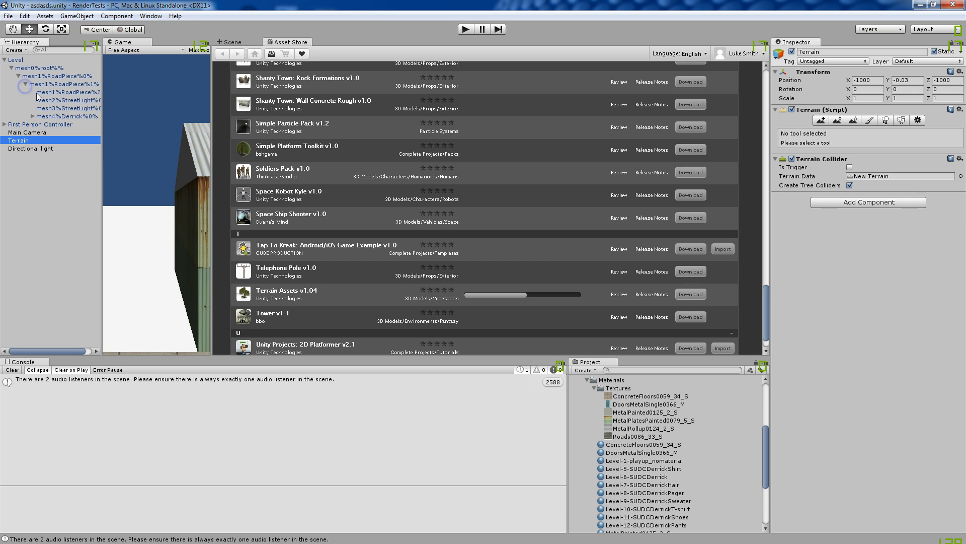
pyautogui.click(50, 92)
pyautogui.click(51, 101)
pyautogui.click(49, 108)
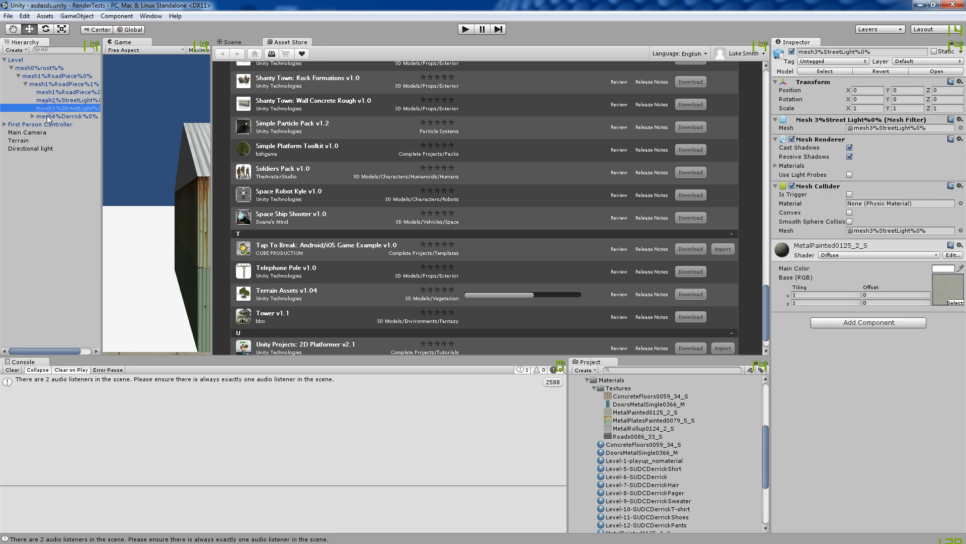
pyautogui.click(46, 116)
pyautogui.click(18, 75)
pyautogui.click(11, 67)
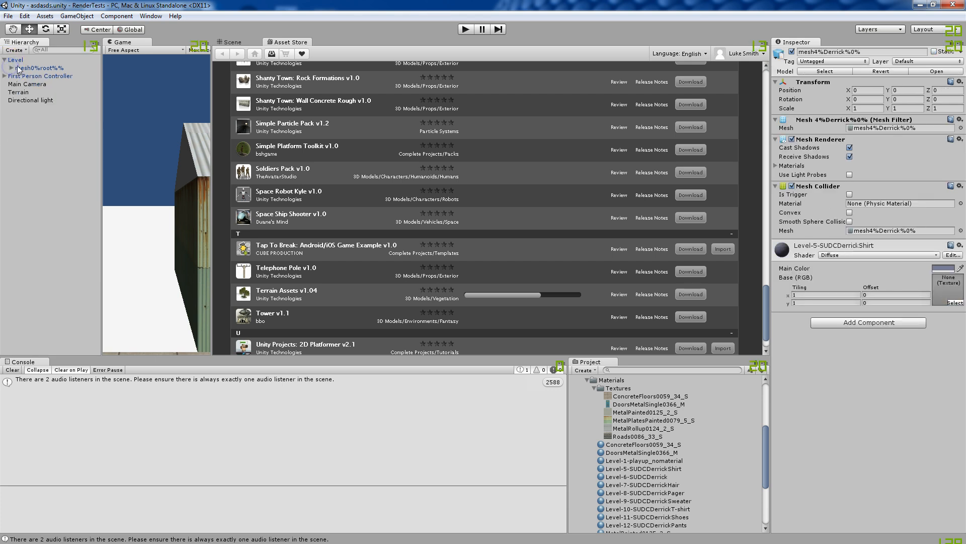
pyautogui.click(37, 68)
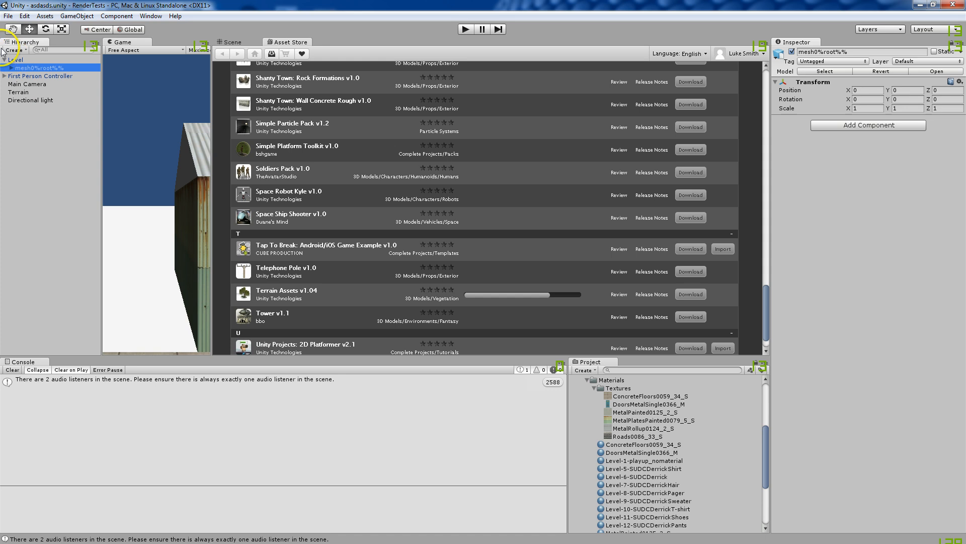
pyautogui.click(4, 60)
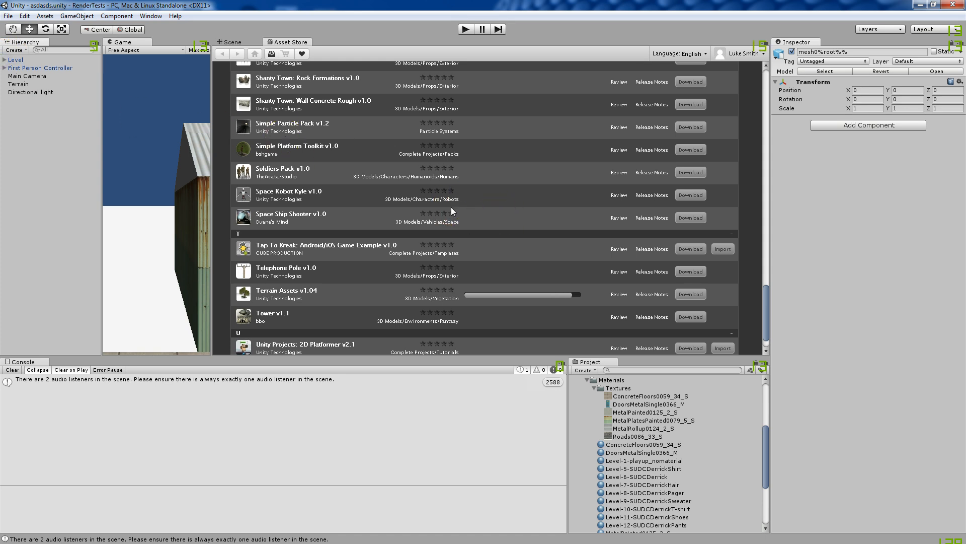
# Import the downloaded Terrain Assets v1.04 package into the project
pyautogui.click(685, 315)
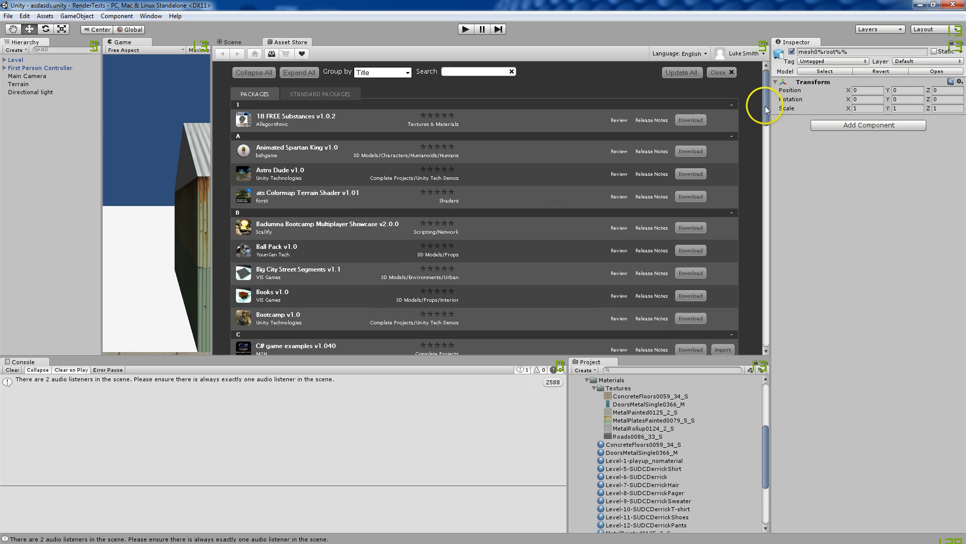
pyautogui.moveTo(766, 101); pyautogui.dragTo(772, 316)
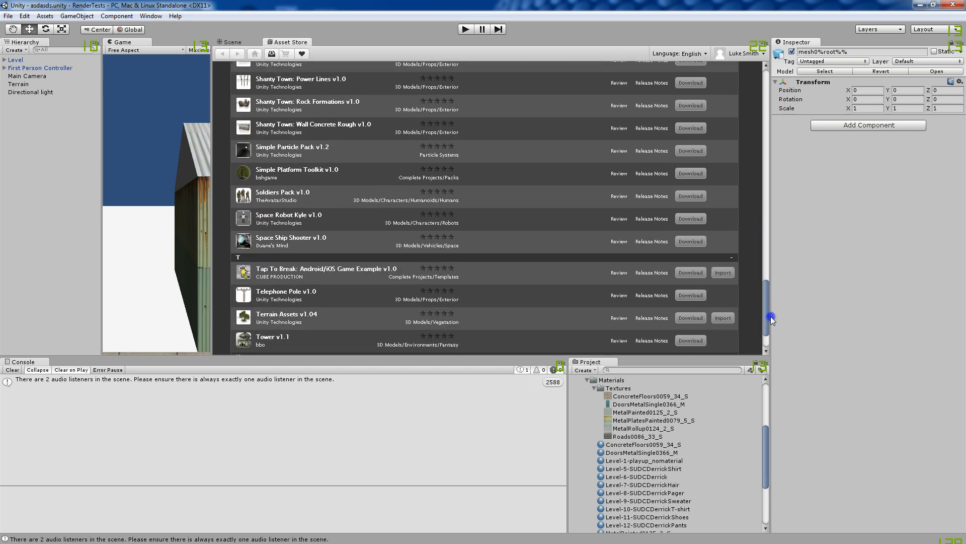
pyautogui.click(723, 317)
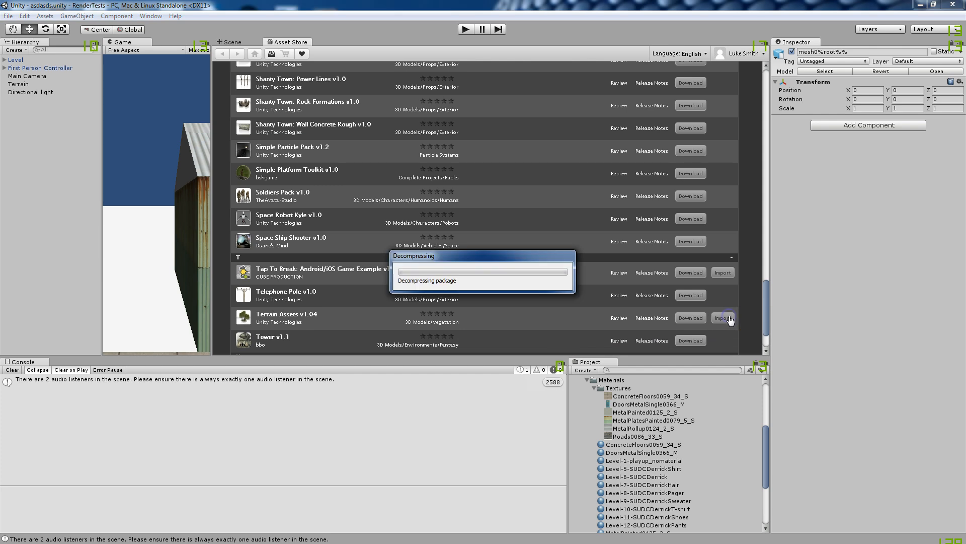